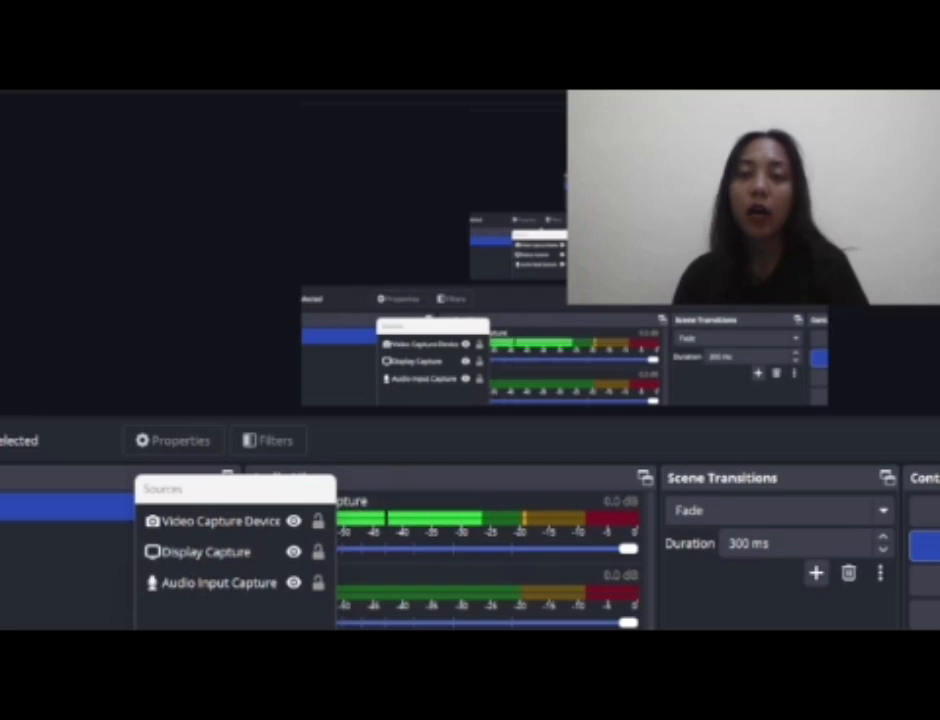
Switch to ArcMap and examine the contour and river map layout
{"action": "left_click", "coordinate": [814, 624]}
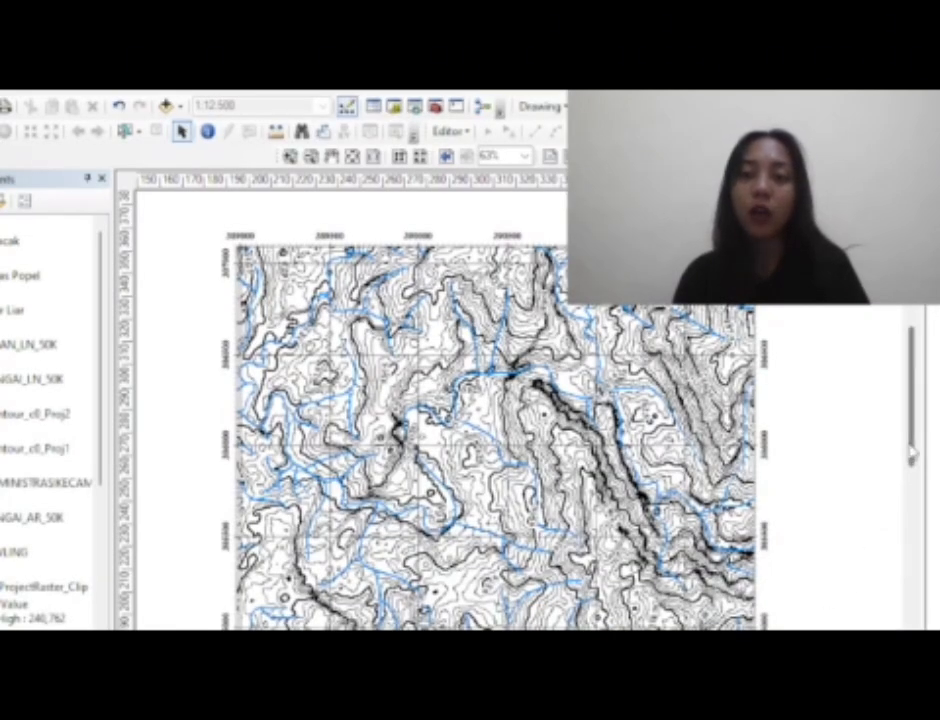
{"action": "left_click_drag", "start_coordinate": [911, 452], "coordinate": [911, 460]}
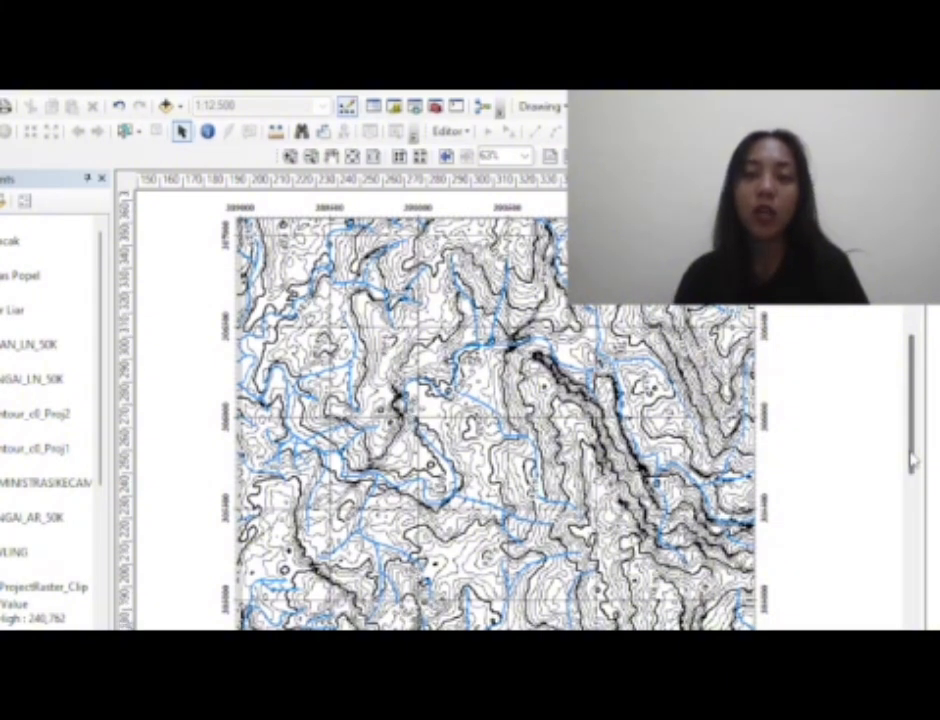
{"action": "left_click_drag", "start_coordinate": [911, 460], "coordinate": [913, 447]}
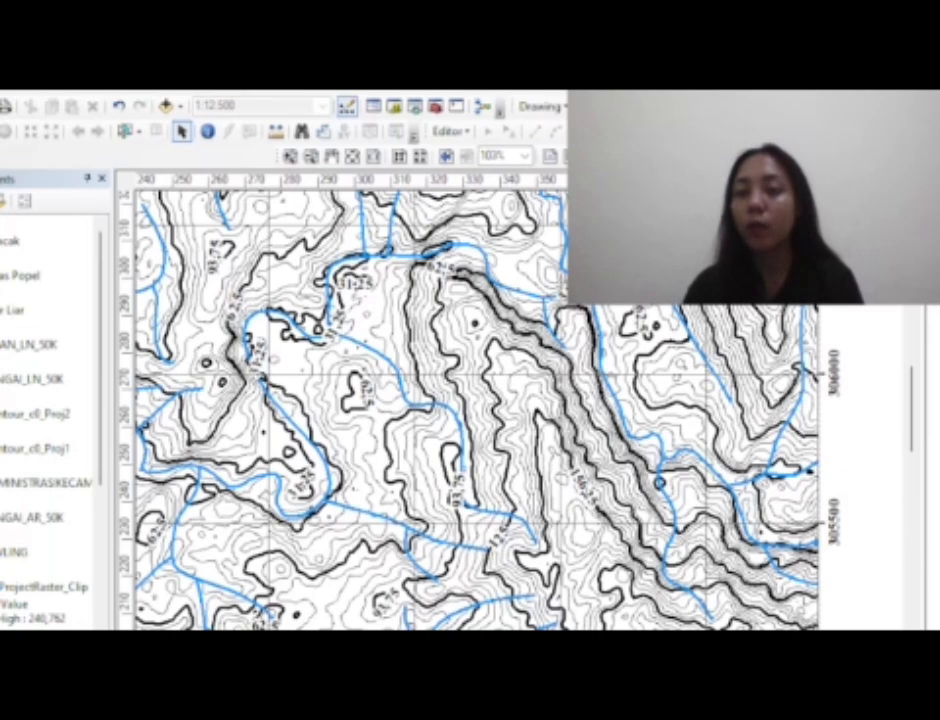
Begin a new shapefile named "Bentuk lahan struktural" with Polygon as its feature type
{"action": "mouse_move", "coordinate": [938, 393]}
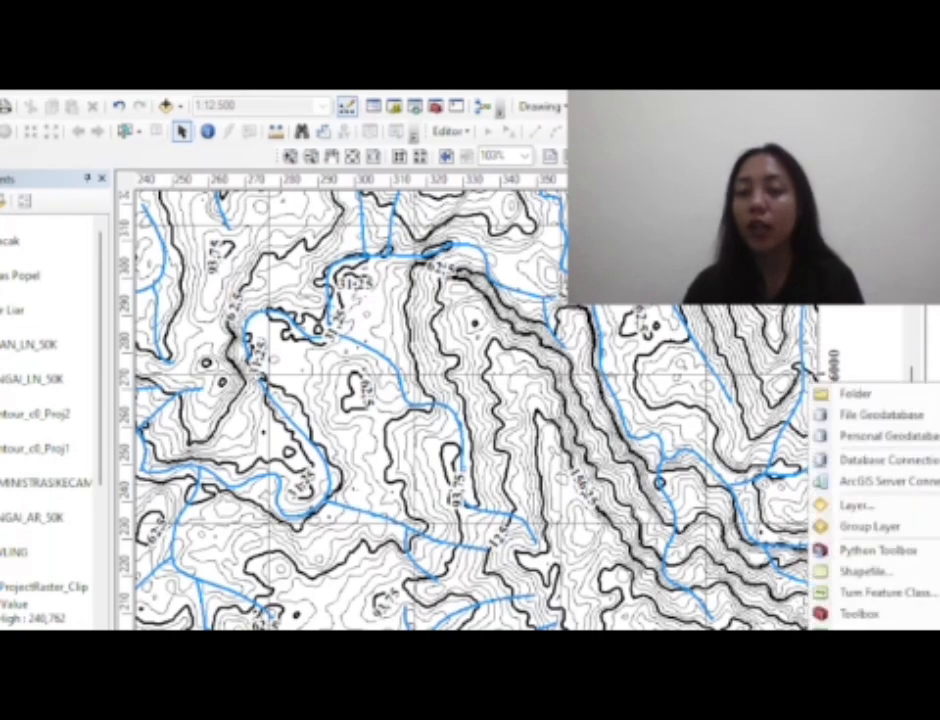
{"action": "left_click", "coordinate": [862, 571]}
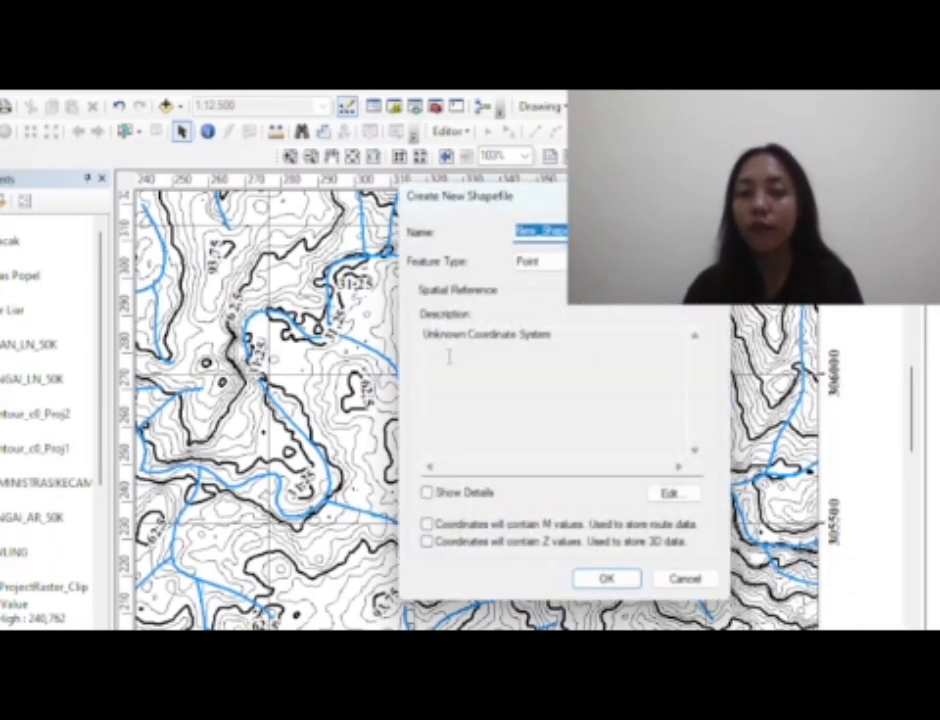
{"action": "key", "text": "BackSpace"}
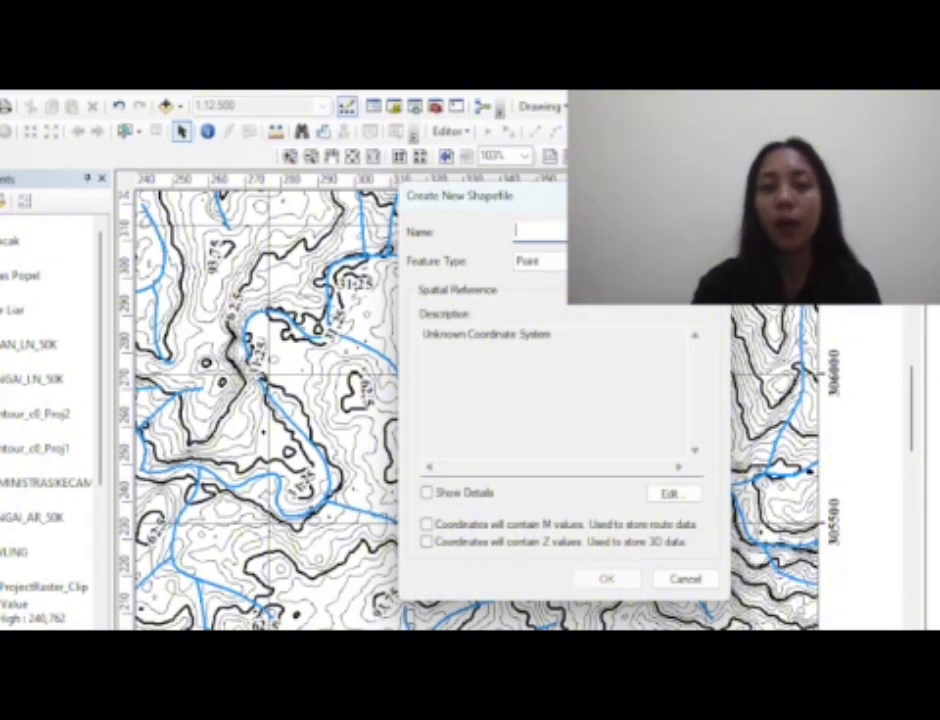
{"action": "type", "text": "Ber"}
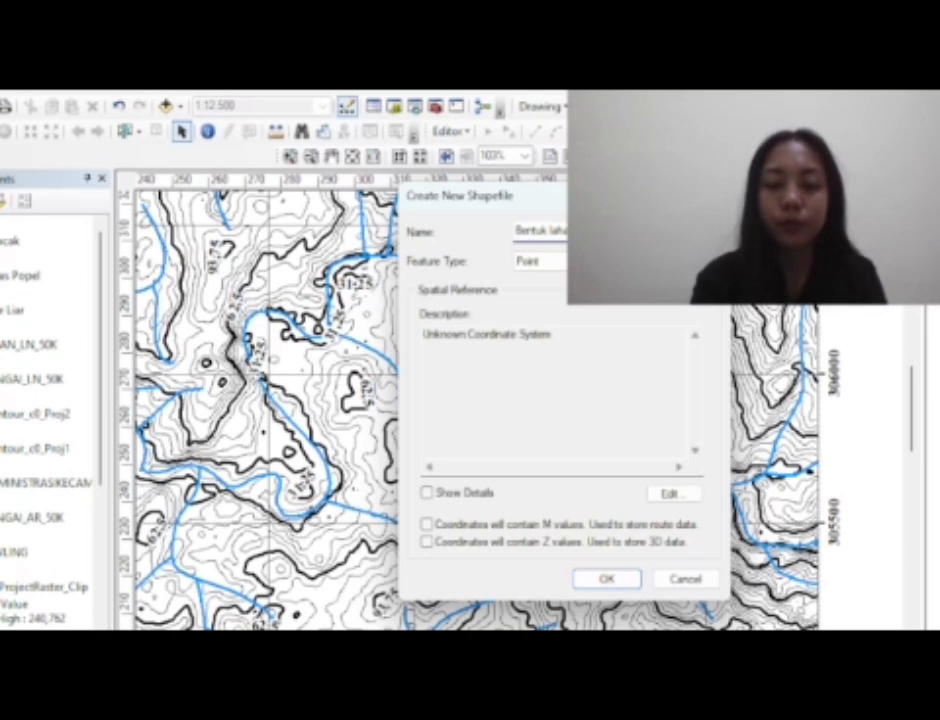
{"action": "left_click", "coordinate": [630, 261]}
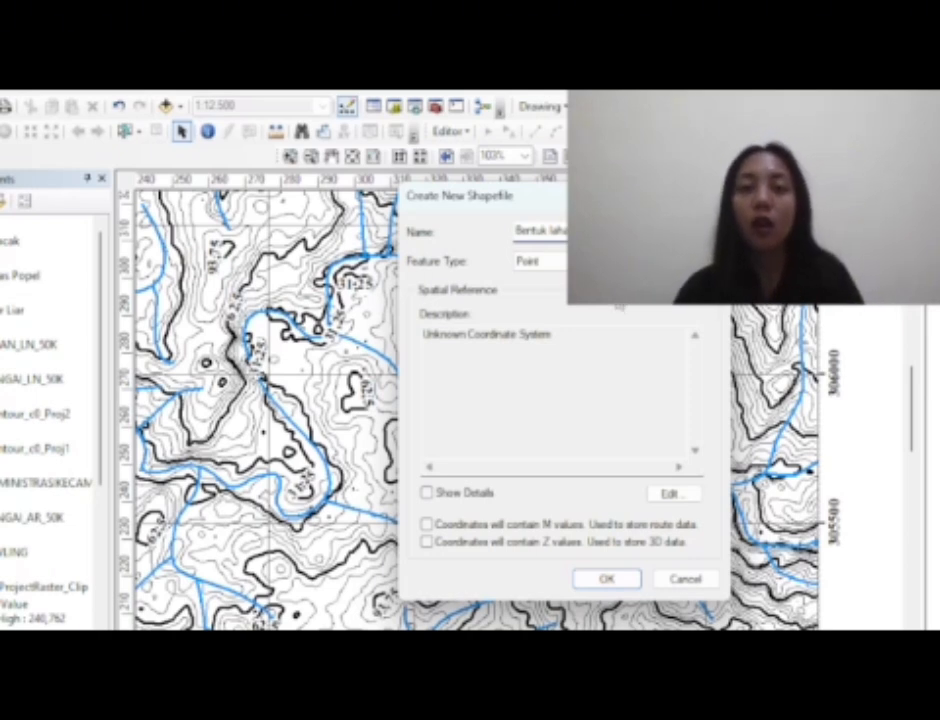
{"action": "left_click", "coordinate": [560, 263]}
{"action": "left_click", "coordinate": [535, 302]}
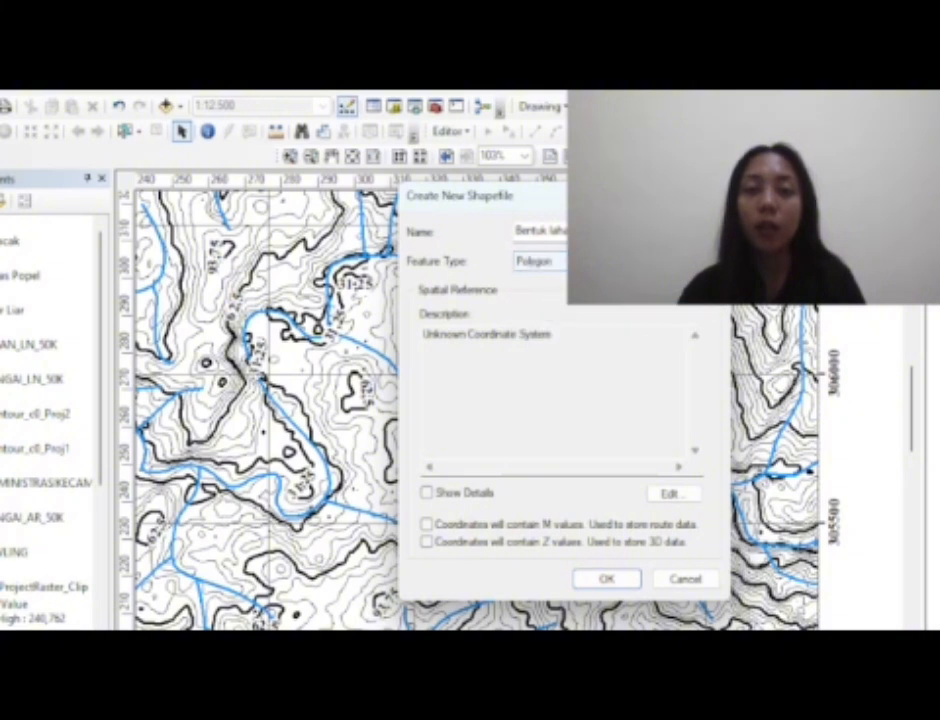
Assign the projected coordinate system WGS 1972 UTM Zone 47N to the shapefile, create it, and dismiss the coordinate system warning
{"action": "left_click", "coordinate": [681, 491]}
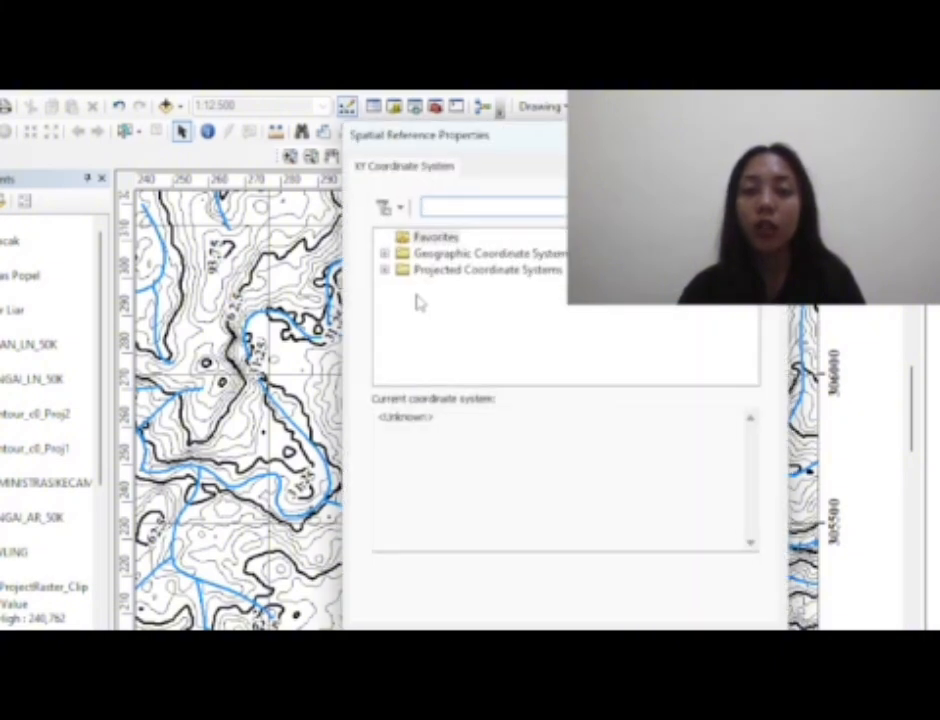
{"action": "left_click", "coordinate": [384, 270]}
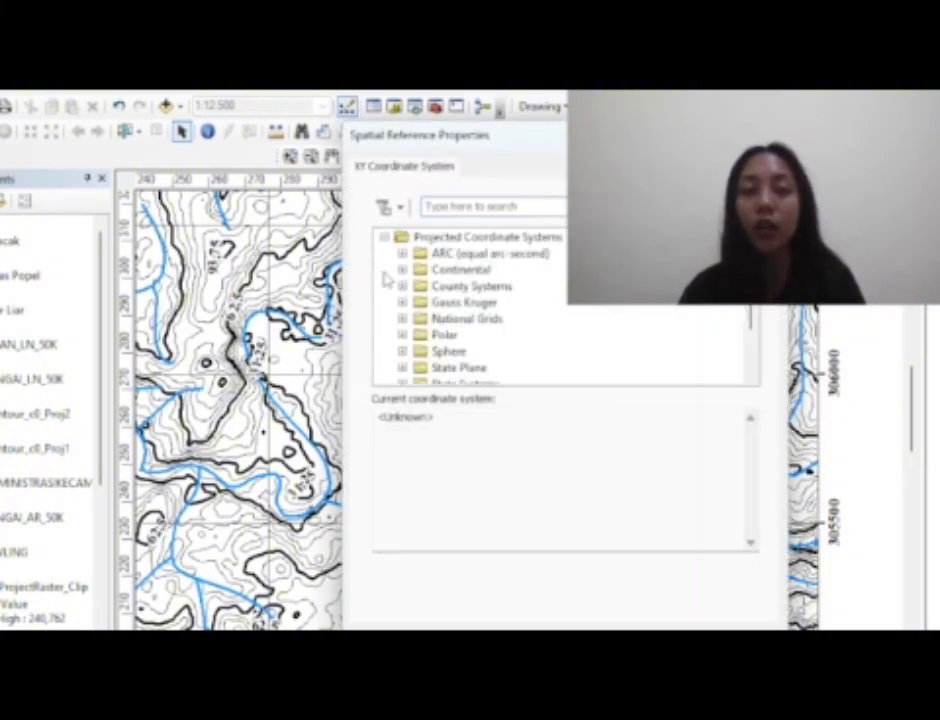
{"action": "scroll", "coordinate": [440, 320], "scroll_direction": "down", "scroll_amount": 2}
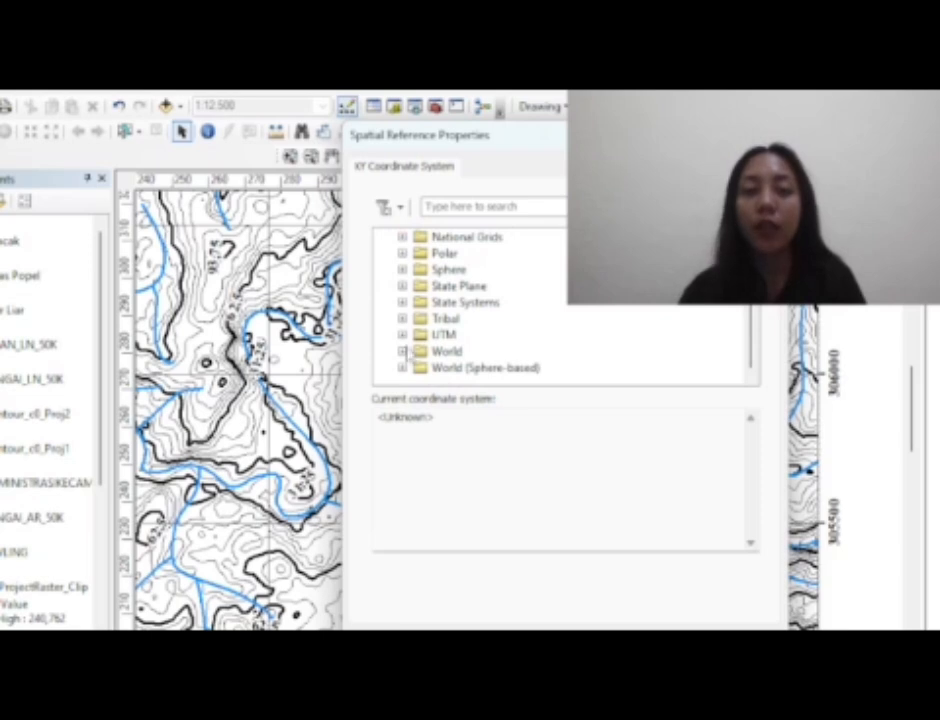
{"action": "left_click", "coordinate": [402, 335]}
{"action": "scroll", "coordinate": [448, 336], "scroll_direction": "down", "scroll_amount": 3}
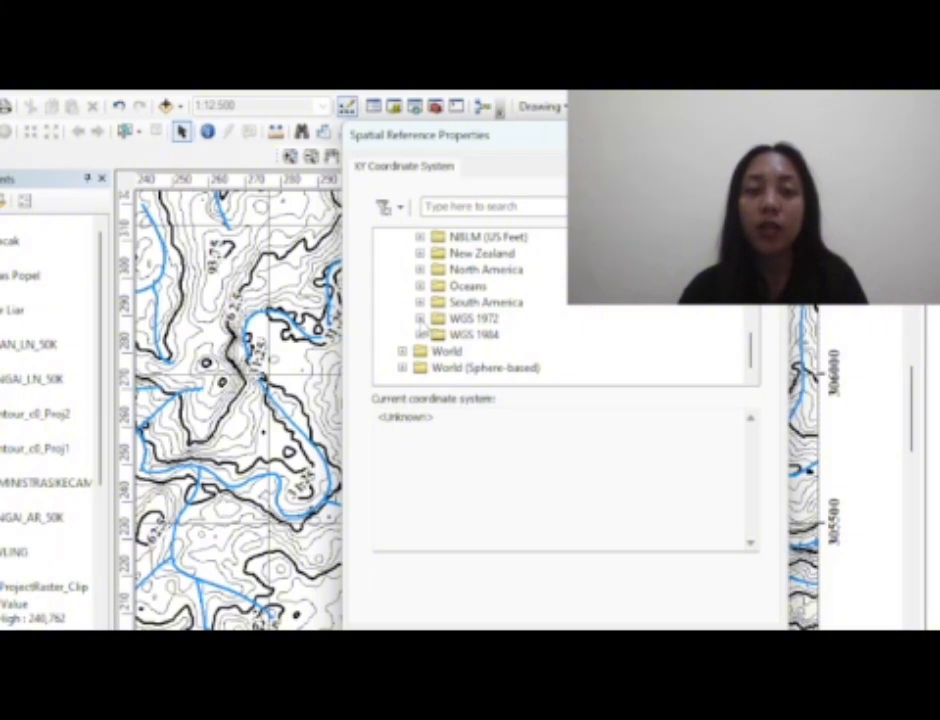
{"action": "left_click", "coordinate": [420, 318]}
{"action": "left_click", "coordinate": [437, 333]}
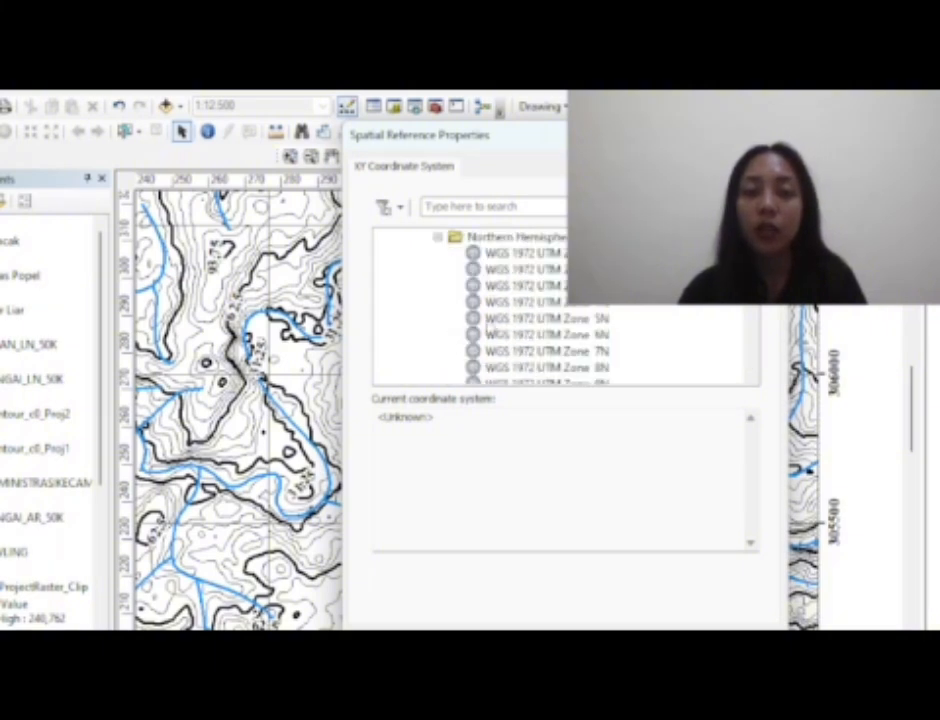
{"action": "scroll", "coordinate": [486, 328], "scroll_direction": "down", "scroll_amount": 5}
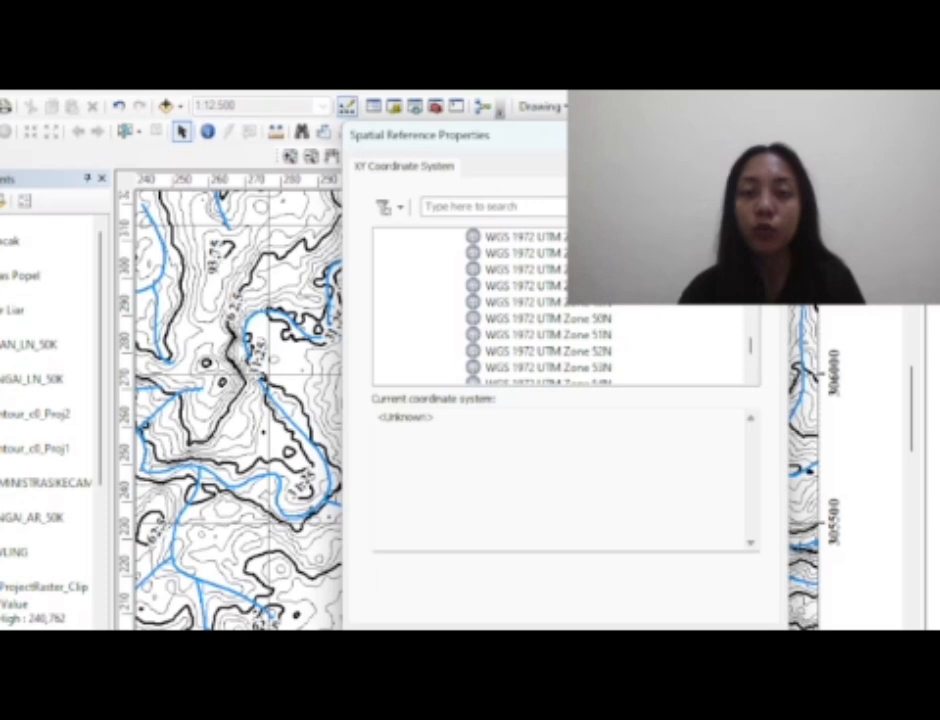
{"action": "left_click", "coordinate": [585, 269]}
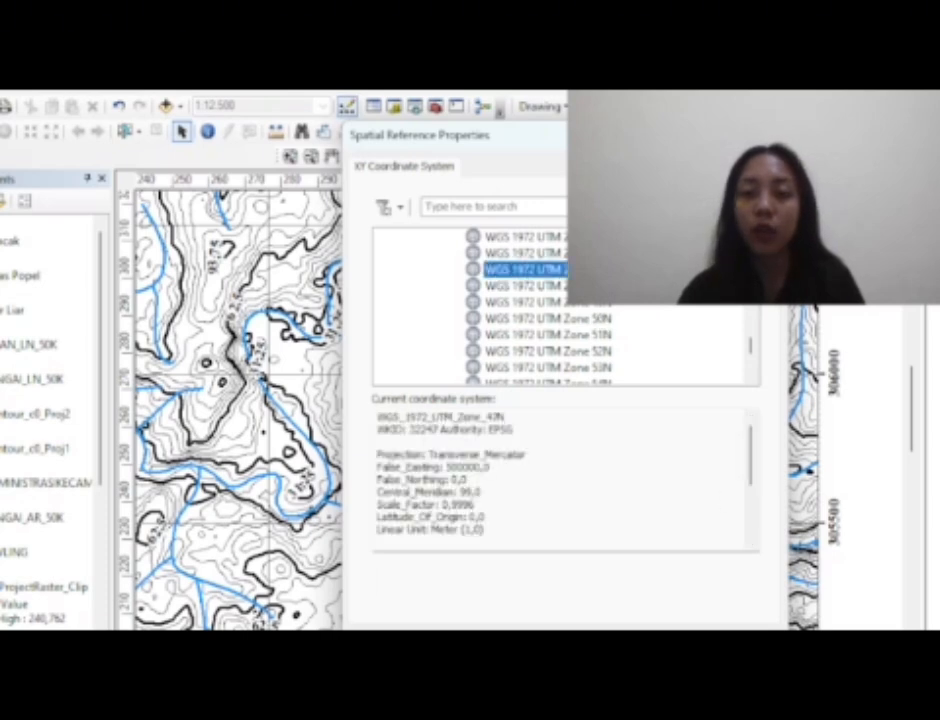
{"action": "left_click", "coordinate": [668, 647]}
{"action": "left_click", "coordinate": [606, 578]}
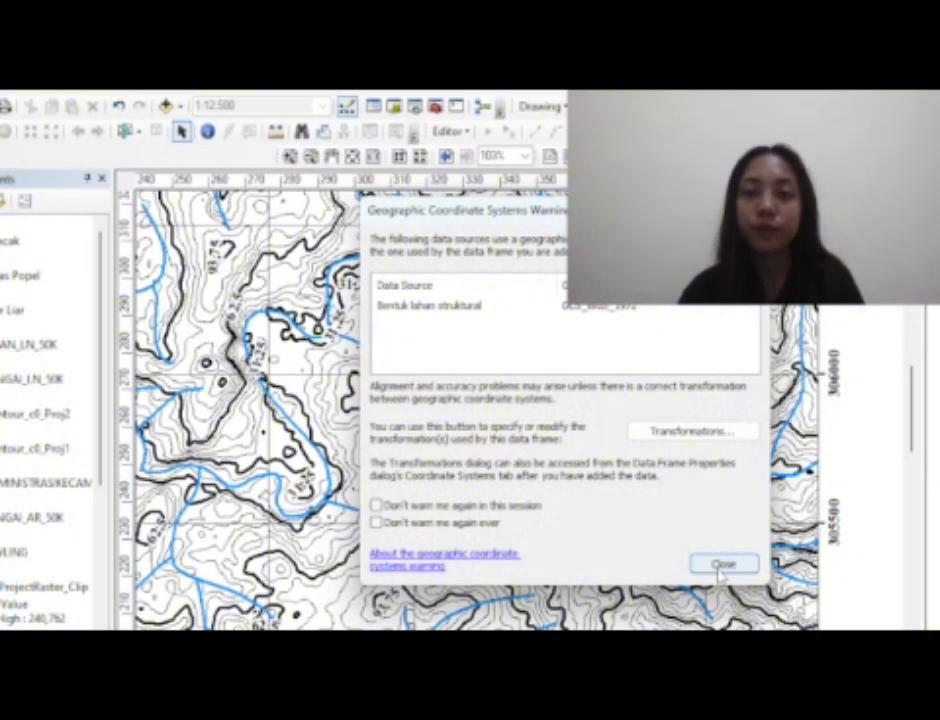
{"action": "left_click", "coordinate": [722, 566]}
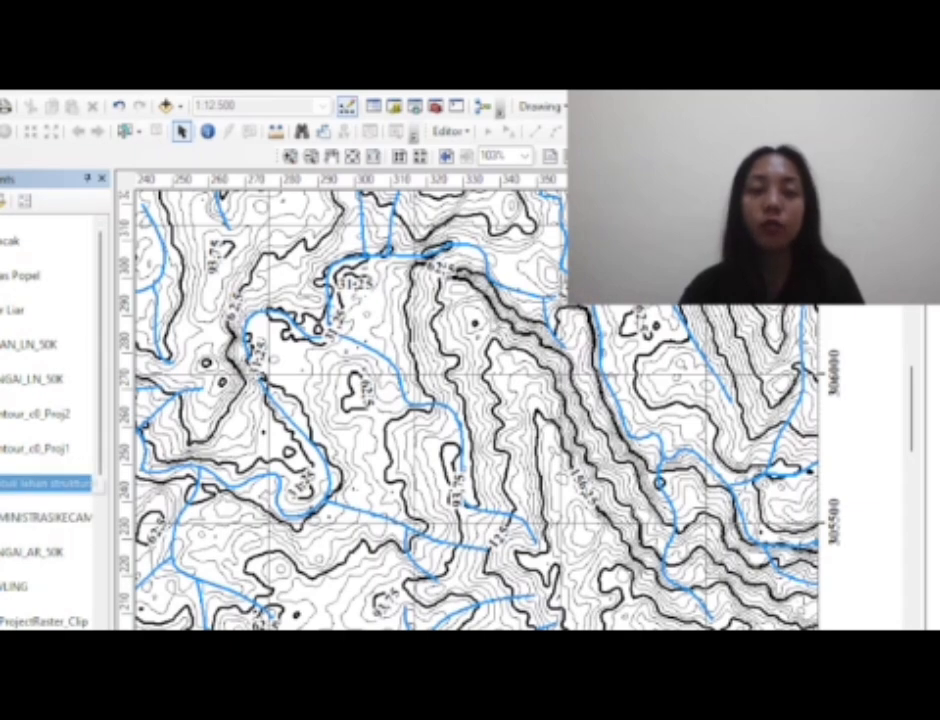
Start an edit session on the Bentuk lahan struktural layer and narrow the feature creation pane to enlarge the map area
{"action": "left_click_drag", "start_coordinate": [520, 640], "coordinate": [450, 640]}
{"action": "right_click", "coordinate": [45, 487]}
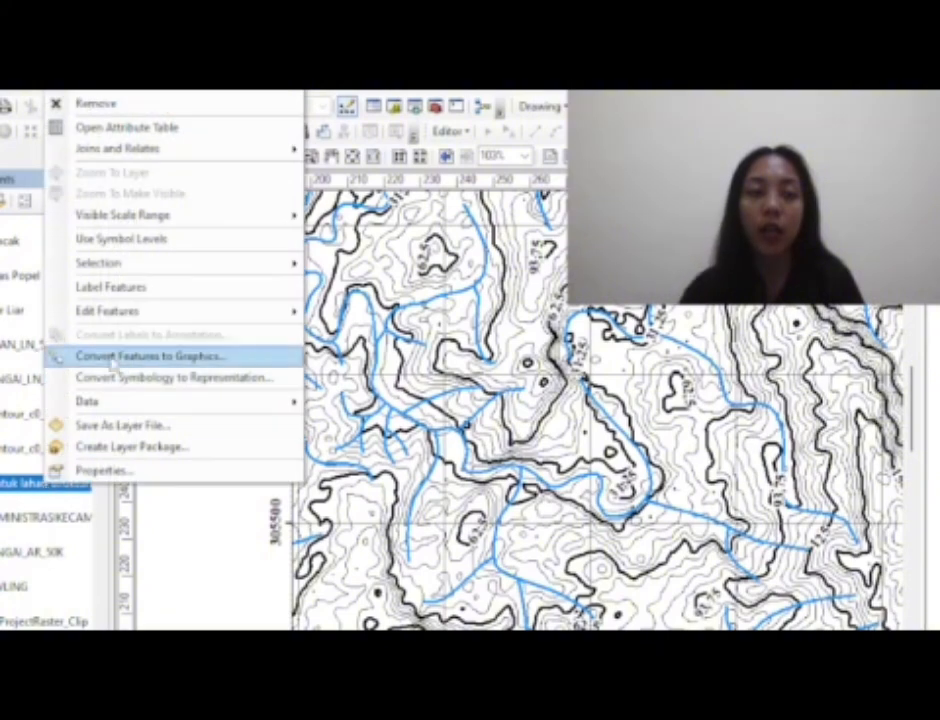
{"action": "mouse_move", "coordinate": [110, 318]}
{"action": "left_click", "coordinate": [366, 313]}
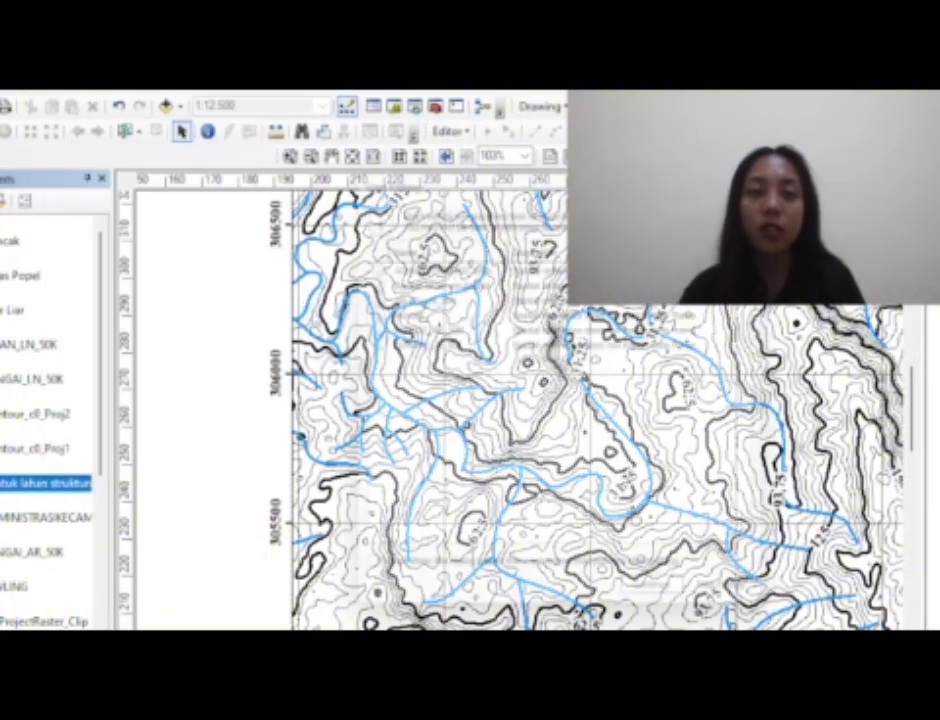
{"action": "left_click", "coordinate": [662, 606]}
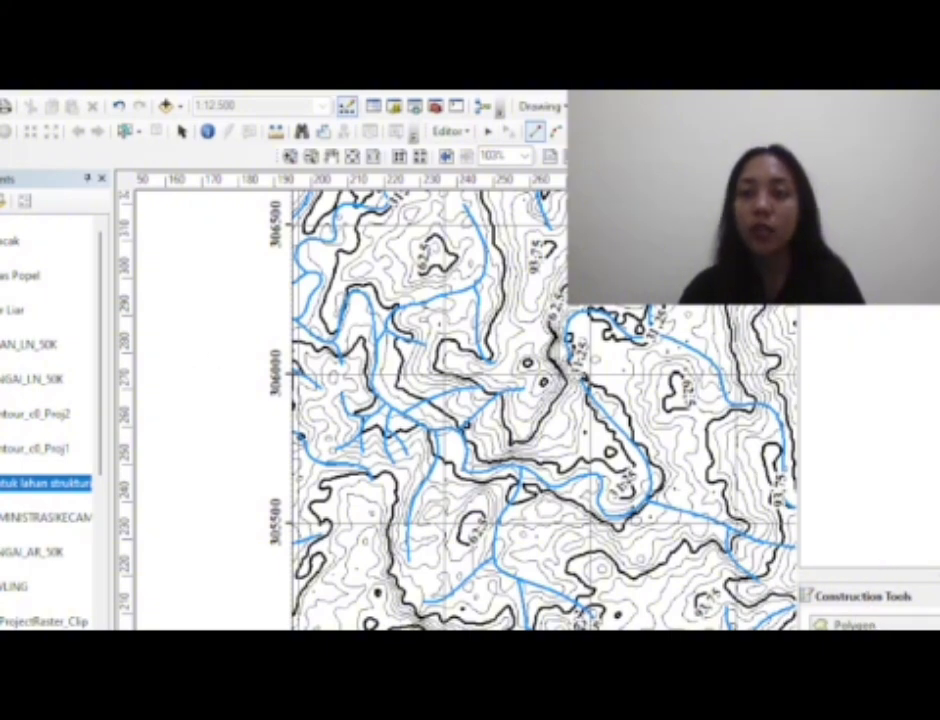
{"action": "left_click_drag", "start_coordinate": [798, 440], "coordinate": [869, 440]}
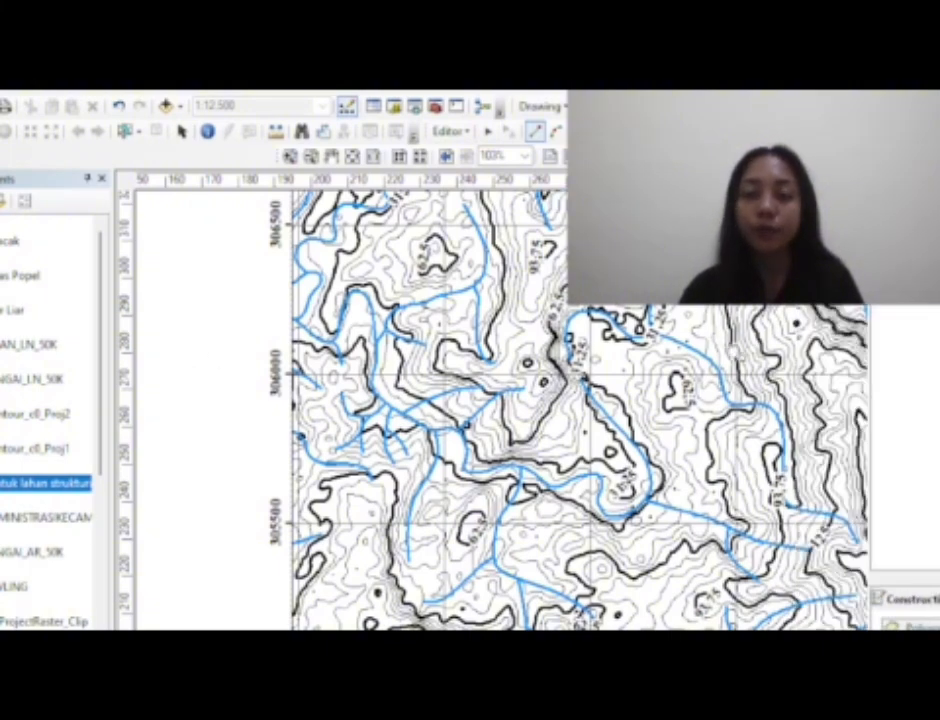
Trace the polygon's western boundary southward along the contours from the map's northern edge near easting 390500
{"action": "left_click_drag", "start_coordinate": [736, 354], "coordinate": [489, 601]}
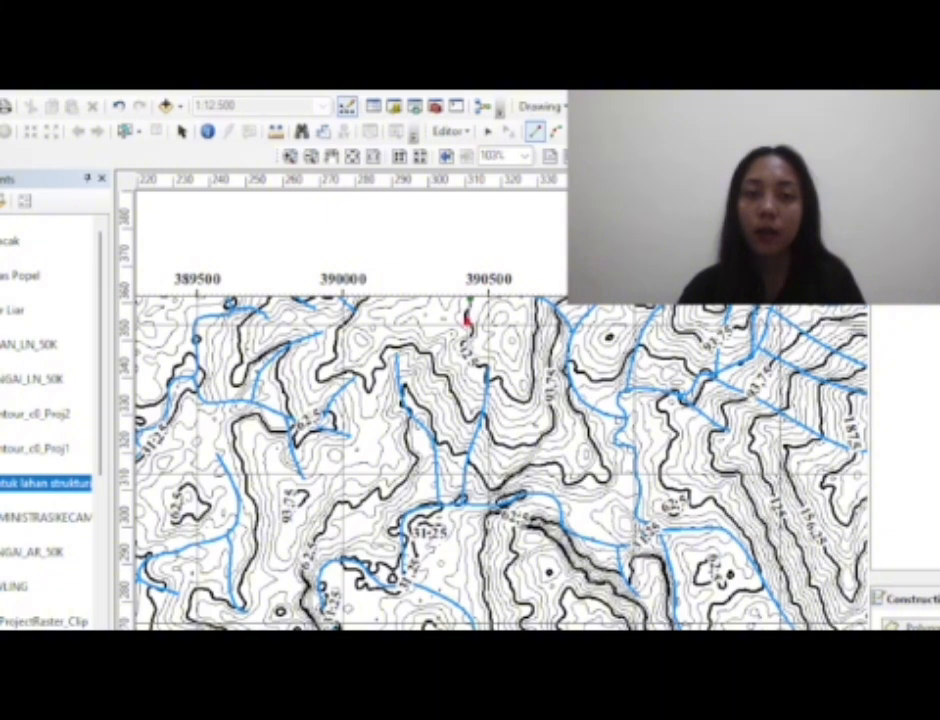
{"action": "left_click", "coordinate": [468, 338]}
{"action": "left_click", "coordinate": [448, 346]}
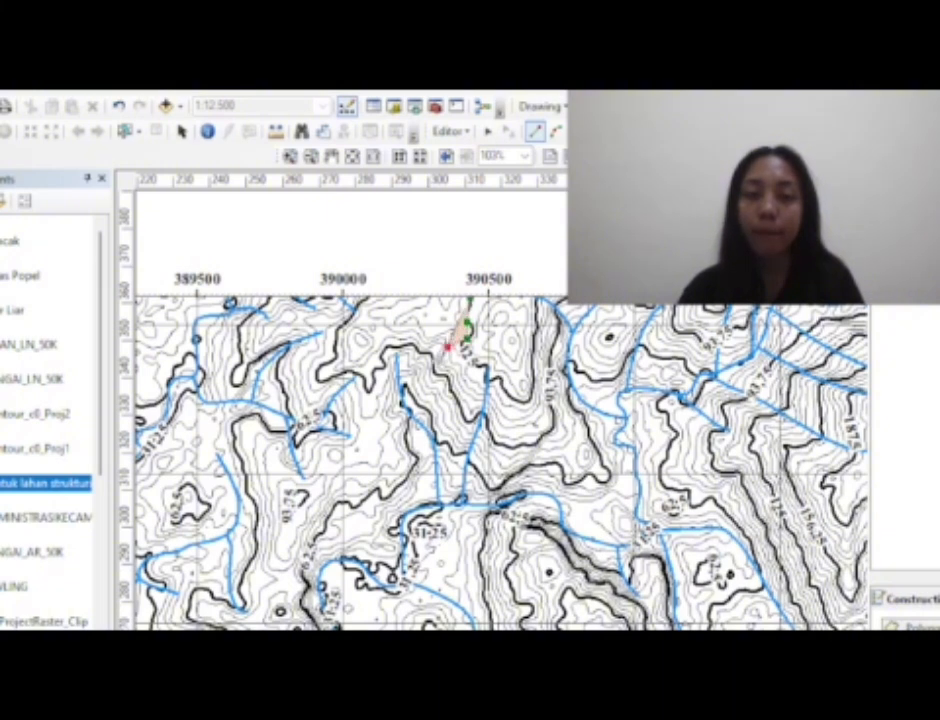
{"action": "left_click", "coordinate": [437, 367]}
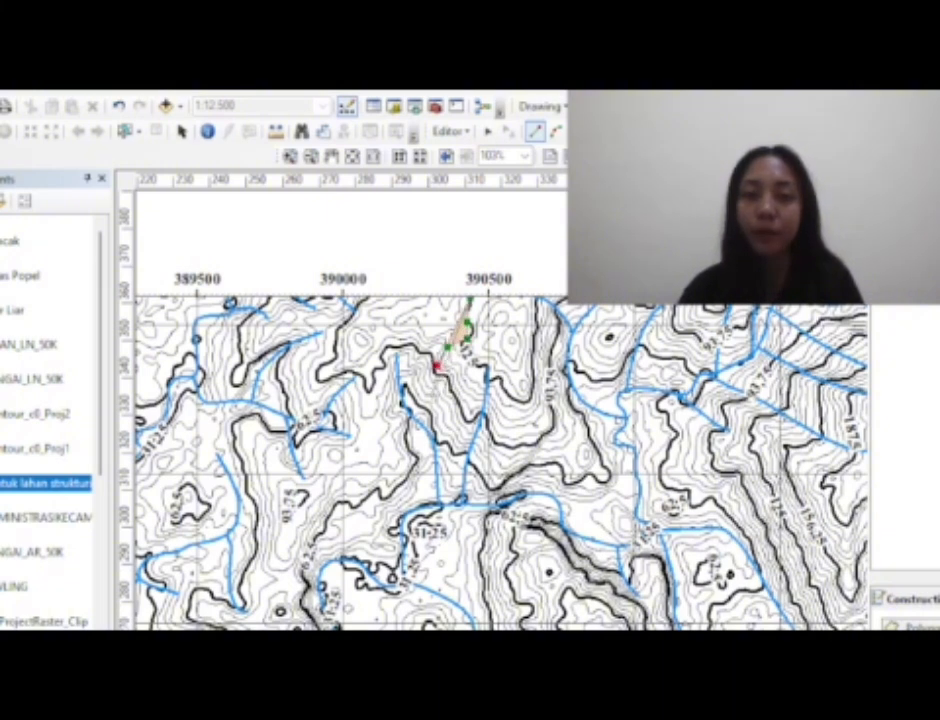
{"action": "left_click", "coordinate": [428, 393]}
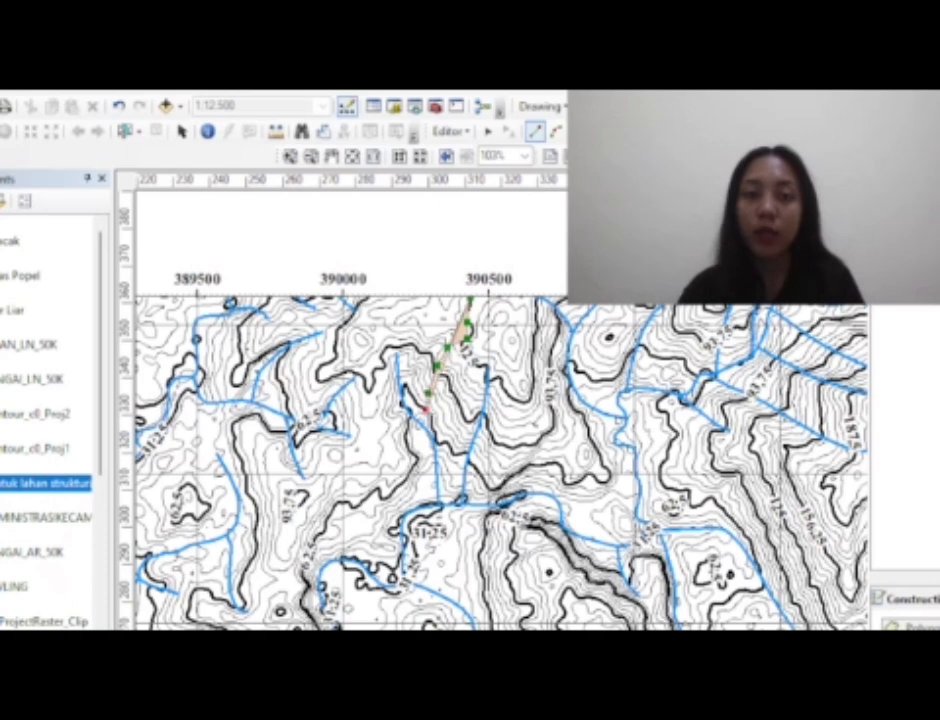
{"action": "left_click", "coordinate": [426, 410]}
{"action": "left_click", "coordinate": [432, 432]}
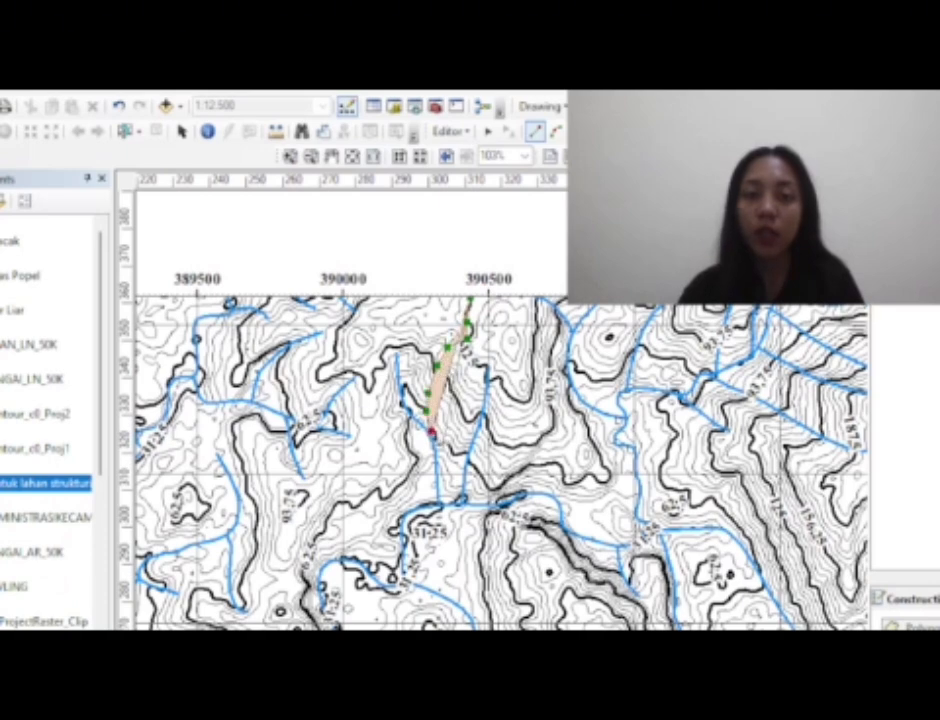
{"action": "scroll", "coordinate": [438, 443], "scroll_direction": "down", "scroll_amount": 1}
{"action": "scroll", "coordinate": [518, 432], "scroll_direction": "up", "scroll_amount": 1}
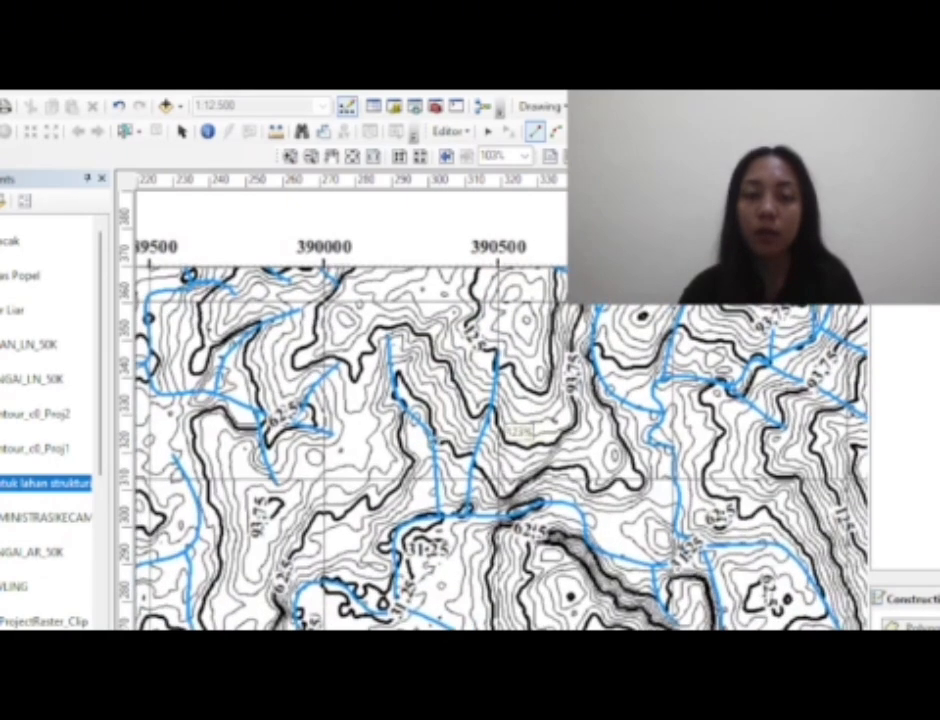
{"action": "scroll", "coordinate": [438, 438], "scroll_direction": "up", "scroll_amount": 1}
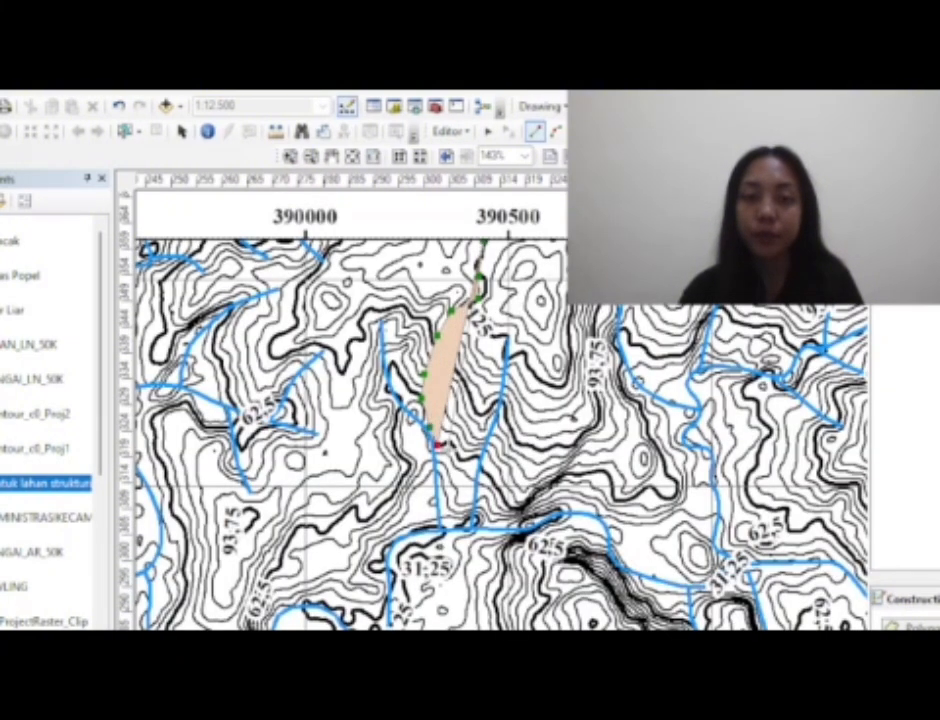
{"action": "left_click", "coordinate": [452, 443]}
{"action": "left_click", "coordinate": [459, 456]}
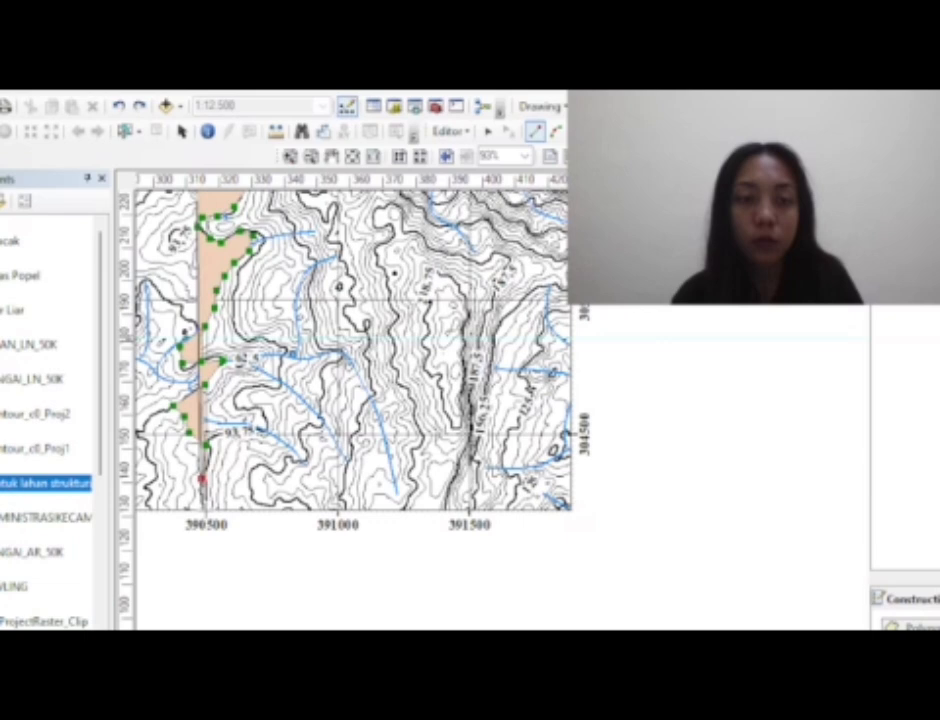
Extend the polygon sketch to the map's southern edge and through its southeast and northeast corners to cover the eastern part
{"action": "left_click", "coordinate": [201, 506]}
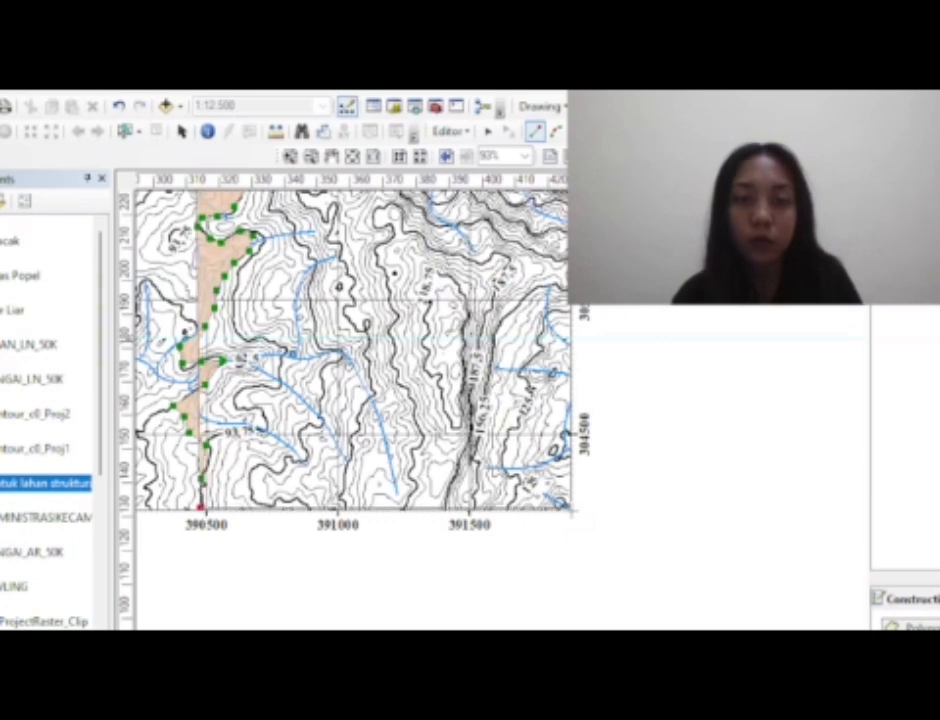
{"action": "left_click", "coordinate": [568, 508]}
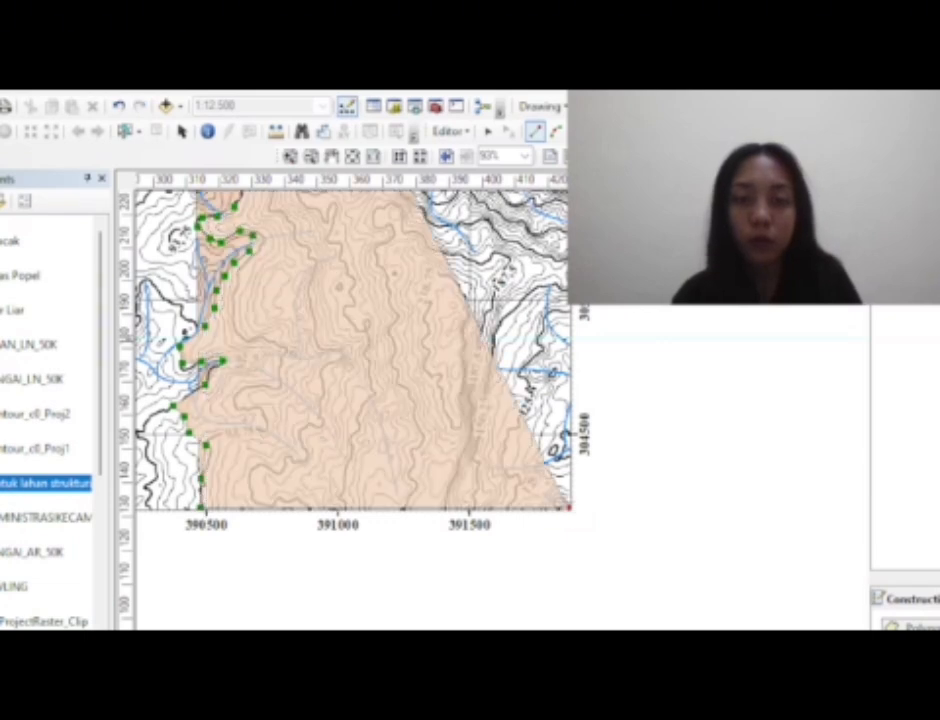
{"action": "left_click_drag", "start_coordinate": [573, 308], "coordinate": [587, 608]}
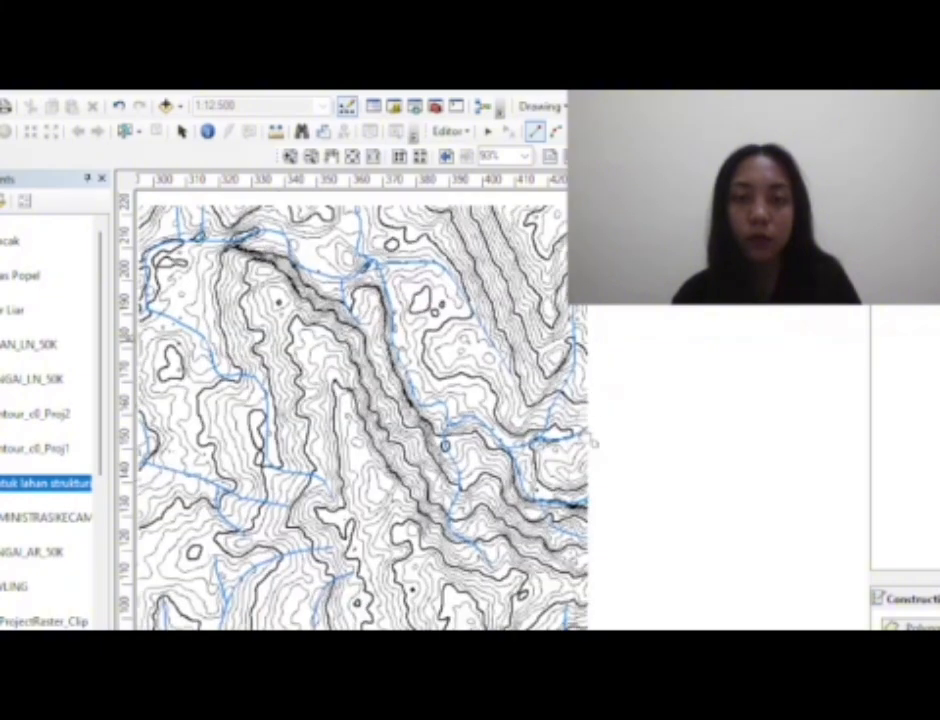
{"action": "left_click_drag", "start_coordinate": [592, 352], "coordinate": [599, 602]}
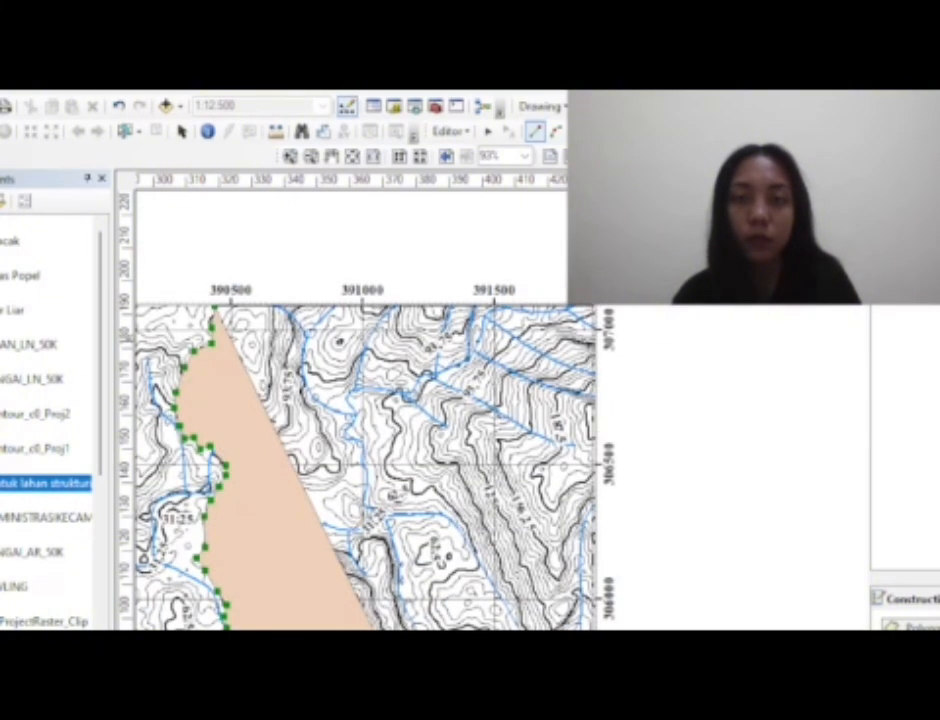
{"action": "left_click", "coordinate": [593, 310]}
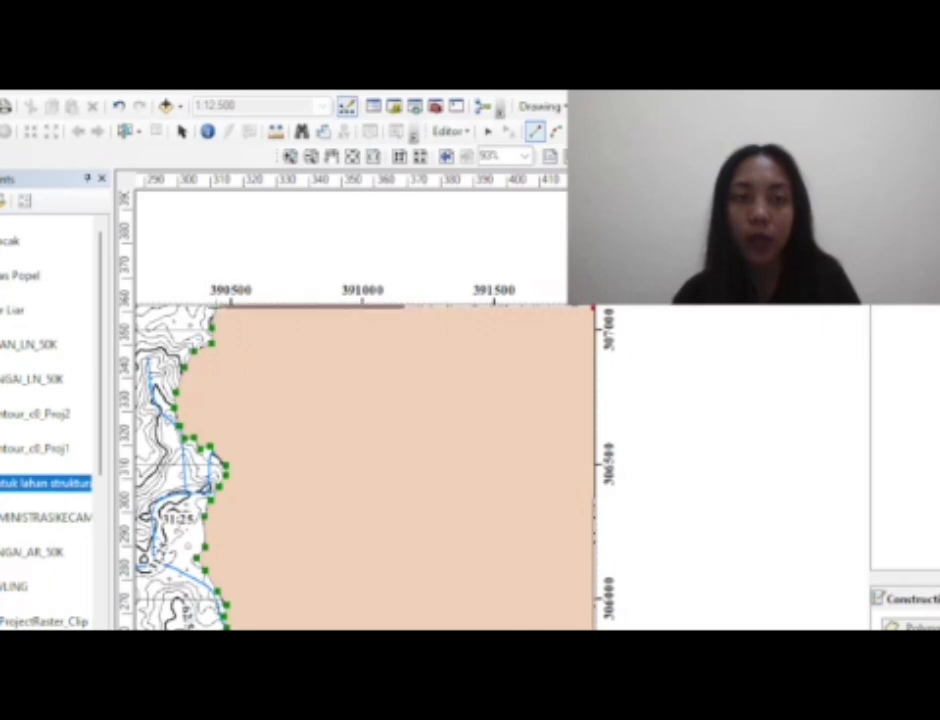
Finish the structural landform polygon at the map's northeast corner and stop the edit session
{"action": "double_click", "coordinate": [593, 308]}
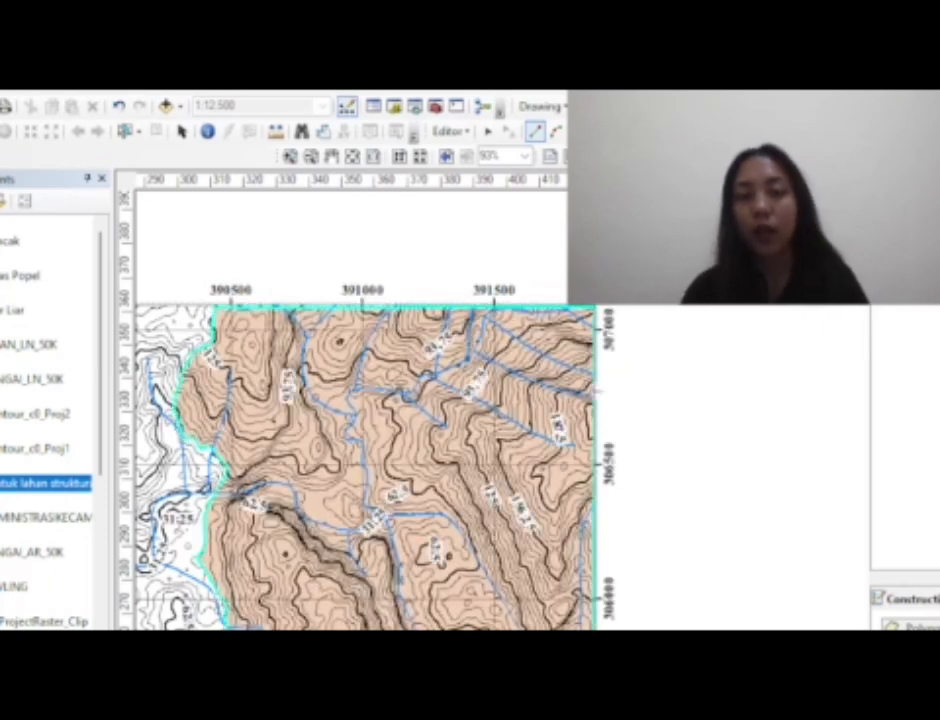
{"action": "left_click_drag", "start_coordinate": [596, 391], "coordinate": [713, 101]}
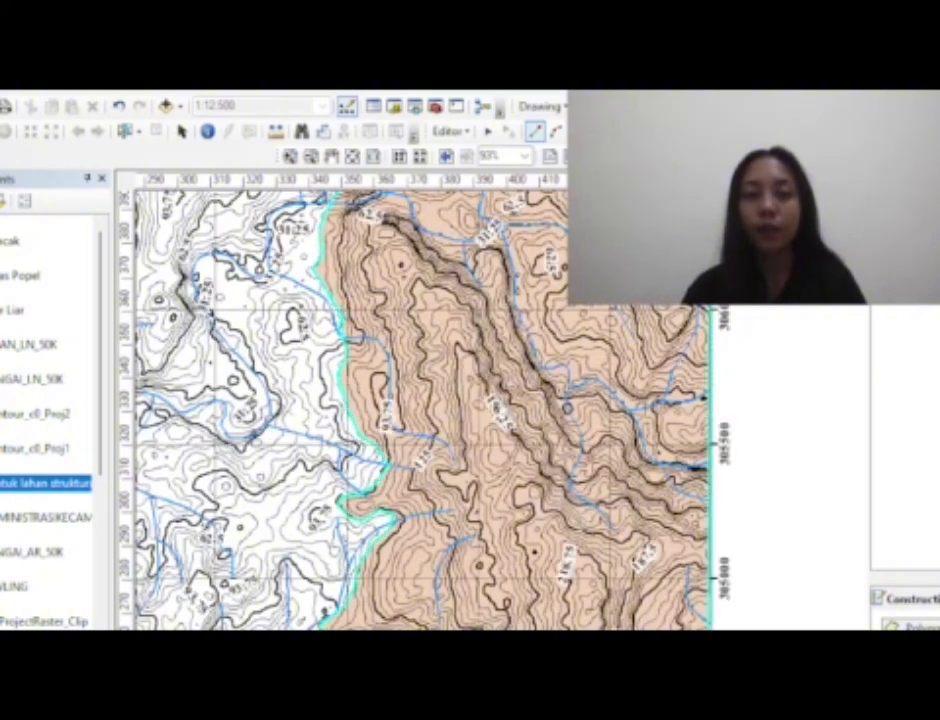
{"action": "left_click_drag", "start_coordinate": [598, 541], "coordinate": [624, 357]}
{"action": "left_click_drag", "start_coordinate": [631, 523], "coordinate": [619, 597]}
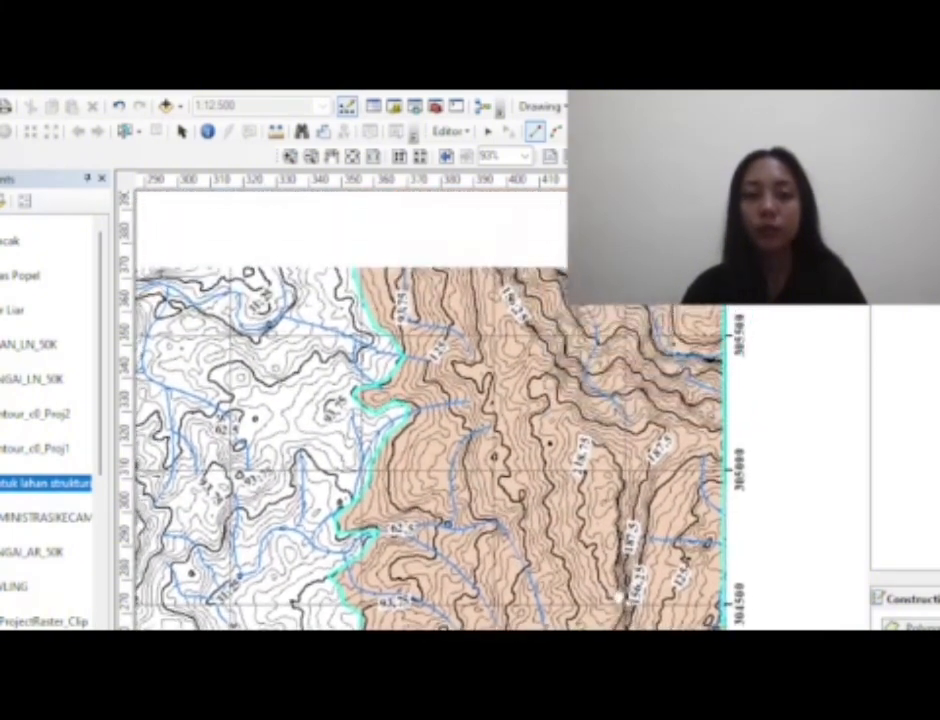
{"action": "left_click", "coordinate": [464, 142]}
{"action": "left_click", "coordinate": [482, 196]}
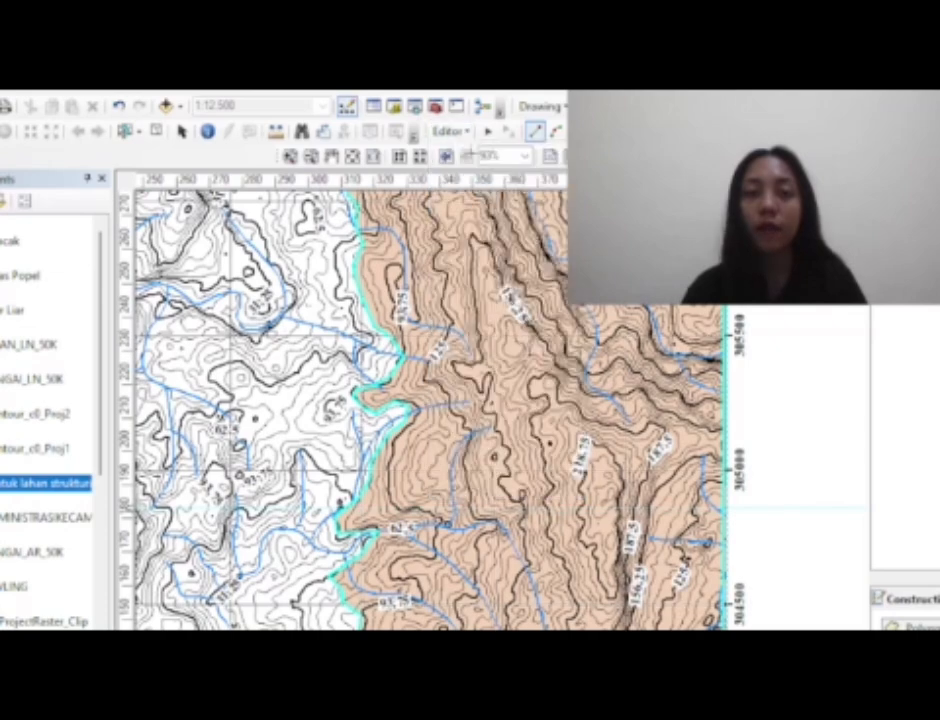
{"action": "left_click", "coordinate": [448, 131]}
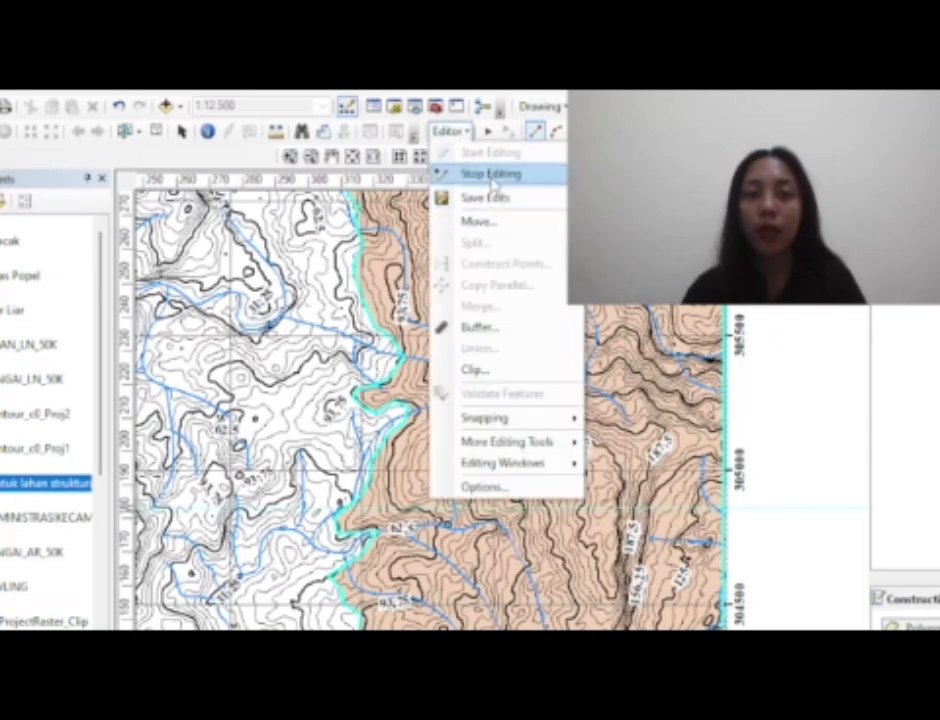
{"action": "left_click", "coordinate": [490, 175]}
Change the fill colour of the Bentuk lahan struktural layer to light orange
{"action": "left_click_drag", "start_coordinate": [518, 342], "coordinate": [663, 465]}
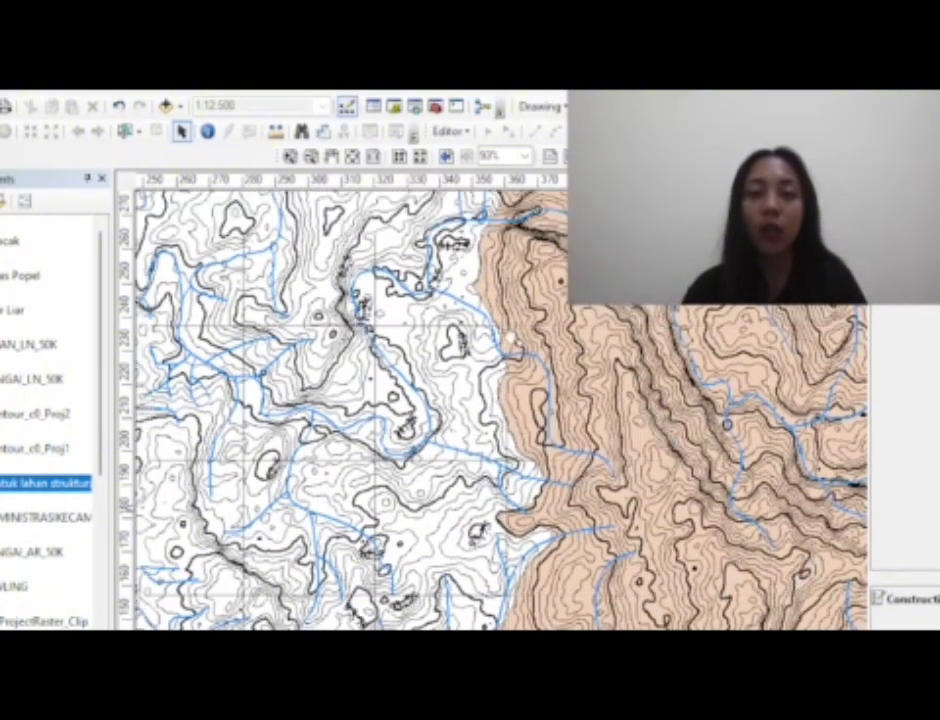
{"action": "left_click_drag", "start_coordinate": [590, 325], "coordinate": [605, 526]}
{"action": "left_click_drag", "start_coordinate": [552, 373], "coordinate": [698, 311]}
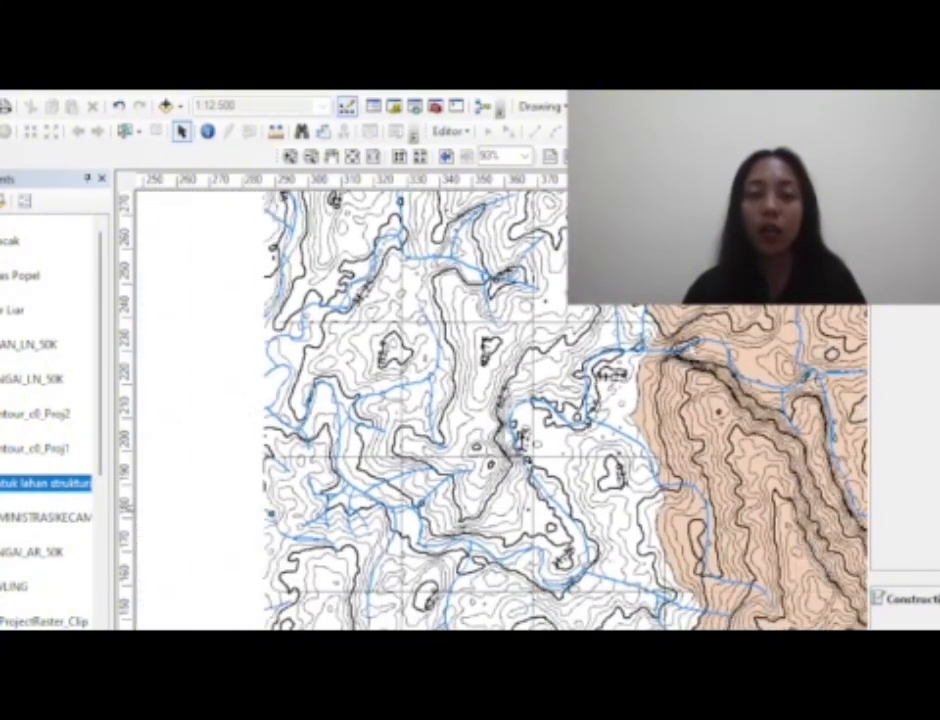
{"action": "left_click_drag", "start_coordinate": [780, 412], "coordinate": [661, 305]}
{"action": "left_click_drag", "start_coordinate": [560, 350], "coordinate": [441, 521]}
{"action": "left_click_drag", "start_coordinate": [520, 400], "coordinate": [525, 271]}
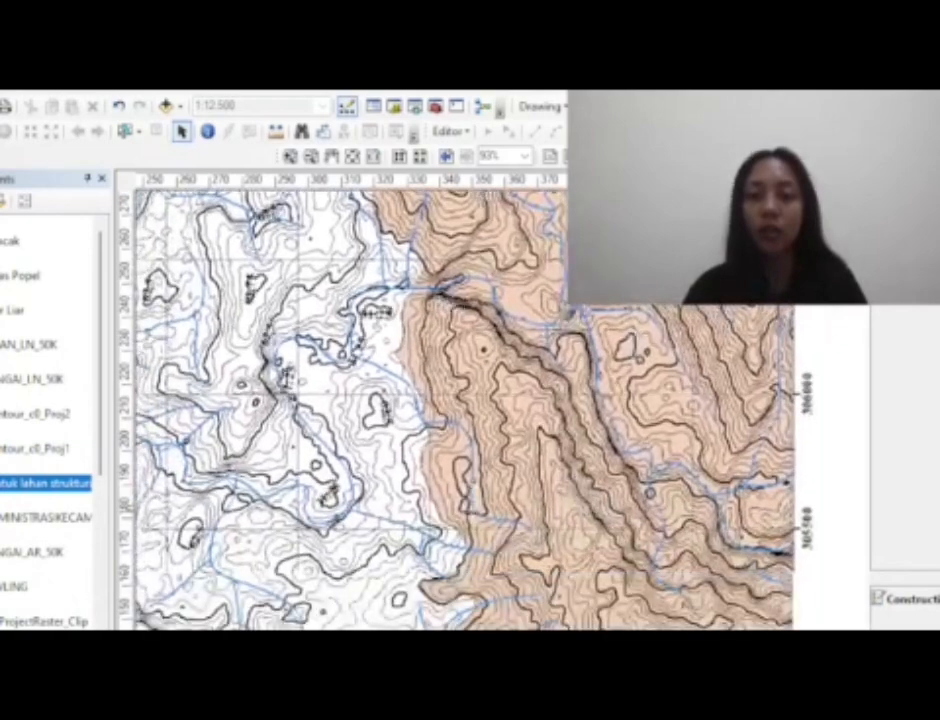
{"action": "left_click_drag", "start_coordinate": [400, 440], "coordinate": [532, 383]}
{"action": "left_click", "coordinate": [3, 499]}
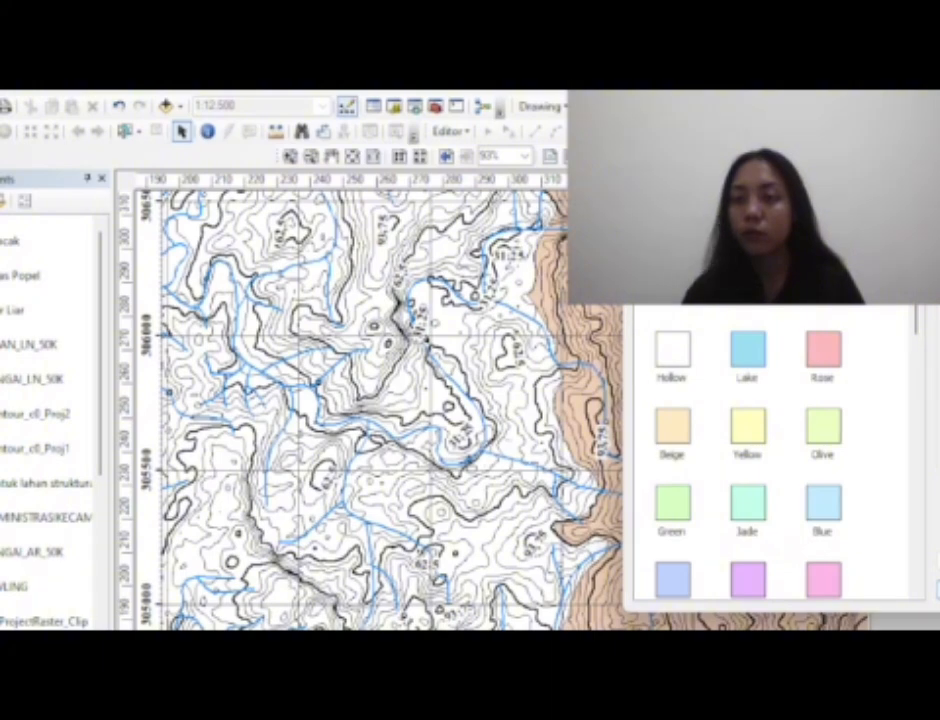
{"action": "left_click", "coordinate": [937, 590]}
{"action": "left_click_drag", "start_coordinate": [648, 447], "coordinate": [425, 325]}
{"action": "left_click_drag", "start_coordinate": [608, 584], "coordinate": [721, 470]}
{"action": "left_click_drag", "start_coordinate": [250, 330], "coordinate": [499, 550]}
{"action": "left_click_drag", "start_coordinate": [647, 222], "coordinate": [555, 391]}
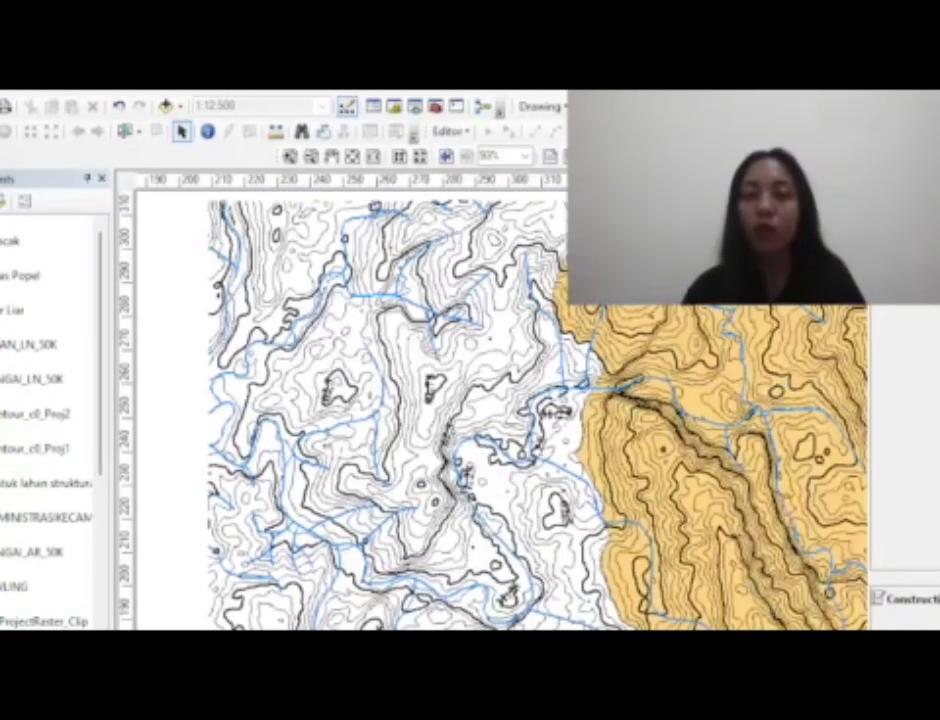
{"action": "left_click_drag", "start_coordinate": [645, 265], "coordinate": [535, 391]}
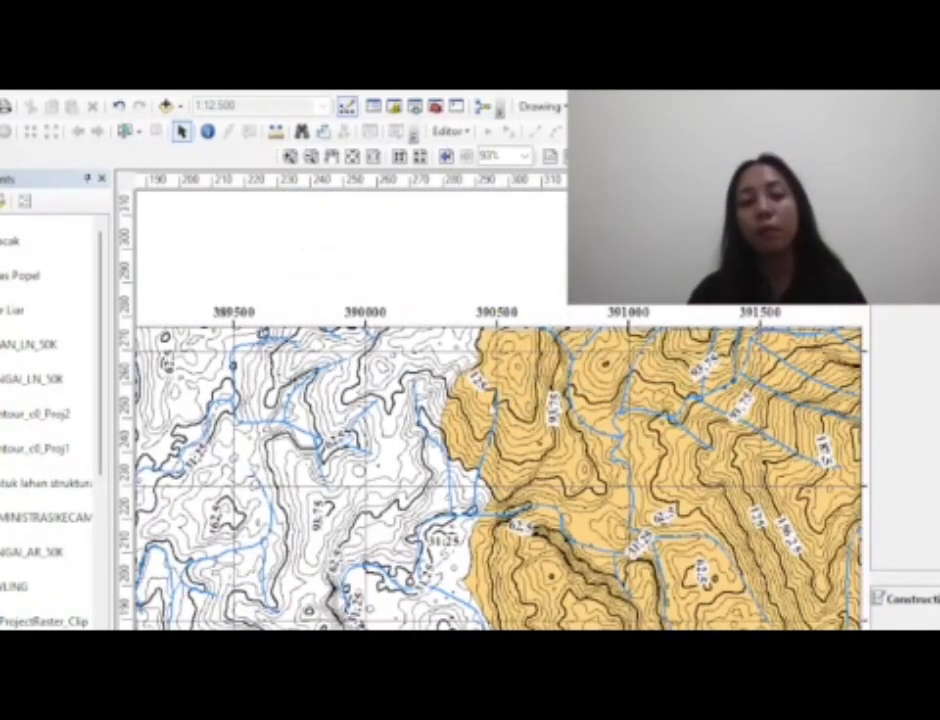
{"action": "left_click_drag", "start_coordinate": [648, 453], "coordinate": [593, 338]}
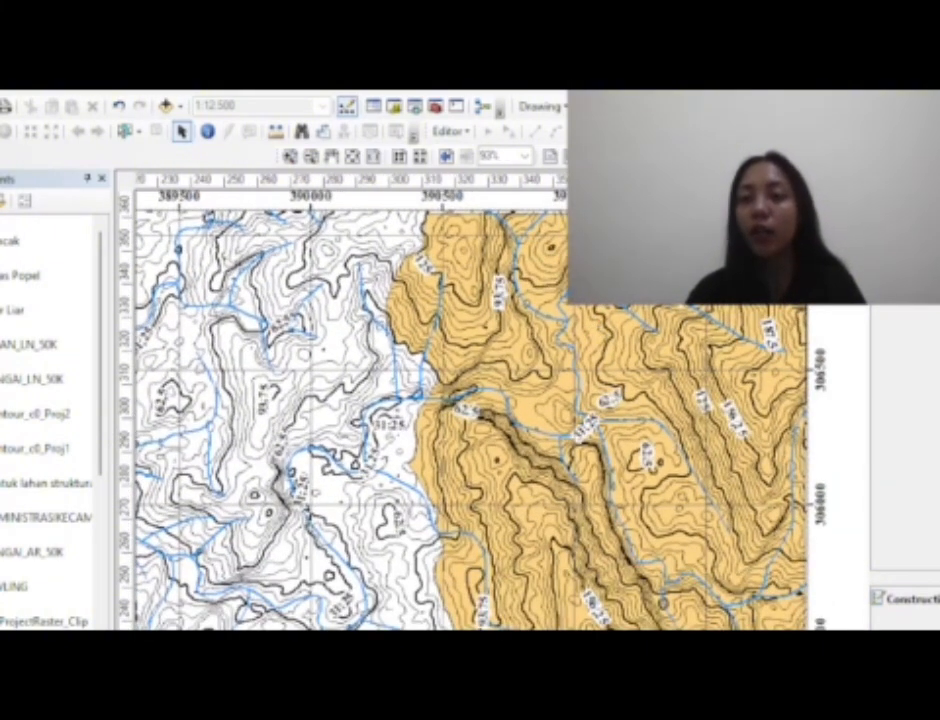
Set up a new shapefile named Bentuk lahan Aluvial with the Polygon feature type
{"action": "left_click_drag", "start_coordinate": [905, 179], "coordinate": [658, 201]}
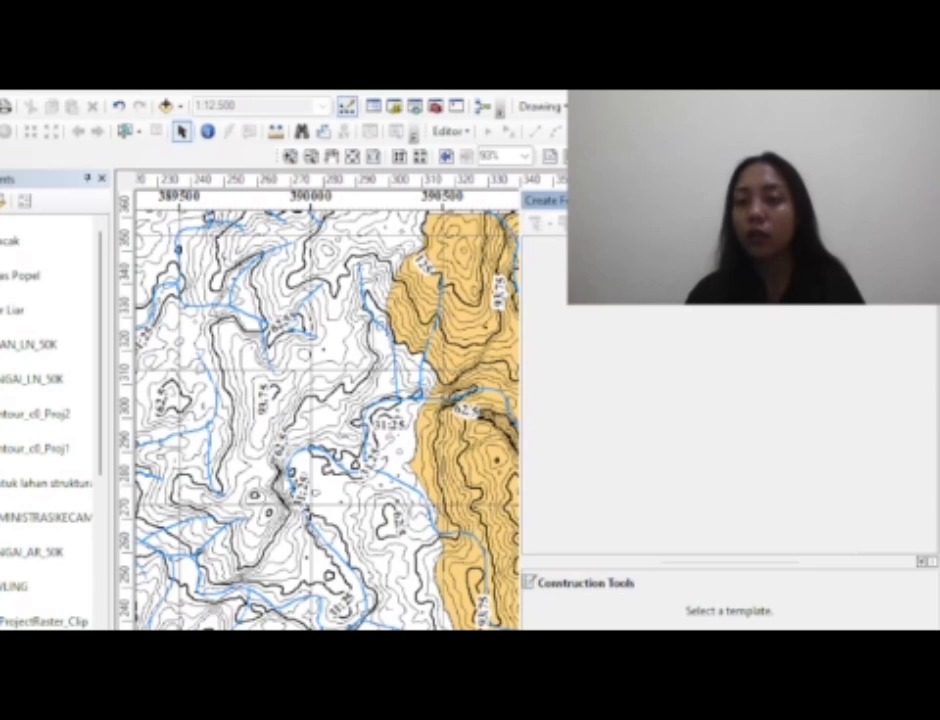
{"action": "left_click", "coordinate": [860, 573]}
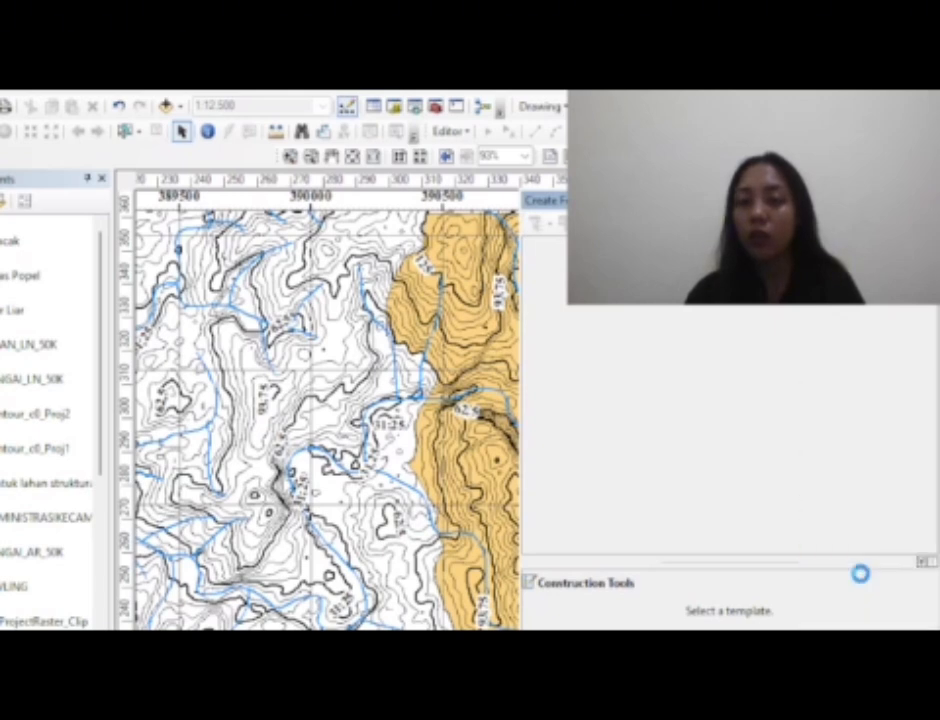
{"action": "key", "text": "BackSpace"}
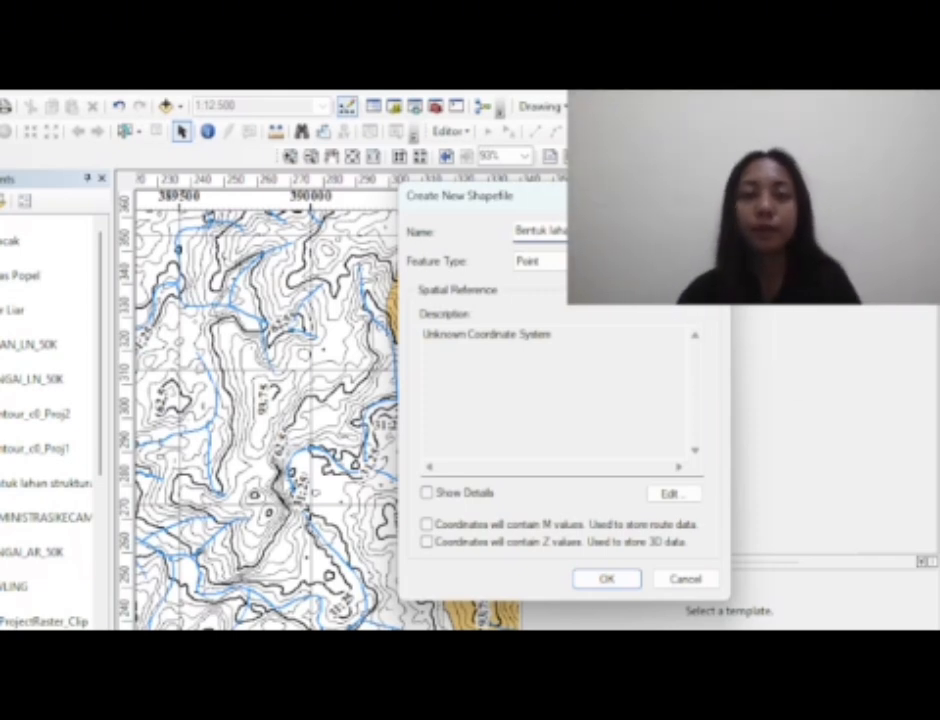
{"action": "left_click", "coordinate": [540, 260]}
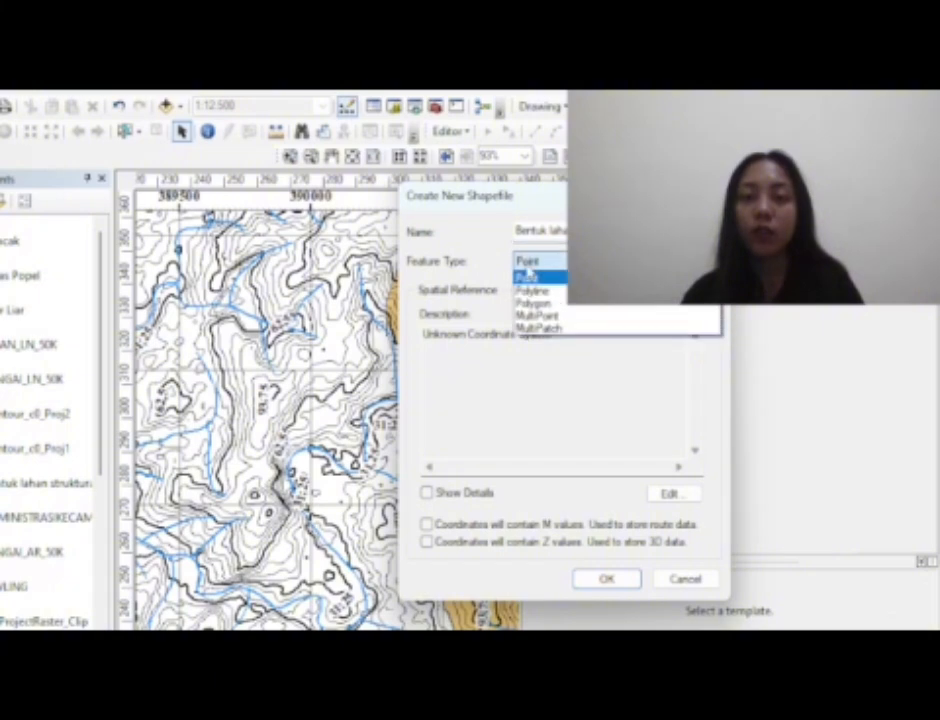
{"action": "left_click", "coordinate": [533, 304]}
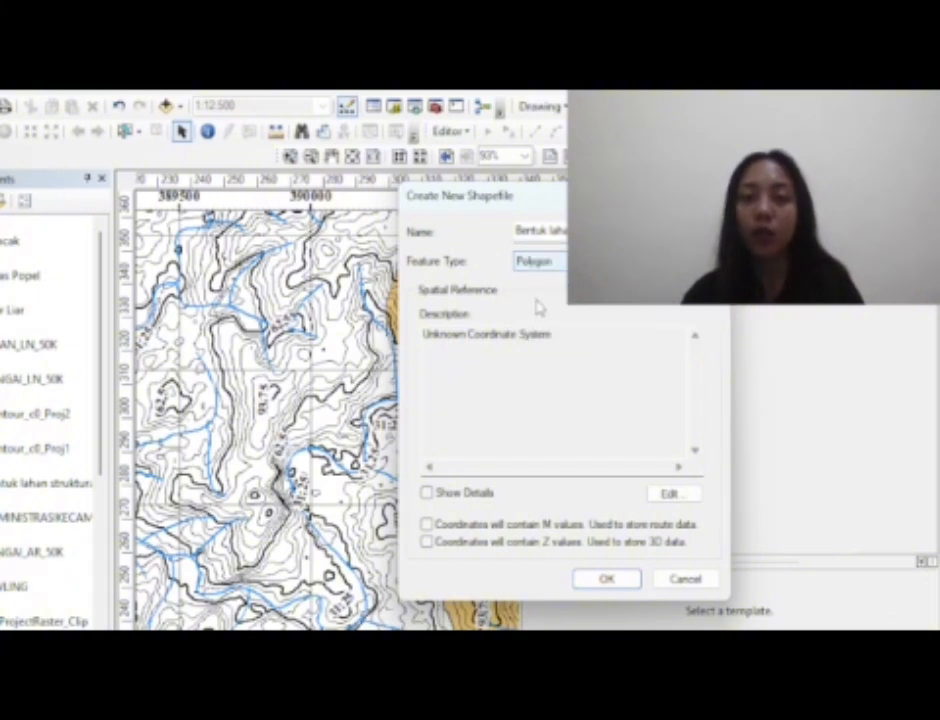
Assign the projected coordinate system WGS 1984 UTM Zone 47N to the alluvial shapefile and create it
{"action": "left_click", "coordinate": [668, 493]}
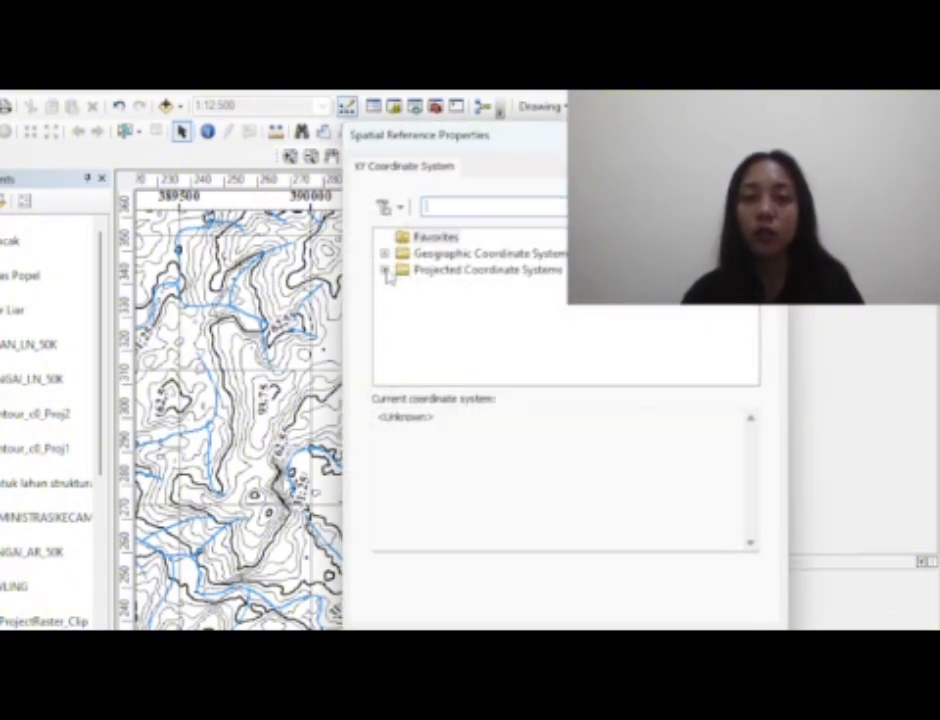
{"action": "left_click", "coordinate": [386, 272]}
{"action": "scroll", "coordinate": [480, 319], "scroll_direction": "down", "scroll_amount": 2}
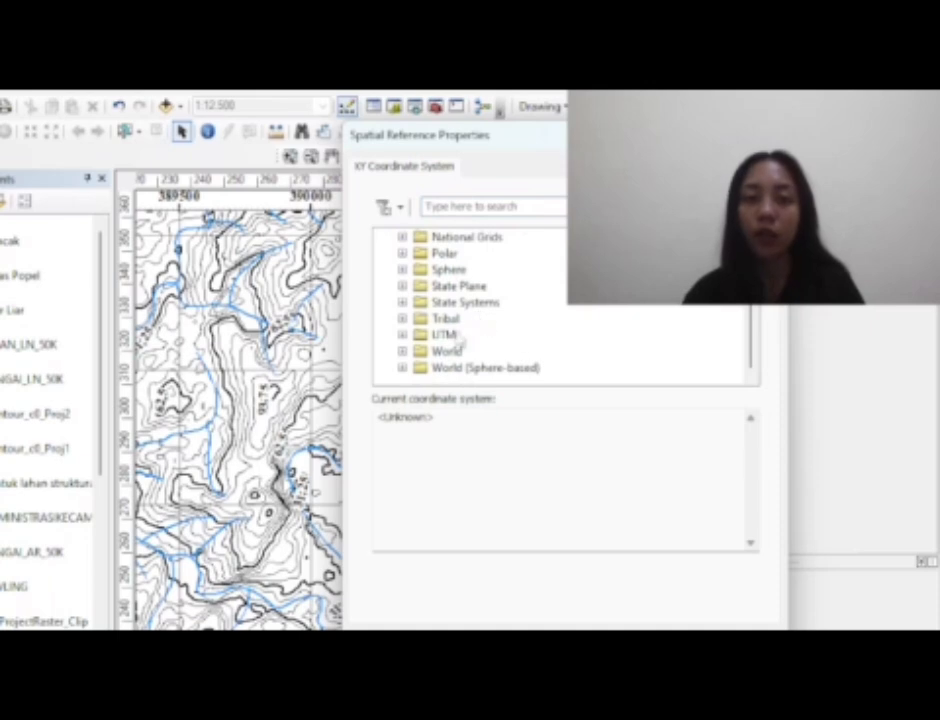
{"action": "left_click", "coordinate": [401, 336]}
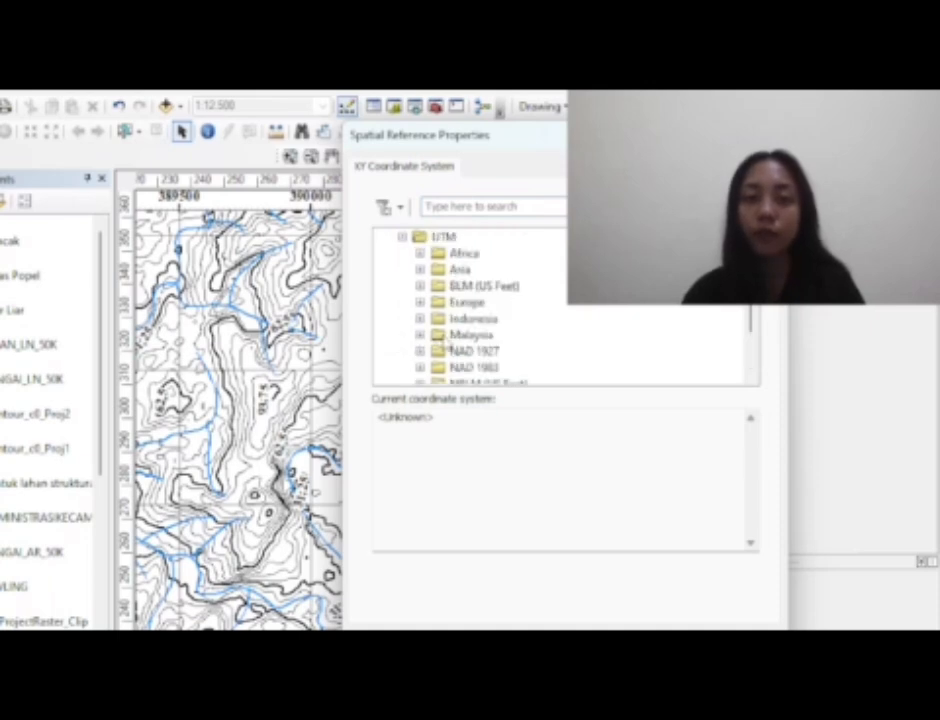
{"action": "scroll", "coordinate": [445, 345], "scroll_direction": "down", "scroll_amount": 3}
{"action": "left_click", "coordinate": [420, 336]}
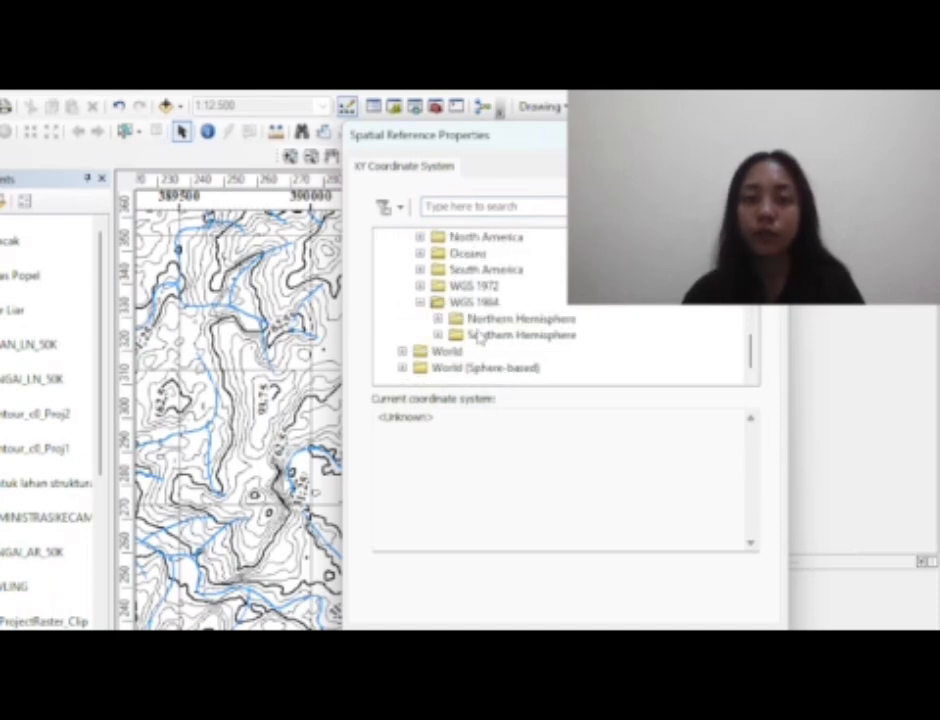
{"action": "left_click", "coordinate": [438, 318]}
{"action": "scroll", "coordinate": [450, 320], "scroll_direction": "down", "scroll_amount": 10}
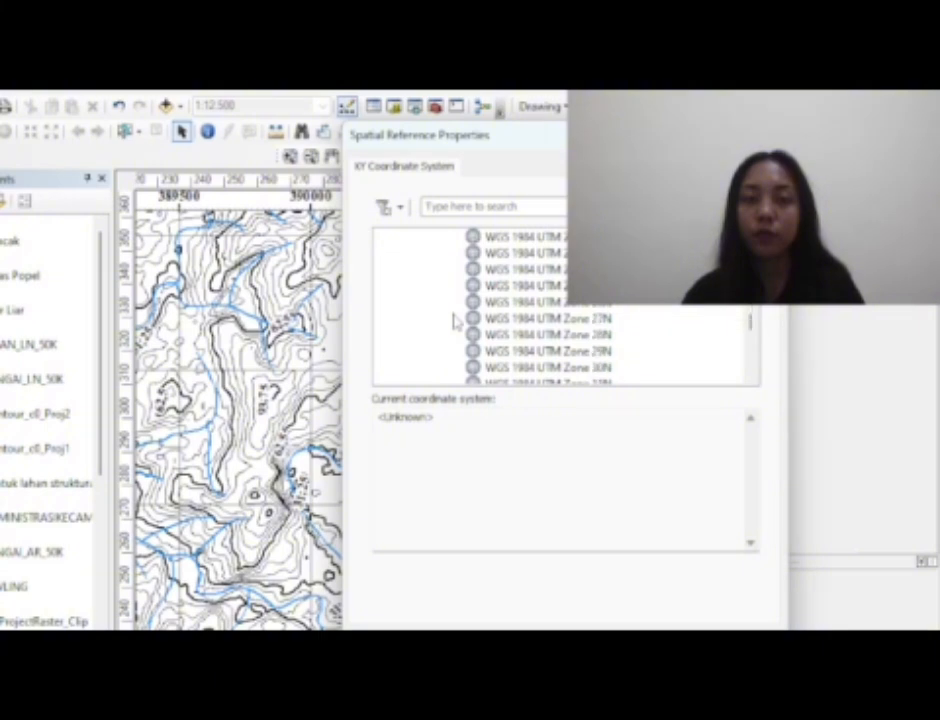
{"action": "left_click", "coordinate": [579, 352]}
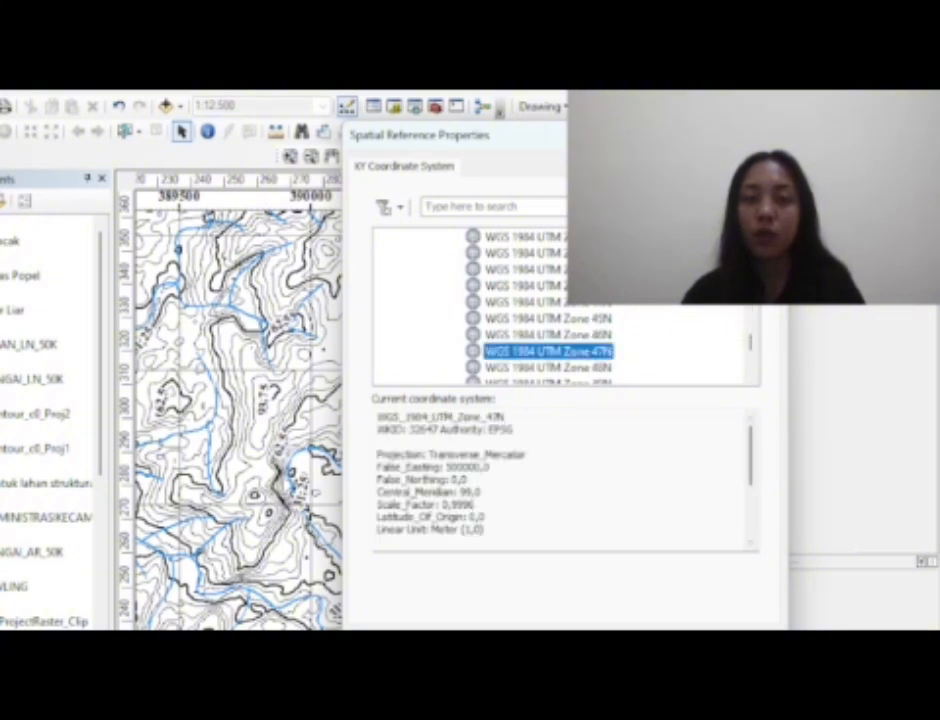
{"action": "left_click", "coordinate": [662, 648]}
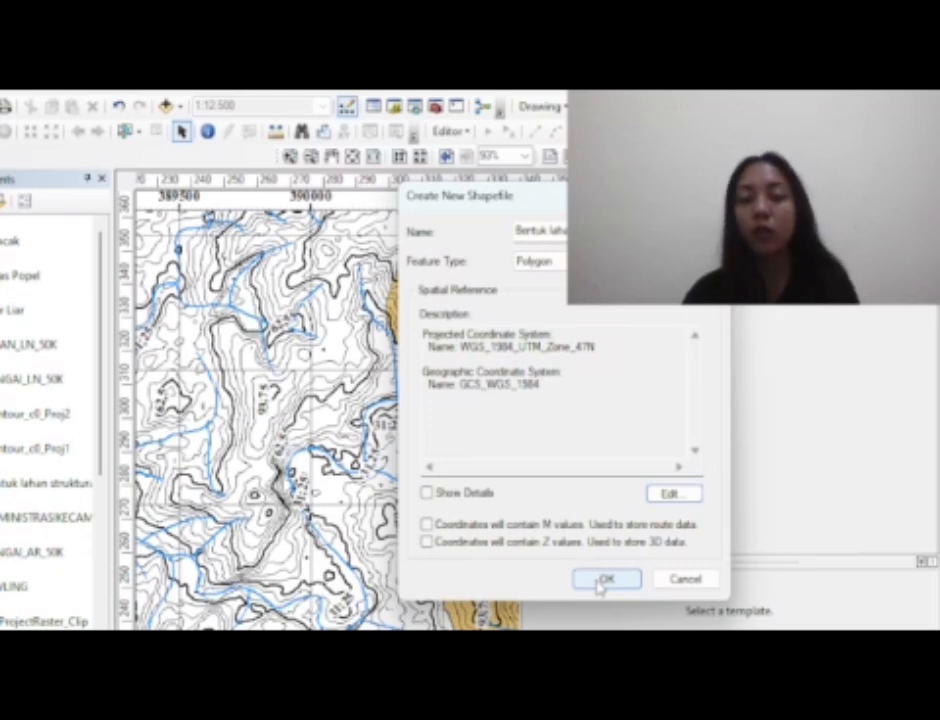
{"action": "left_click", "coordinate": [603, 582]}
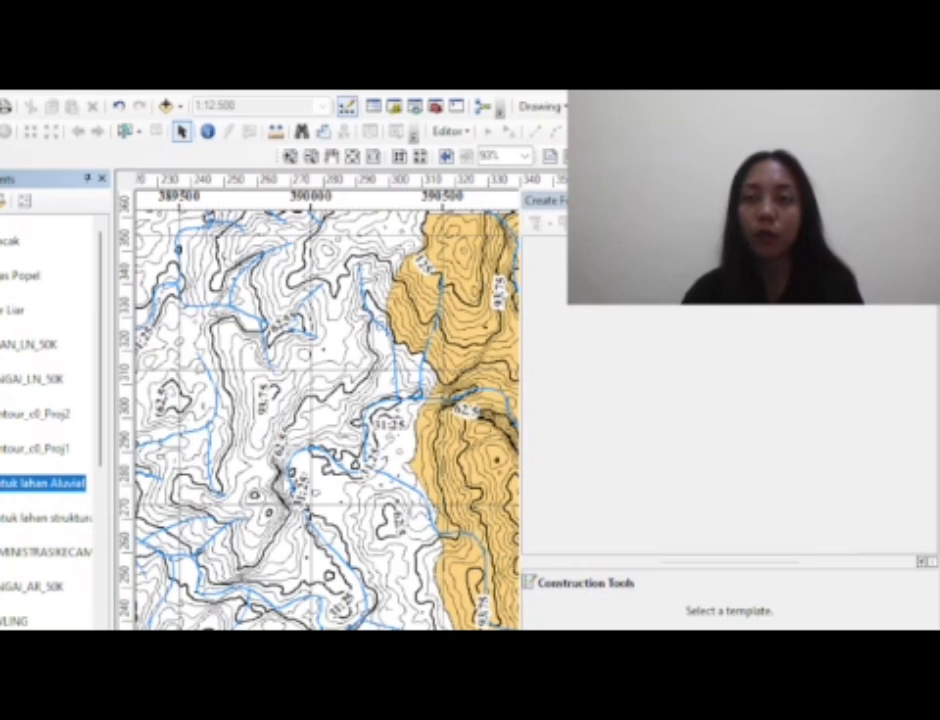
Narrow the feature creation pane and start an edit session on the Bentuk lahan Aluvial layer
{"action": "left_click_drag", "start_coordinate": [730, 201], "coordinate": [750, 201]}
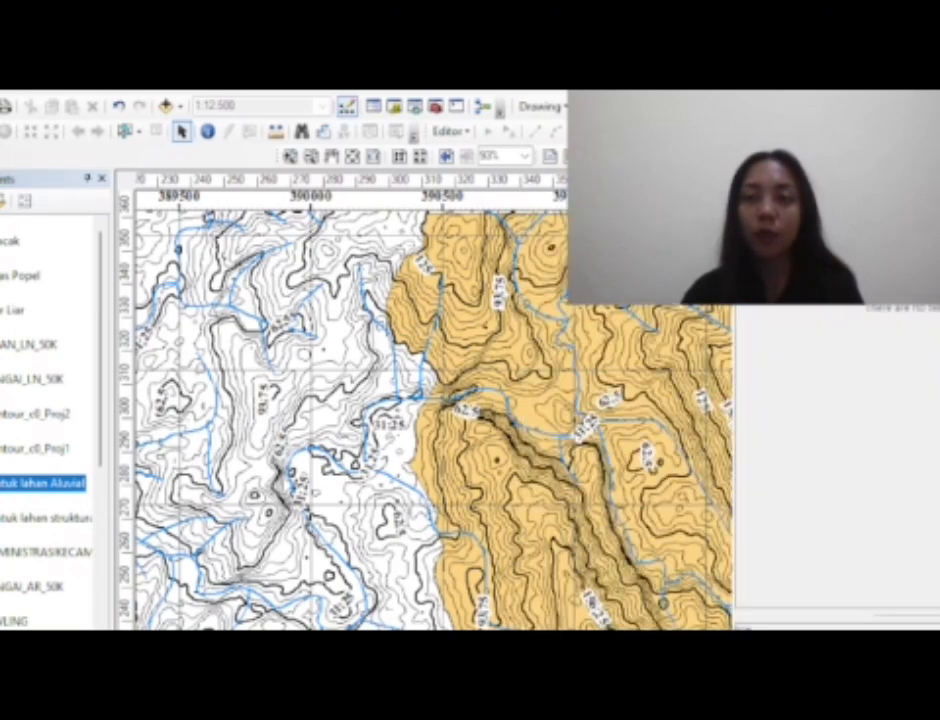
{"action": "right_click", "coordinate": [8, 490]}
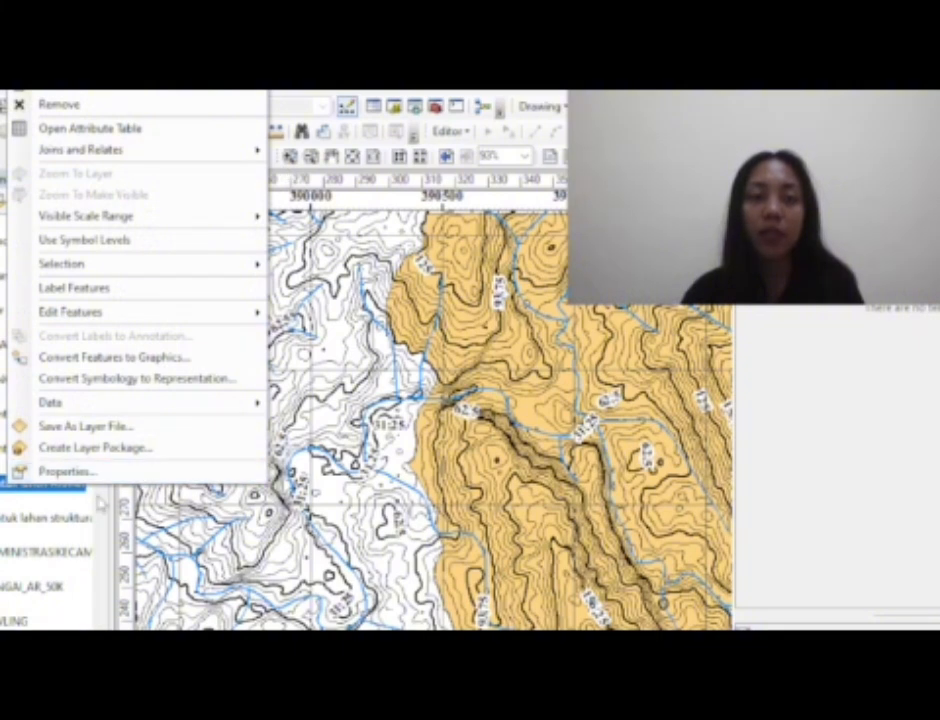
{"action": "left_click", "coordinate": [100, 505]}
{"action": "scroll", "coordinate": [90, 504], "scroll_direction": "down", "scroll_amount": 5}
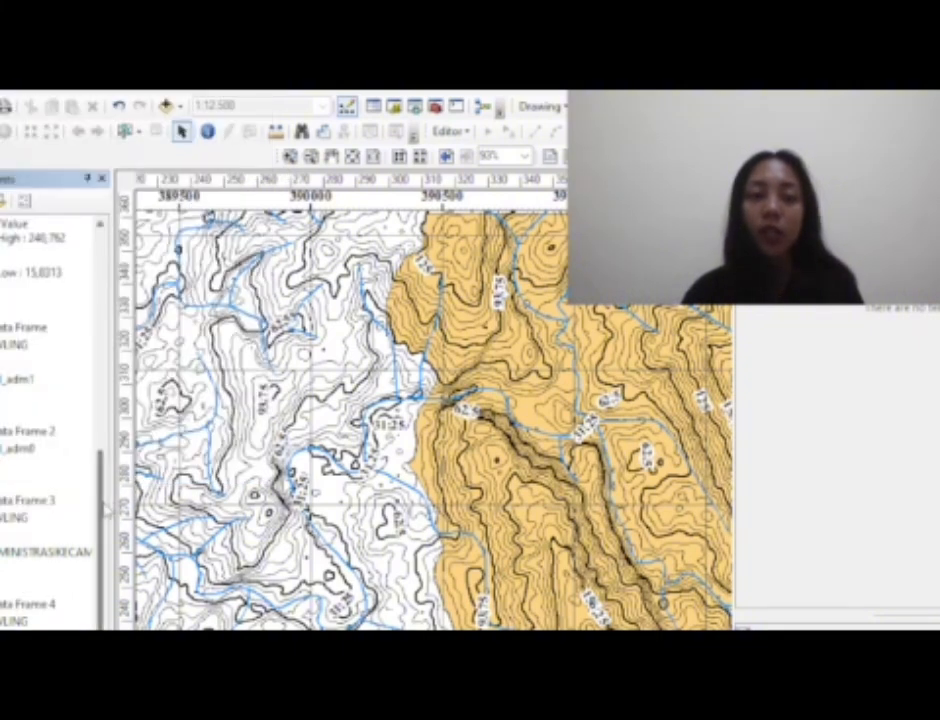
{"action": "scroll", "coordinate": [105, 508], "scroll_direction": "up", "scroll_amount": 6}
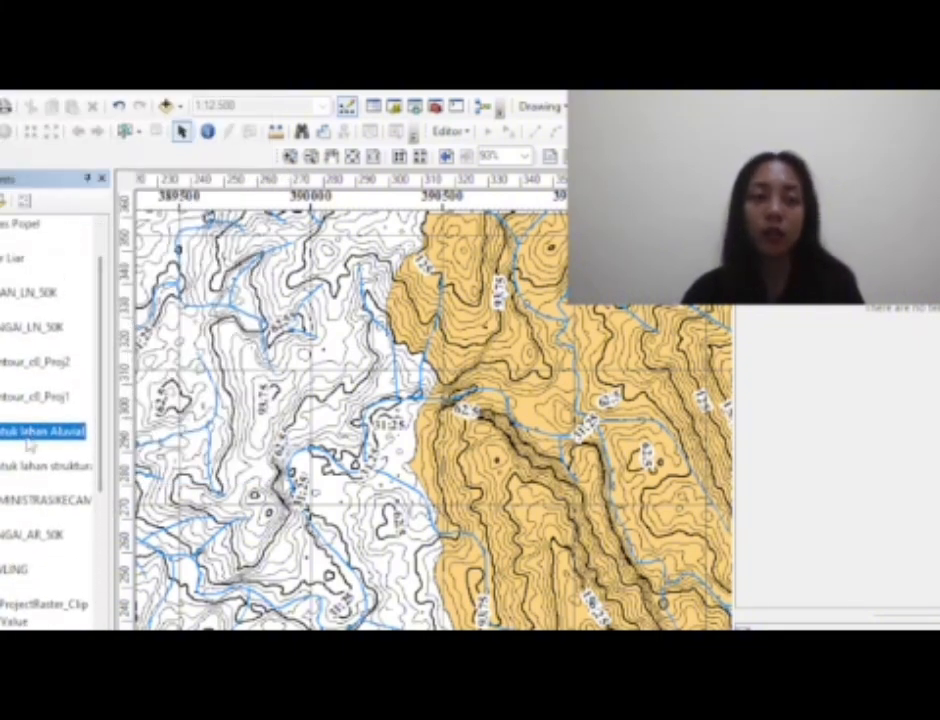
{"action": "right_click", "coordinate": [30, 446]}
{"action": "mouse_move", "coordinate": [105, 288]}
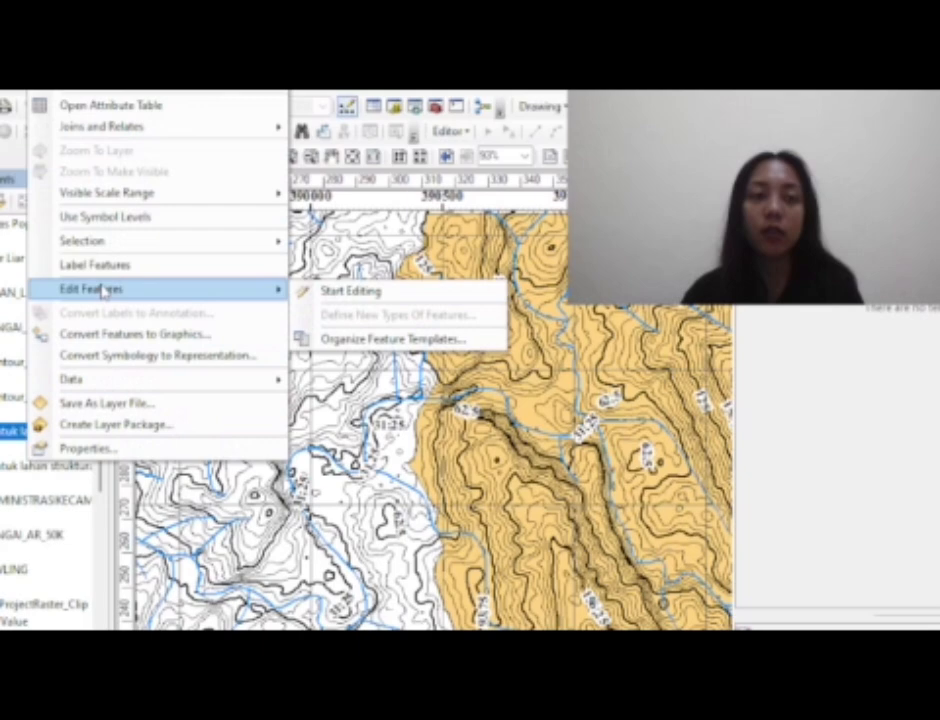
{"action": "left_click", "coordinate": [359, 292]}
{"action": "left_click", "coordinate": [674, 614]}
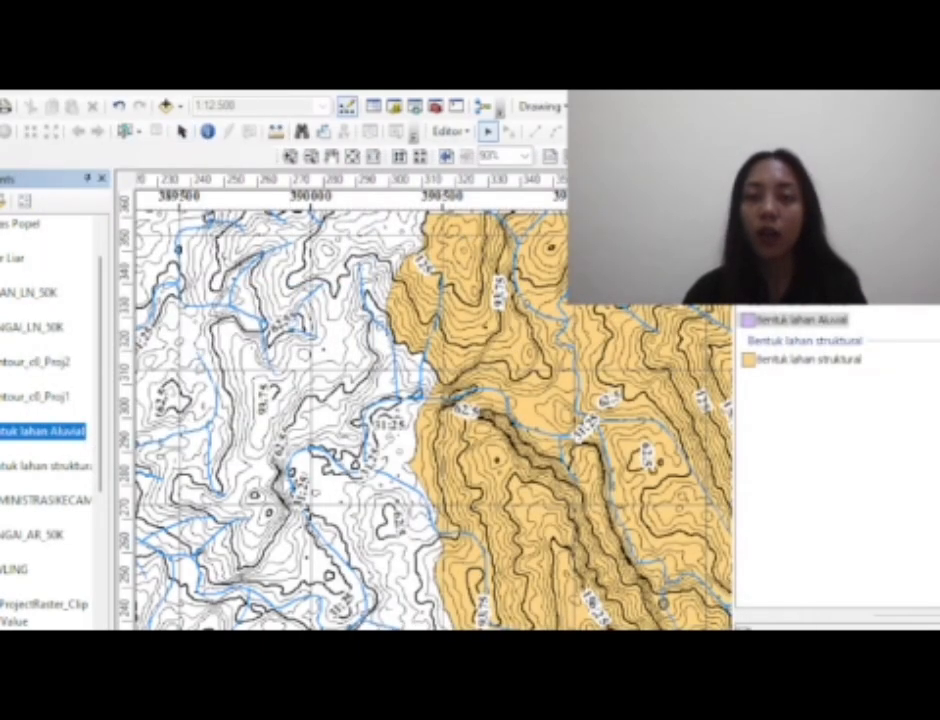
Start a Bentuk lahan Aluvial polygon at the map's northern edge and trace it southward along the structural polygon's western border
{"action": "left_click", "coordinate": [790, 322]}
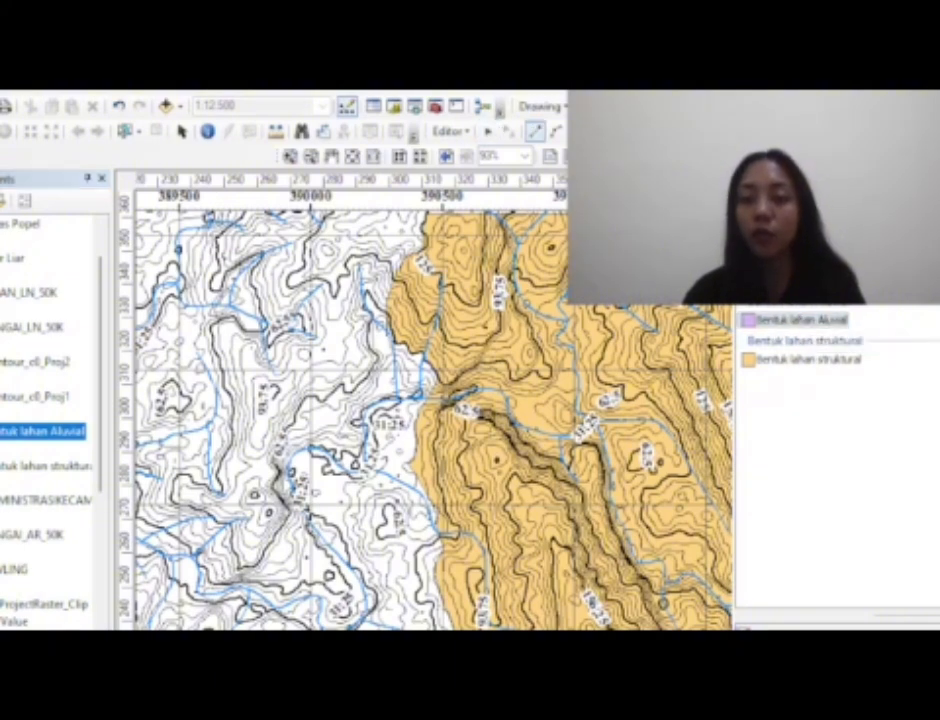
{"action": "scroll", "coordinate": [432, 384], "scroll_direction": "up", "scroll_amount": 1}
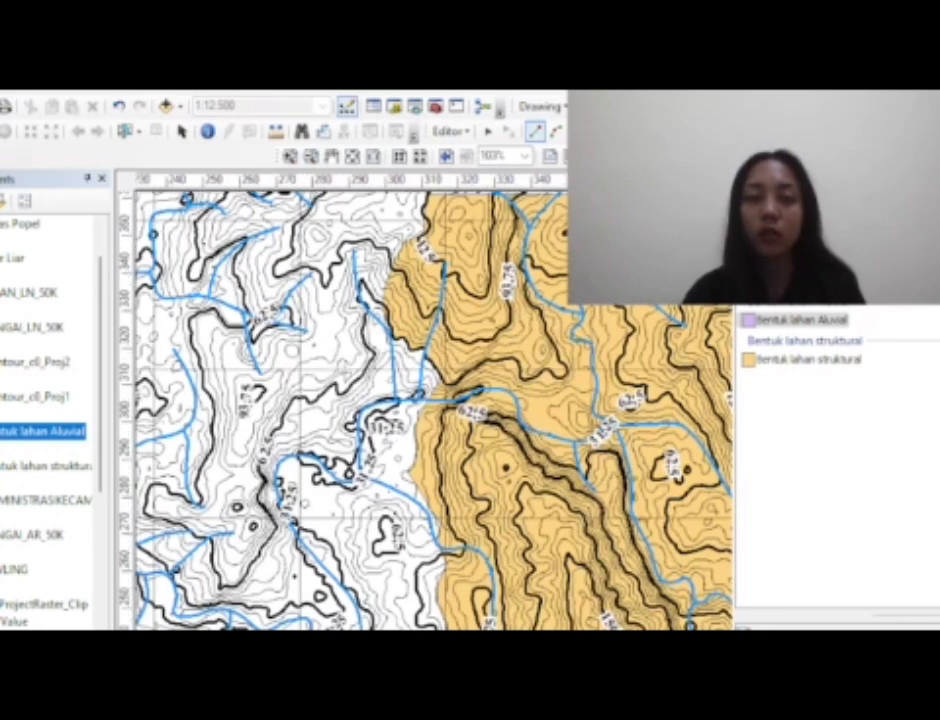
{"action": "scroll", "coordinate": [338, 380], "scroll_direction": "down", "scroll_amount": 1}
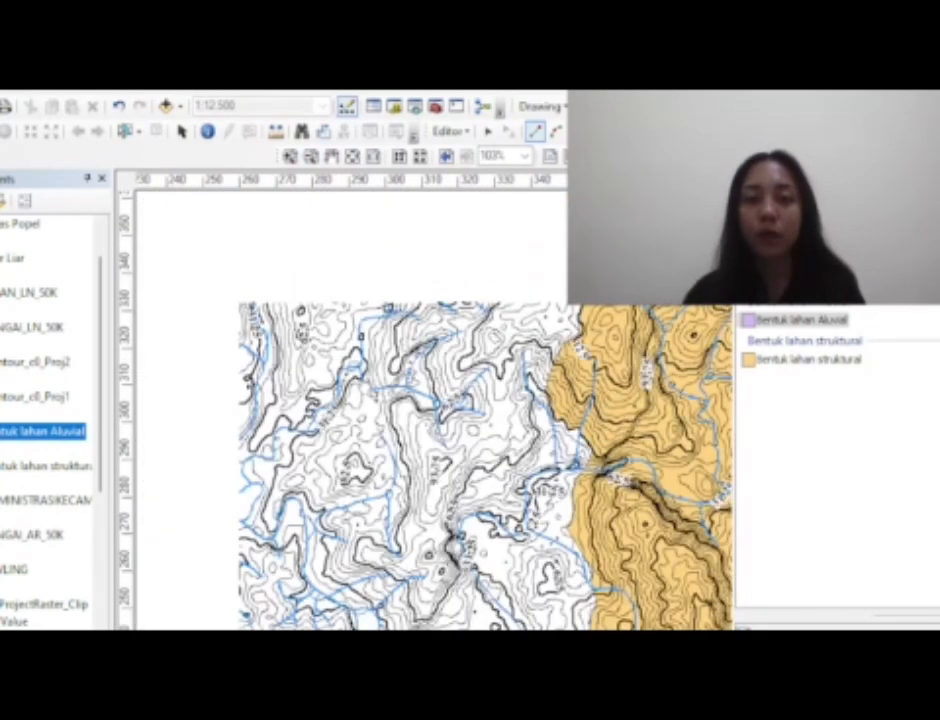
{"action": "mouse_move", "coordinate": [620, 472]}
{"action": "left_mouse_down"}
{"action": "mouse_move", "coordinate": [598, 312]}
{"action": "mouse_move", "coordinate": [626, 469]}
{"action": "left_mouse_up"}
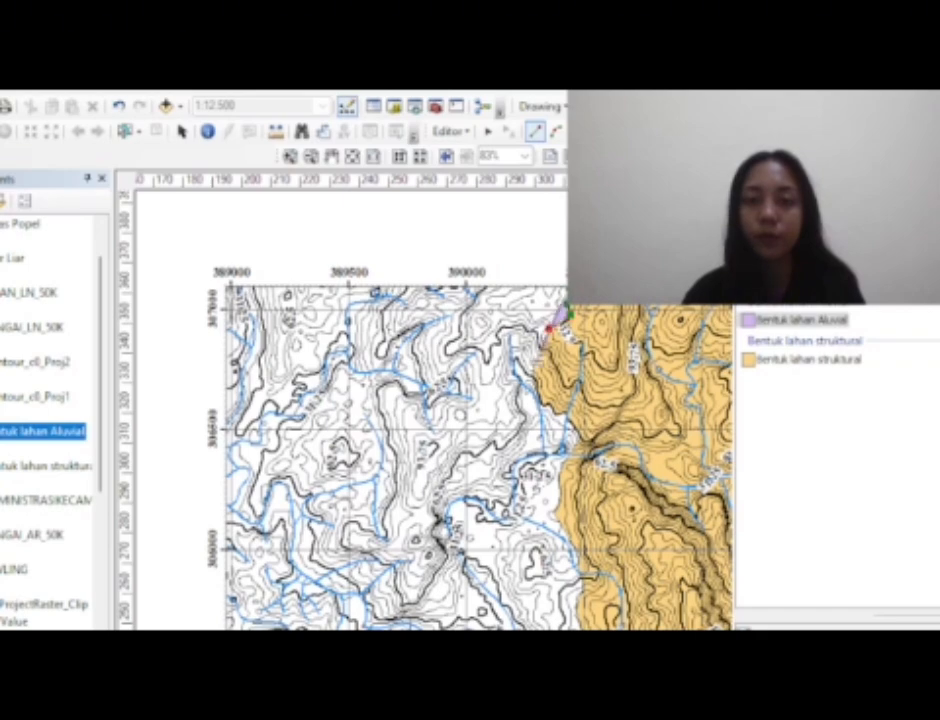
{"action": "scroll", "coordinate": [546, 372], "scroll_direction": "down", "scroll_amount": 1}
{"action": "scroll", "coordinate": [546, 372], "scroll_direction": "up", "scroll_amount": 3}
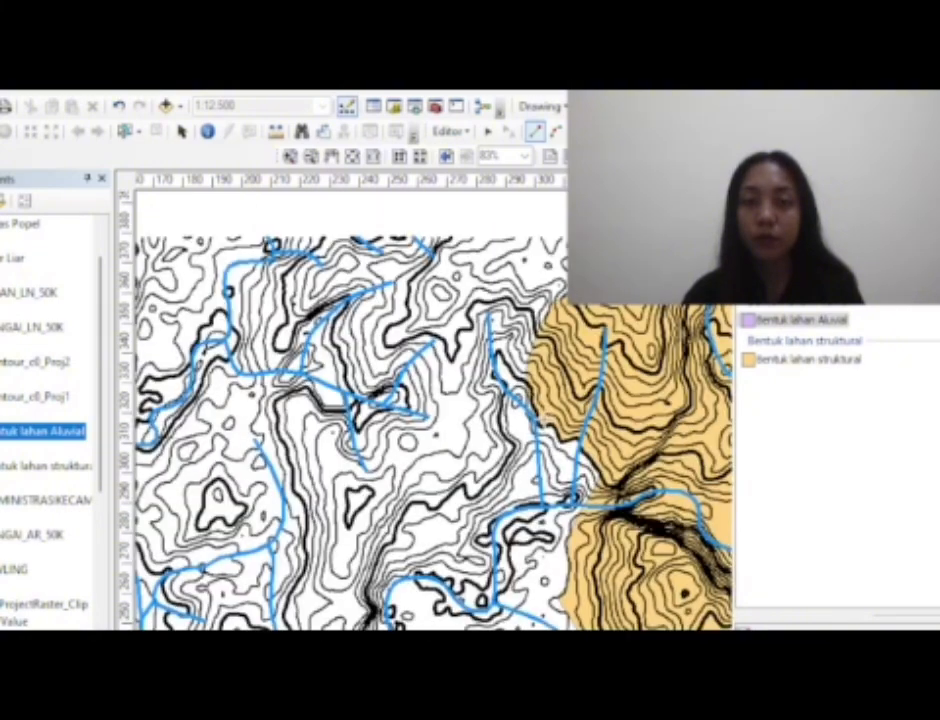
{"action": "left_click", "coordinate": [535, 403]}
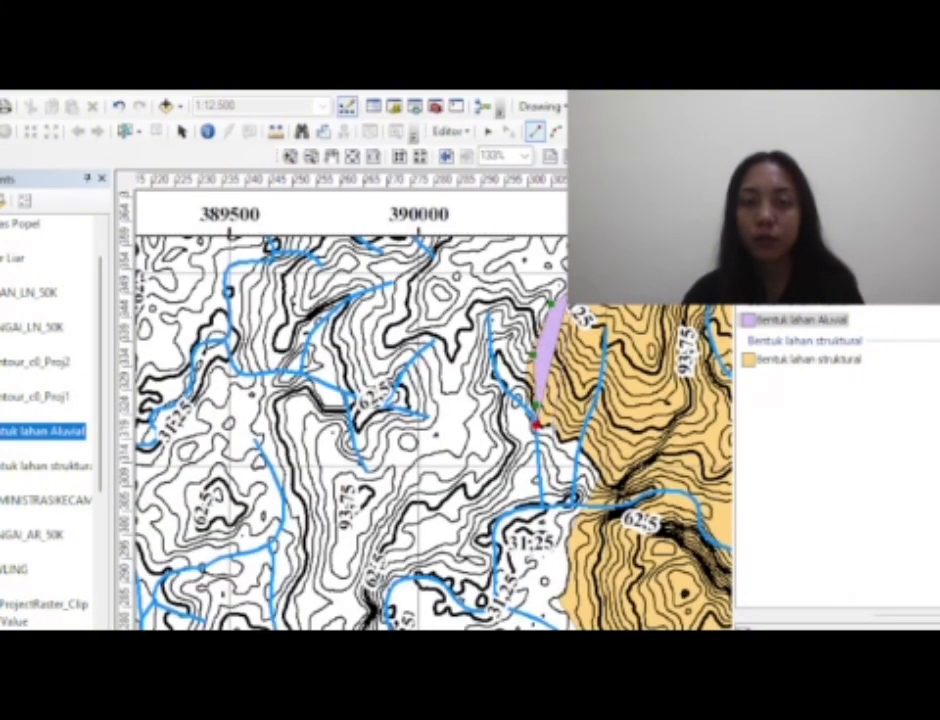
{"action": "left_click", "coordinate": [552, 428]}
{"action": "left_click", "coordinate": [564, 441]}
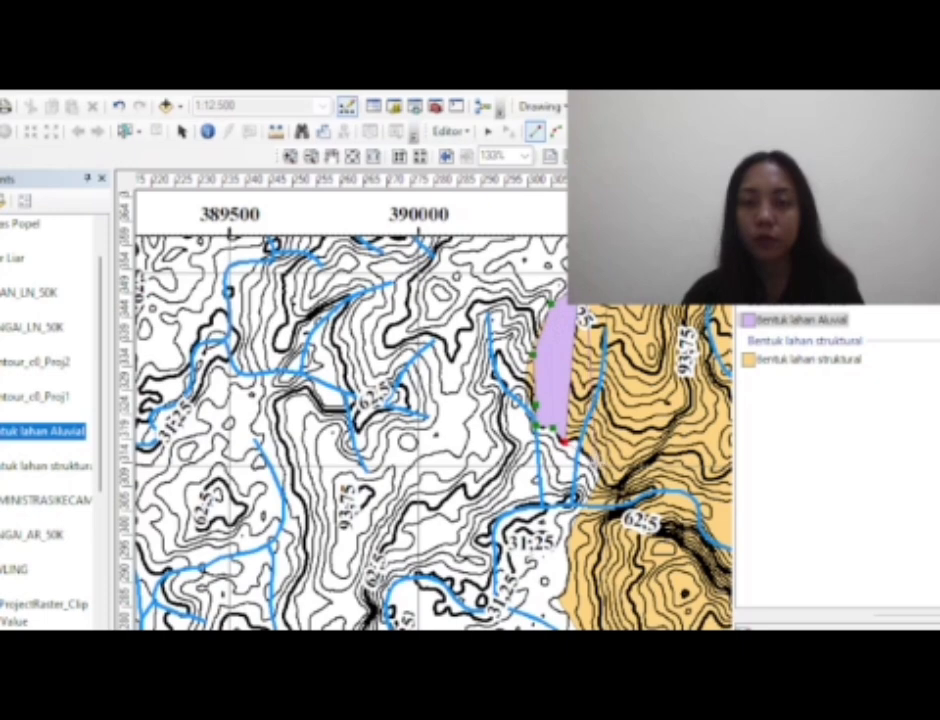
{"action": "left_click", "coordinate": [579, 441]}
{"action": "left_click", "coordinate": [589, 455]}
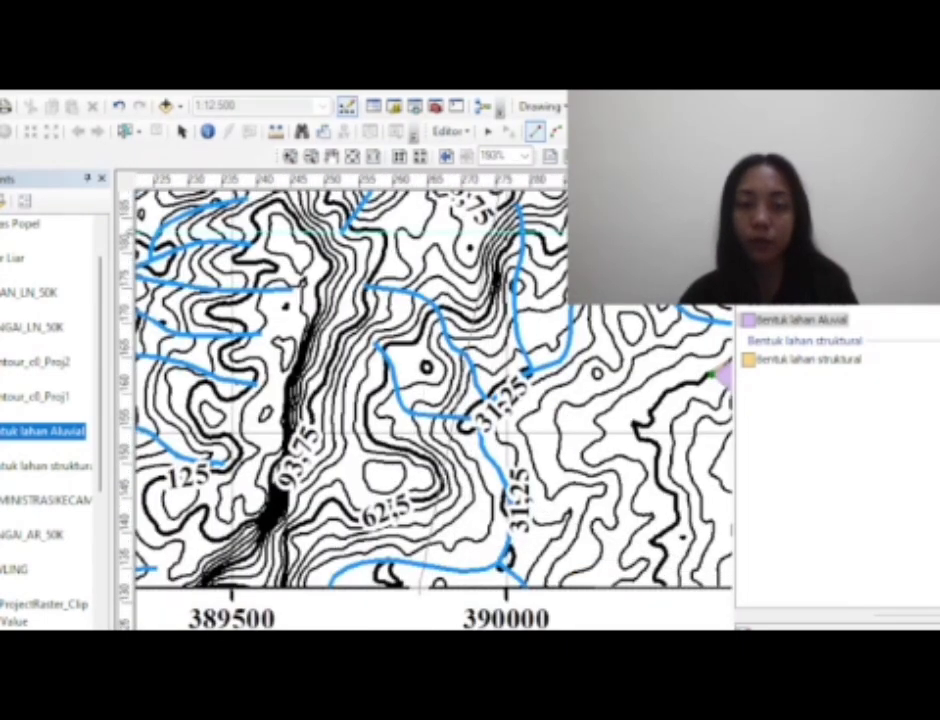
Trace the alluvial polygon from the map's southern edge northward along the slope foot west of the 31,25 contour labels
{"action": "left_click", "coordinate": [420, 587]}
{"action": "left_click", "coordinate": [457, 540]}
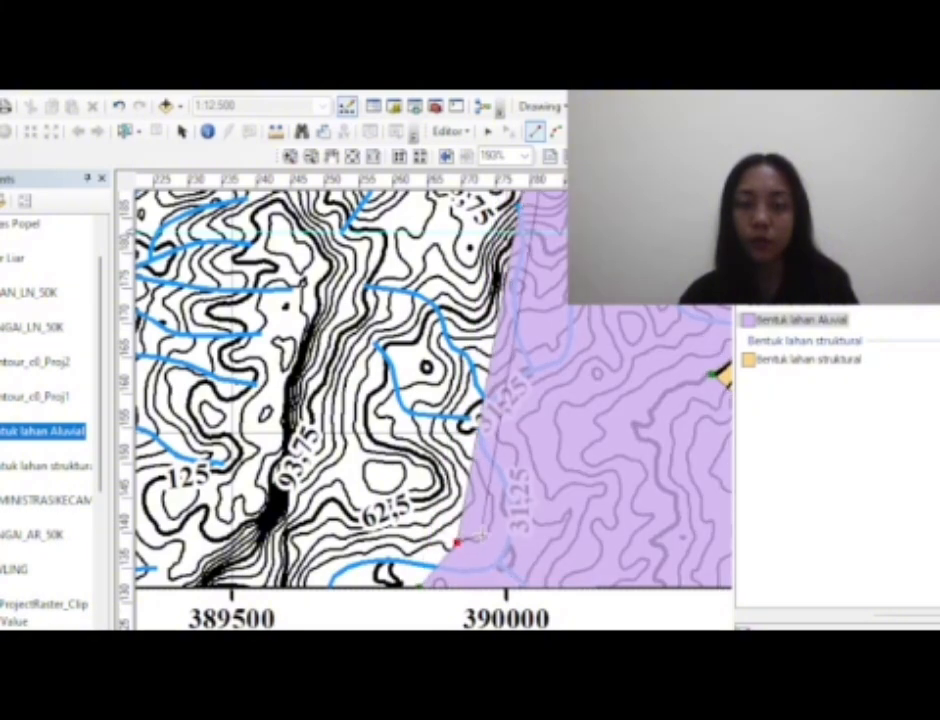
{"action": "left_click", "coordinate": [490, 535]}
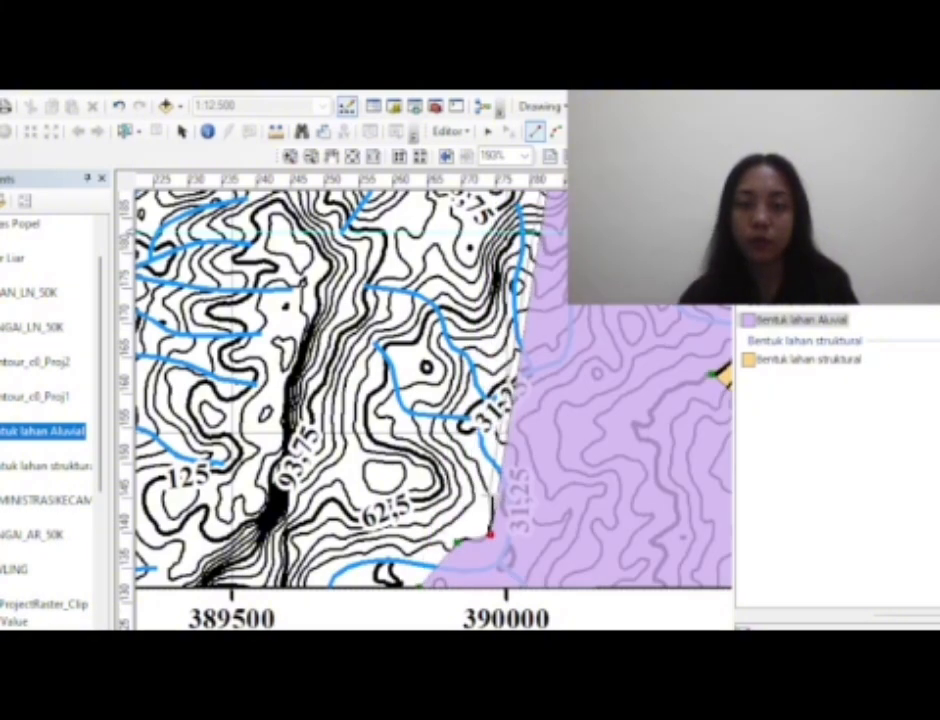
{"action": "left_click", "coordinate": [489, 494]}
{"action": "left_click", "coordinate": [476, 467]}
{"action": "left_click", "coordinate": [458, 451]}
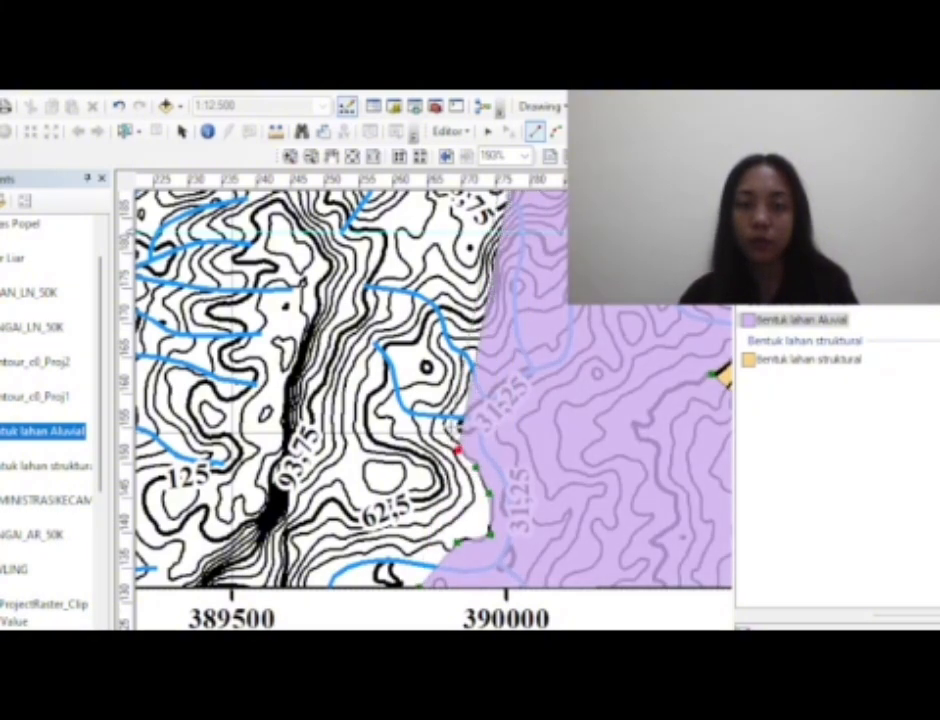
{"action": "left_click", "coordinate": [448, 413]}
{"action": "left_click", "coordinate": [466, 367]}
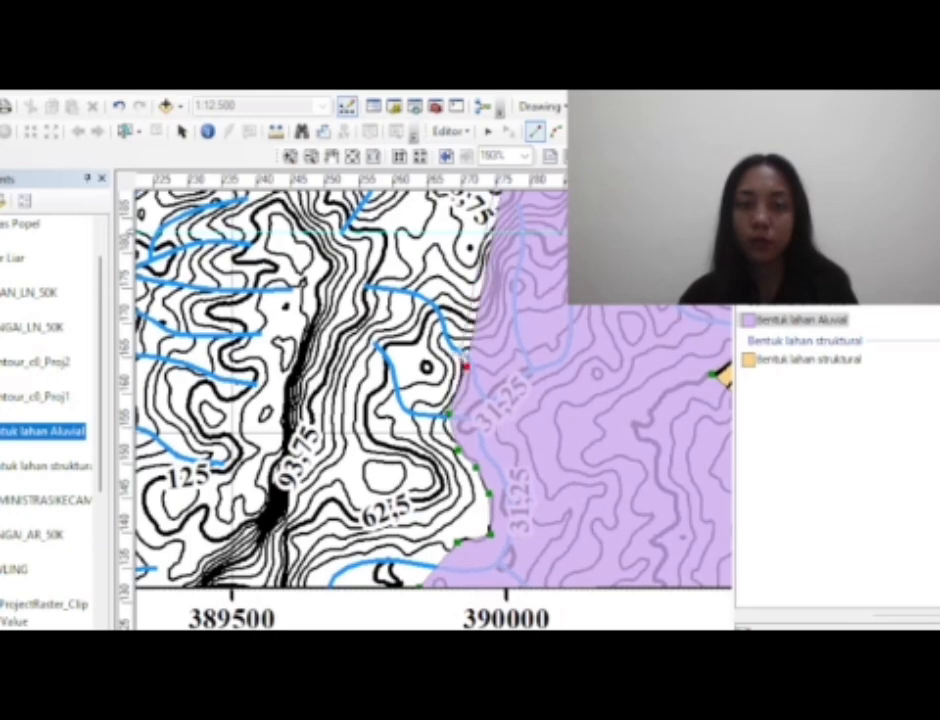
Continue the alluvial boundary northeast from the stream junction along the foot of the slope southeast of the 93,75 contour labels
{"action": "scroll", "coordinate": [497, 337], "scroll_direction": "up", "scroll_amount": 1}
{"action": "scroll", "coordinate": [497, 337], "scroll_direction": "up", "scroll_amount": 1}
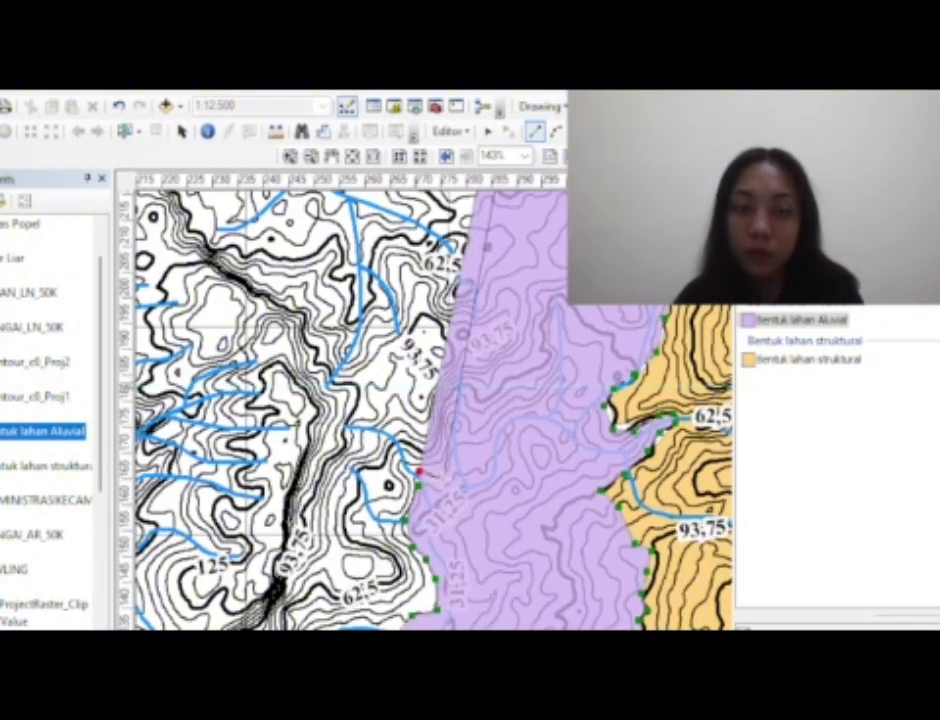
{"action": "left_click", "coordinate": [431, 475]}
{"action": "left_click", "coordinate": [448, 463]}
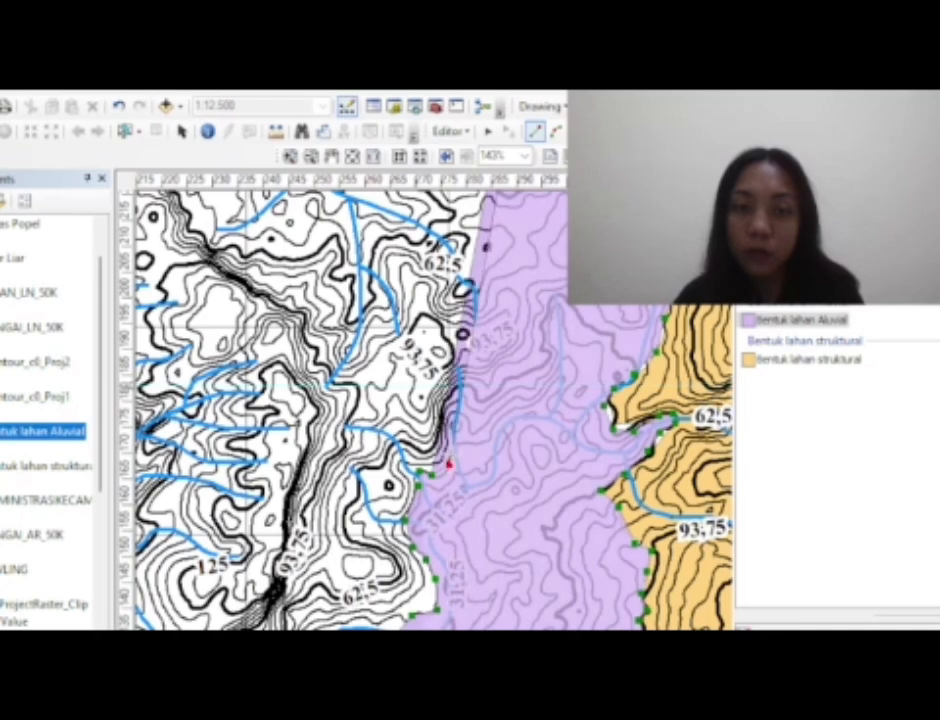
{"action": "left_click", "coordinate": [459, 445]}
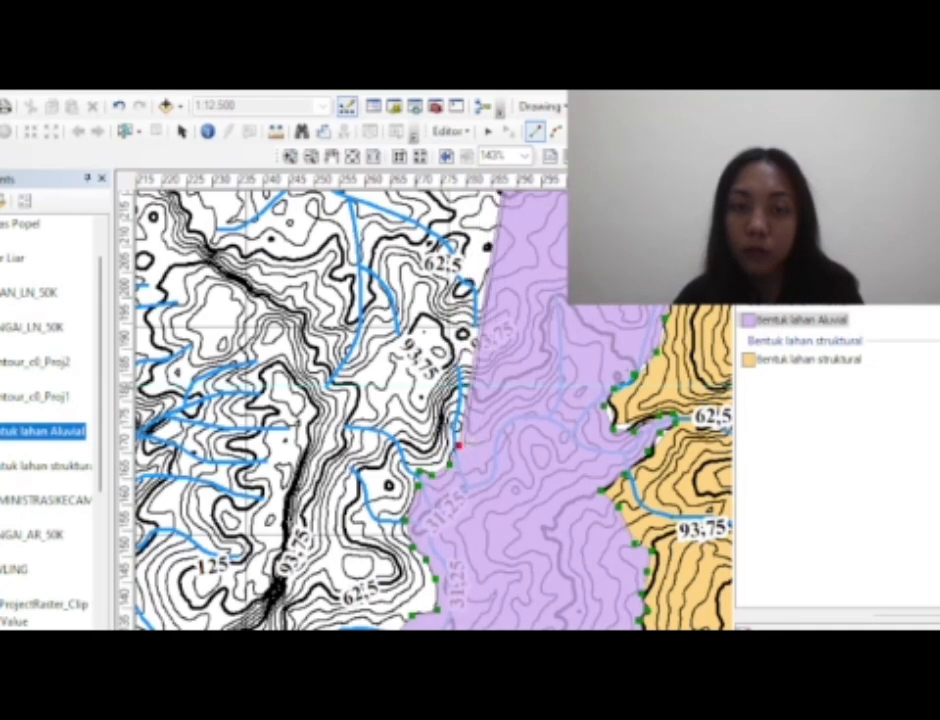
{"action": "left_click", "coordinate": [466, 426]}
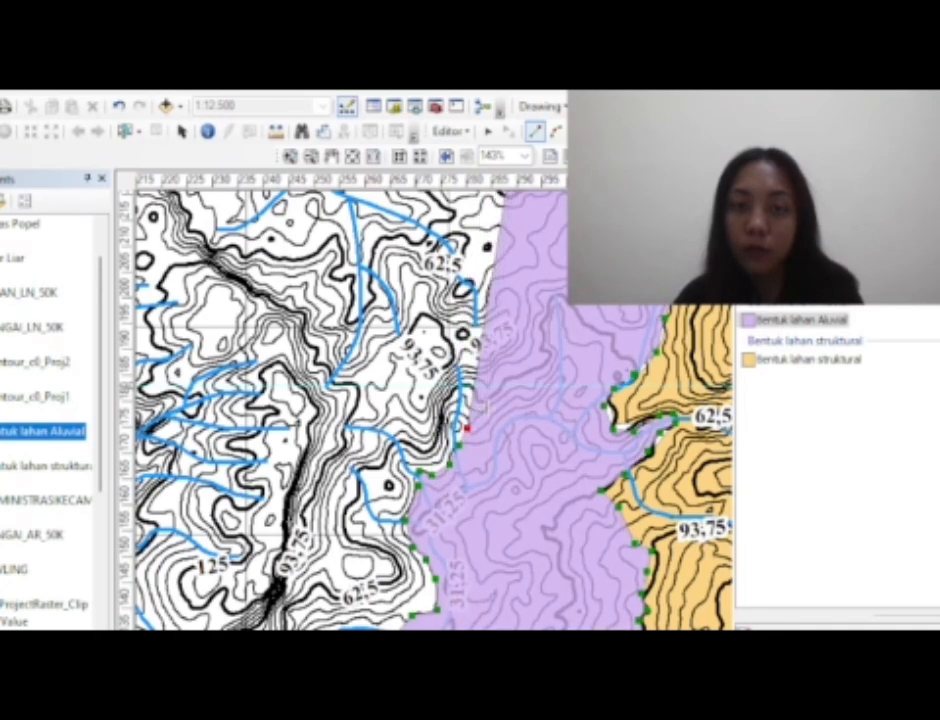
{"action": "left_click", "coordinate": [511, 391]}
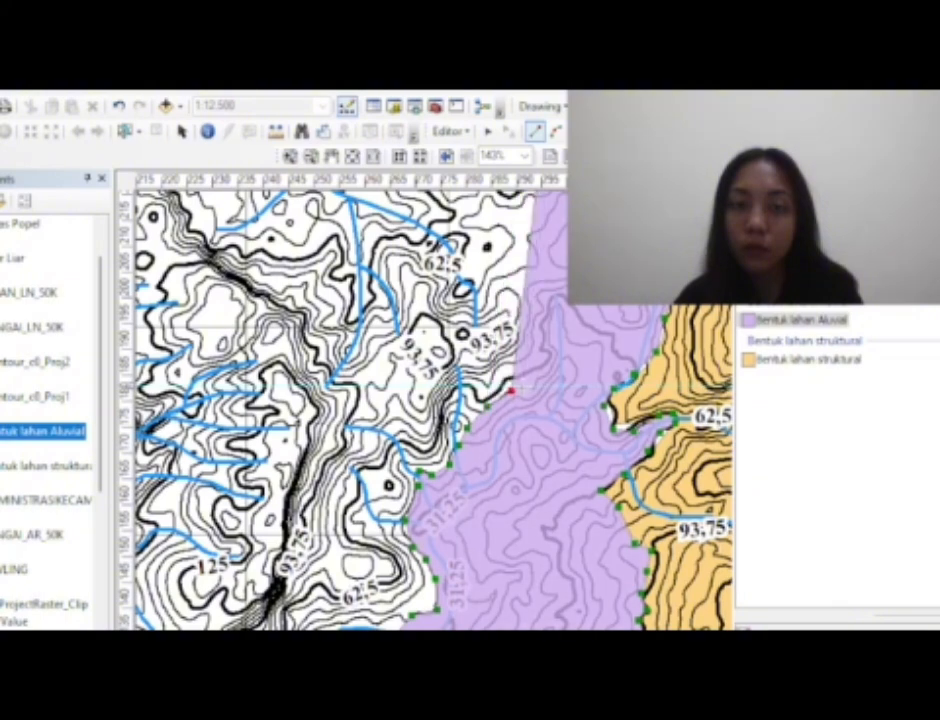
{"action": "left_click", "coordinate": [531, 373]}
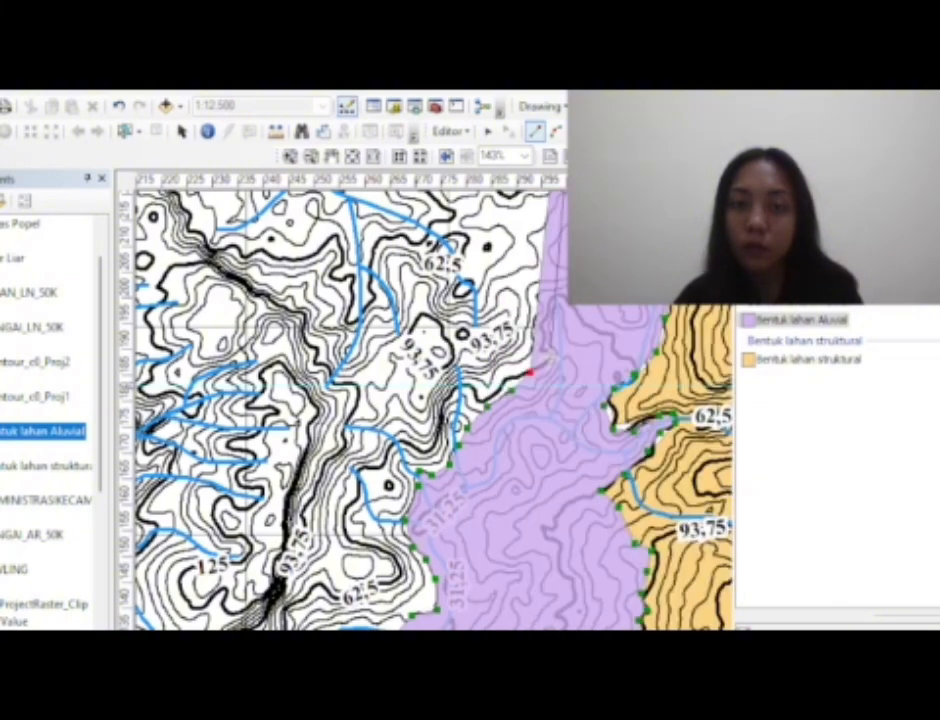
{"action": "left_click", "coordinate": [550, 359]}
{"action": "left_click", "coordinate": [545, 336]}
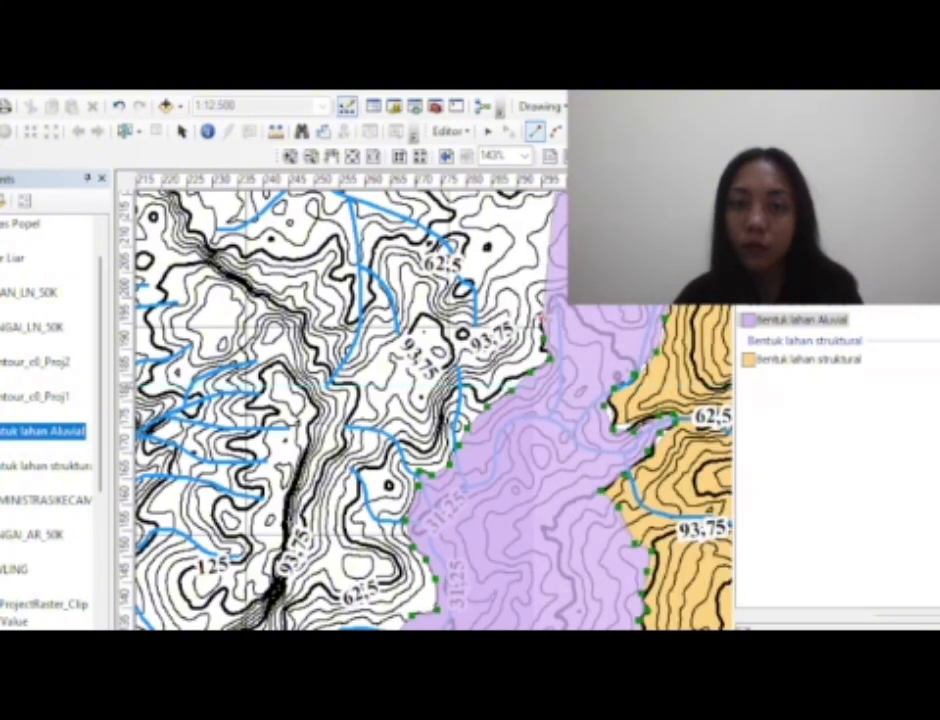
{"action": "left_click", "coordinate": [543, 319]}
Extend the alluvial boundary northwest across the contours toward the area just north of the 62,5 contour label
{"action": "left_click_drag", "start_coordinate": [556, 278], "coordinate": [554, 513]}
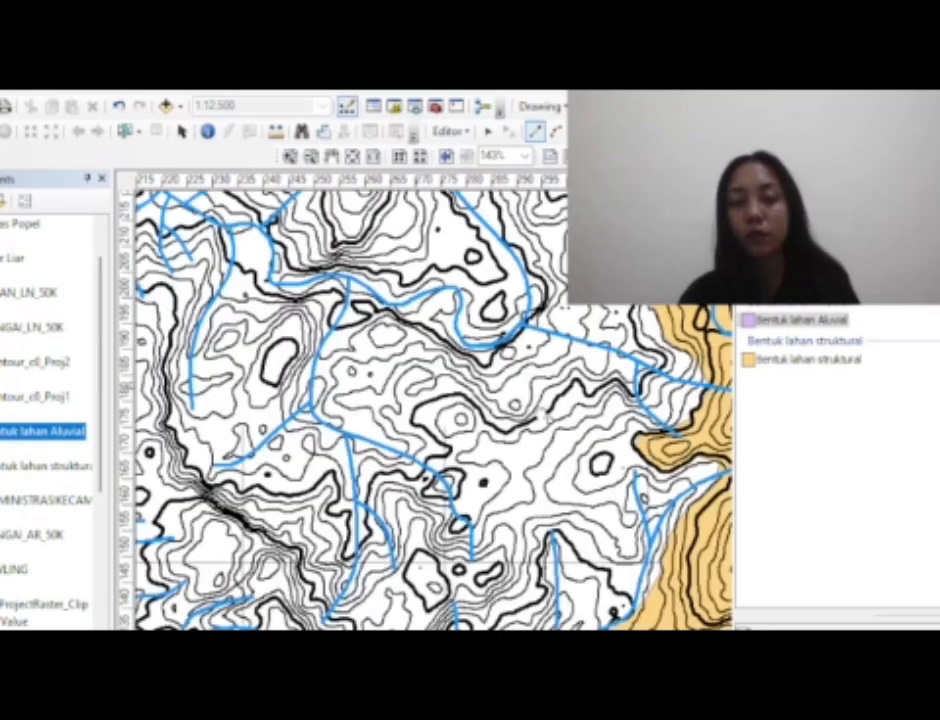
{"action": "left_click_drag", "start_coordinate": [545, 450], "coordinate": [548, 488]}
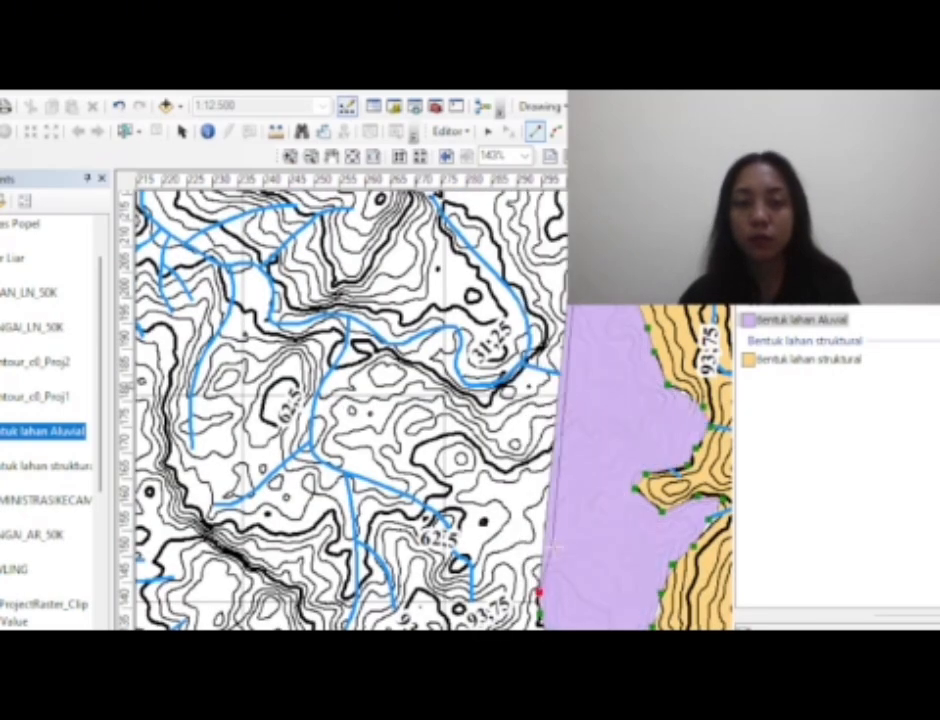
{"action": "left_click", "coordinate": [526, 555]}
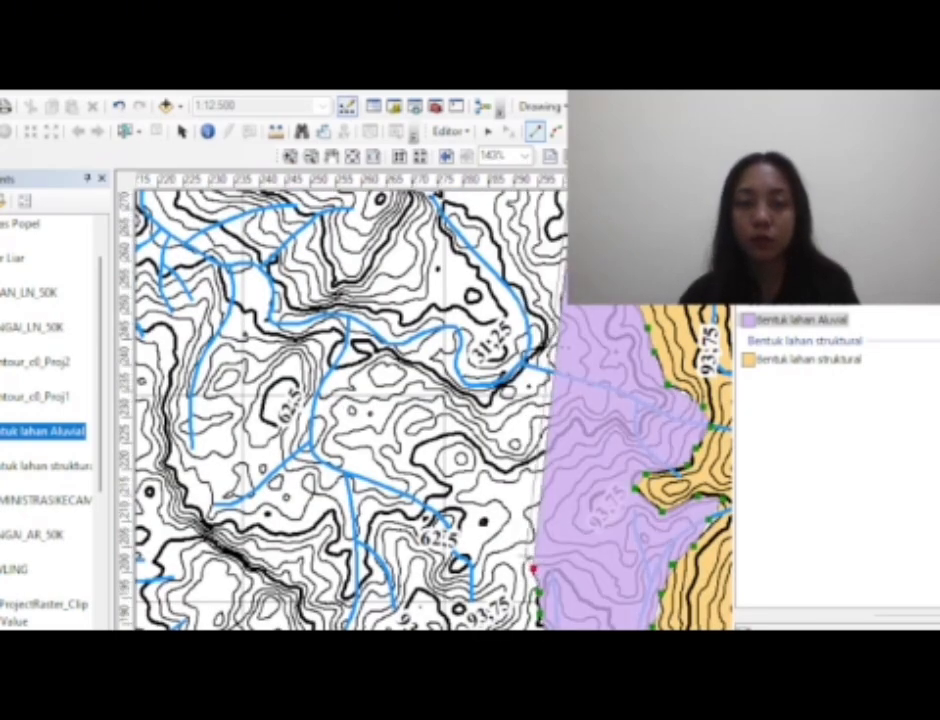
{"action": "left_click", "coordinate": [507, 525]}
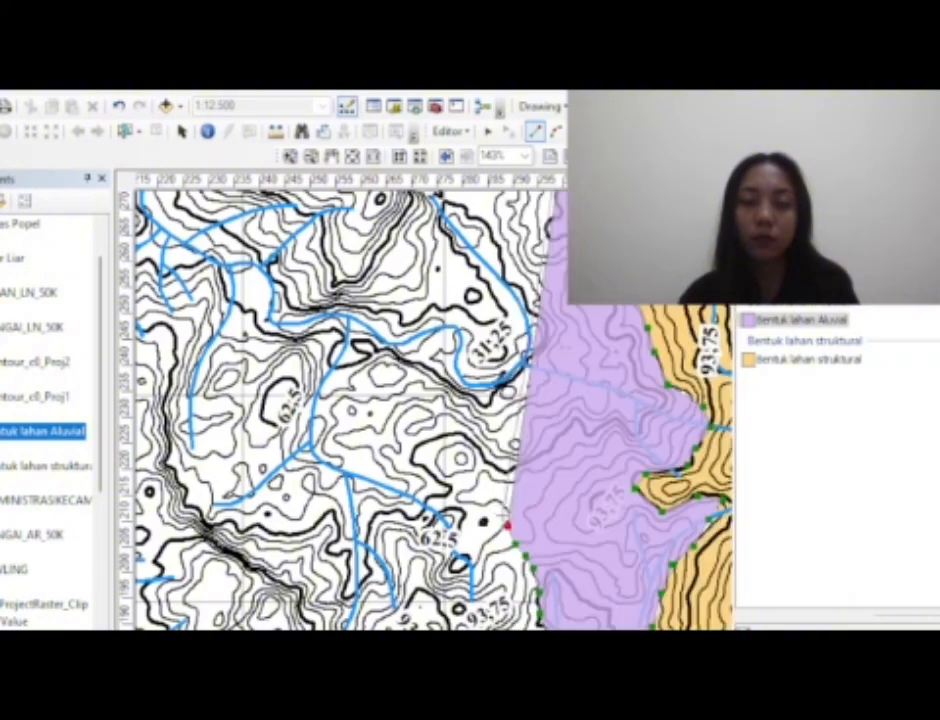
{"action": "scroll", "coordinate": [506, 511], "scroll_direction": "up", "scroll_amount": 1}
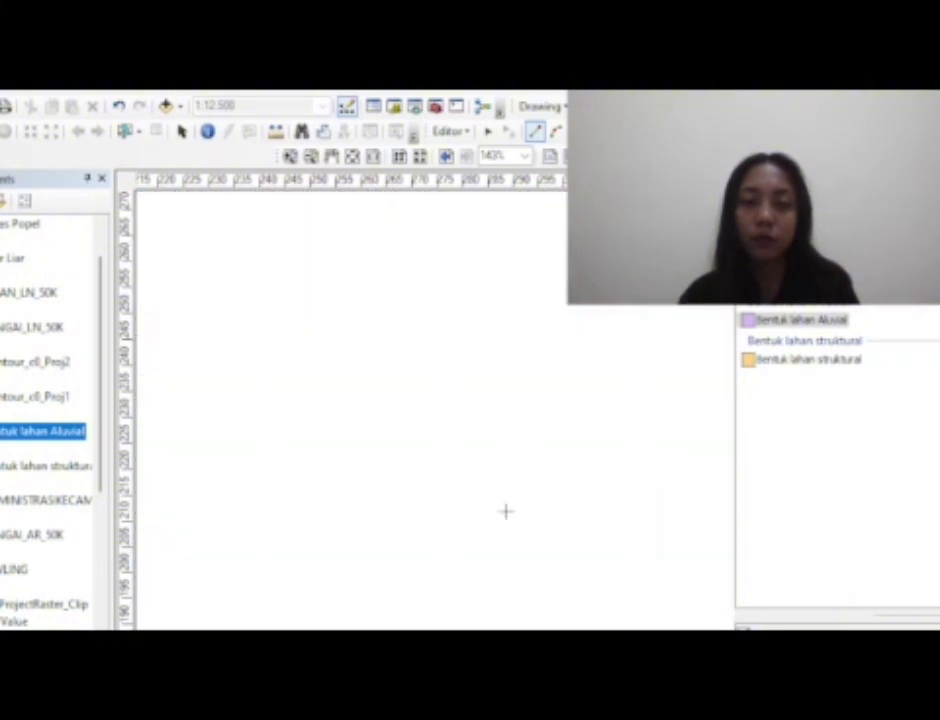
{"action": "scroll", "coordinate": [506, 511], "scroll_direction": "down", "scroll_amount": 3}
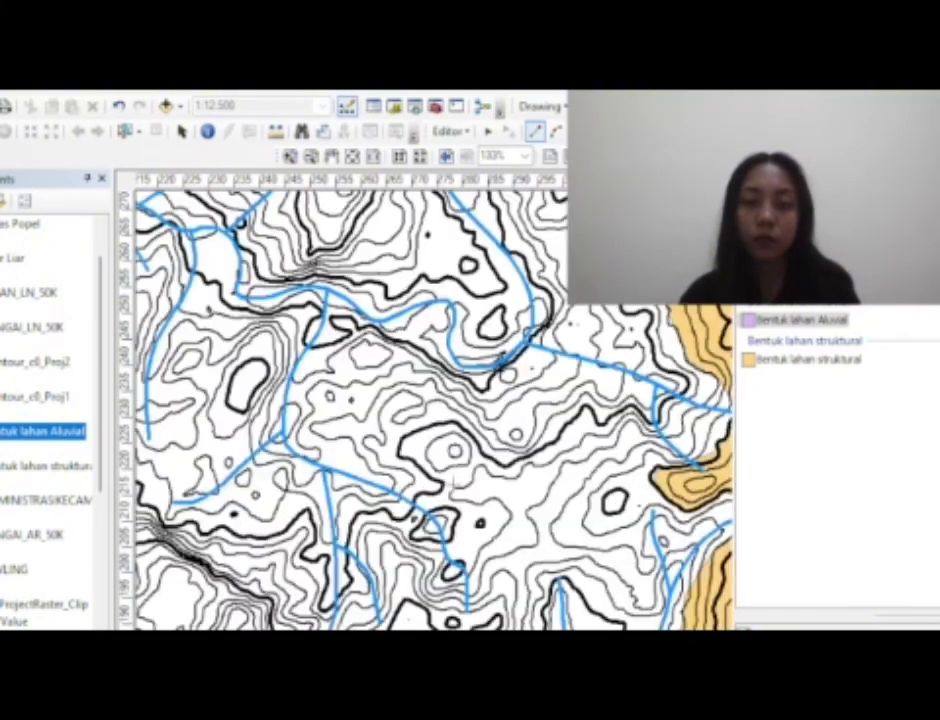
{"action": "scroll", "coordinate": [433, 472], "scroll_direction": "down", "scroll_amount": 1}
{"action": "scroll", "coordinate": [433, 472], "scroll_direction": "up", "scroll_amount": 1}
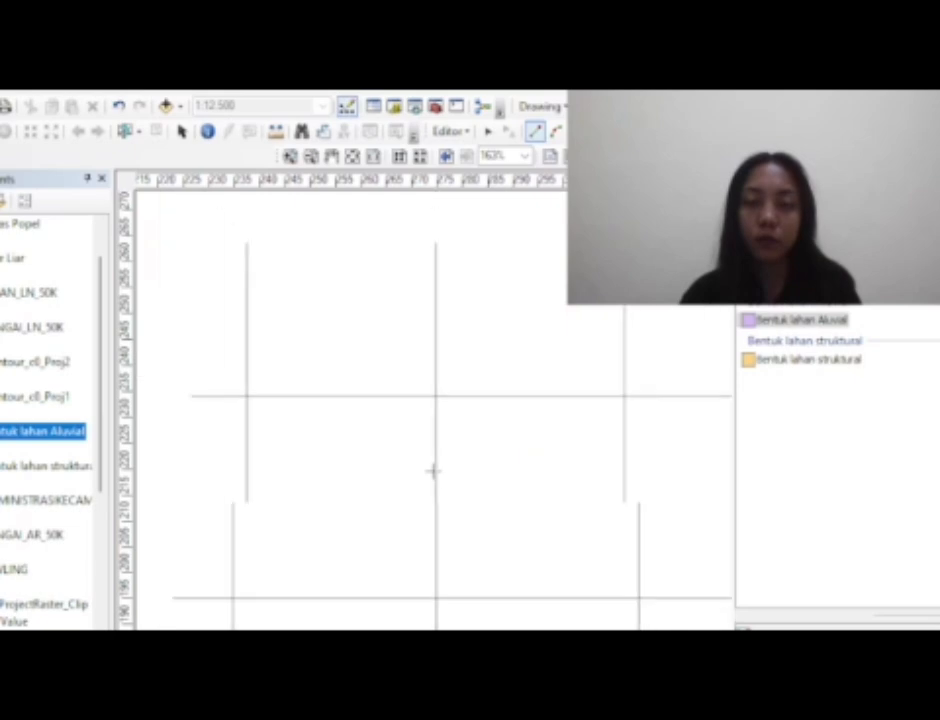
{"action": "scroll", "coordinate": [433, 470], "scroll_direction": "up", "scroll_amount": 1}
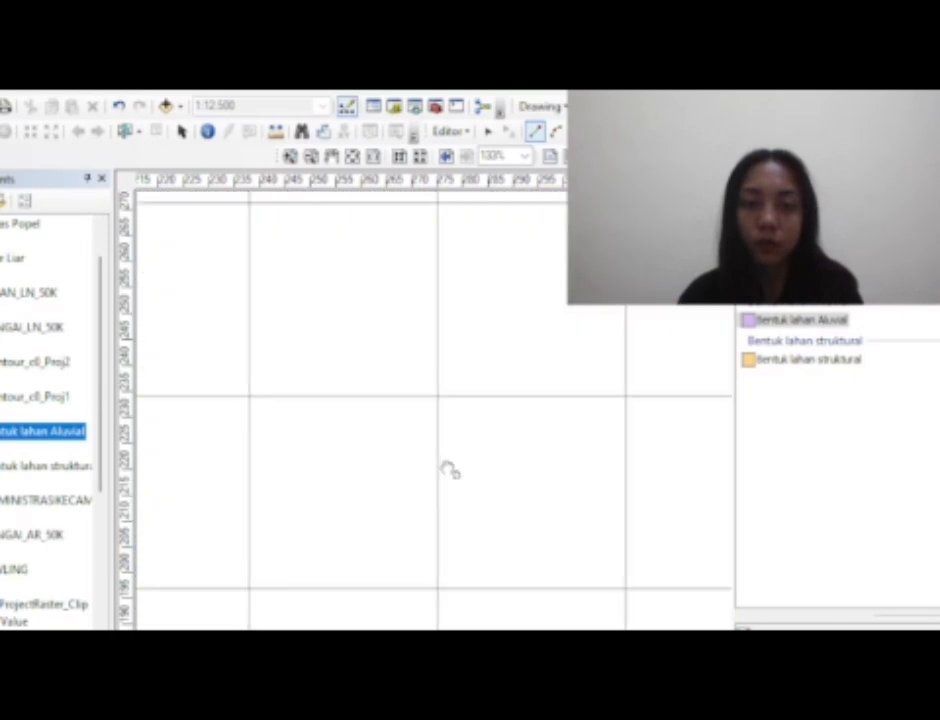
{"action": "scroll", "coordinate": [485, 481], "scroll_direction": "down", "scroll_amount": 1}
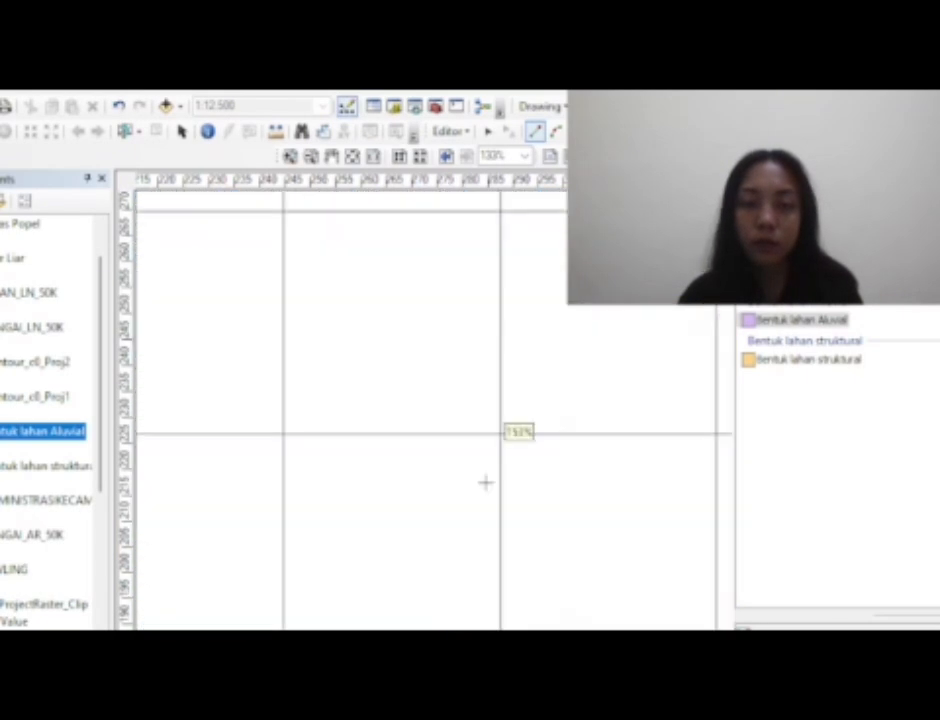
{"action": "scroll", "coordinate": [485, 481], "scroll_direction": "up", "scroll_amount": 2}
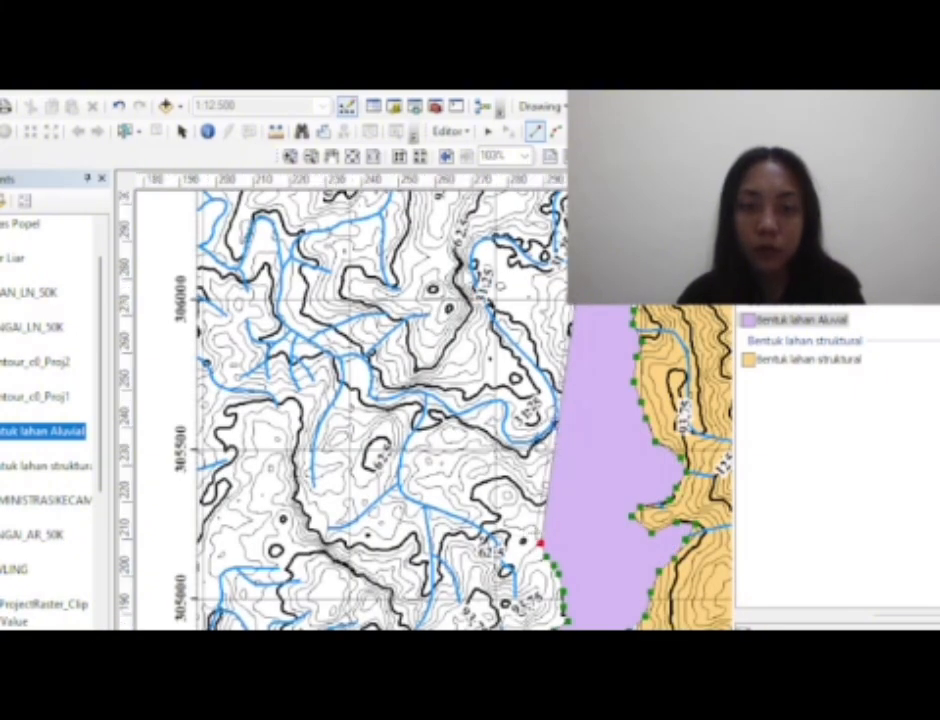
{"action": "left_click", "coordinate": [520, 529]}
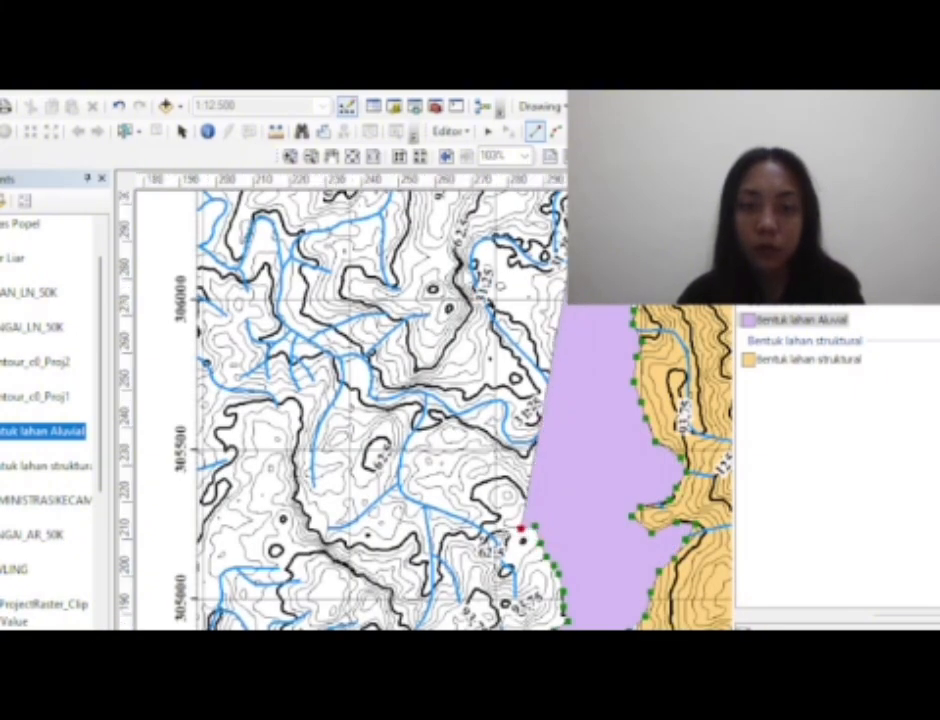
{"action": "left_click", "coordinate": [505, 521]}
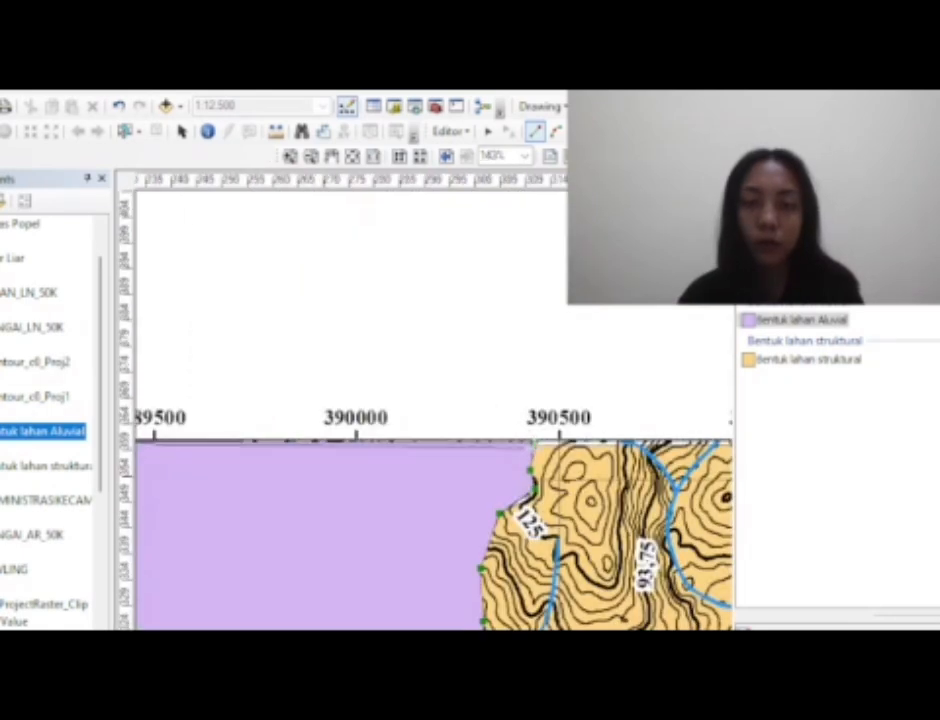
Finish the alluvial polygon at the map's northern edge beside the structural polygon and save the edits
{"action": "double_click", "coordinate": [536, 441]}
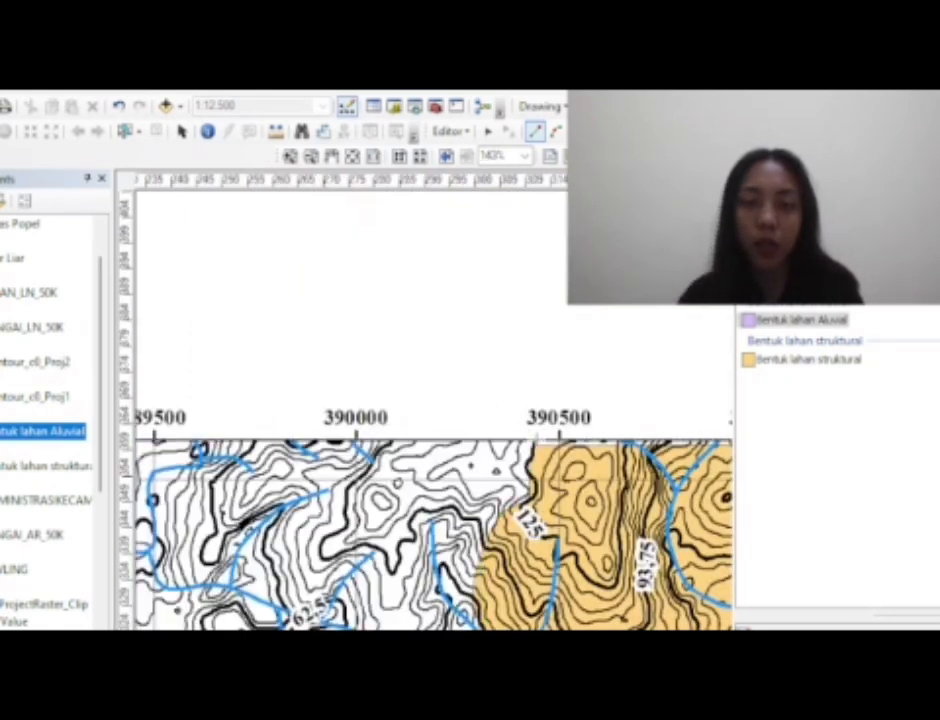
{"action": "left_click", "coordinate": [449, 131]}
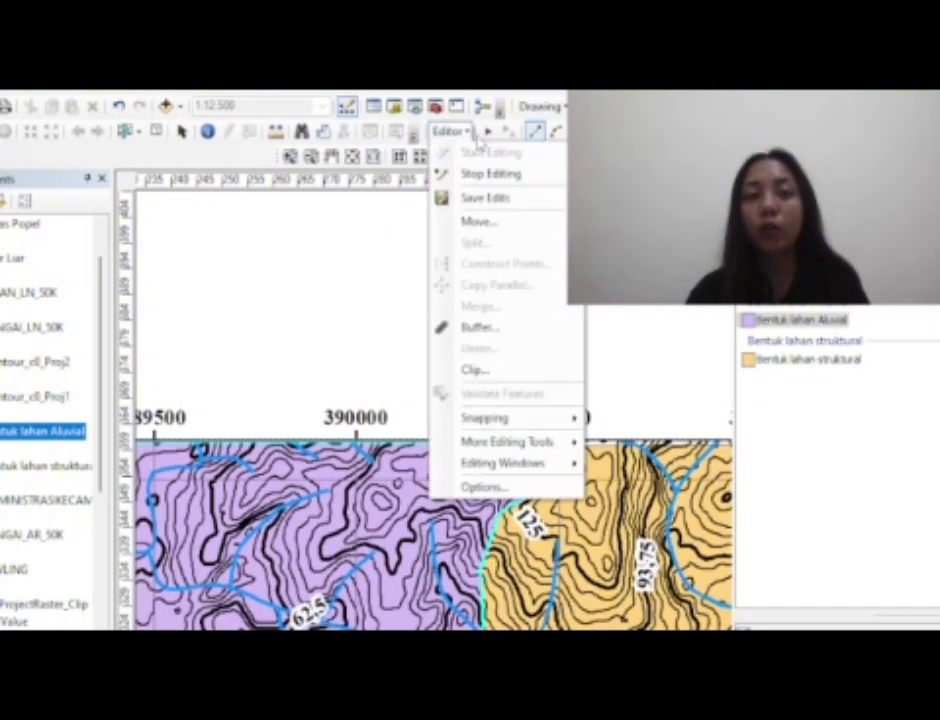
{"action": "left_click", "coordinate": [490, 196]}
{"action": "left_click", "coordinate": [466, 136]}
{"action": "left_click", "coordinate": [468, 138]}
{"action": "left_click", "coordinate": [466, 136]}
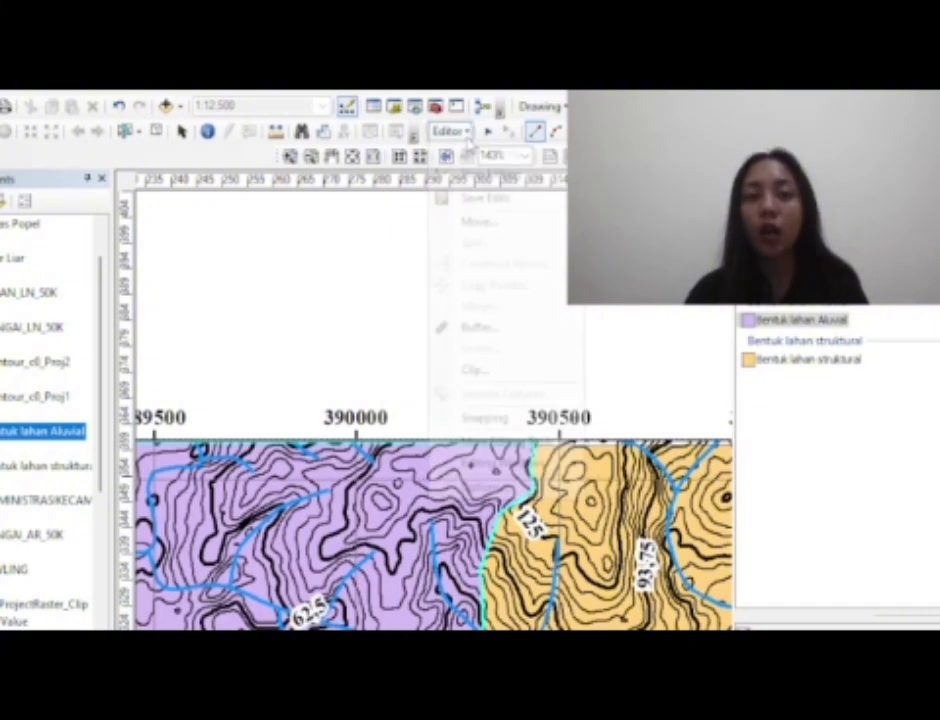
{"action": "left_click", "coordinate": [499, 192]}
{"action": "left_click", "coordinate": [464, 135]}
{"action": "left_click", "coordinate": [465, 136]}
{"action": "left_click", "coordinate": [465, 136]}
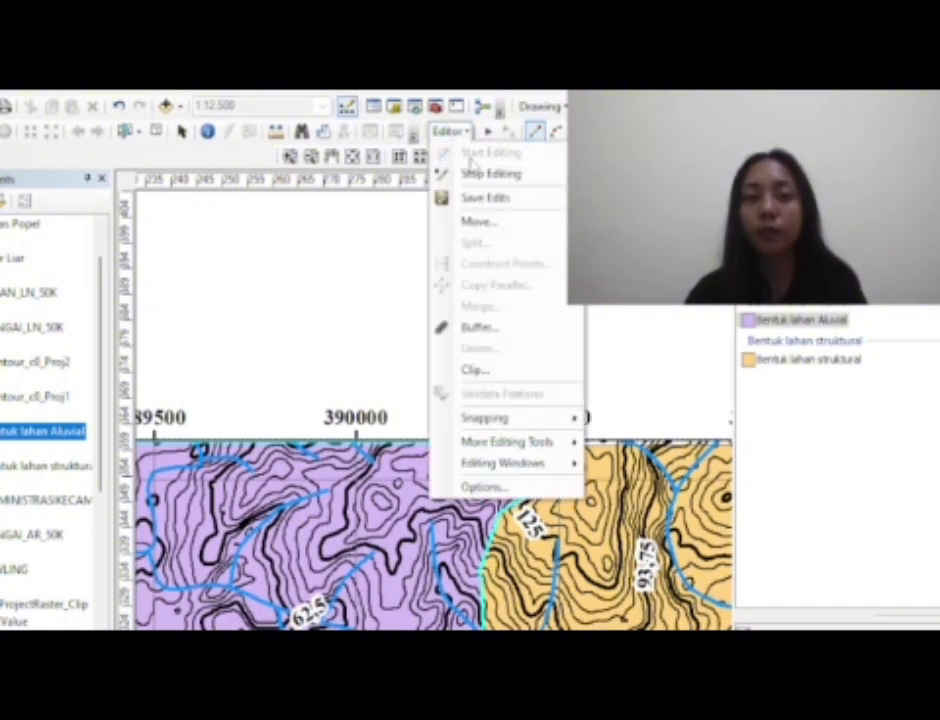
Save the alluvial landform edits again and end the edit session
{"action": "left_click", "coordinate": [474, 197]}
{"action": "left_click", "coordinate": [452, 136]}
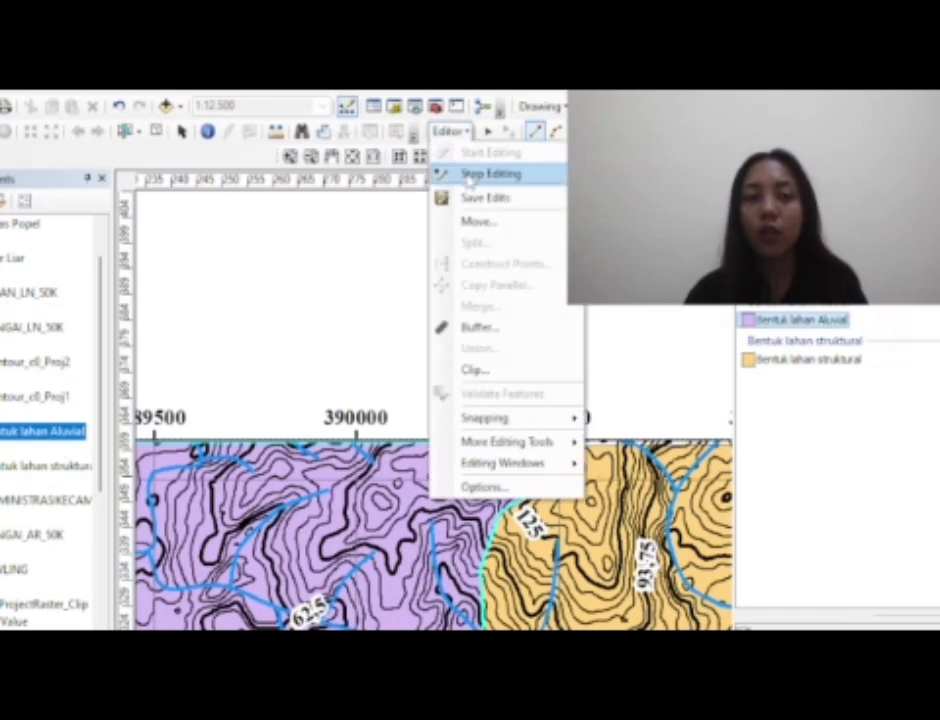
{"action": "left_click", "coordinate": [468, 177]}
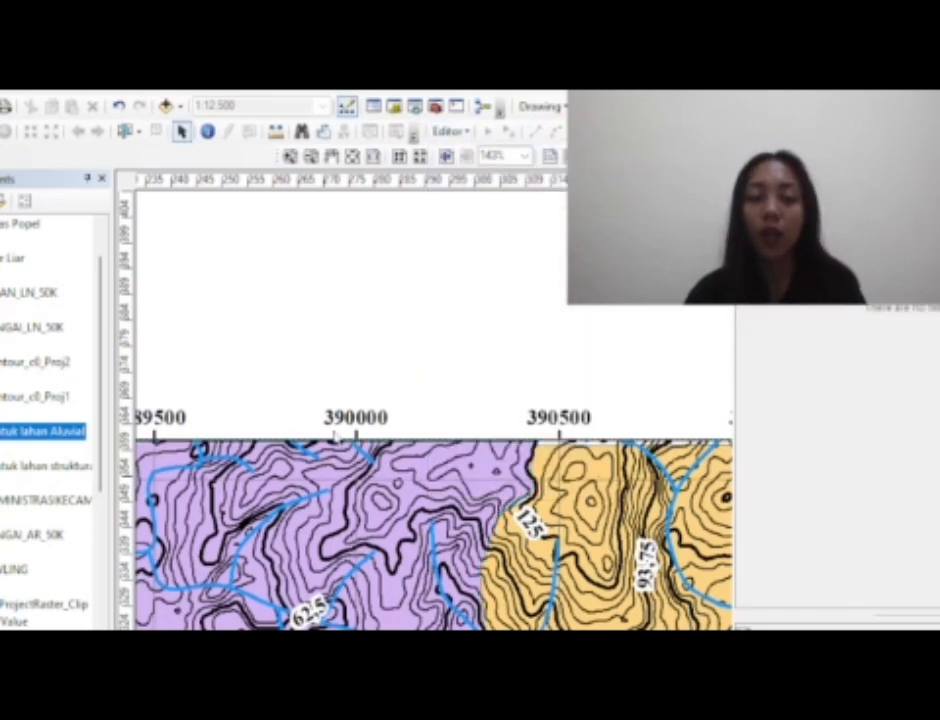
Recolour the landform layers, giving the alluvial polygon a light green fill and the structural polygon a darker orange fill
{"action": "left_click_drag", "start_coordinate": [474, 349], "coordinate": [538, 305]}
{"action": "scroll", "coordinate": [516, 410], "scroll_direction": "up", "scroll_amount": 1}
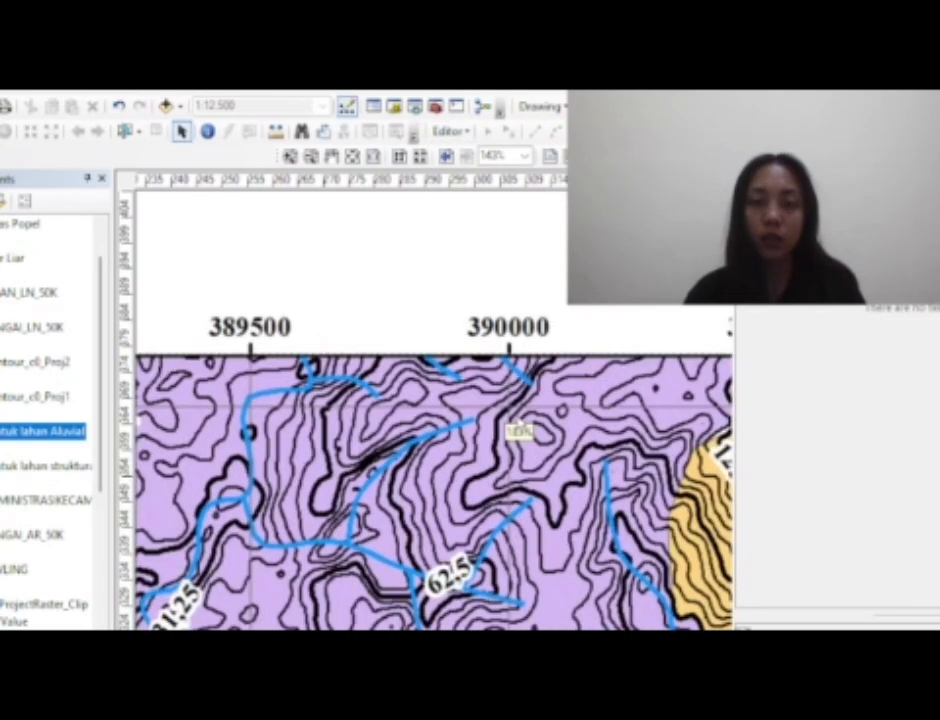
{"action": "scroll", "coordinate": [516, 412], "scroll_direction": "down", "scroll_amount": 2}
{"action": "scroll", "coordinate": [516, 412], "scroll_direction": "down", "scroll_amount": 2}
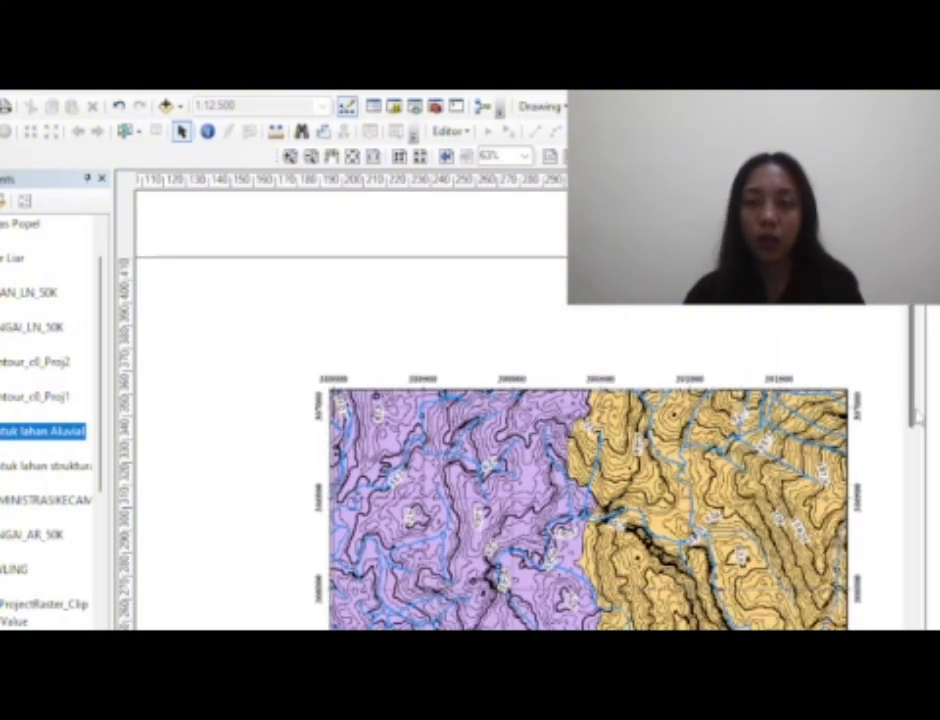
{"action": "mouse_move", "coordinate": [912, 413]}
{"action": "left_mouse_down"}
{"action": "mouse_move", "coordinate": [912, 472]}
{"action": "mouse_move", "coordinate": [915, 411]}
{"action": "mouse_move", "coordinate": [906, 402]}
{"action": "left_mouse_up"}
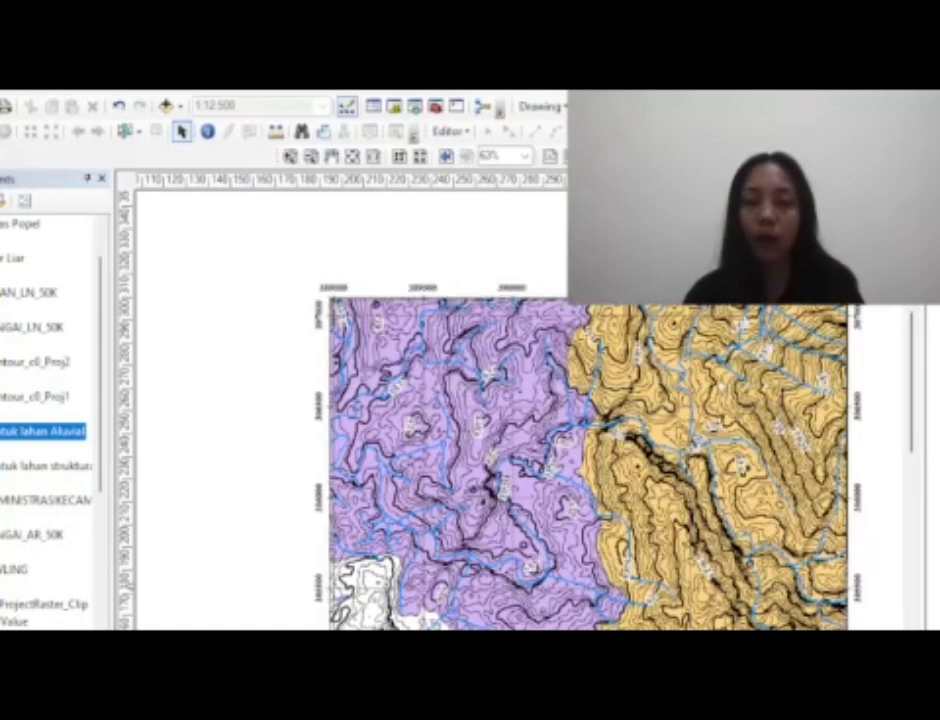
{"action": "left_click", "coordinate": [2, 448]}
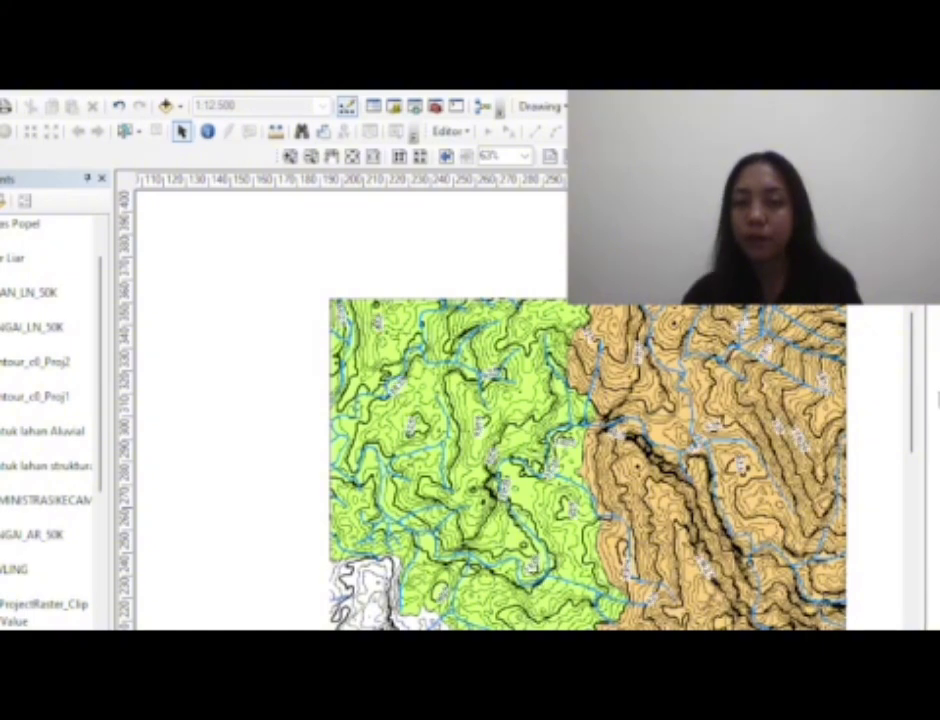
Start an edit session on the structural landform layer to cover the unfilled southwestern part of the map
{"action": "mouse_move", "coordinate": [914, 405]}
{"action": "left_mouse_down"}
{"action": "mouse_move", "coordinate": [910, 455]}
{"action": "mouse_move", "coordinate": [910, 418]}
{"action": "left_mouse_up"}
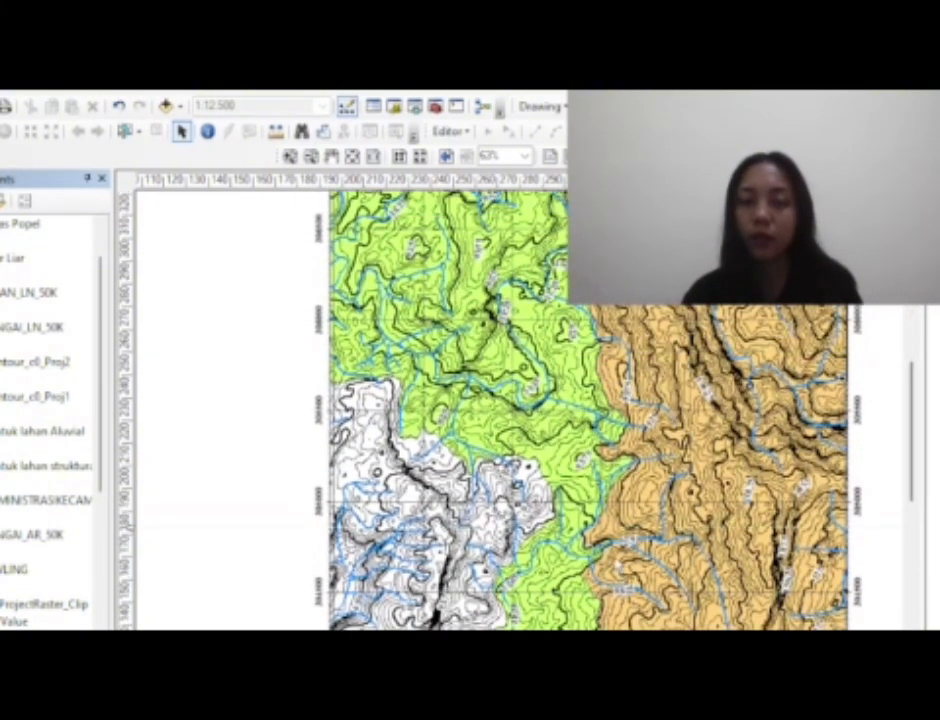
{"action": "scroll", "coordinate": [614, 551], "scroll_direction": "down", "scroll_amount": 1}
{"action": "scroll", "coordinate": [614, 551], "scroll_direction": "up", "scroll_amount": 2}
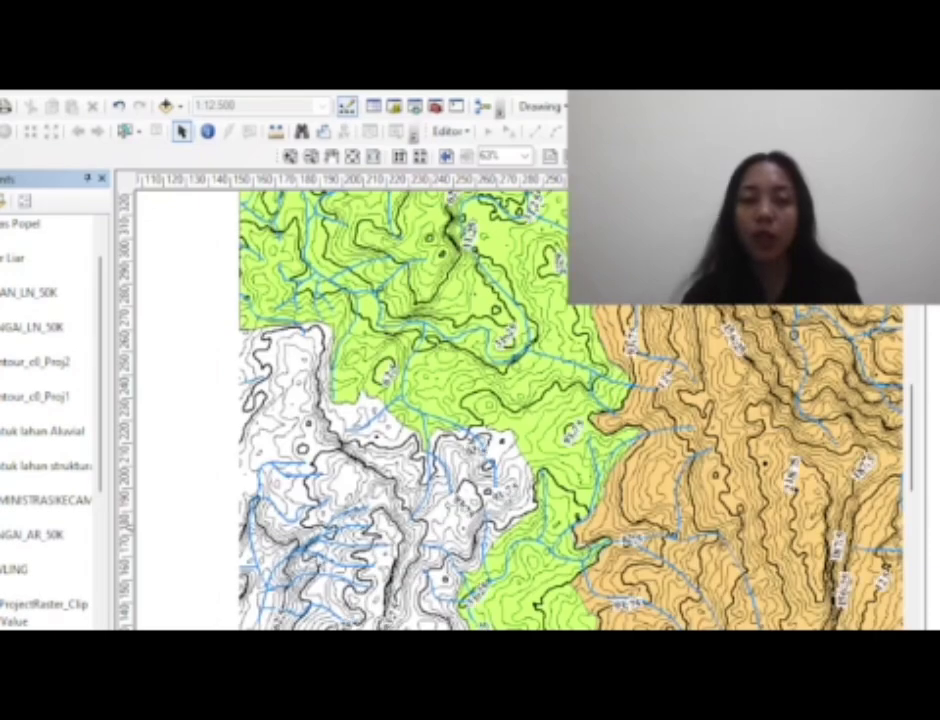
{"action": "scroll", "coordinate": [614, 551], "scroll_direction": "down", "scroll_amount": 2}
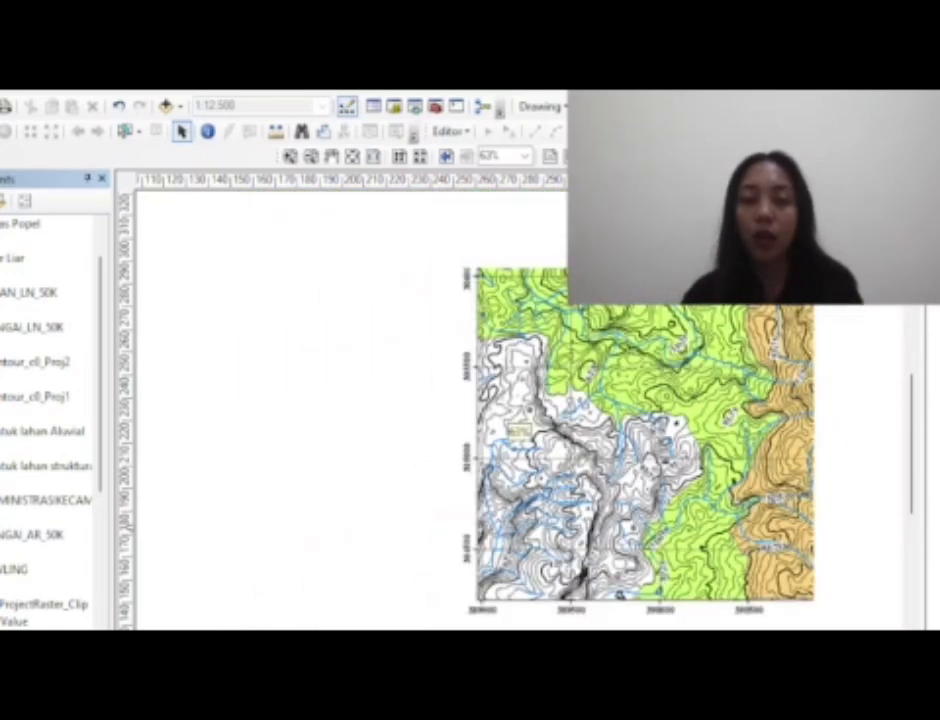
{"action": "scroll", "coordinate": [517, 428], "scroll_direction": "up", "scroll_amount": 2}
{"action": "scroll", "coordinate": [517, 428], "scroll_direction": "down", "scroll_amount": 1}
{"action": "left_click_drag", "start_coordinate": [517, 428], "coordinate": [461, 434]}
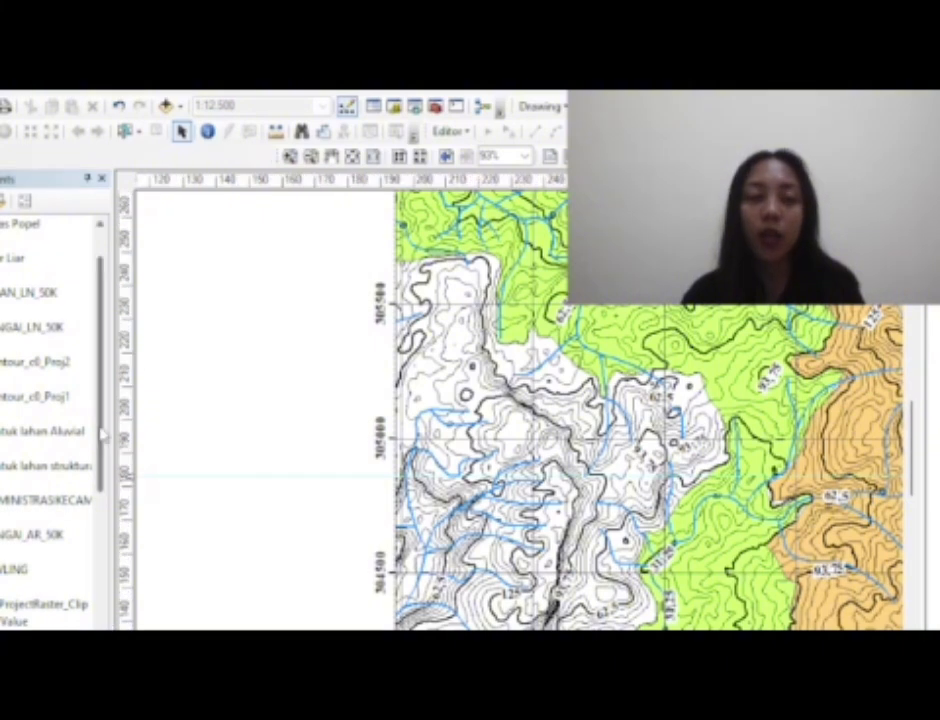
{"action": "left_click", "coordinate": [12, 465]}
{"action": "right_click", "coordinate": [12, 465]}
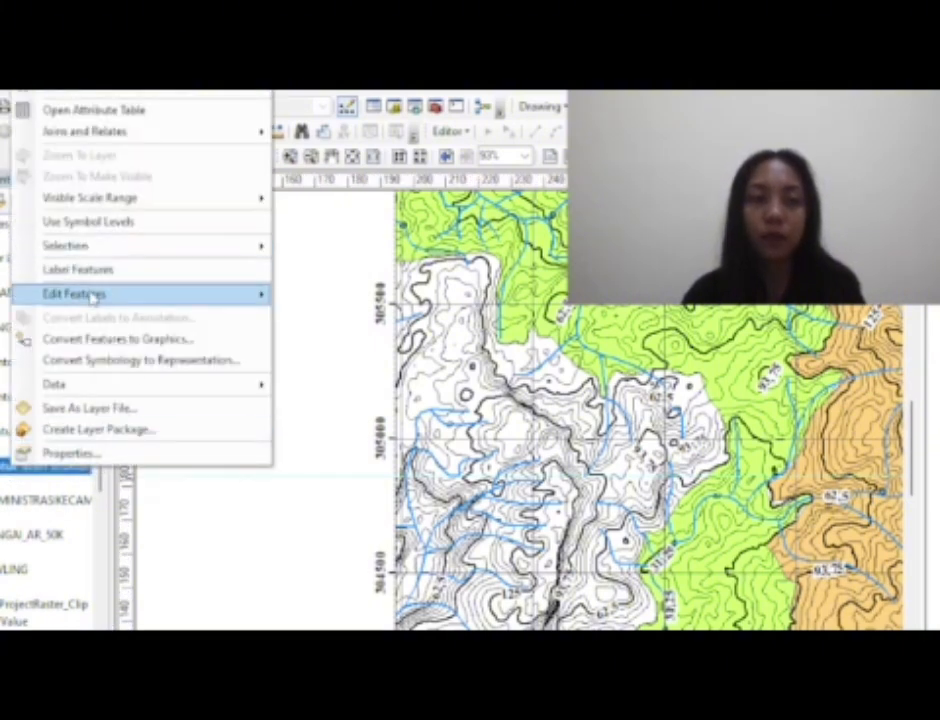
{"action": "mouse_move", "coordinate": [92, 296]}
{"action": "left_click", "coordinate": [330, 294]}
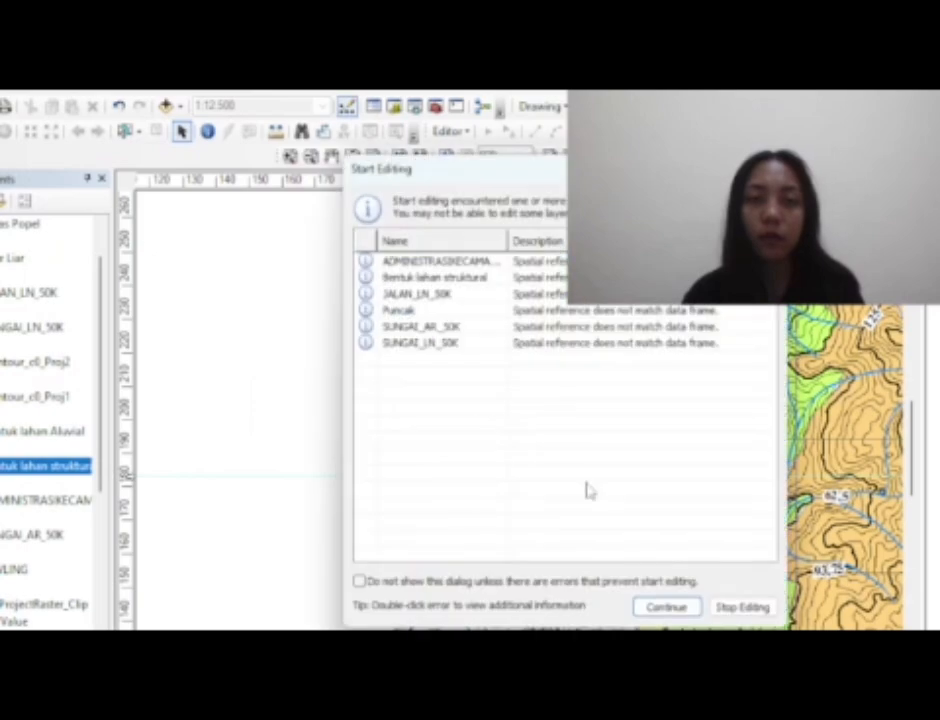
{"action": "left_click", "coordinate": [662, 608]}
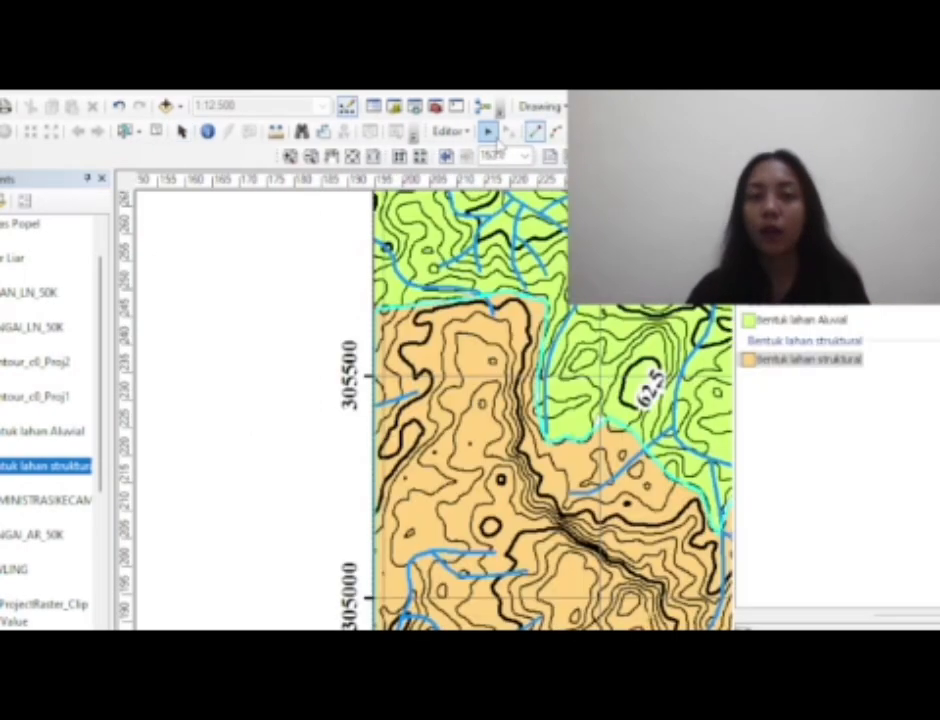
Save the edits to the structural landform layer's southwestern polygon and stop editing
{"action": "left_click", "coordinate": [487, 131]}
{"action": "left_click", "coordinate": [448, 131]}
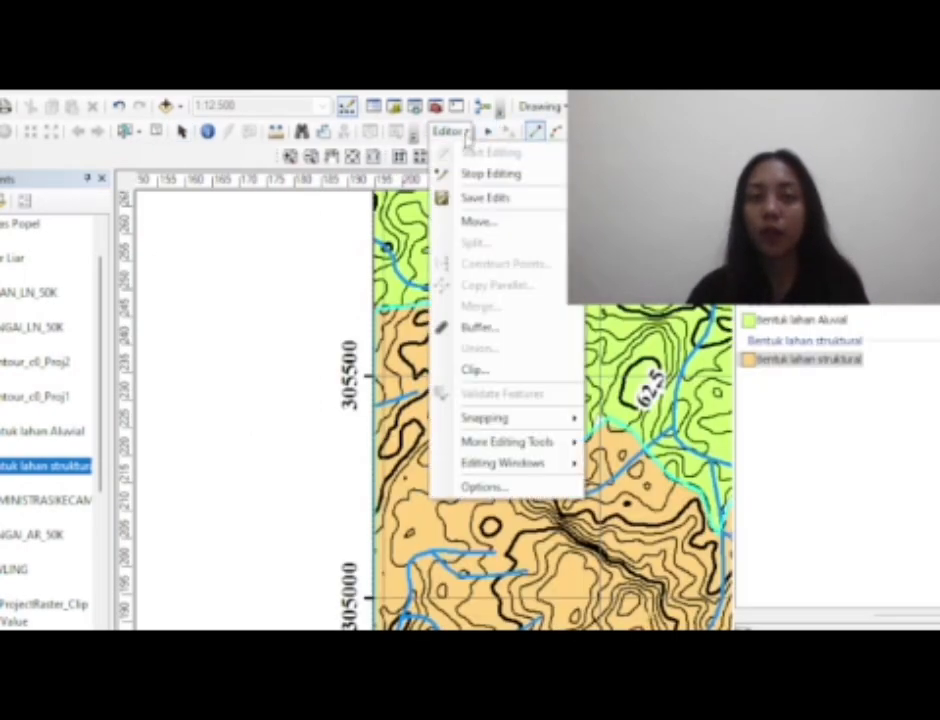
{"action": "left_click", "coordinate": [448, 131]}
{"action": "left_click", "coordinate": [448, 131]}
{"action": "left_click", "coordinate": [488, 199]}
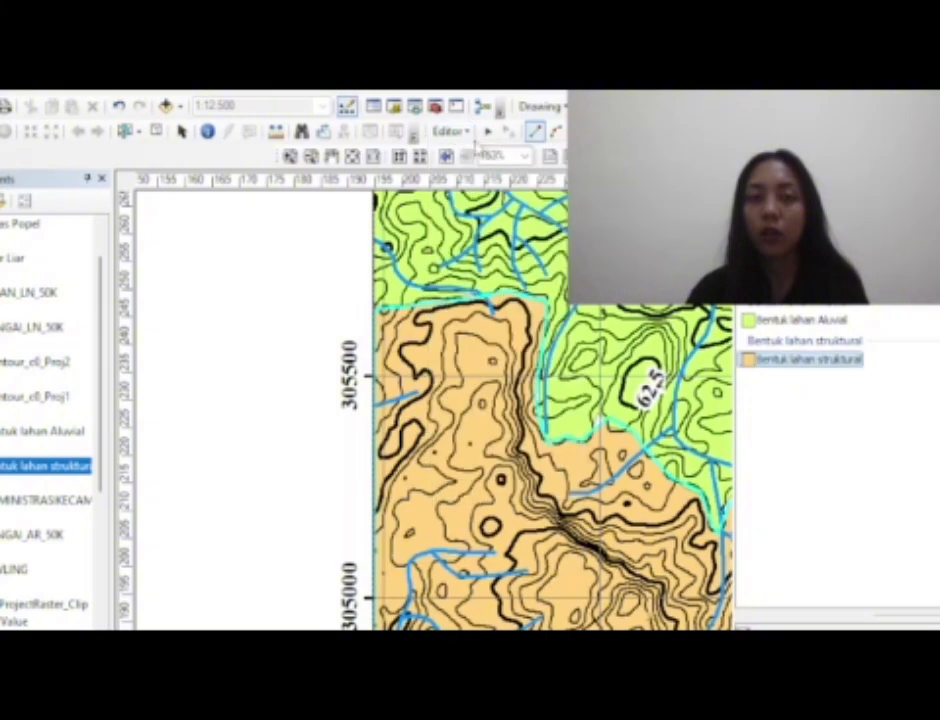
{"action": "left_click", "coordinate": [448, 131]}
{"action": "left_click", "coordinate": [488, 174]}
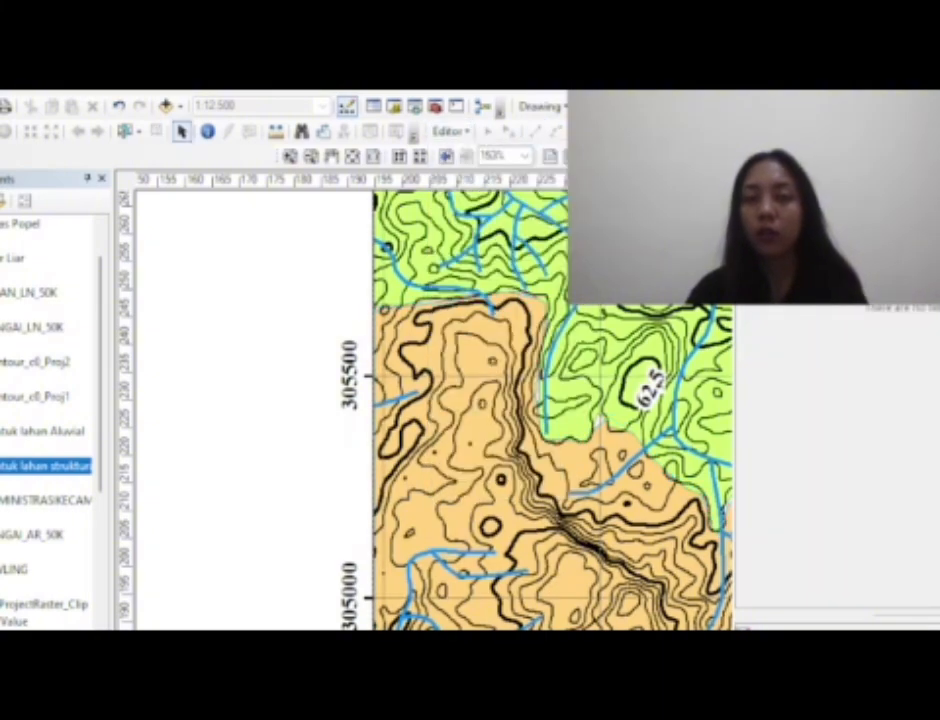
Start a new shapefile named Sayatan A with the Polyline feature type
{"action": "scroll", "coordinate": [661, 355], "scroll_direction": "down", "scroll_amount": 1}
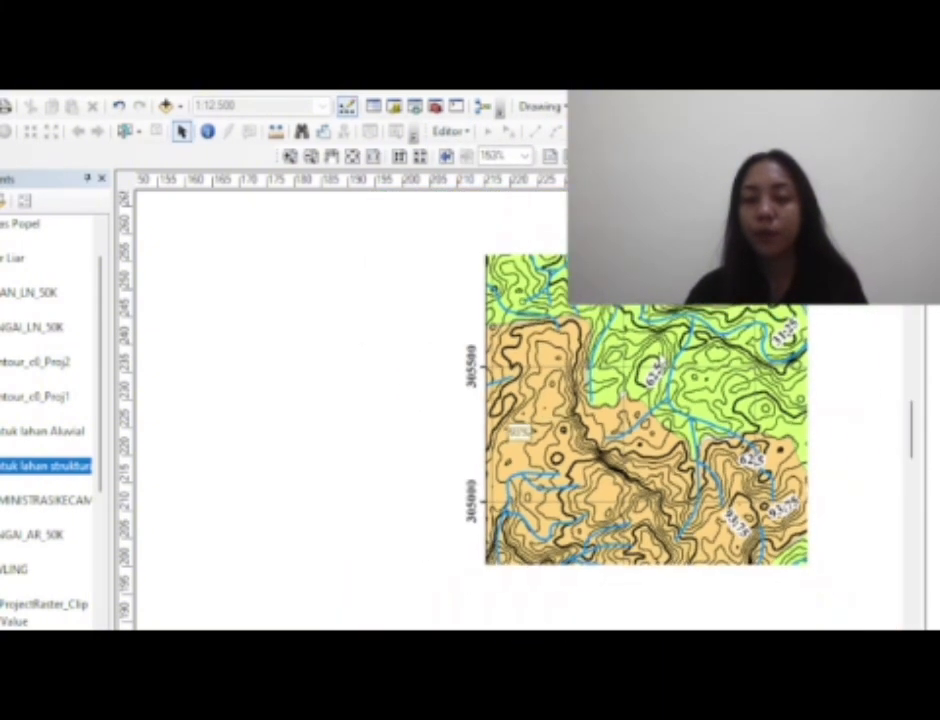
{"action": "scroll", "coordinate": [910, 440], "scroll_direction": "down", "scroll_amount": 3}
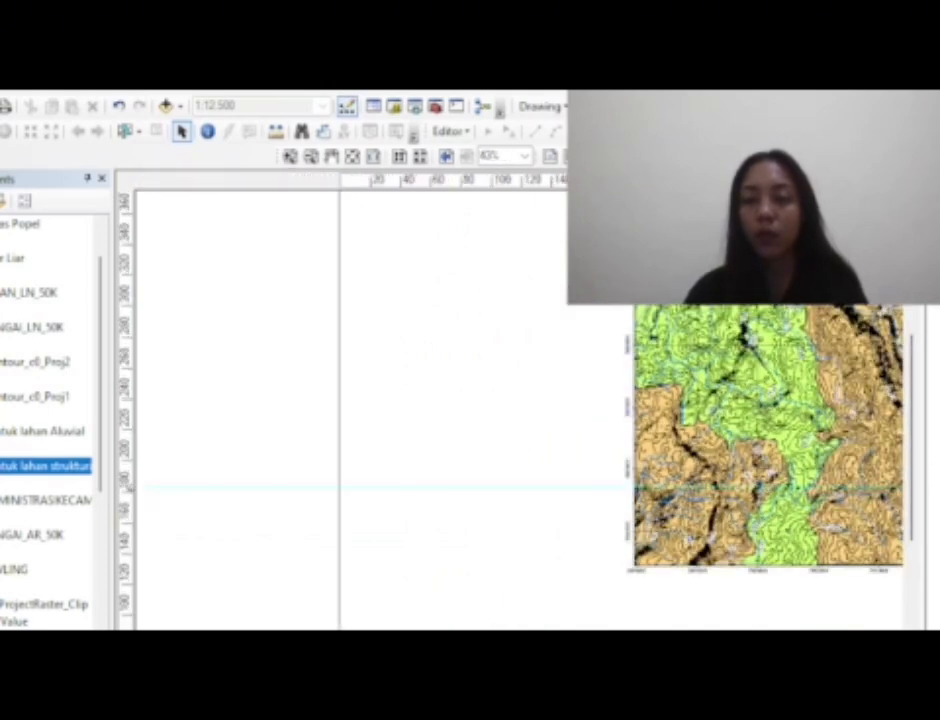
{"action": "scroll", "coordinate": [520, 410], "scroll_direction": "right", "scroll_amount": 3}
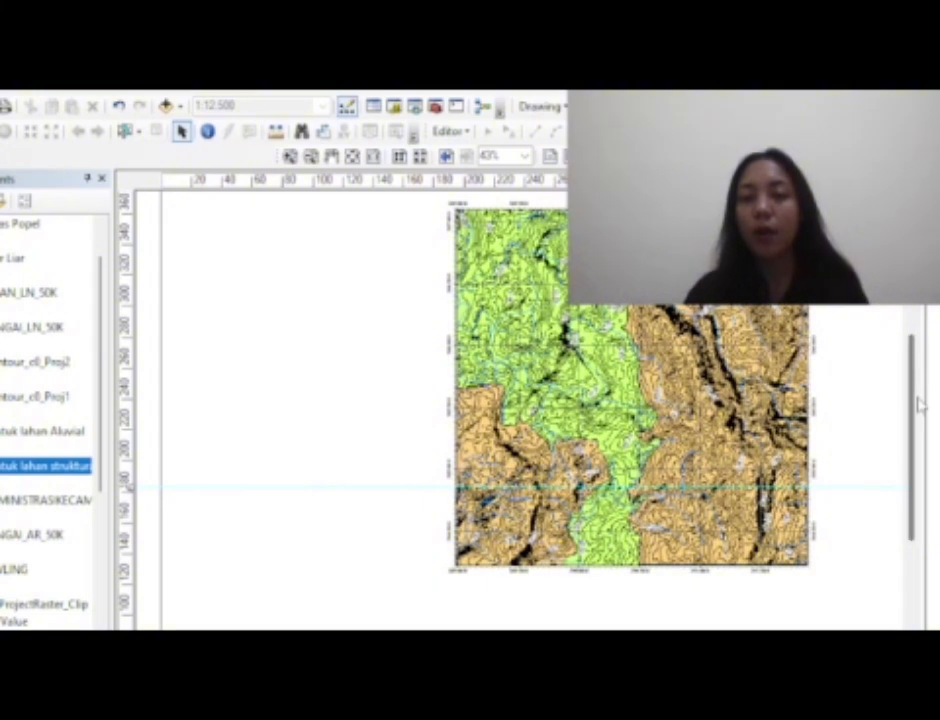
{"action": "left_click_drag", "start_coordinate": [918, 410], "coordinate": [916, 398]}
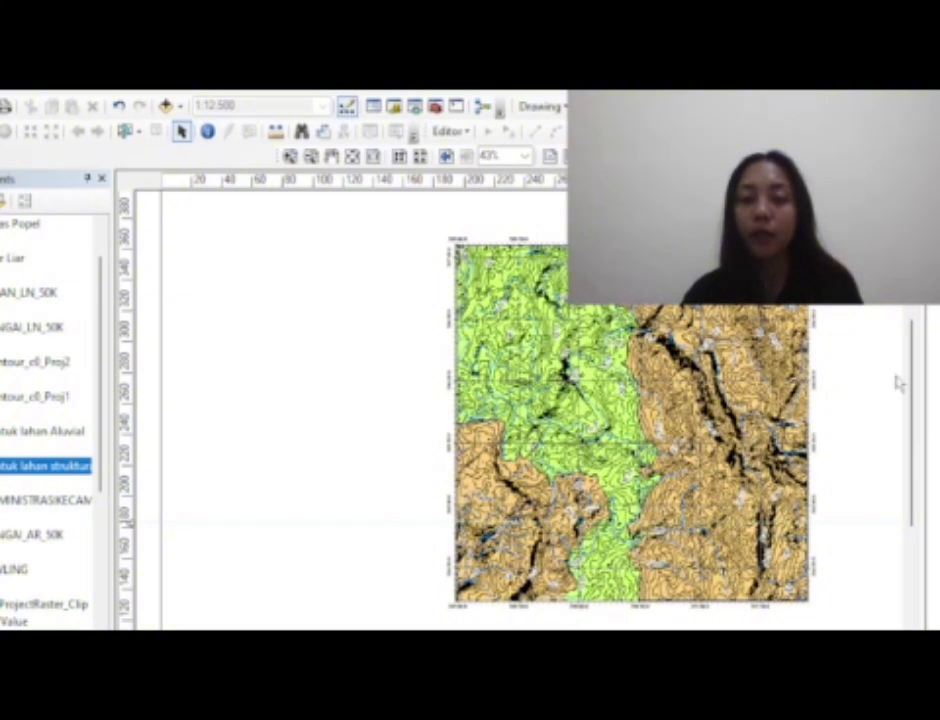
{"action": "scroll", "coordinate": [922, 408], "scroll_direction": "up", "scroll_amount": 2}
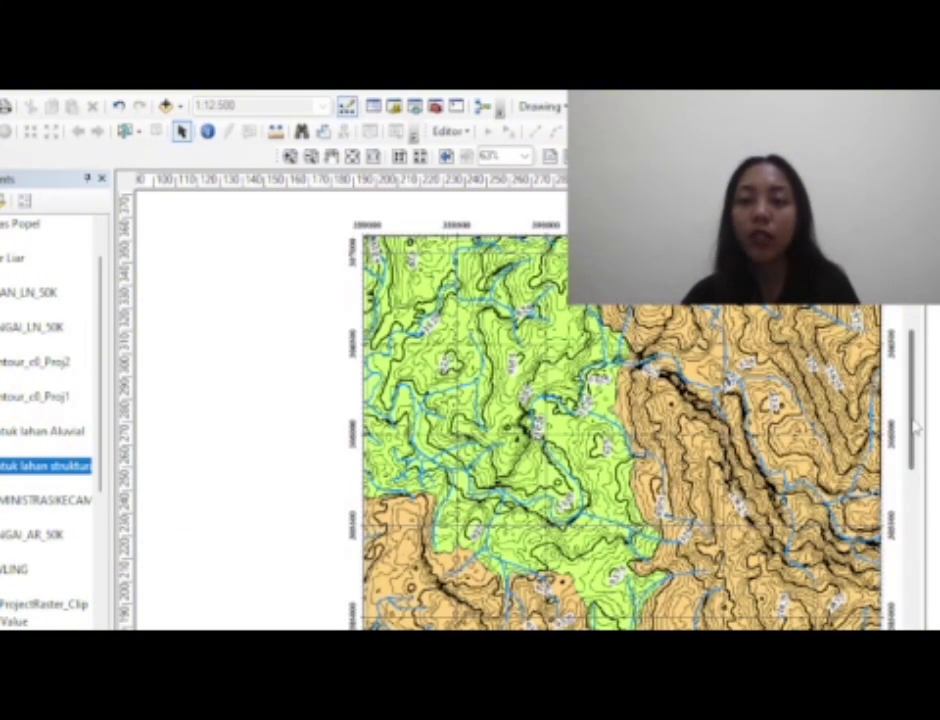
{"action": "left_click_drag", "start_coordinate": [915, 428], "coordinate": [911, 388]}
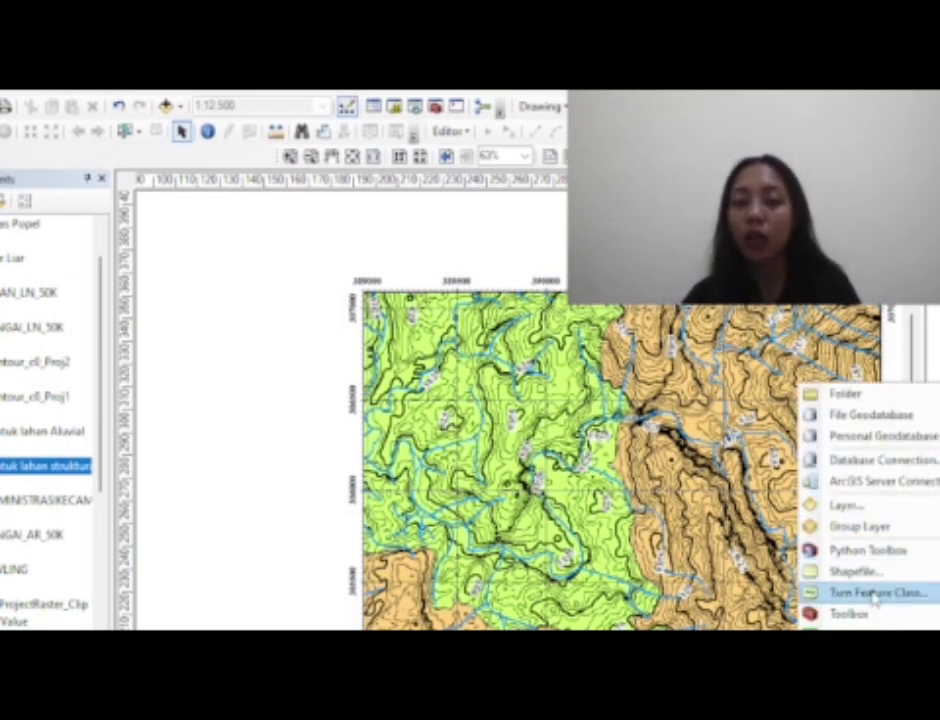
{"action": "left_click", "coordinate": [856, 567]}
{"action": "key", "text": "BackSpace"}
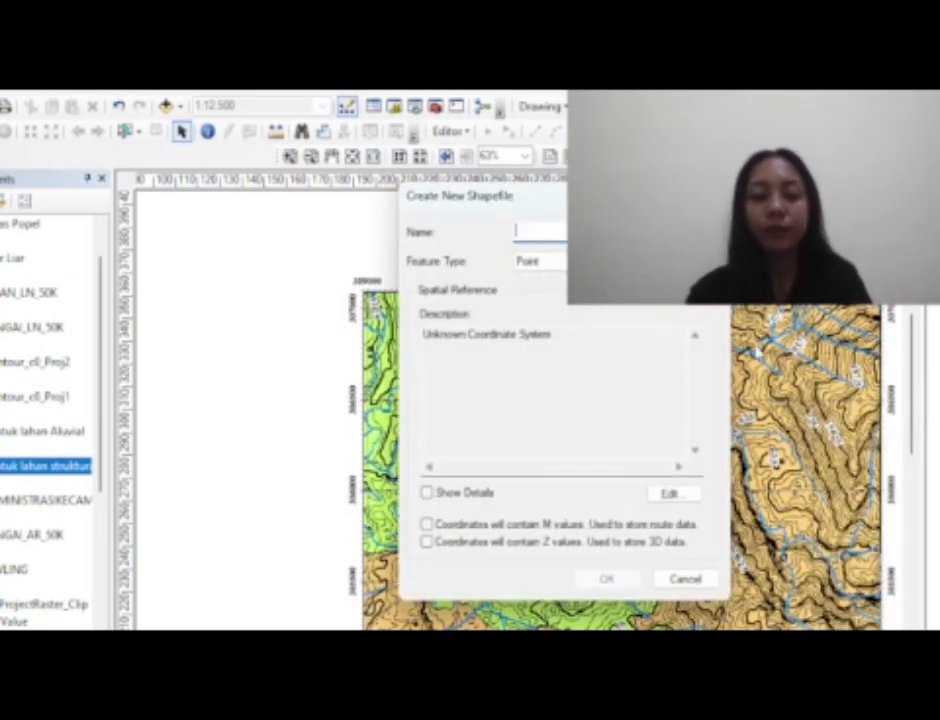
{"action": "type", "text": "Sayatan A"}
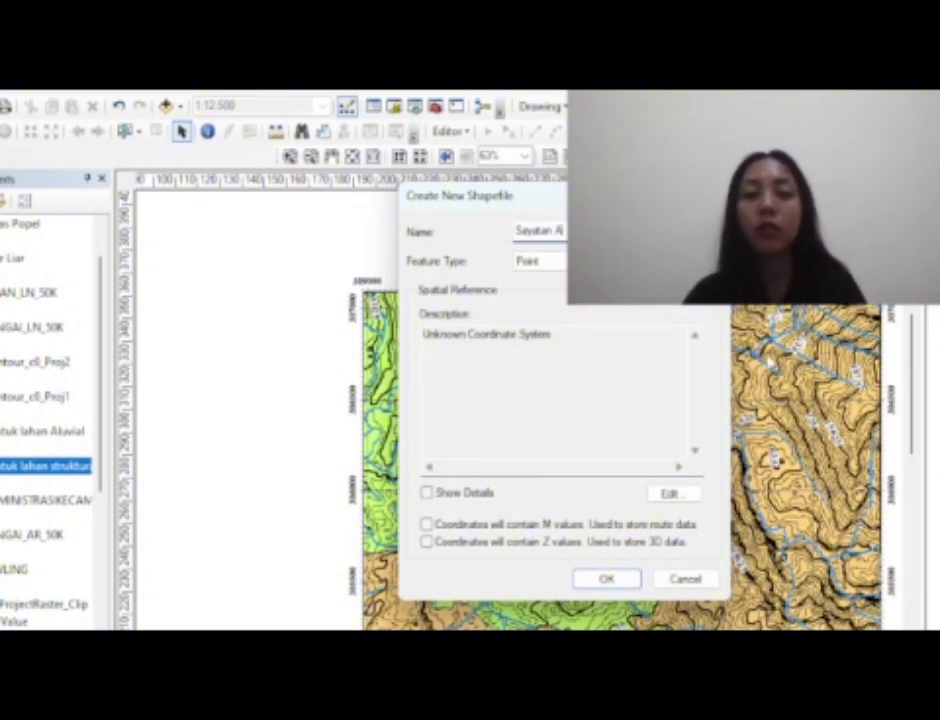
{"action": "left_click", "coordinate": [708, 261]}
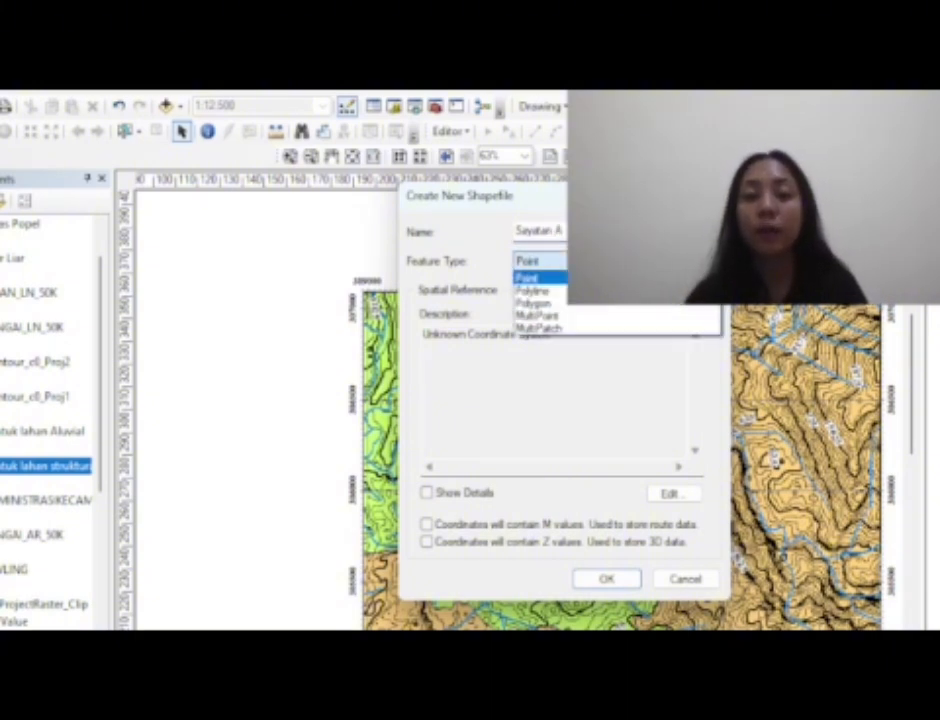
{"action": "left_click", "coordinate": [560, 291]}
Assign the WGS 1984 UTM Zone 47N projected coordinate system to the new shapefile and create it
{"action": "left_click", "coordinate": [670, 494]}
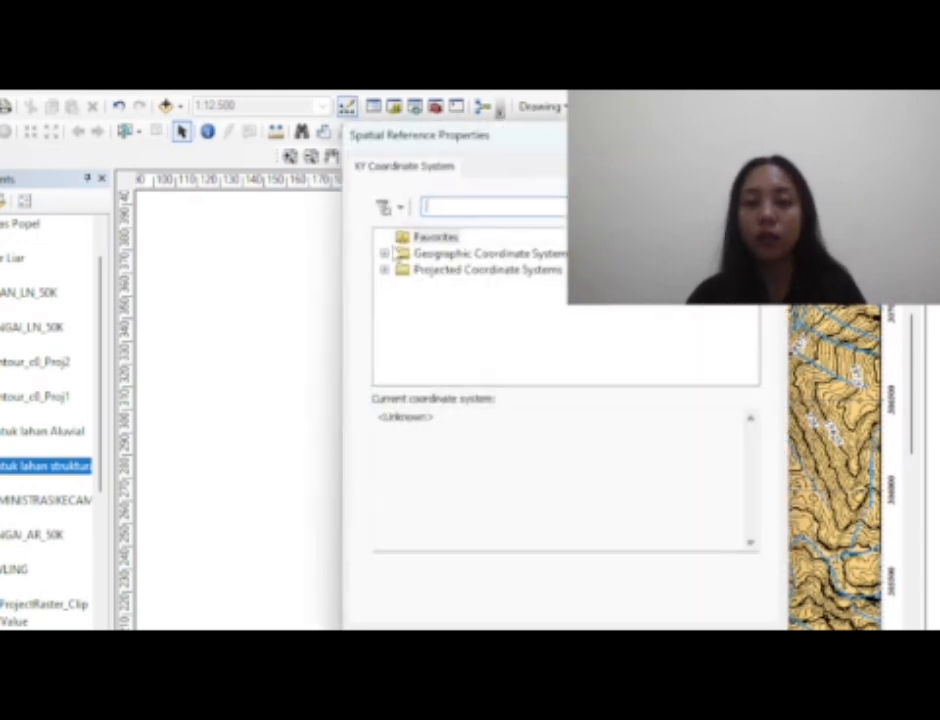
{"action": "left_click", "coordinate": [384, 270]}
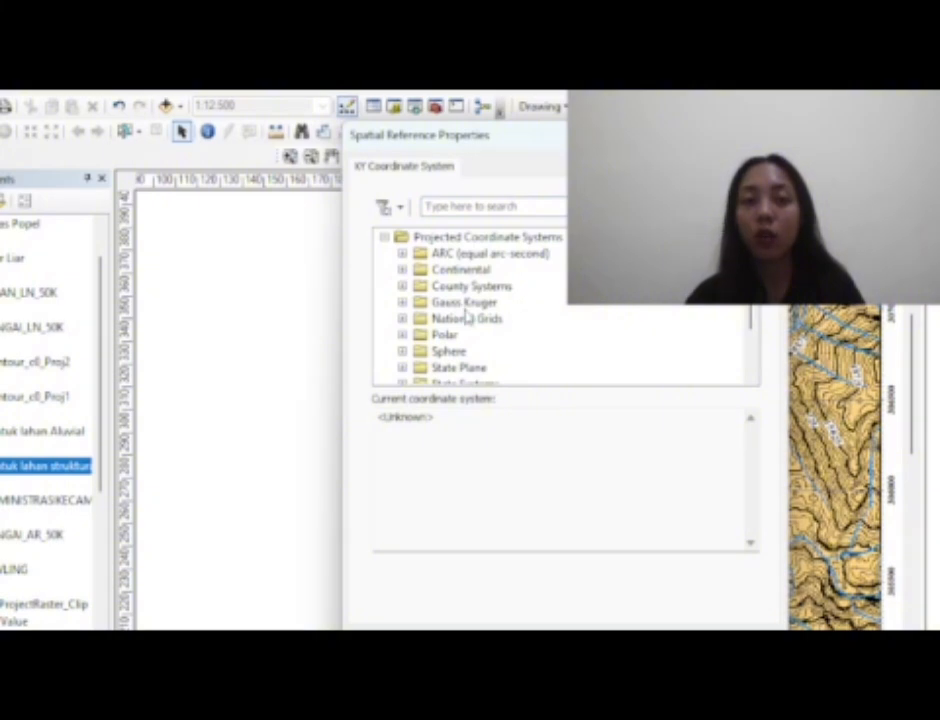
{"action": "scroll", "coordinate": [449, 337], "scroll_direction": "down", "scroll_amount": 2}
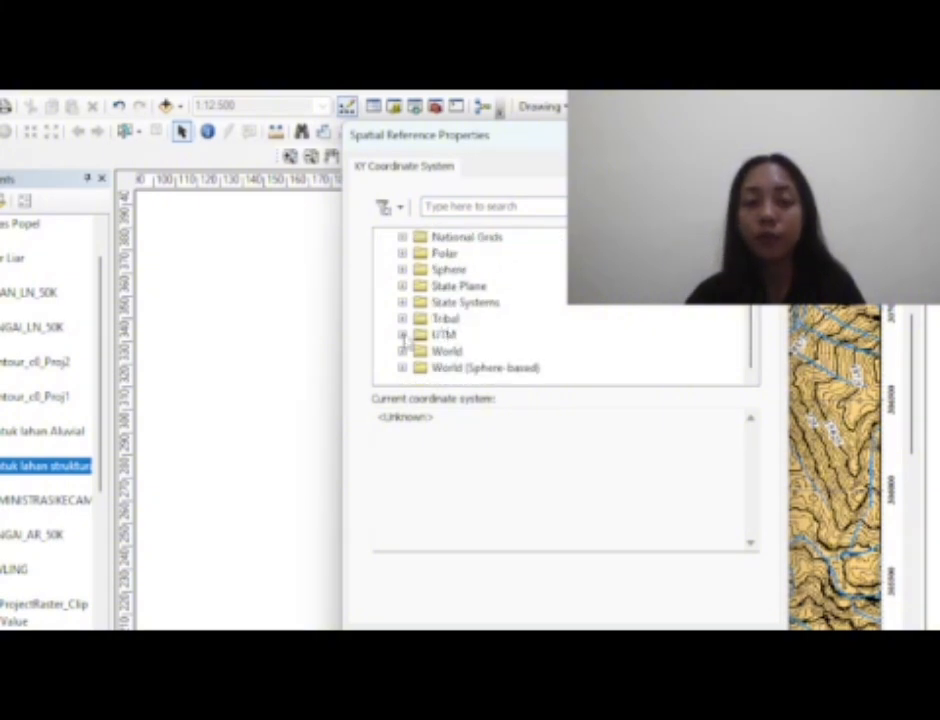
{"action": "left_click", "coordinate": [402, 336]}
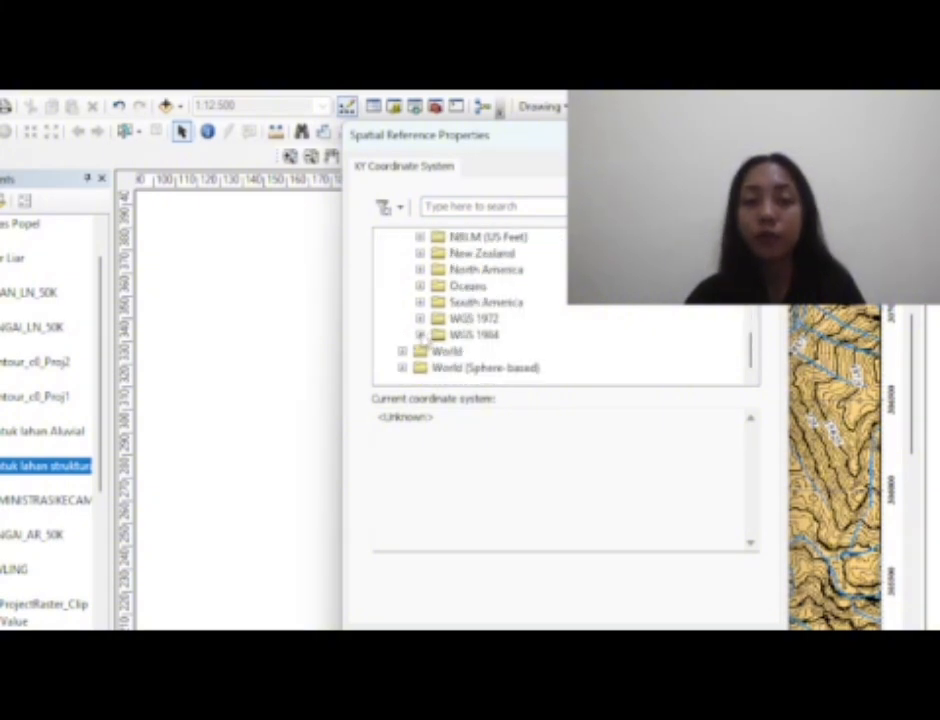
{"action": "left_click", "coordinate": [419, 335]}
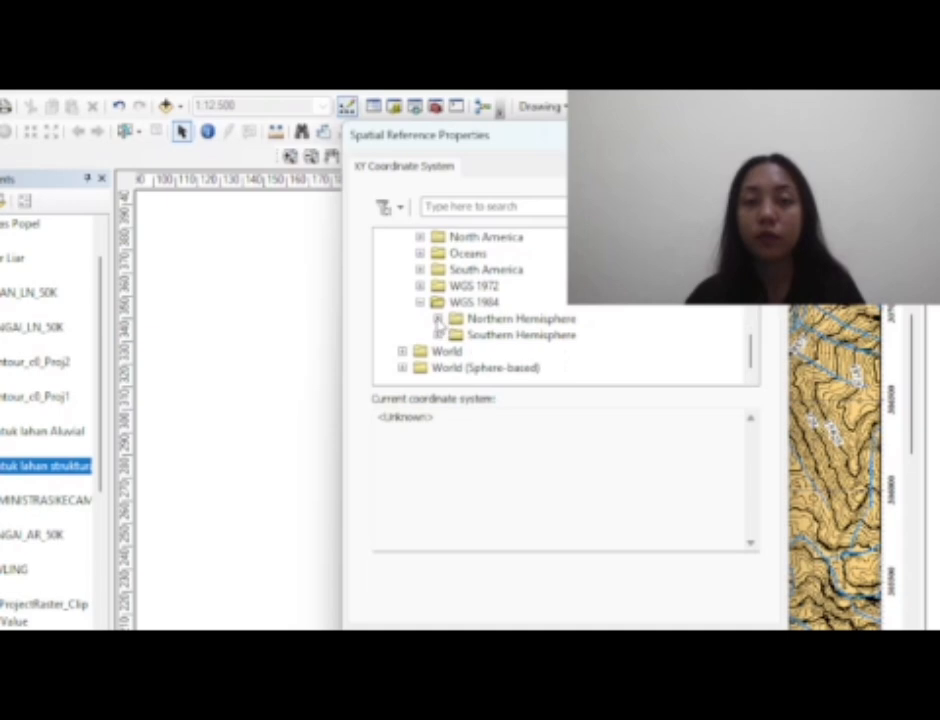
{"action": "left_click", "coordinate": [437, 319]}
{"action": "scroll", "coordinate": [437, 325], "scroll_direction": "down", "scroll_amount": 15}
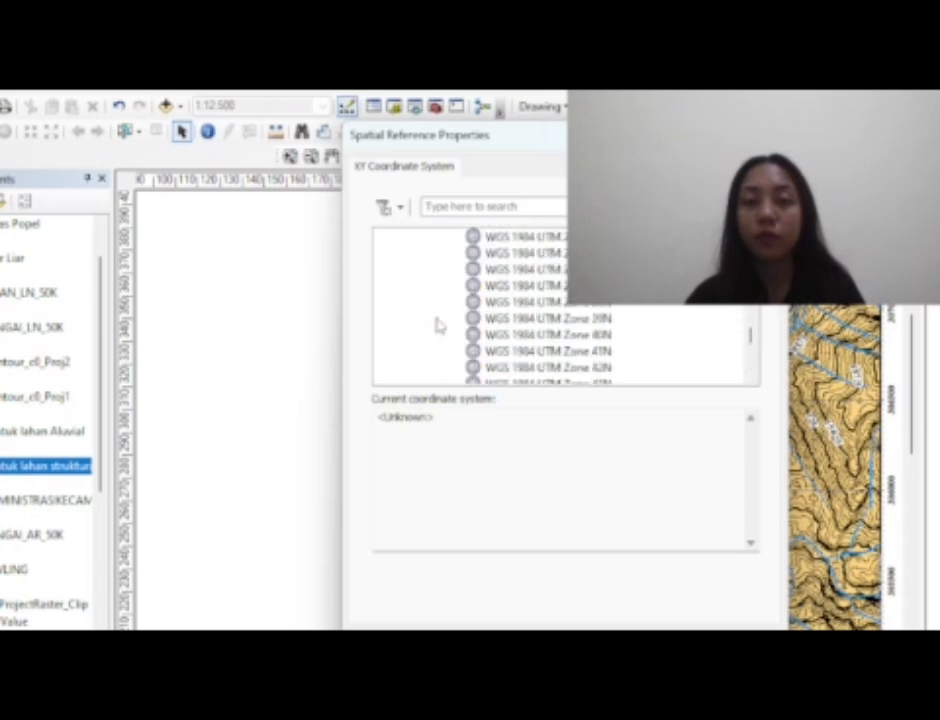
{"action": "left_click", "coordinate": [580, 303]}
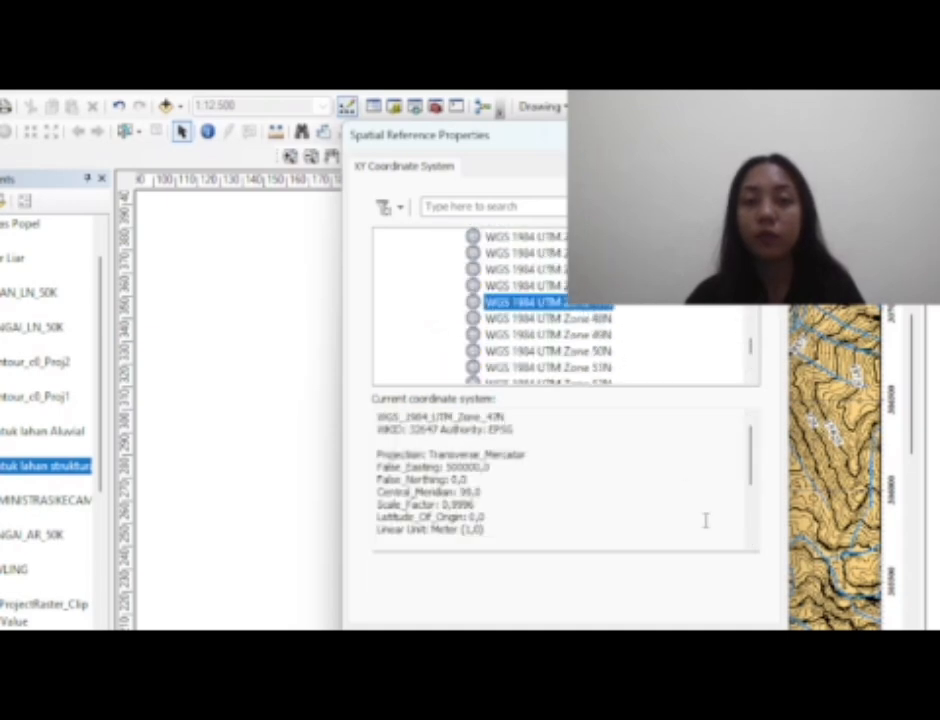
{"action": "key", "text": "Return"}
{"action": "left_click", "coordinate": [612, 577]}
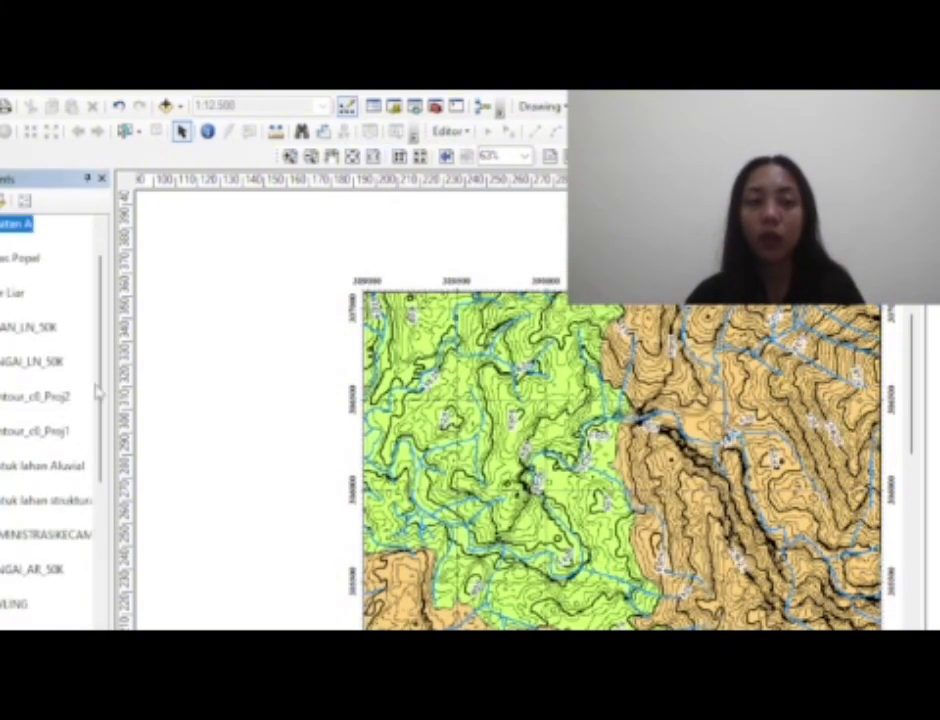
Start an edit session on the Sayatan A layer and choose its feature template for drawing
{"action": "scroll", "coordinate": [104, 368], "scroll_direction": "up", "scroll_amount": 1}
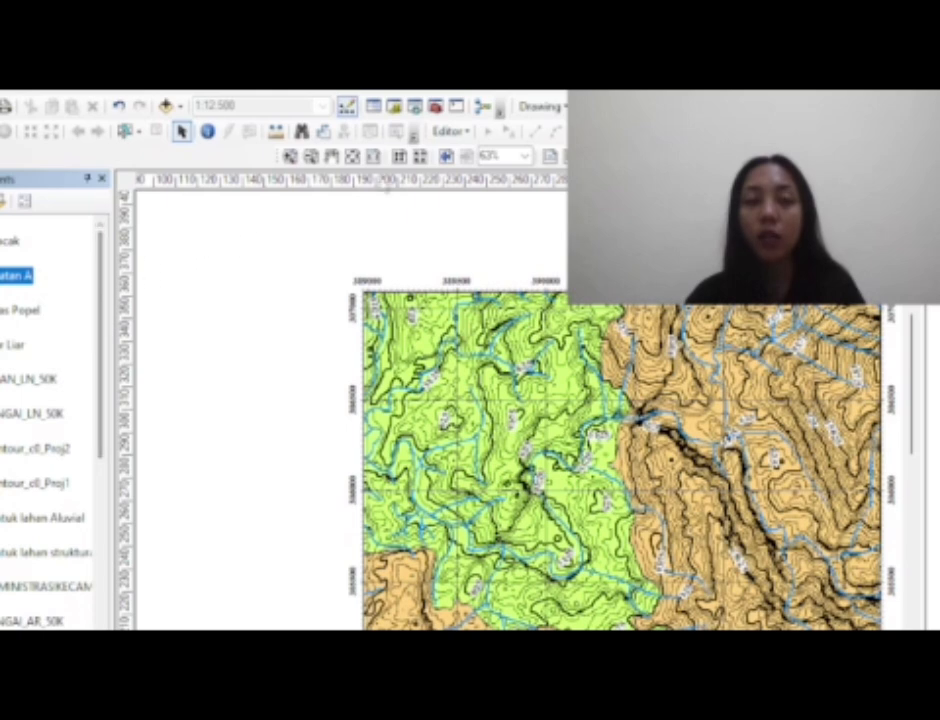
{"action": "right_click", "coordinate": [15, 276]}
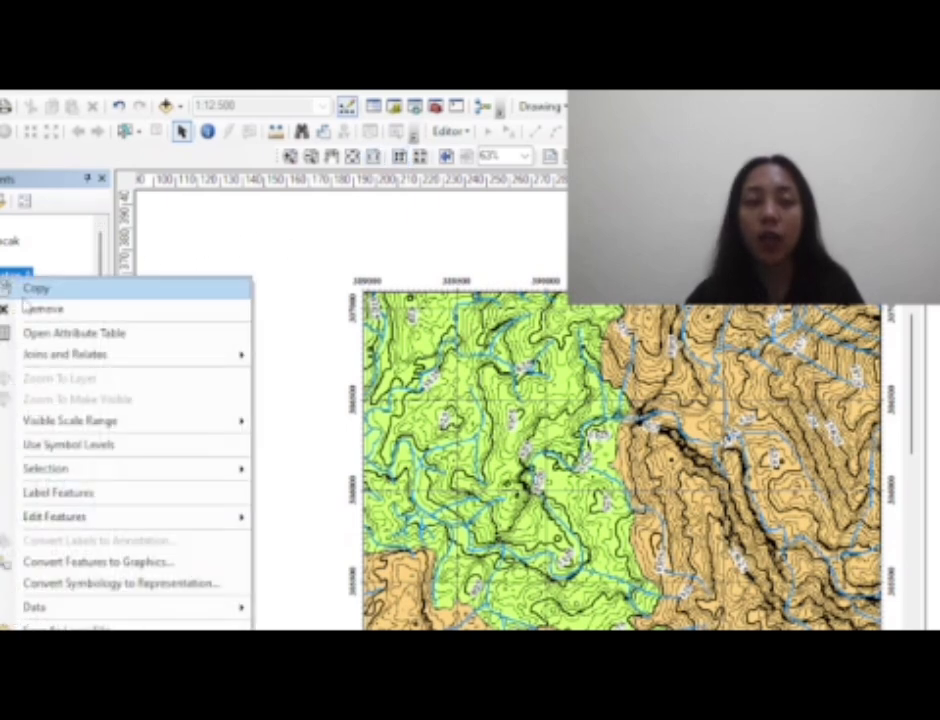
{"action": "mouse_move", "coordinate": [88, 525]}
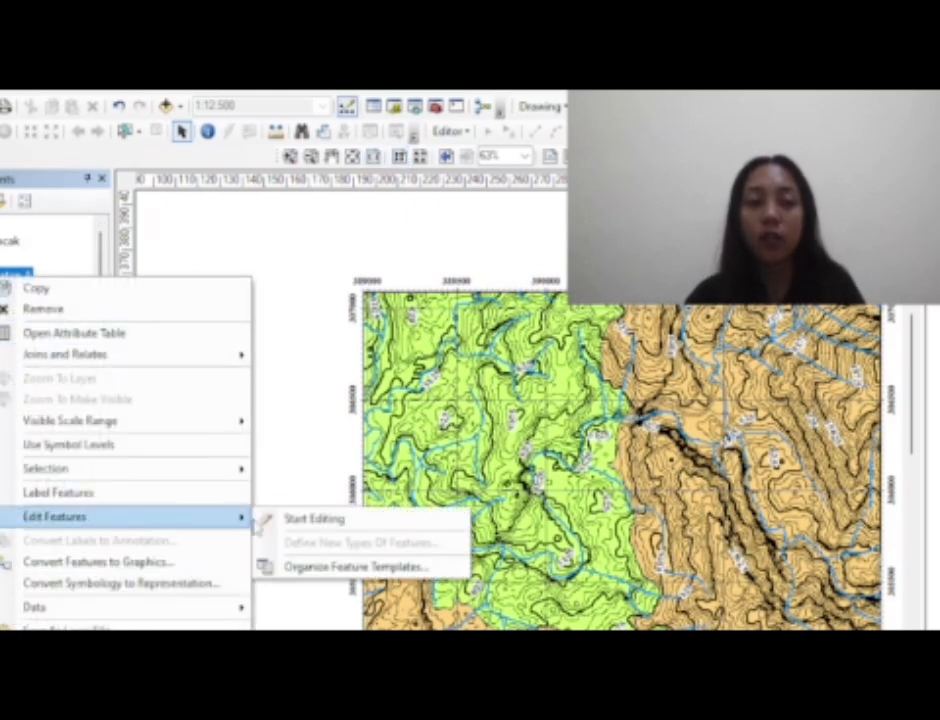
{"action": "left_click", "coordinate": [288, 518]}
{"action": "key", "text": "Return"}
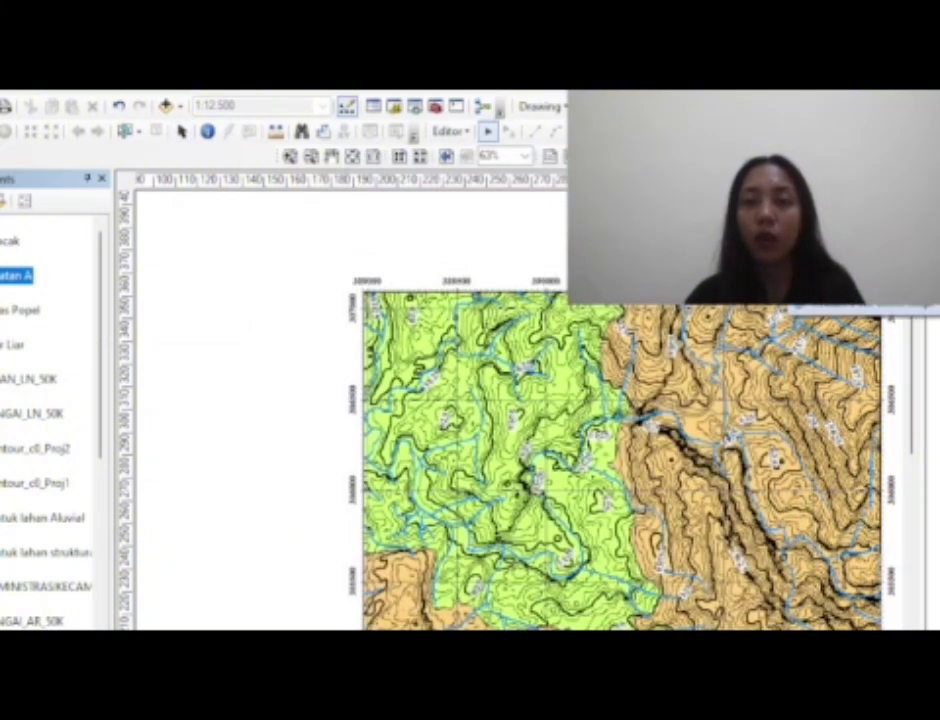
{"action": "left_click", "coordinate": [798, 398]}
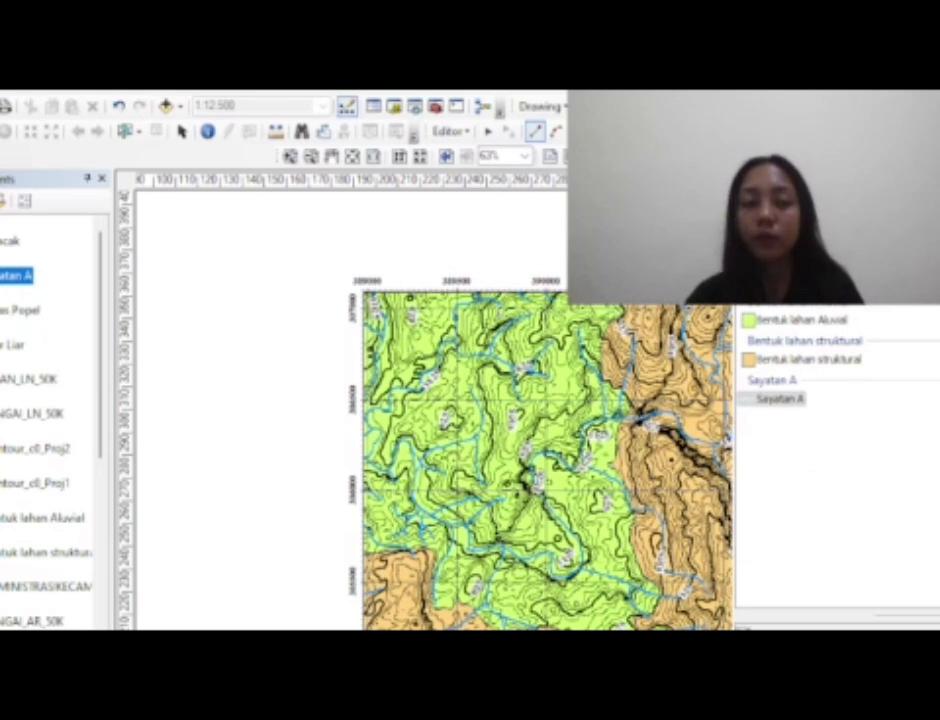
Give the Sayatan A layer a black line symbol
{"action": "left_click_drag", "start_coordinate": [815, 207], "coordinate": [913, 202]}
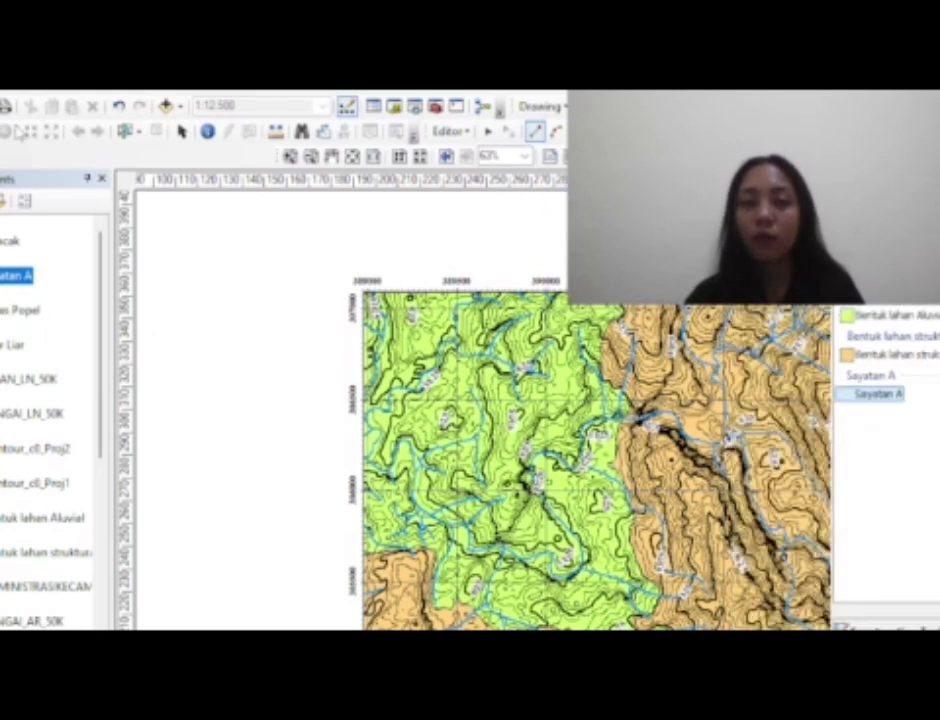
{"action": "left_click", "coordinate": [2, 293]}
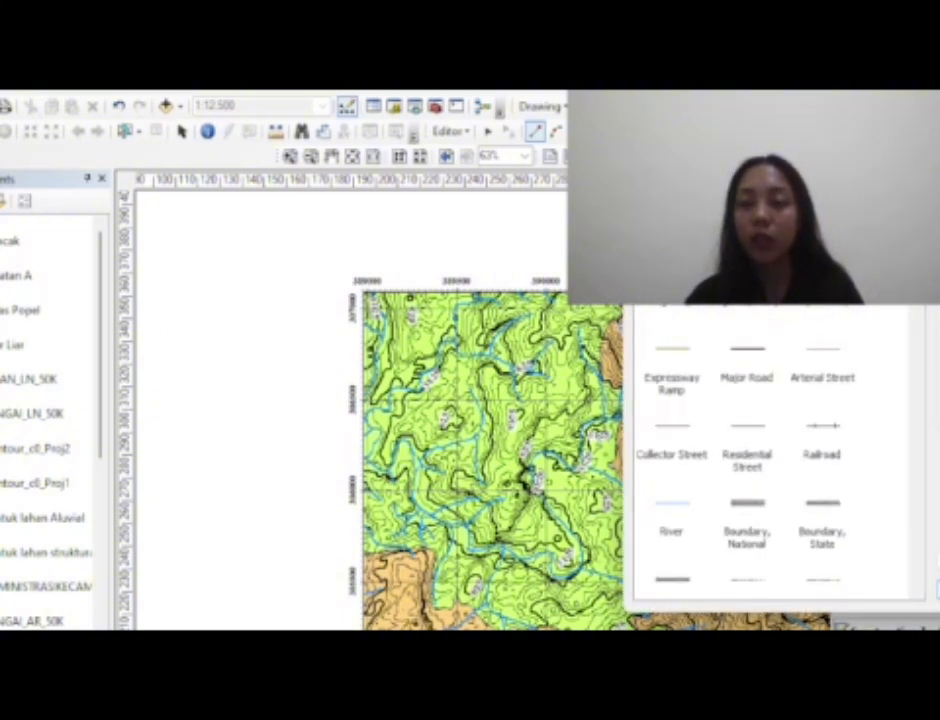
{"action": "left_click", "coordinate": [937, 590]}
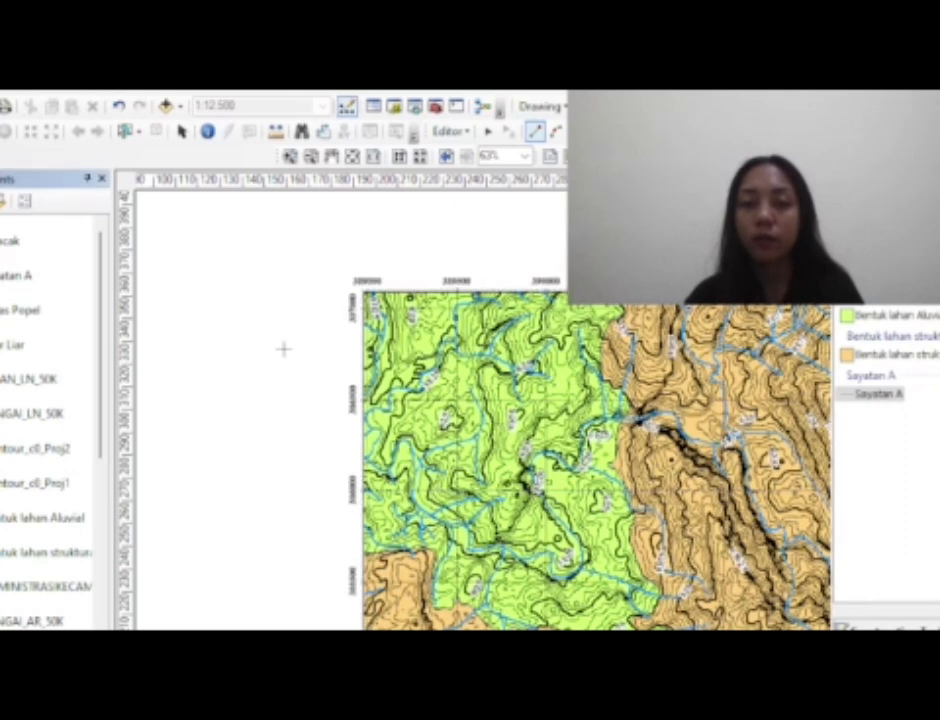
Draw the Sayatan A section line from the northern map edge near 389650 to the eastern edge near 305650, saving the edits and stopping editing
{"action": "left_click_drag", "start_coordinate": [287, 363], "coordinate": [127, 284]}
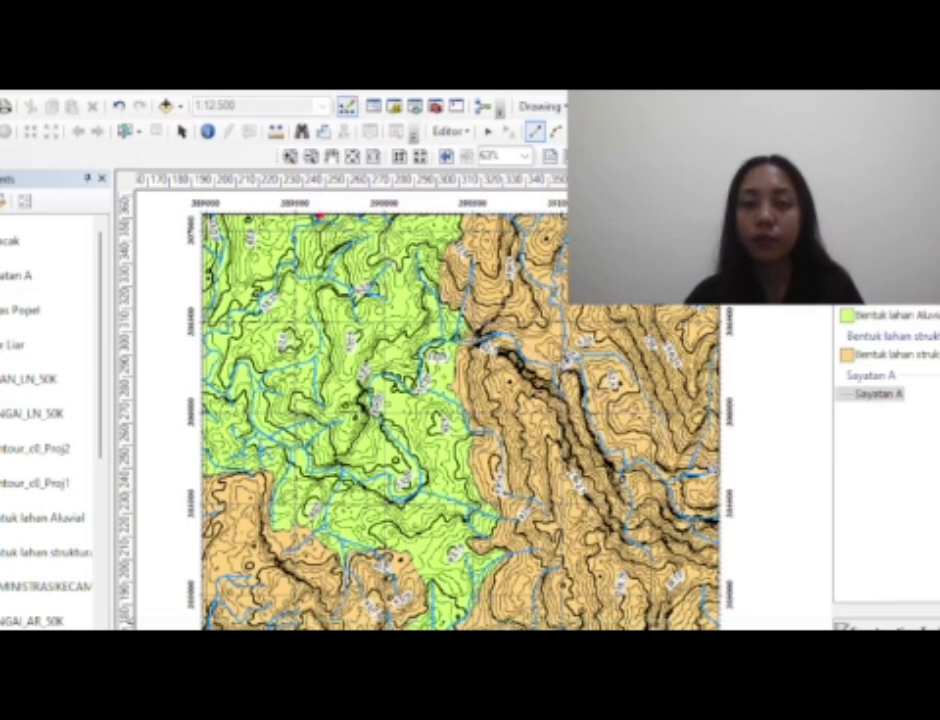
{"action": "double_click", "coordinate": [720, 476]}
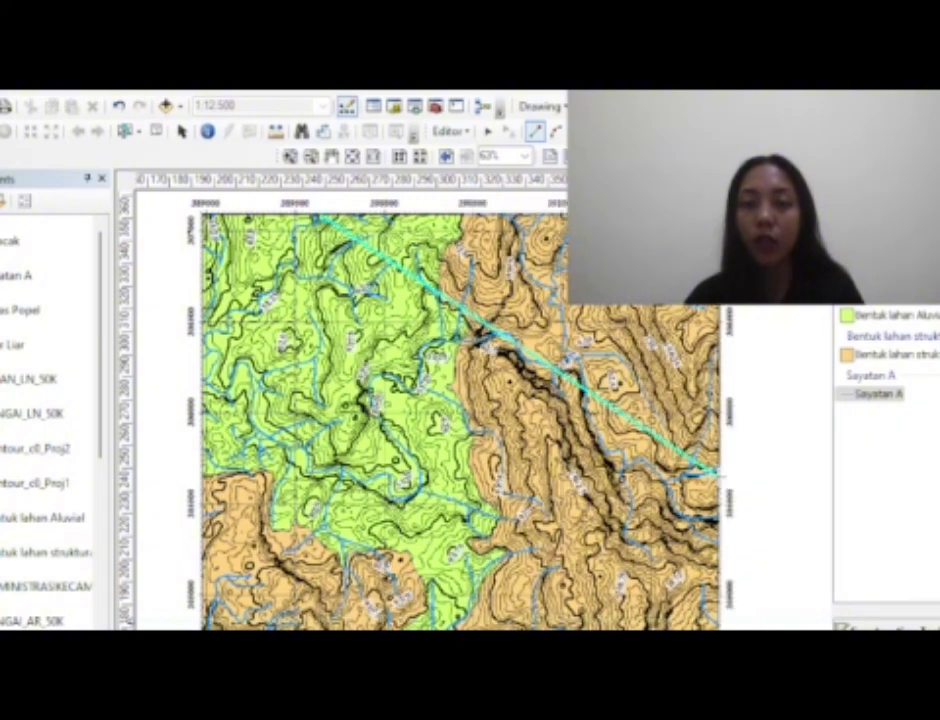
{"action": "left_click", "coordinate": [449, 131]}
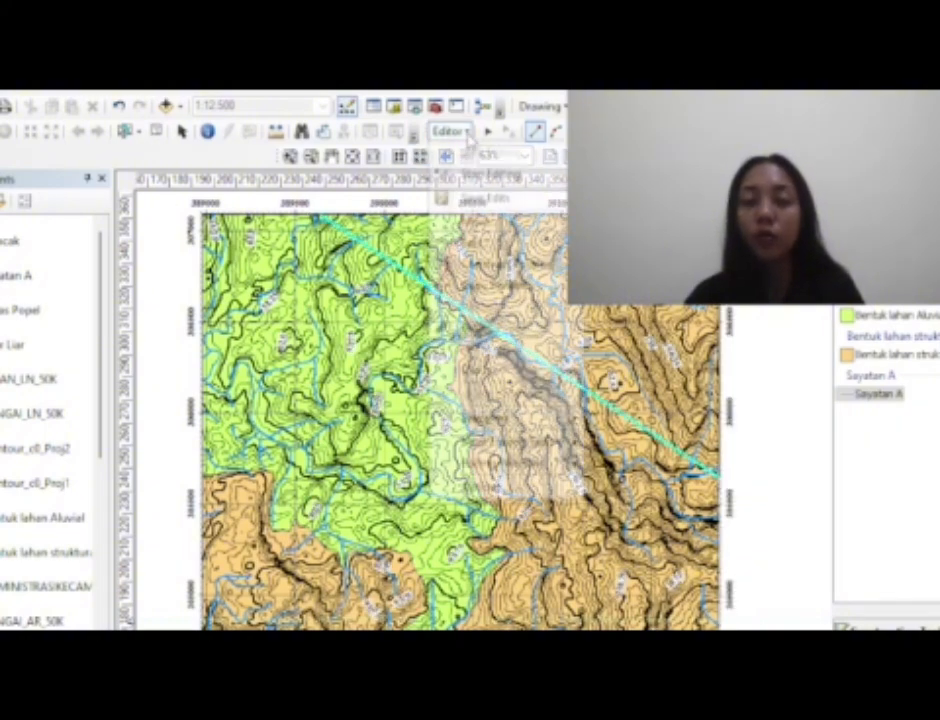
{"action": "left_click", "coordinate": [483, 197]}
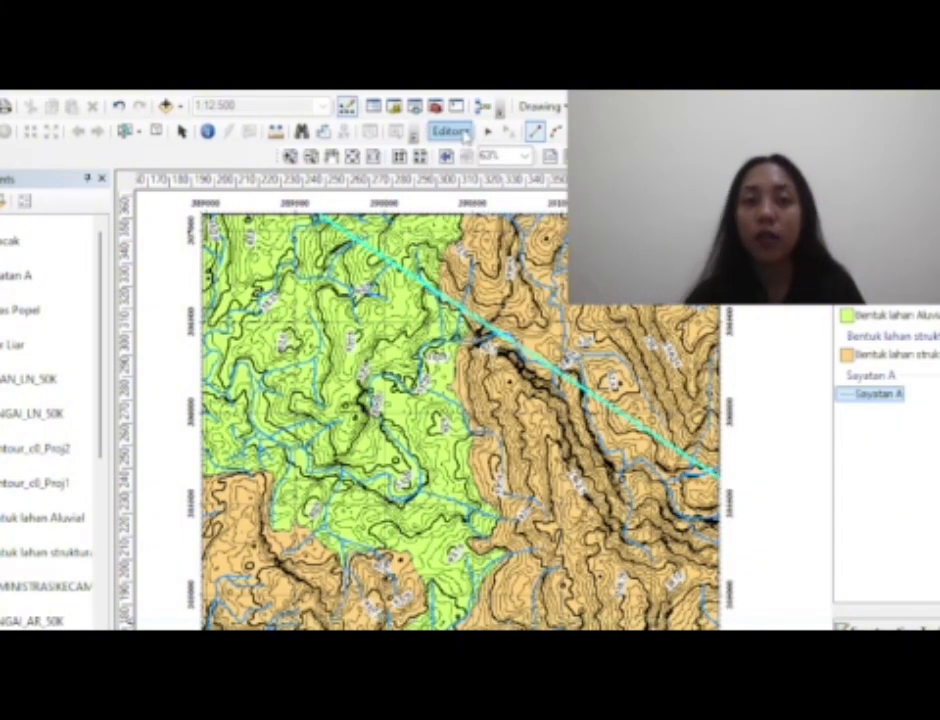
{"action": "left_click", "coordinate": [449, 131]}
{"action": "left_click", "coordinate": [488, 174]}
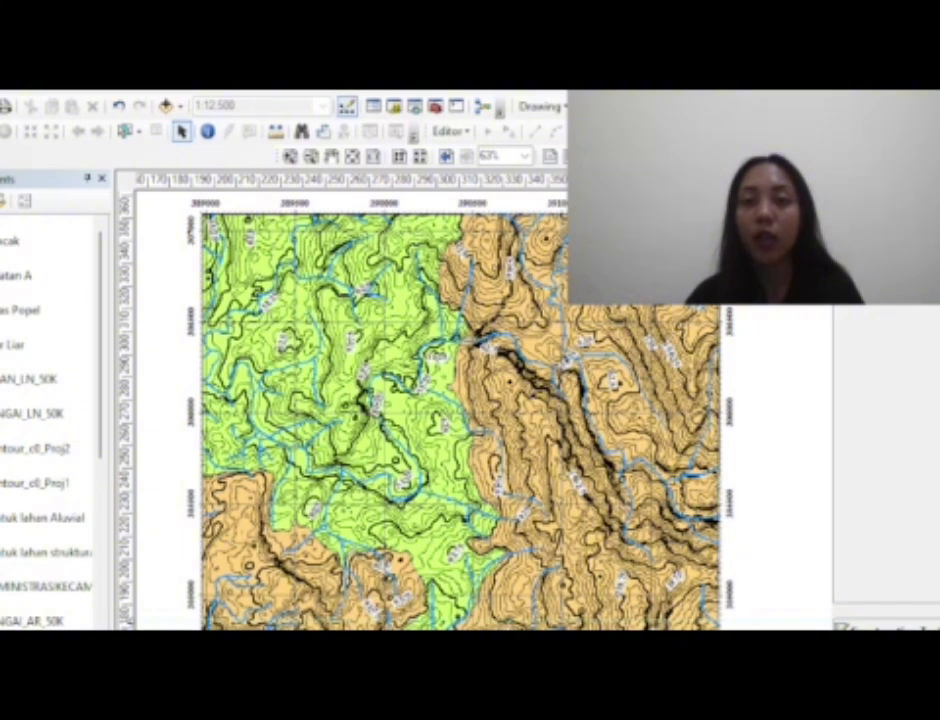
Set the PETA GEOMORFO folder as the location for saving profile graph data in the 3D Analyst options
{"action": "left_click", "coordinate": [640, 182]}
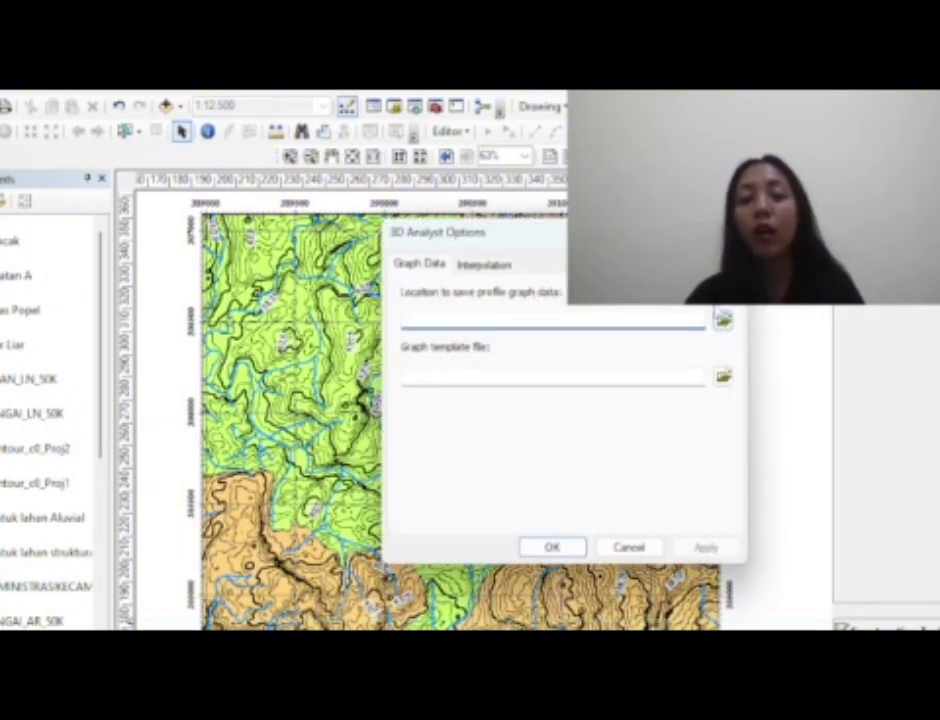
{"action": "left_click", "coordinate": [724, 322]}
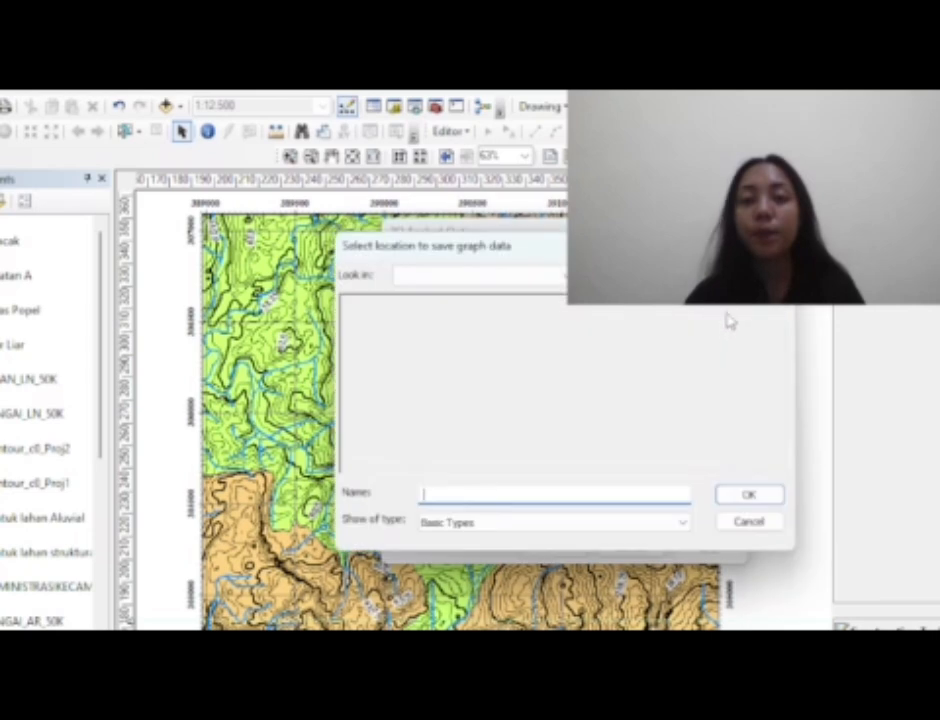
{"action": "left_click", "coordinate": [530, 276]}
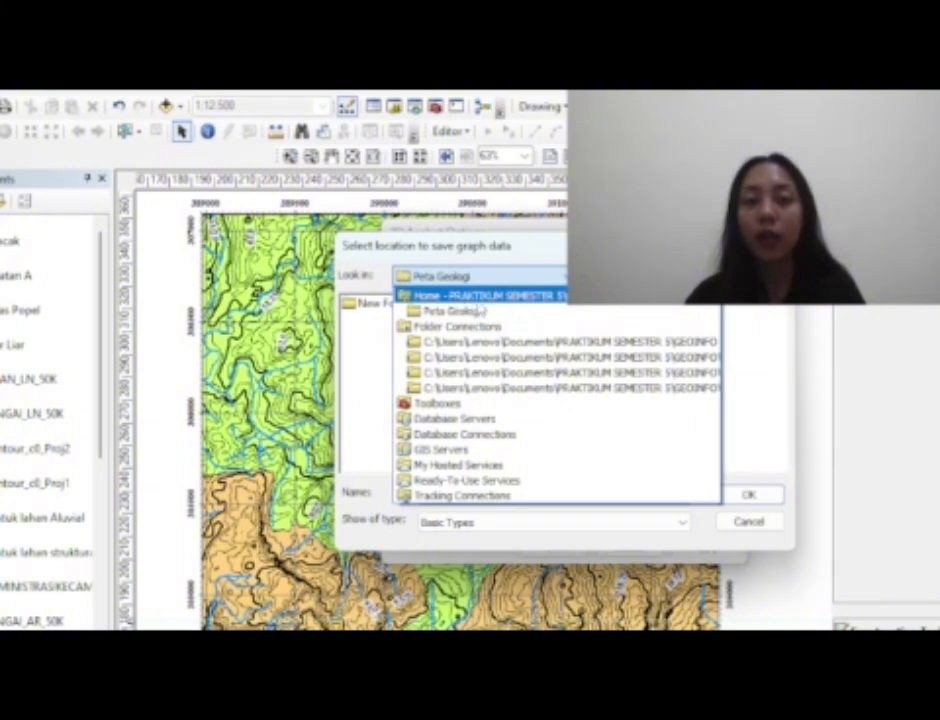
{"action": "left_click", "coordinate": [487, 296]}
{"action": "double_click", "coordinate": [428, 387]}
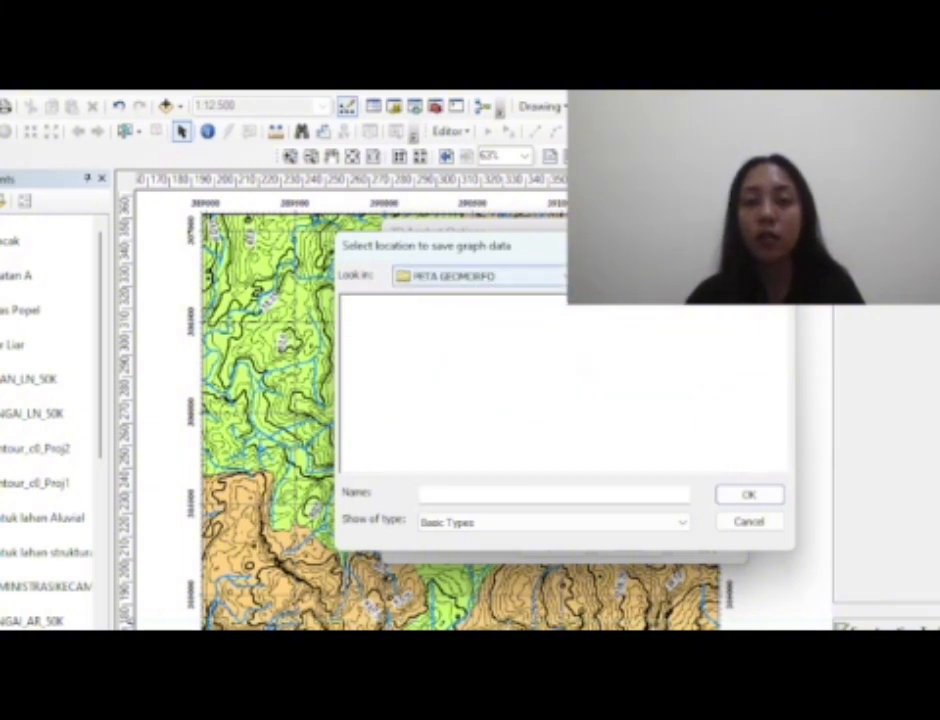
{"action": "left_click", "coordinate": [480, 276]}
{"action": "left_click", "coordinate": [470, 289]}
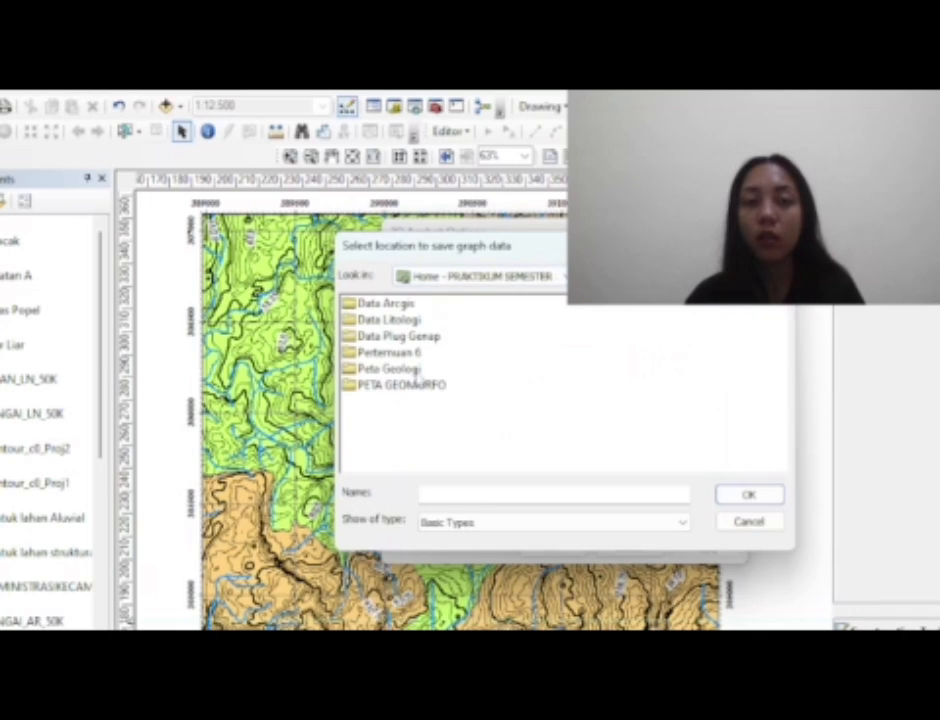
{"action": "left_click", "coordinate": [410, 385]}
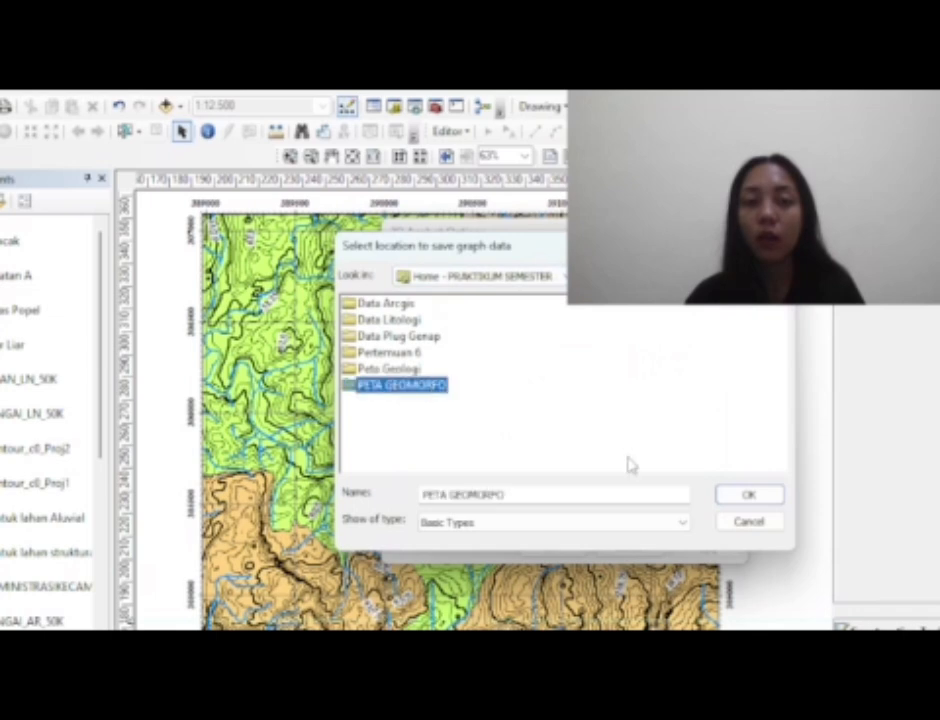
{"action": "left_click", "coordinate": [740, 500]}
{"action": "left_click", "coordinate": [560, 547]}
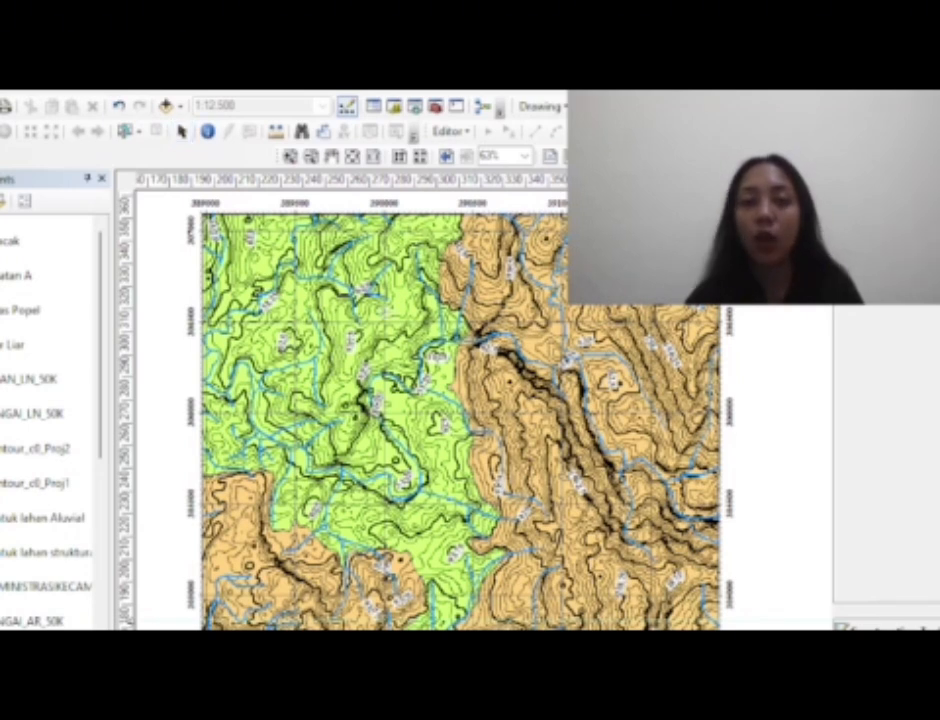
Trace a 3D Analyst interpolated line over the Sayatan A section from the northern map edge to the eastern edge
{"action": "scroll", "coordinate": [517, 430], "scroll_direction": "down", "scroll_amount": 1}
{"action": "scroll", "coordinate": [517, 430], "scroll_direction": "up", "scroll_amount": 3}
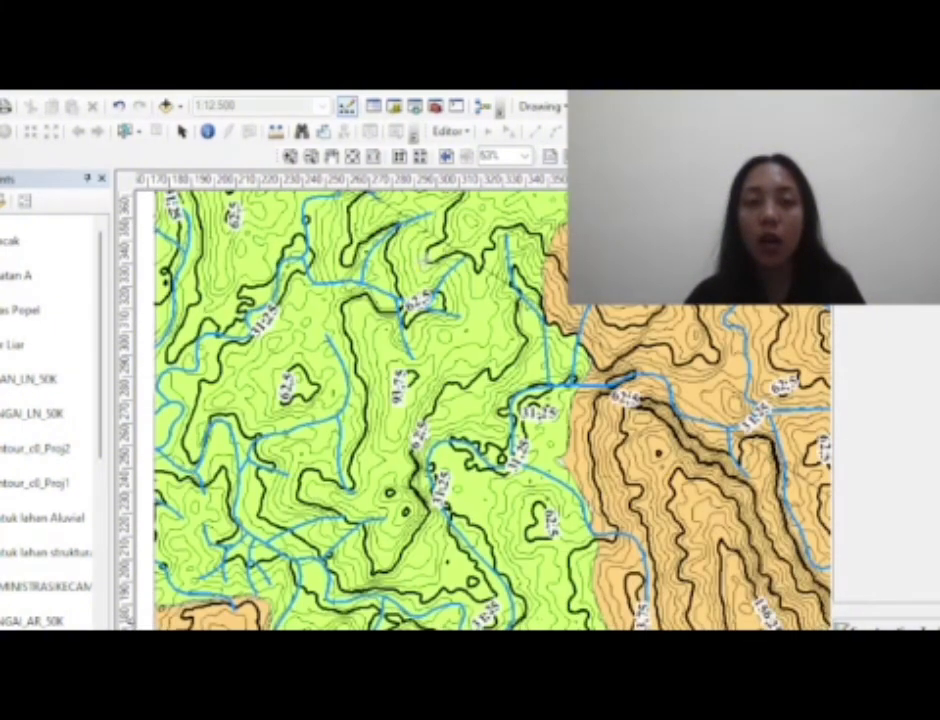
{"action": "left_click_drag", "start_coordinate": [357, 192], "coordinate": [357, 346]}
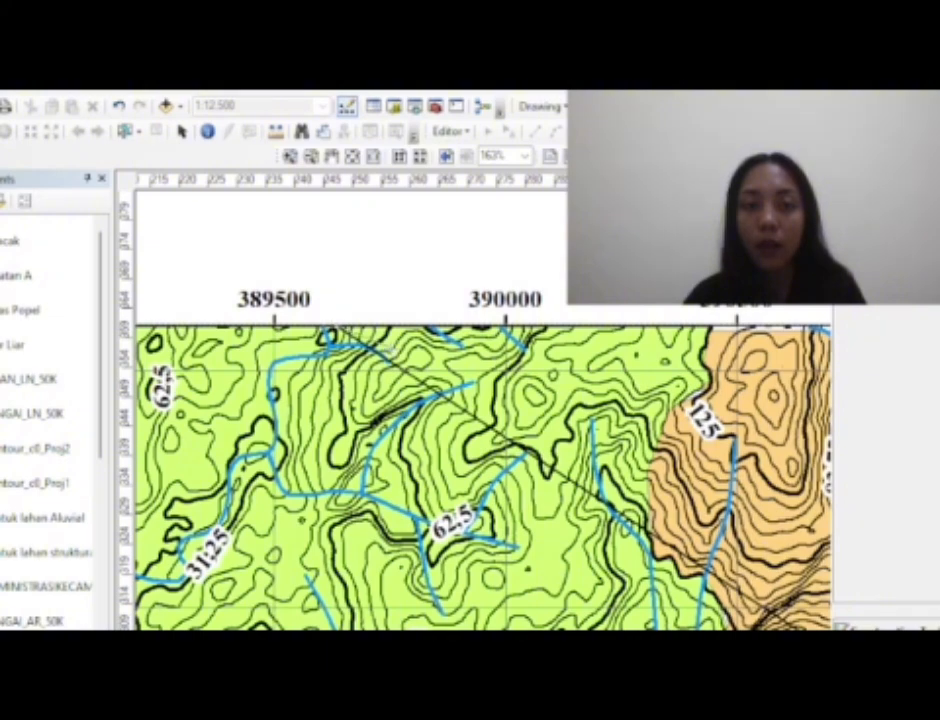
{"action": "left_click_drag", "start_coordinate": [740, 536], "coordinate": [228, 320]}
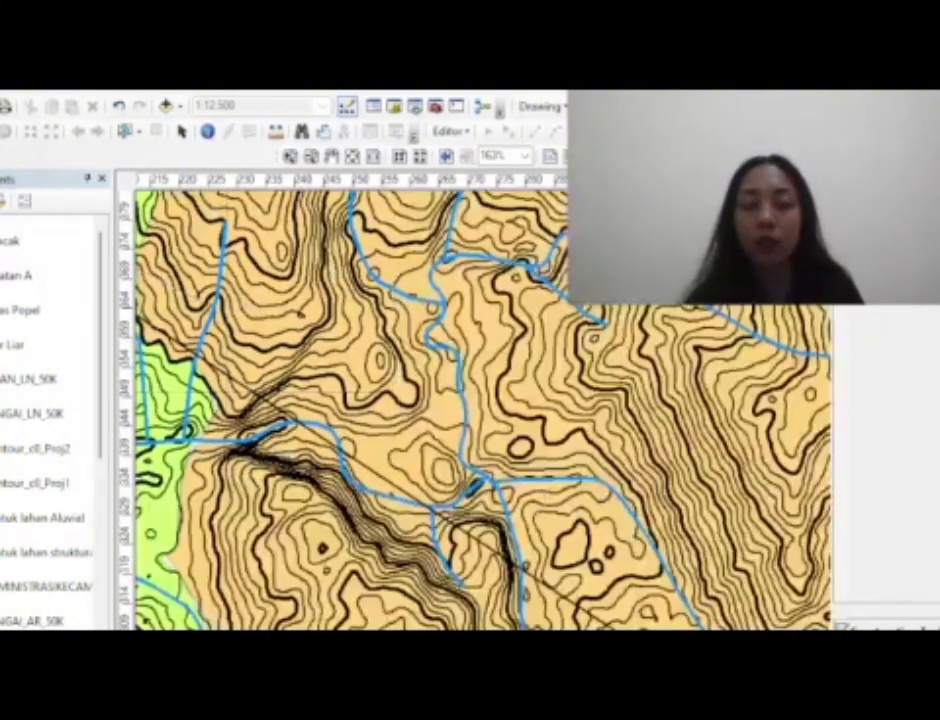
{"action": "left_click_drag", "start_coordinate": [560, 535], "coordinate": [468, 430]}
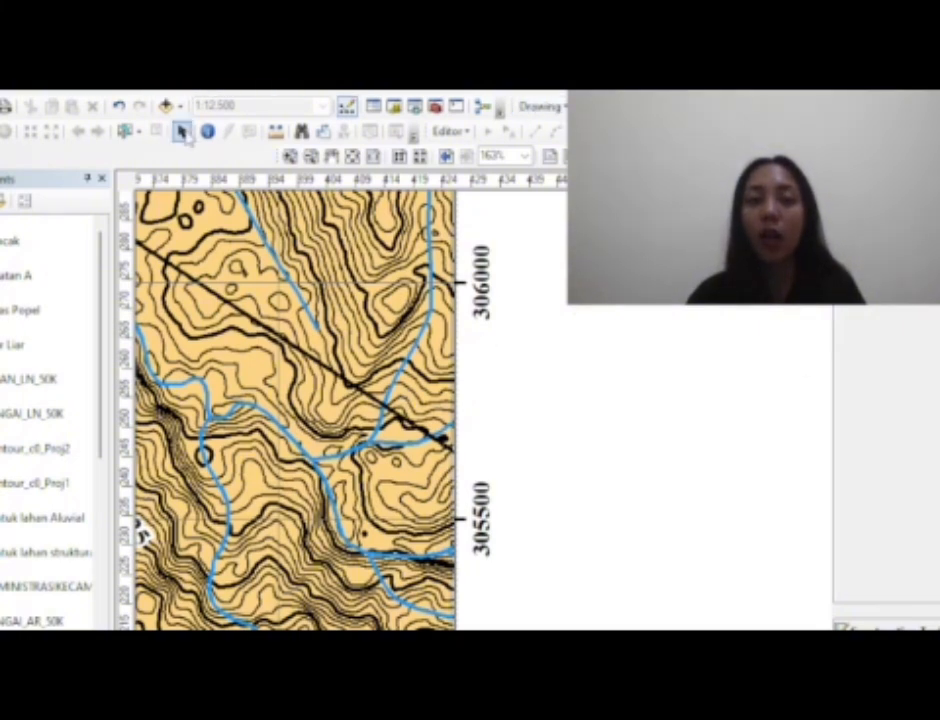
{"action": "left_click", "coordinate": [184, 133]}
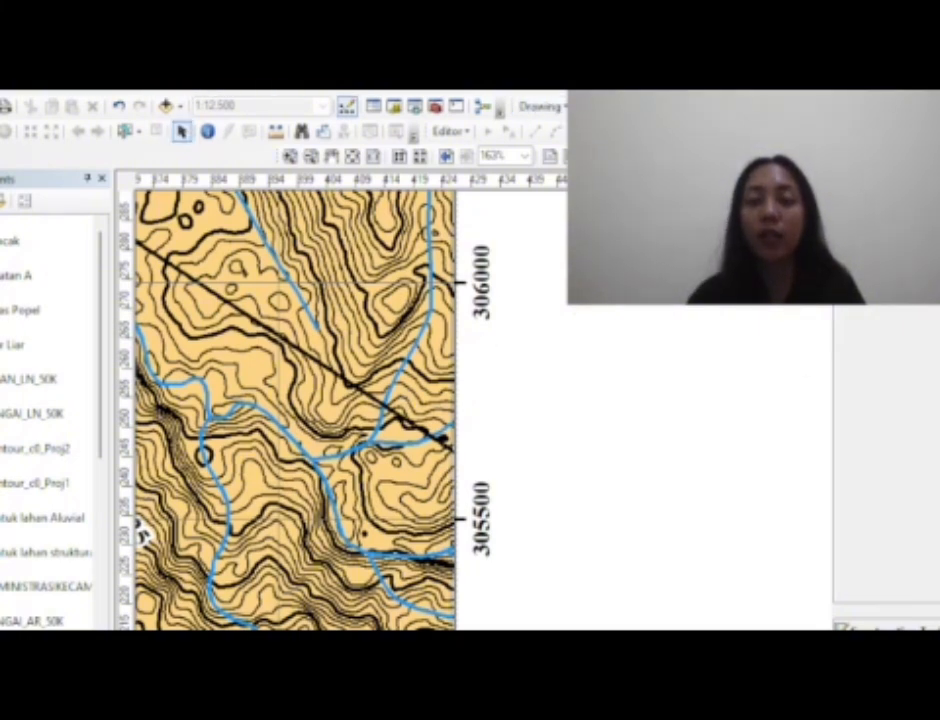
Create a profile graph from the interpolated section line and close the graph window
{"action": "left_click_drag", "start_coordinate": [501, 378], "coordinate": [608, 434]}
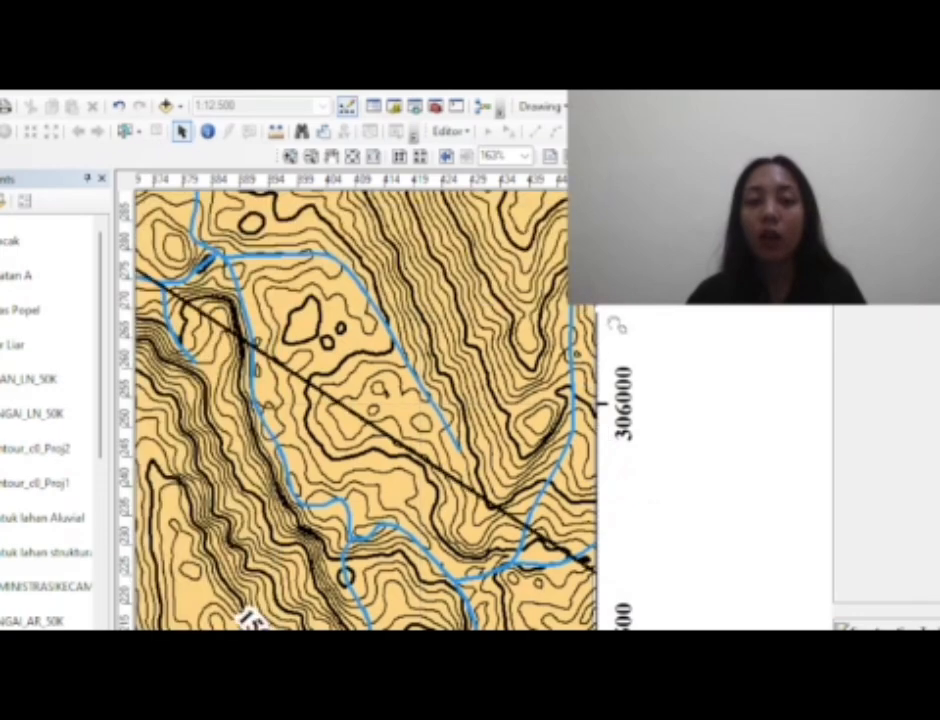
{"action": "scroll", "coordinate": [597, 365], "scroll_direction": "down", "scroll_amount": 7}
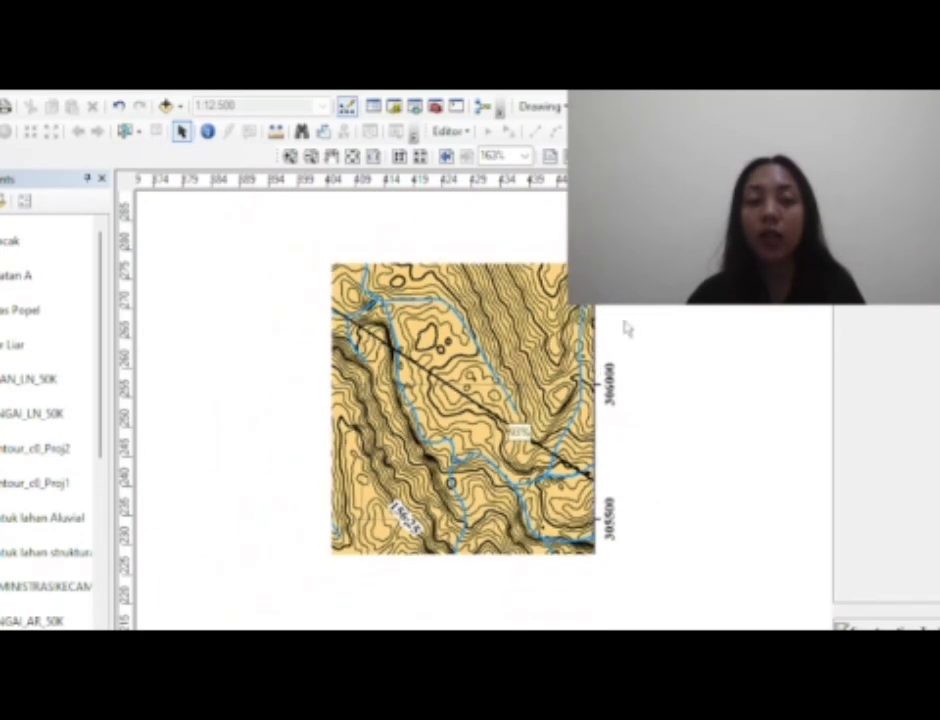
{"action": "left_click_drag", "start_coordinate": [666, 329], "coordinate": [777, 495]}
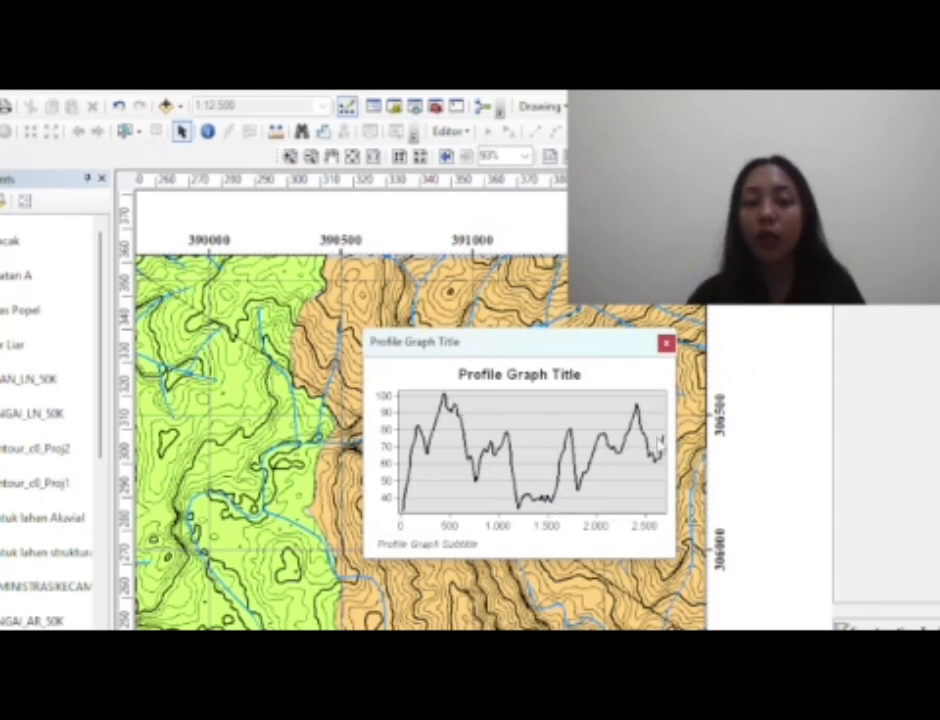
{"action": "left_click", "coordinate": [666, 344]}
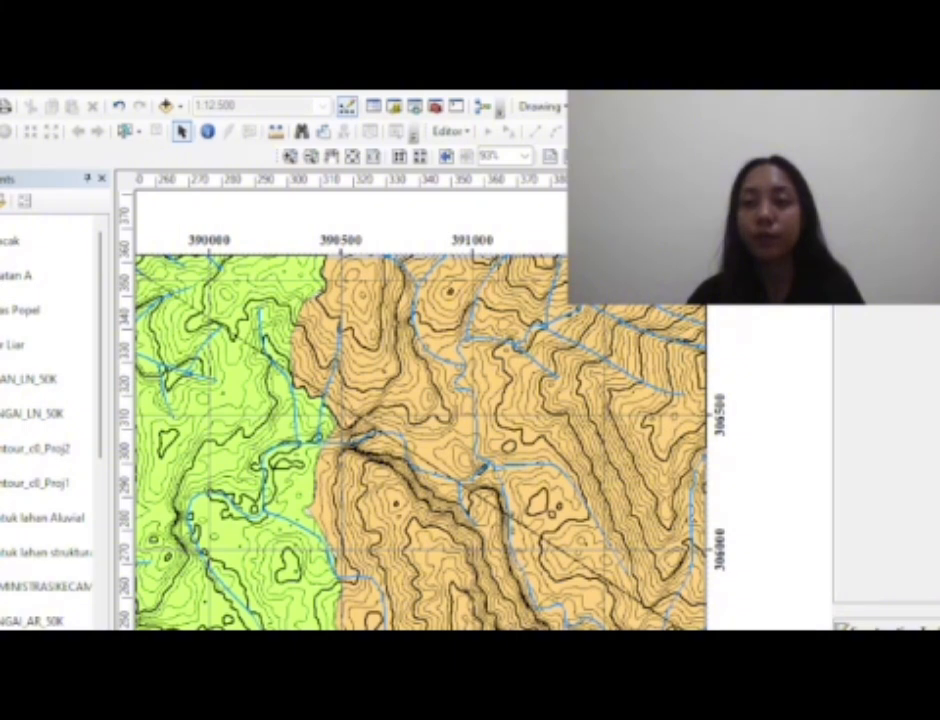
Add the PG1 profile data to the map and accept its missing spatial reference
{"action": "left_click_drag", "start_coordinate": [900, 178], "coordinate": [860, 377]}
{"action": "left_click", "coordinate": [918, 379]}
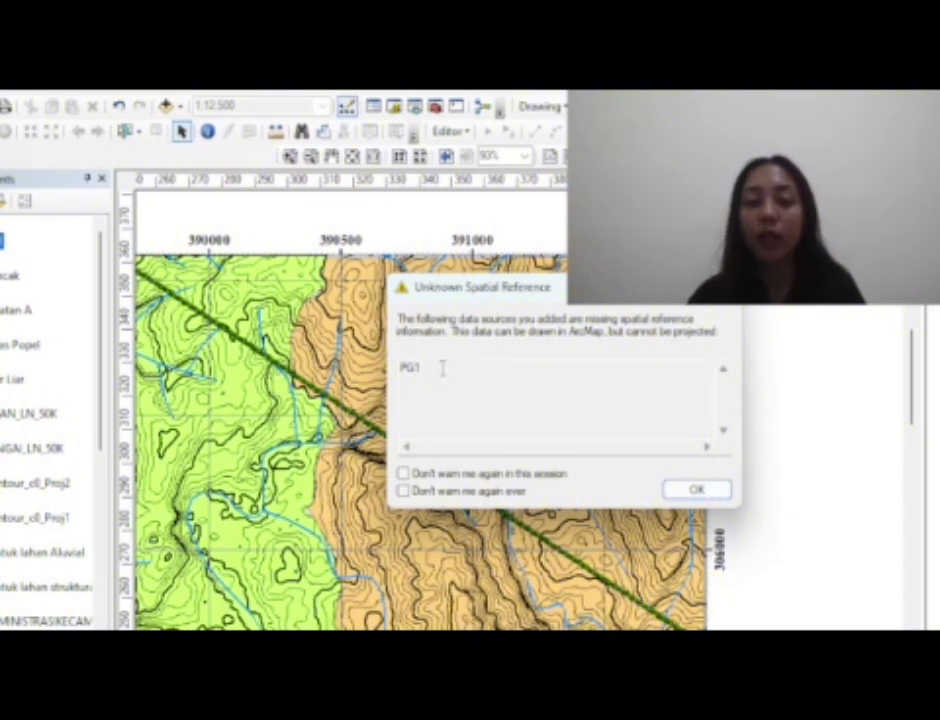
{"action": "left_click", "coordinate": [694, 489]}
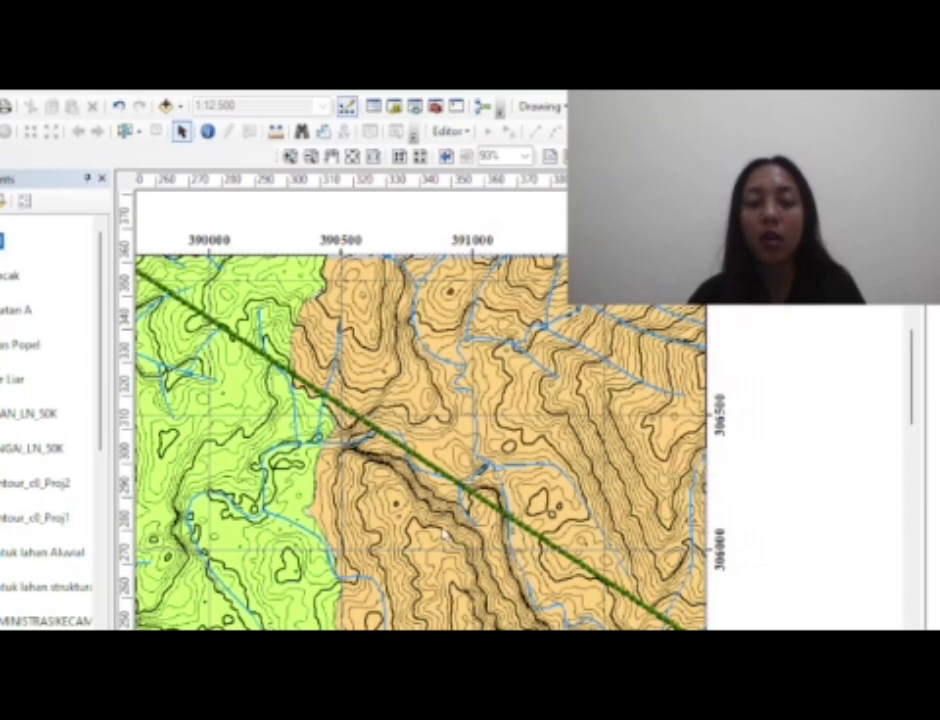
Examine how the PG1 points follow the section line across the contour map
{"action": "scroll", "coordinate": [445, 534], "scroll_direction": "up", "scroll_amount": 2}
{"action": "scroll", "coordinate": [445, 534], "scroll_direction": "down", "scroll_amount": 5}
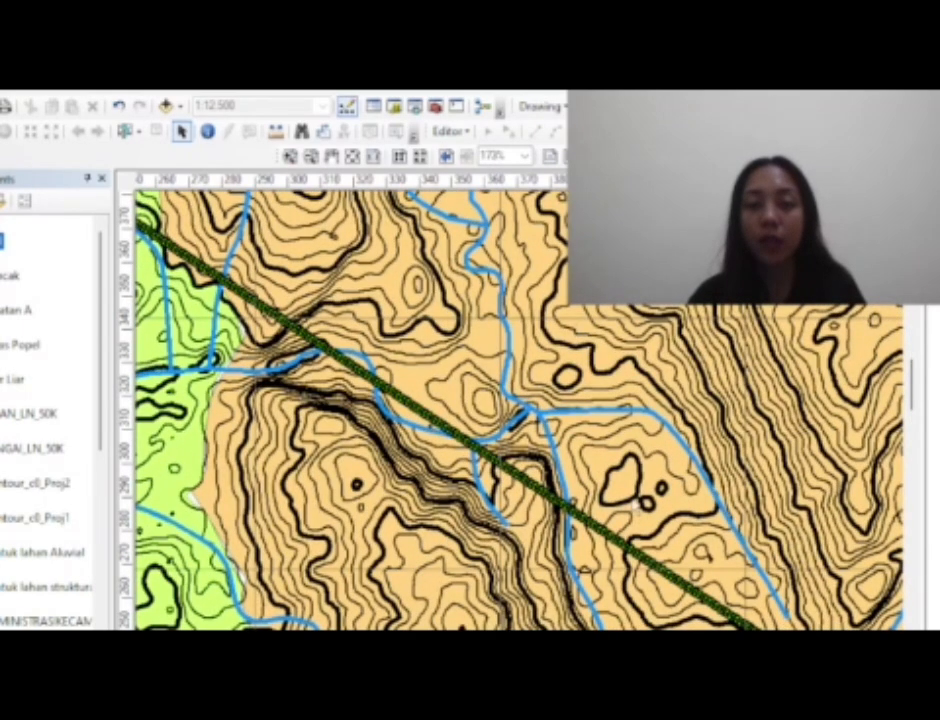
{"action": "left_click_drag", "start_coordinate": [638, 506], "coordinate": [411, 368]}
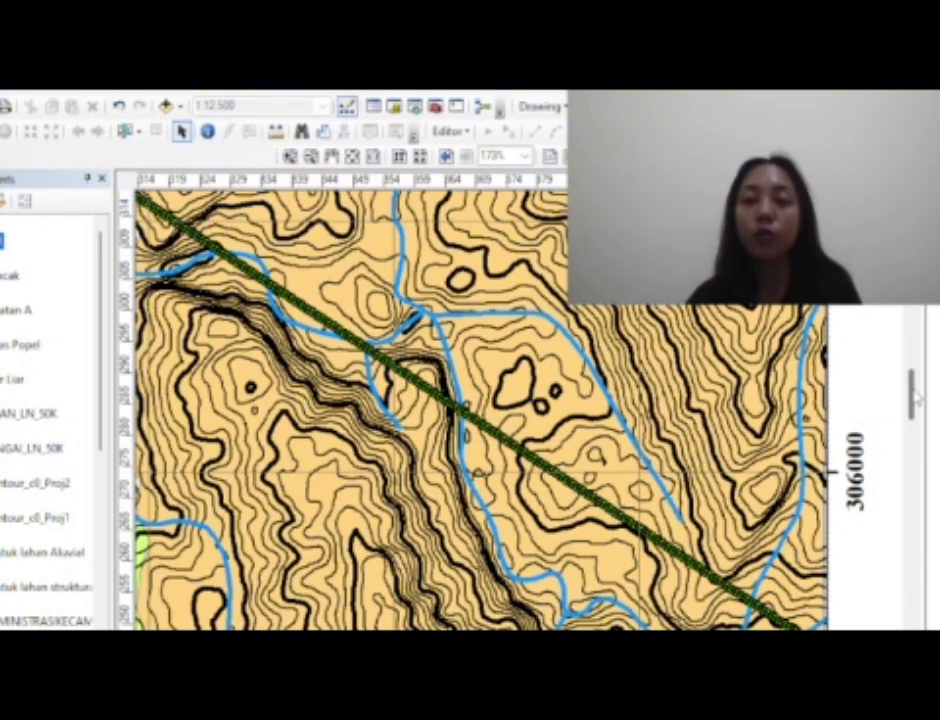
{"action": "mouse_move", "coordinate": [916, 397]}
{"action": "left_mouse_down"}
{"action": "mouse_move", "coordinate": [918, 410]}
{"action": "mouse_move", "coordinate": [917, 396]}
{"action": "left_mouse_up"}
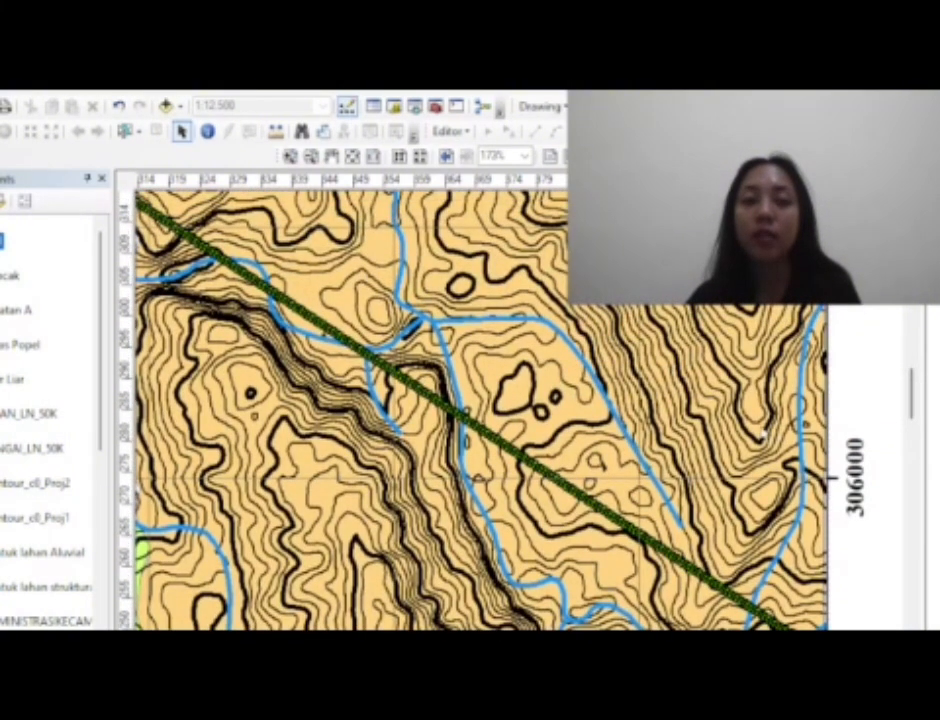
{"action": "scroll", "coordinate": [760, 436], "scroll_direction": "down", "scroll_amount": 3}
{"action": "scroll", "coordinate": [518, 432], "scroll_direction": "up", "scroll_amount": 3}
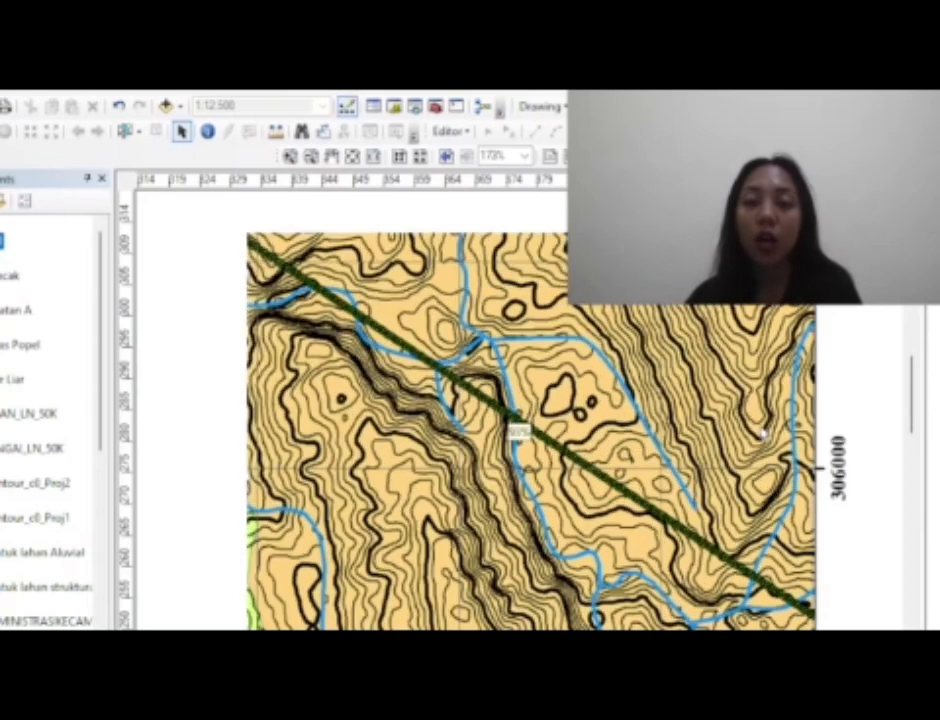
Open the attribute table of the PG1 profile points and look through its M and Z records
{"action": "scroll", "coordinate": [518, 432], "scroll_direction": "down", "scroll_amount": 5}
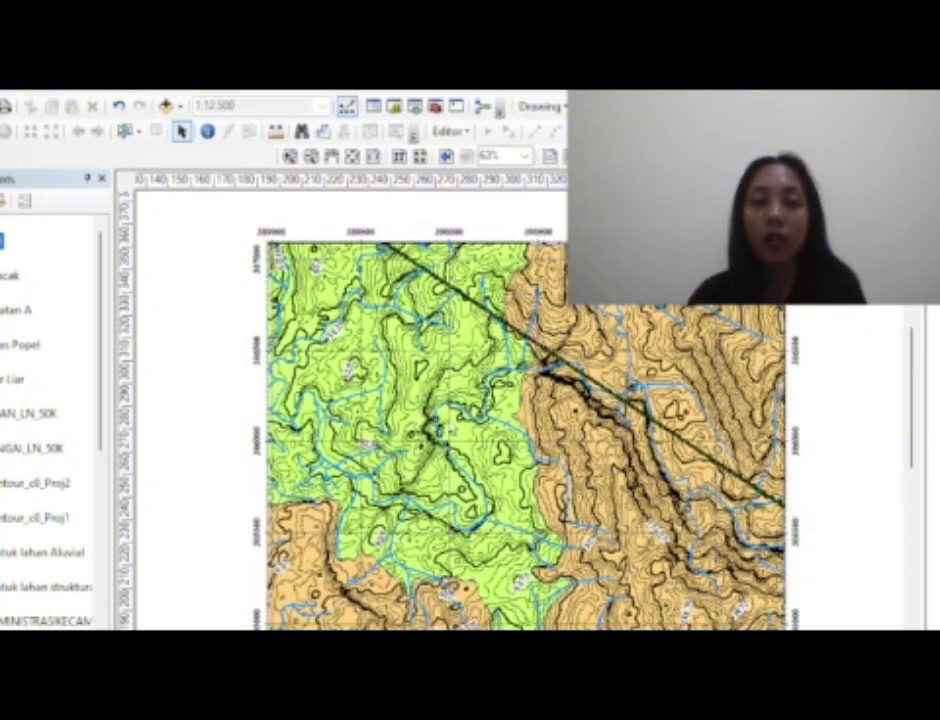
{"action": "scroll", "coordinate": [631, 457], "scroll_direction": "up", "scroll_amount": 3}
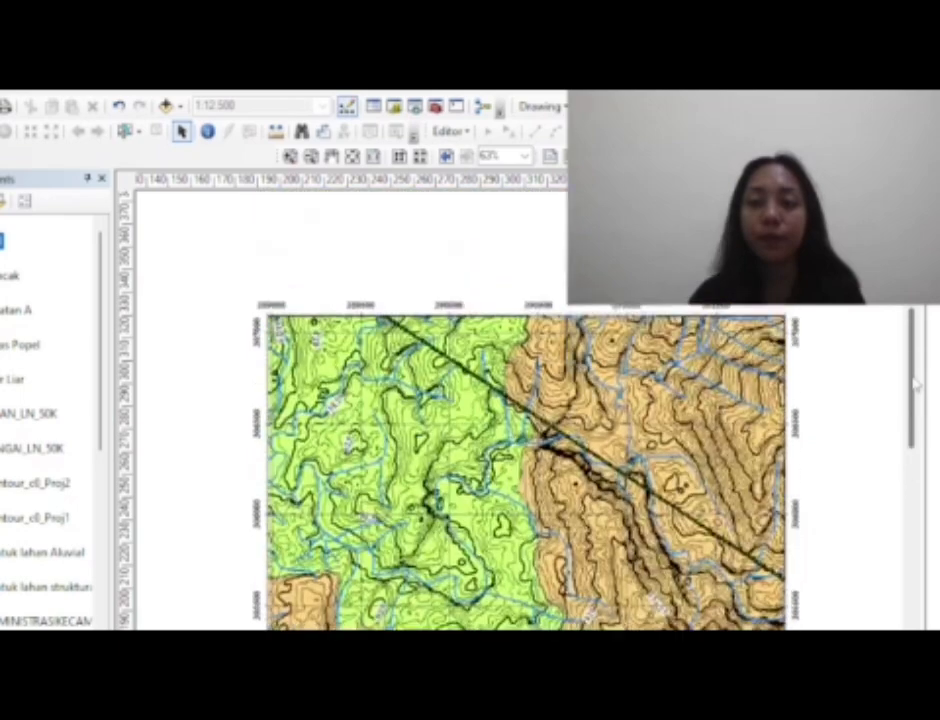
{"action": "scroll", "coordinate": [631, 457], "scroll_direction": "down", "scroll_amount": 2}
{"action": "scroll", "coordinate": [631, 447], "scroll_direction": "up", "scroll_amount": 5}
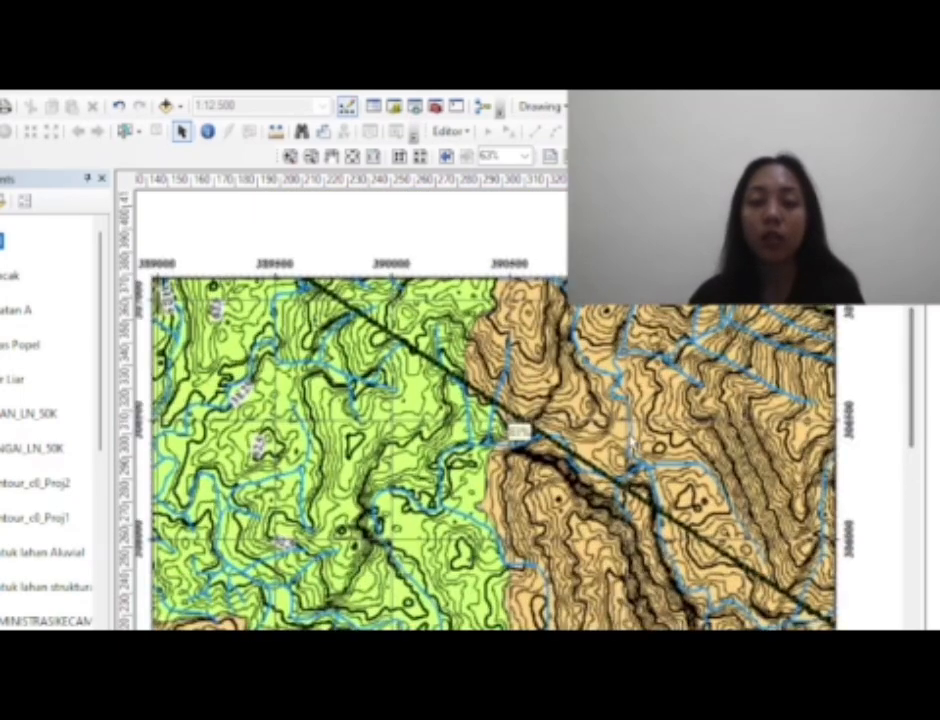
{"action": "scroll", "coordinate": [631, 441], "scroll_direction": "down", "scroll_amount": 1}
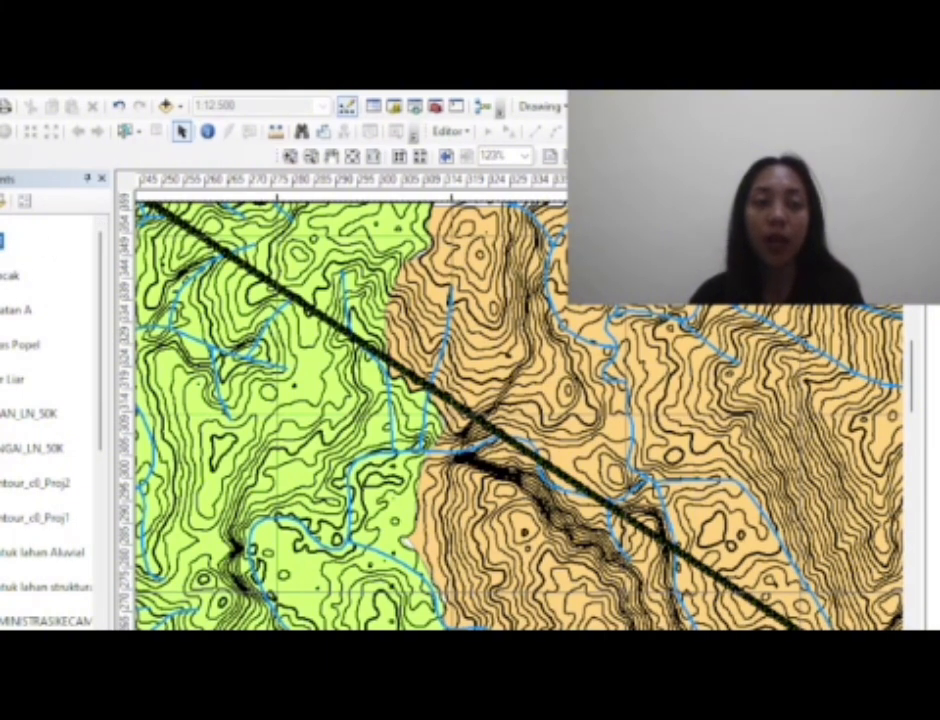
{"action": "right_click", "coordinate": [3, 242]}
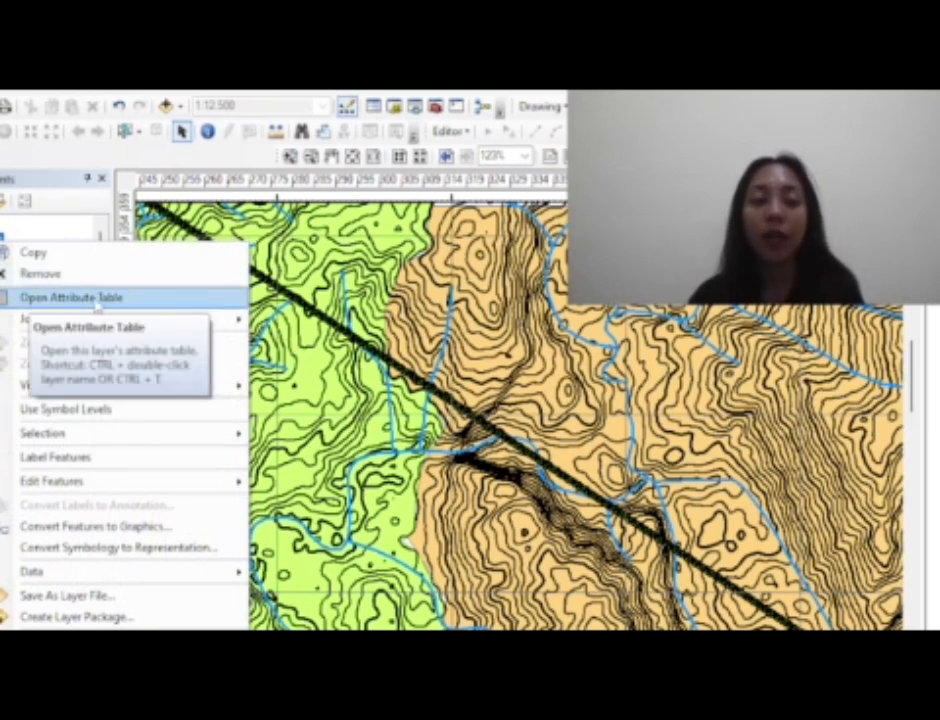
{"action": "left_click", "coordinate": [97, 300]}
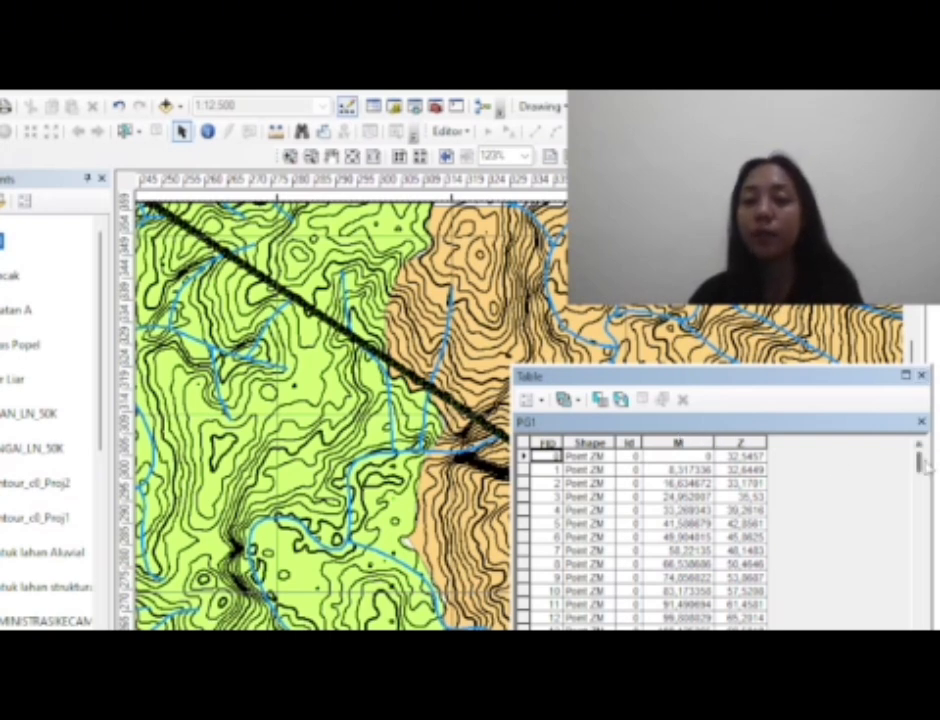
{"action": "left_click_drag", "start_coordinate": [922, 464], "coordinate": [917, 457]}
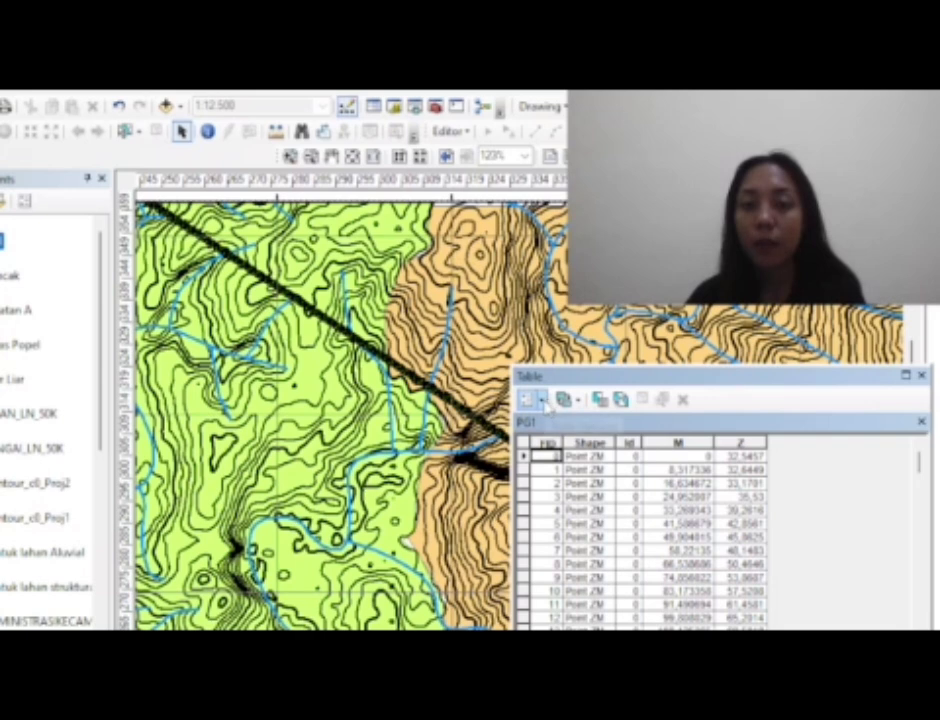
Add a Text field named Batas Bentuk Lahan to the PG1 table and accept the automatic renaming to Batas_Bent
{"action": "left_click", "coordinate": [541, 400]}
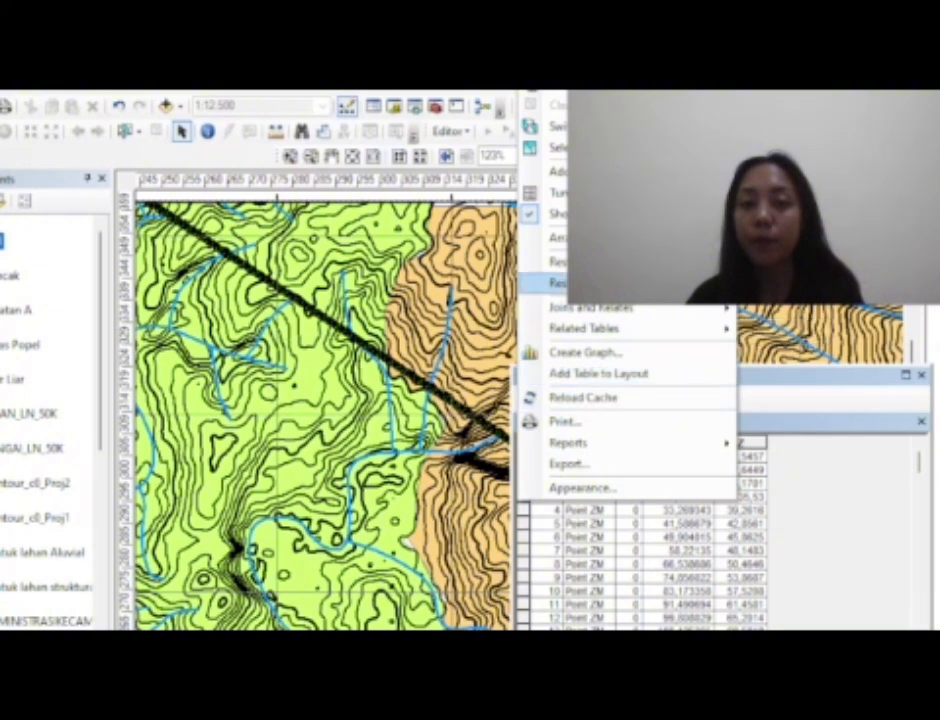
{"action": "left_click", "coordinate": [555, 171]}
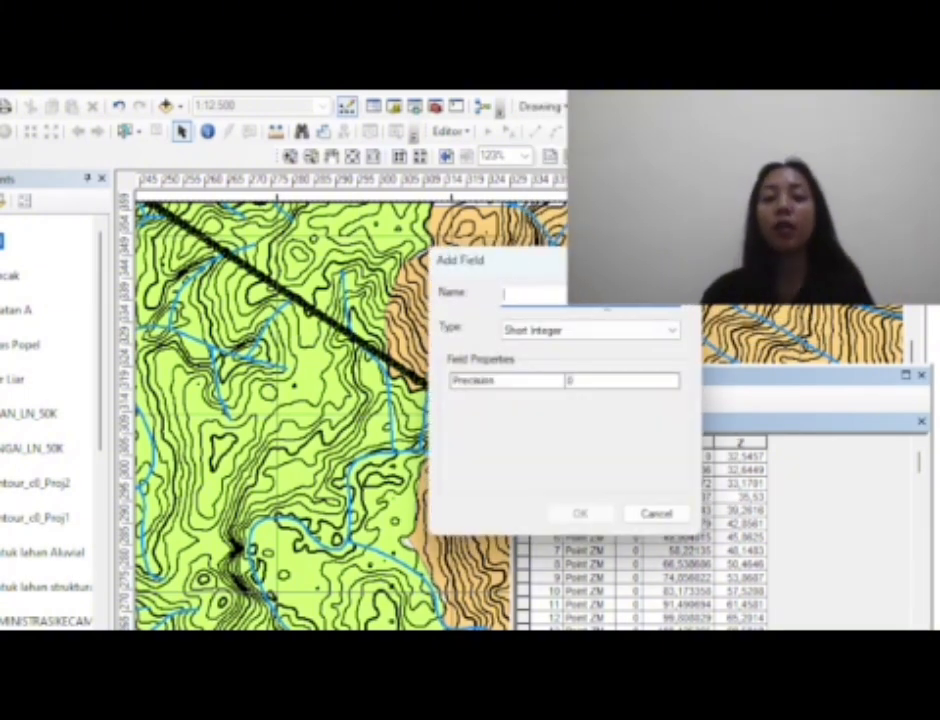
{"action": "type", "text": "Batas "}
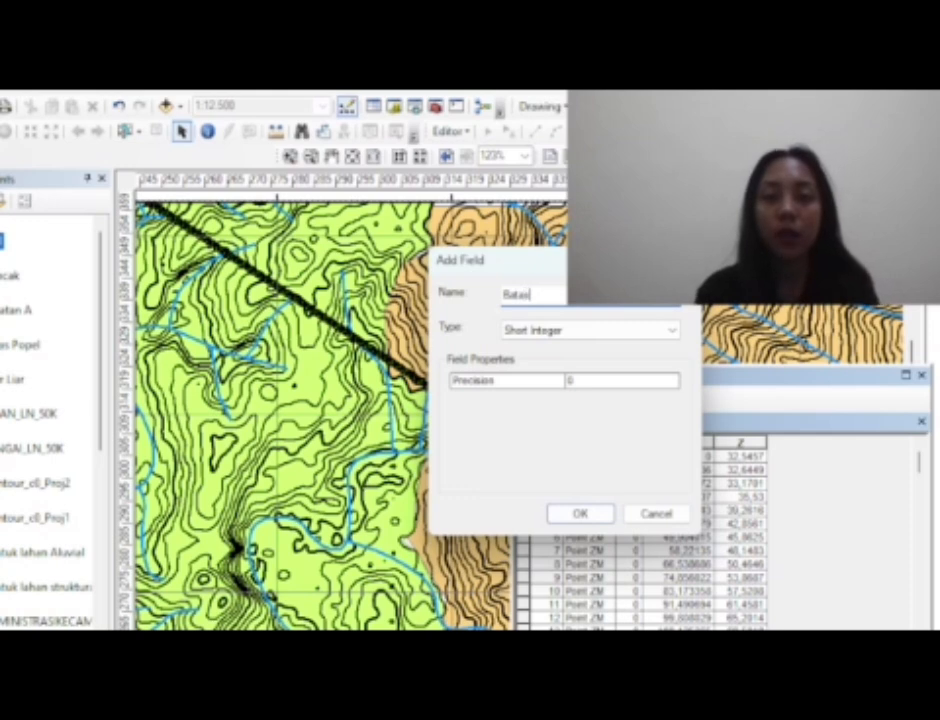
{"action": "type", "text": "Ber"}
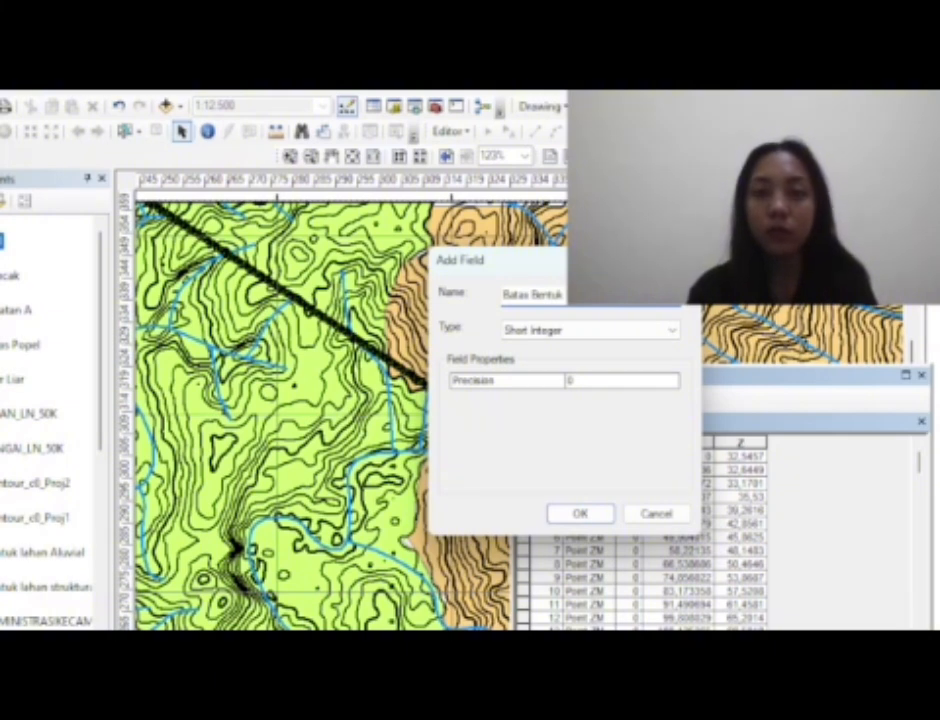
{"action": "left_click", "coordinate": [590, 336]}
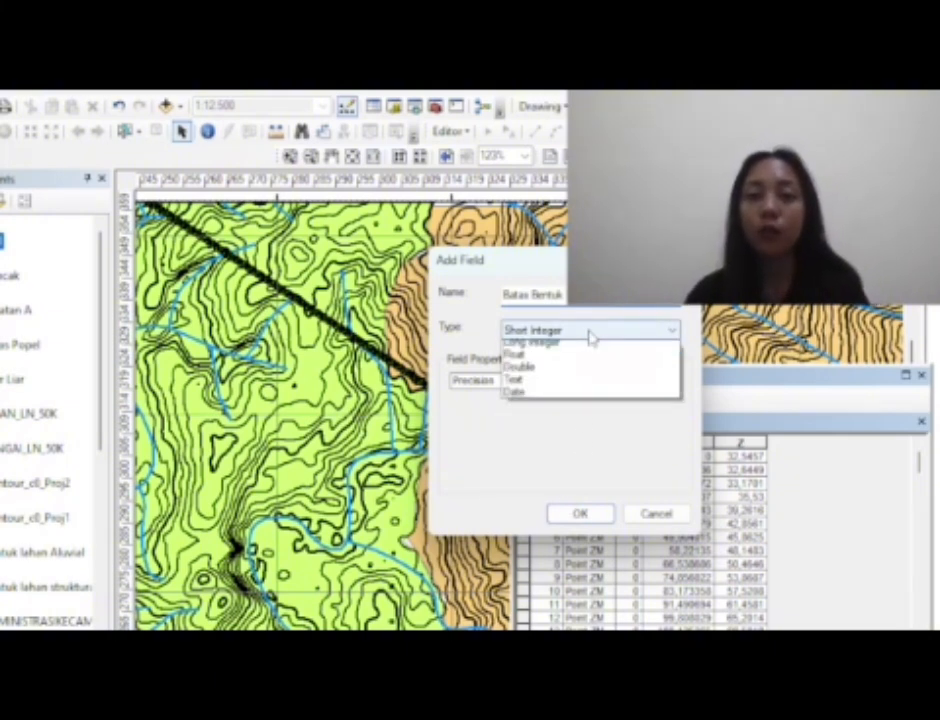
{"action": "left_click", "coordinate": [541, 399]}
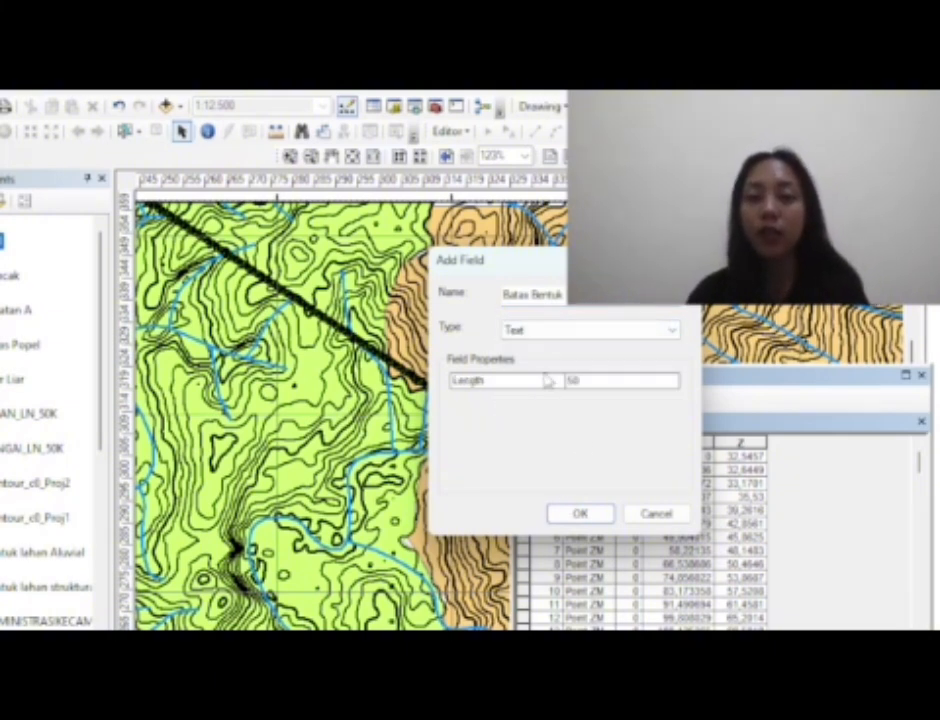
{"action": "left_click", "coordinate": [590, 515]}
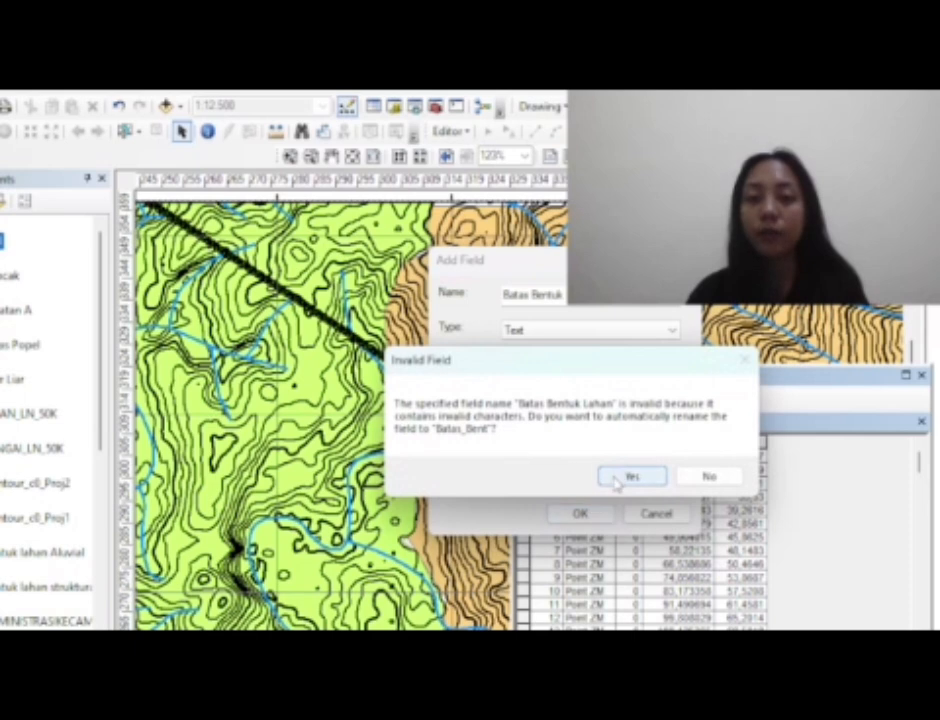
{"action": "left_click", "coordinate": [629, 477]}
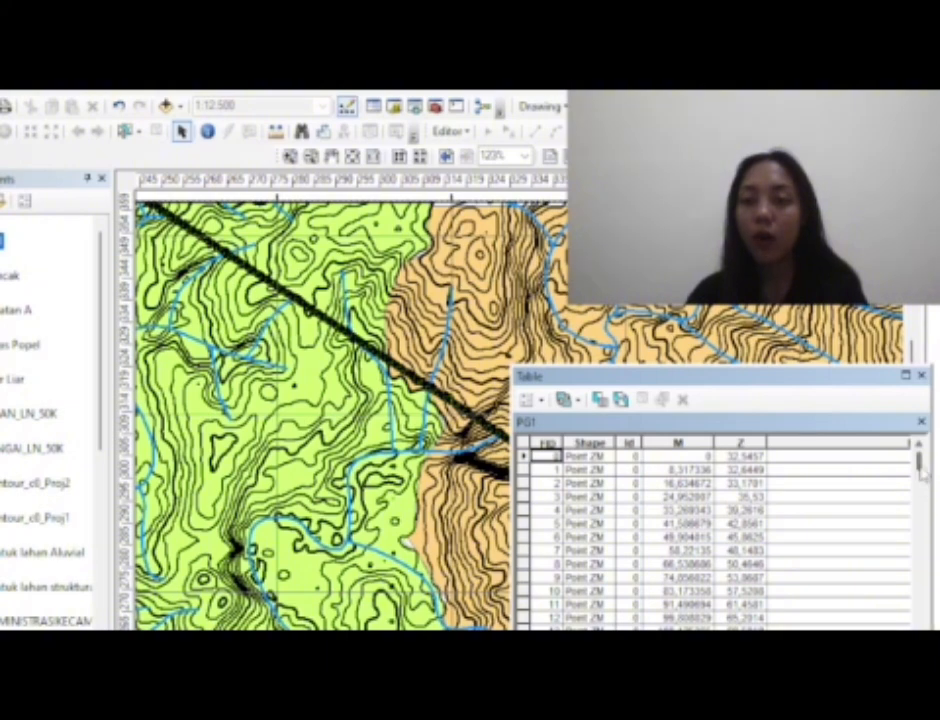
Start an edit session on the PG1 layer with the landform boundary along the section line in view
{"action": "scroll", "coordinate": [856, 497], "scroll_direction": "down", "scroll_amount": 5}
{"action": "scroll", "coordinate": [856, 497], "scroll_direction": "up", "scroll_amount": 5}
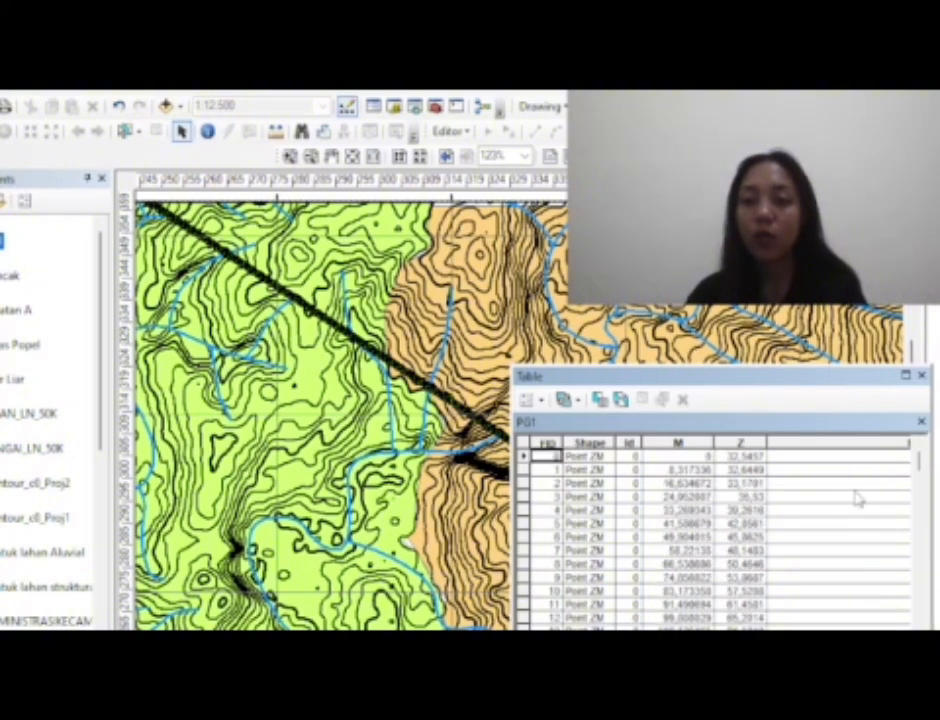
{"action": "left_click_drag", "start_coordinate": [362, 349], "coordinate": [400, 488]}
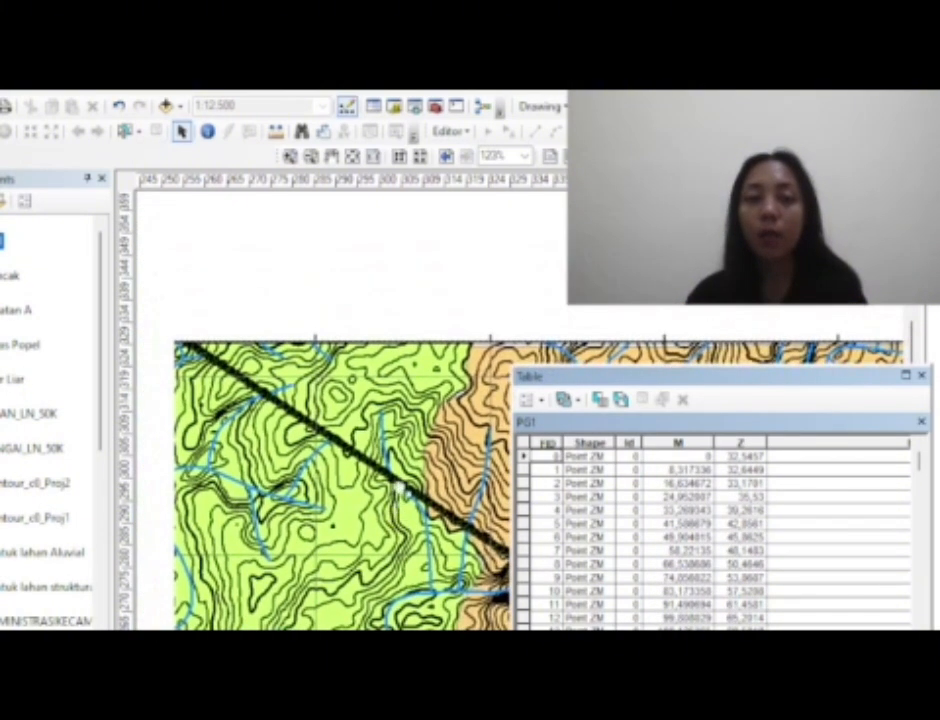
{"action": "scroll", "coordinate": [430, 510], "scroll_direction": "down", "scroll_amount": 5}
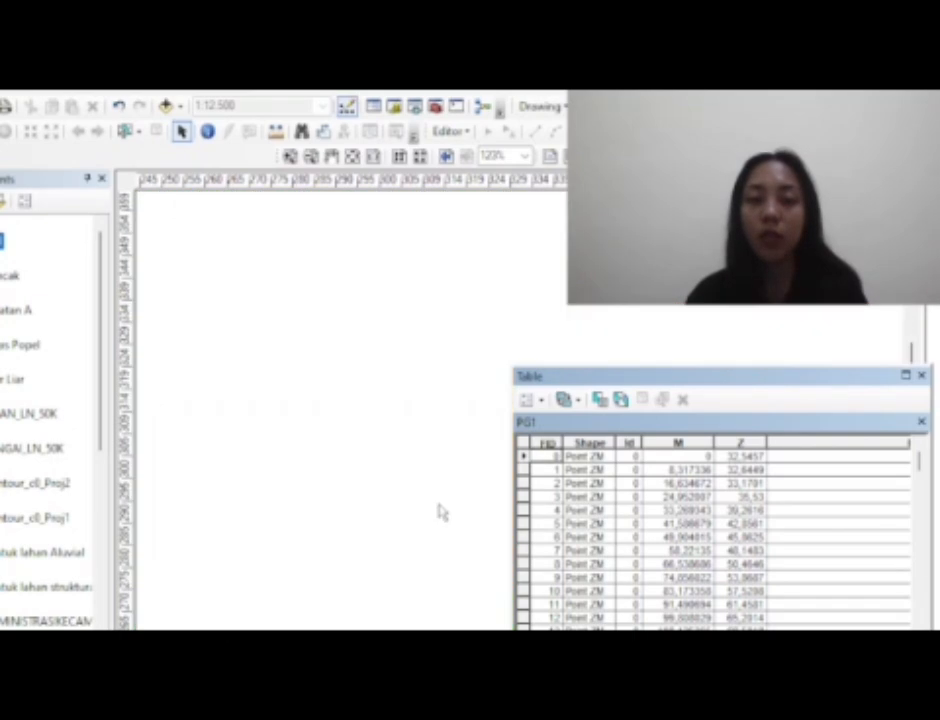
{"action": "left_click_drag", "start_coordinate": [444, 506], "coordinate": [354, 453]}
{"action": "scroll", "coordinate": [351, 452], "scroll_direction": "down", "scroll_amount": 5}
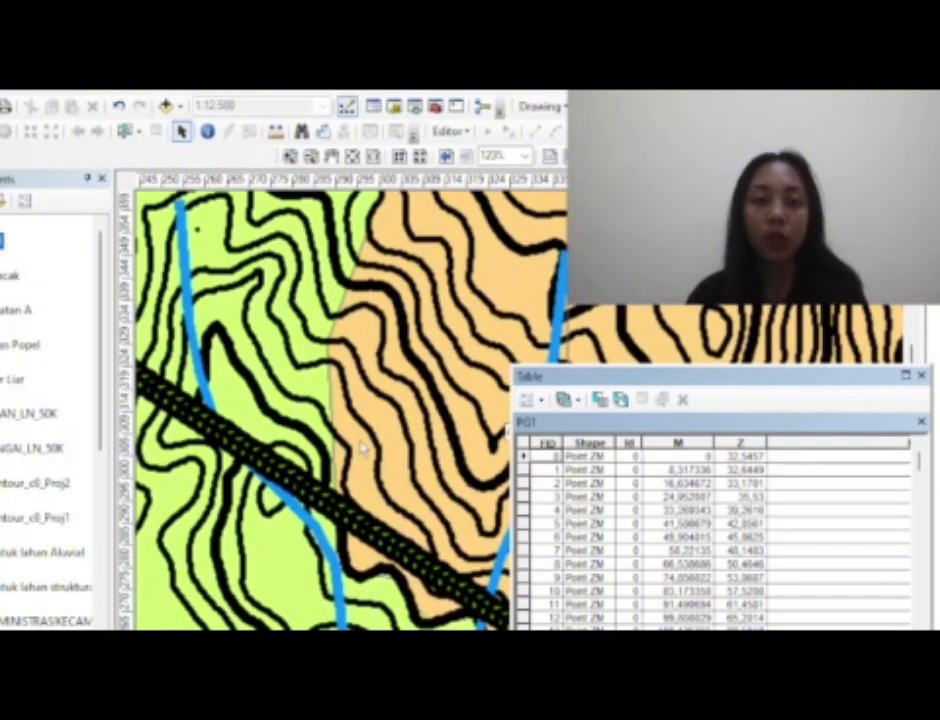
{"action": "right_click", "coordinate": [5, 242]}
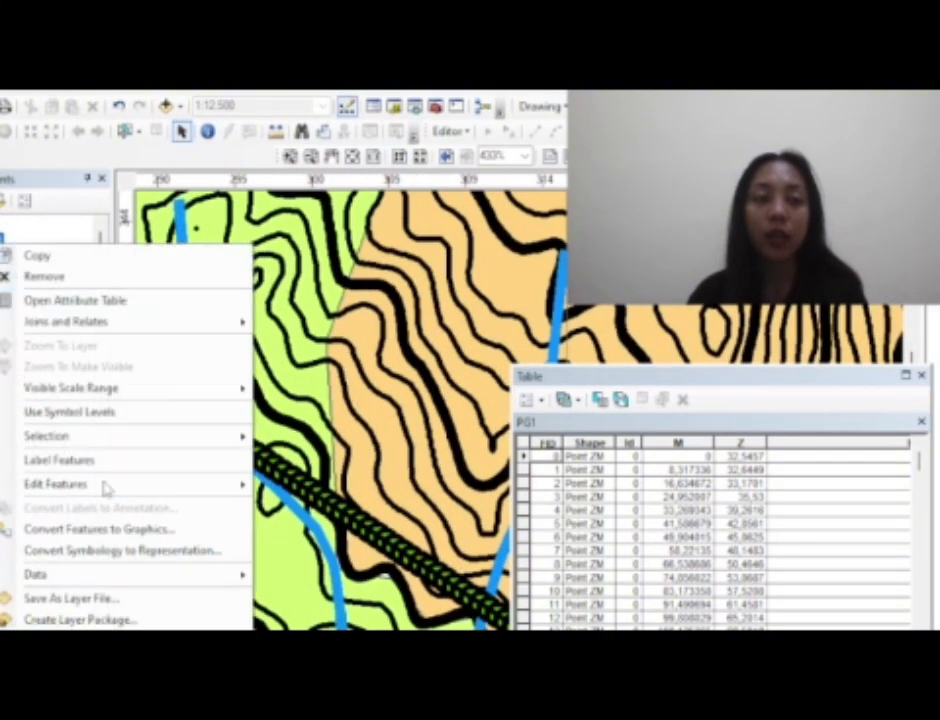
{"action": "mouse_move", "coordinate": [105, 489]}
{"action": "left_click", "coordinate": [300, 487]}
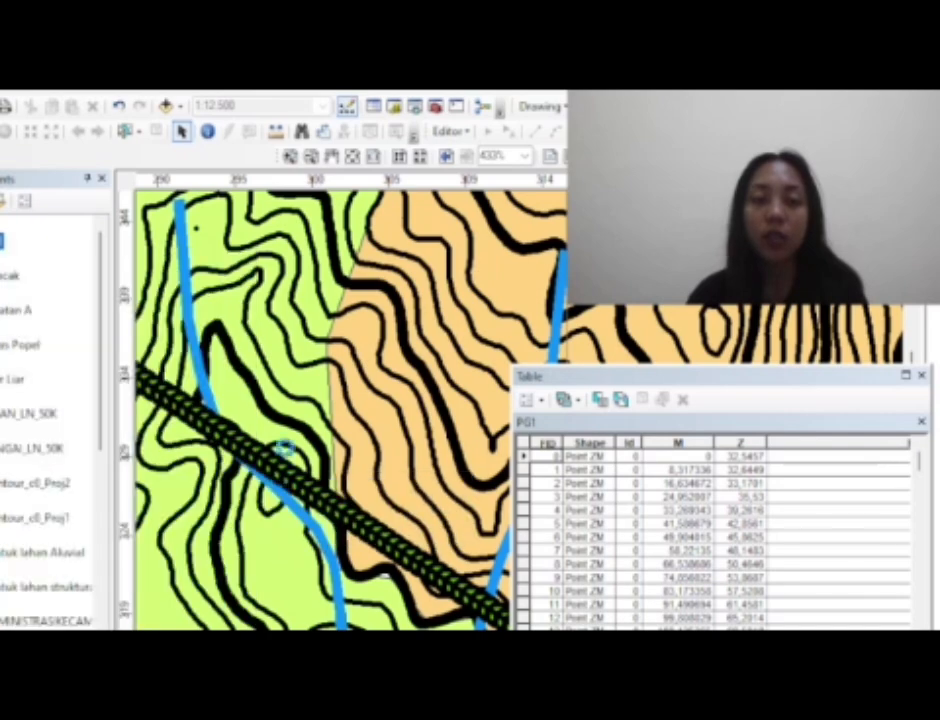
{"action": "left_click", "coordinate": [664, 607]}
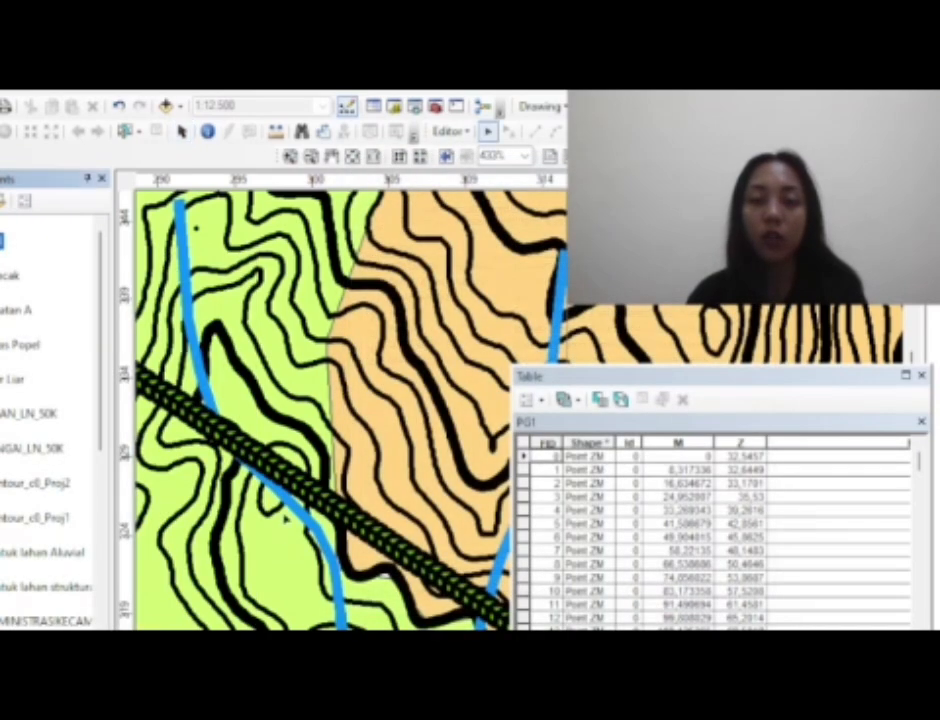
Select the PG1 point where the section line crosses the green and orange landform boundary, and find its record in the table
{"action": "scroll", "coordinate": [303, 544], "scroll_direction": "up", "scroll_amount": 3}
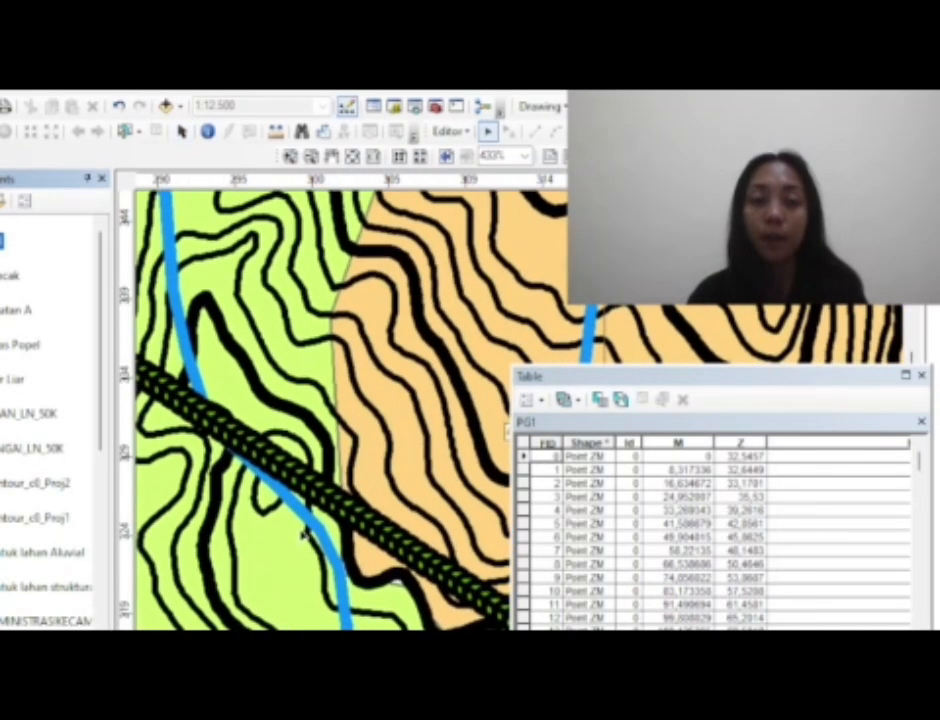
{"action": "scroll", "coordinate": [303, 530], "scroll_direction": "up", "scroll_amount": 2}
{"action": "scroll", "coordinate": [303, 530], "scroll_direction": "up", "scroll_amount": 2}
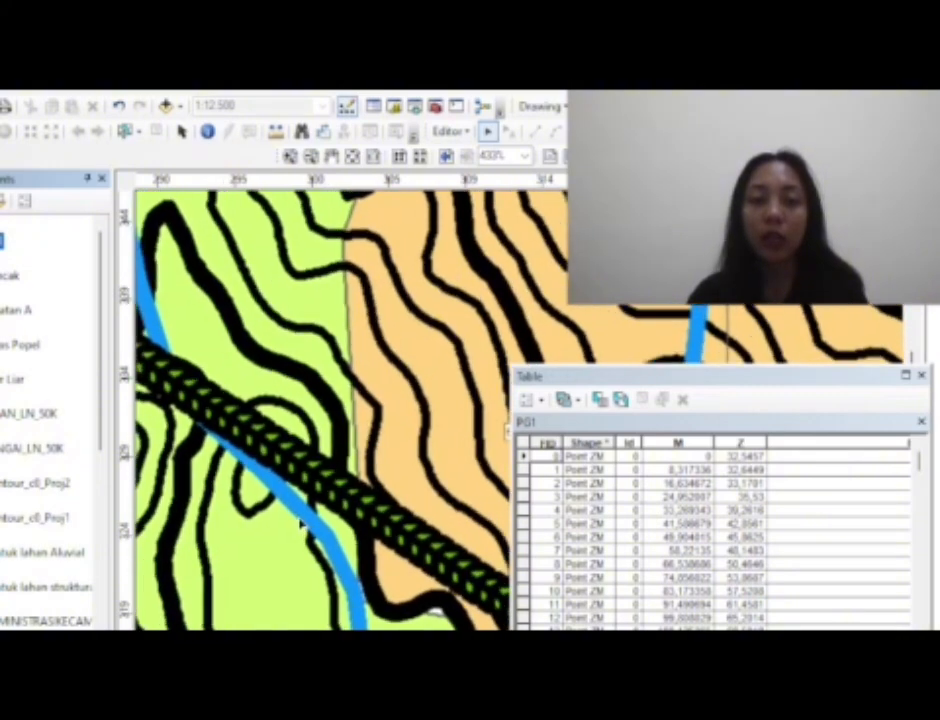
{"action": "scroll", "coordinate": [301, 525], "scroll_direction": "down", "scroll_amount": 2}
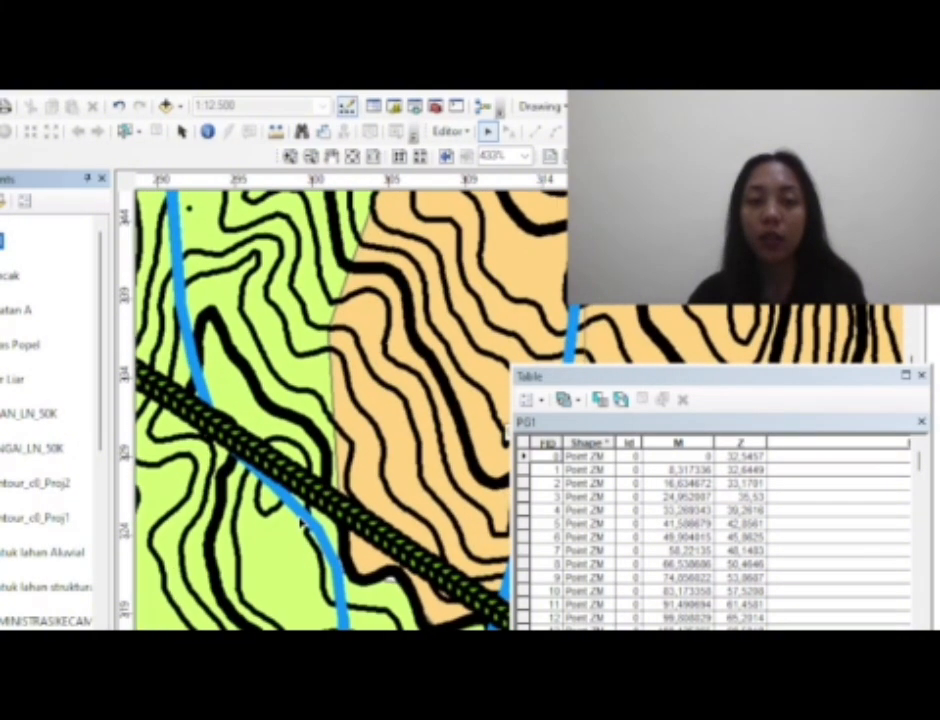
{"action": "scroll", "coordinate": [302, 524], "scroll_direction": "up", "scroll_amount": 2}
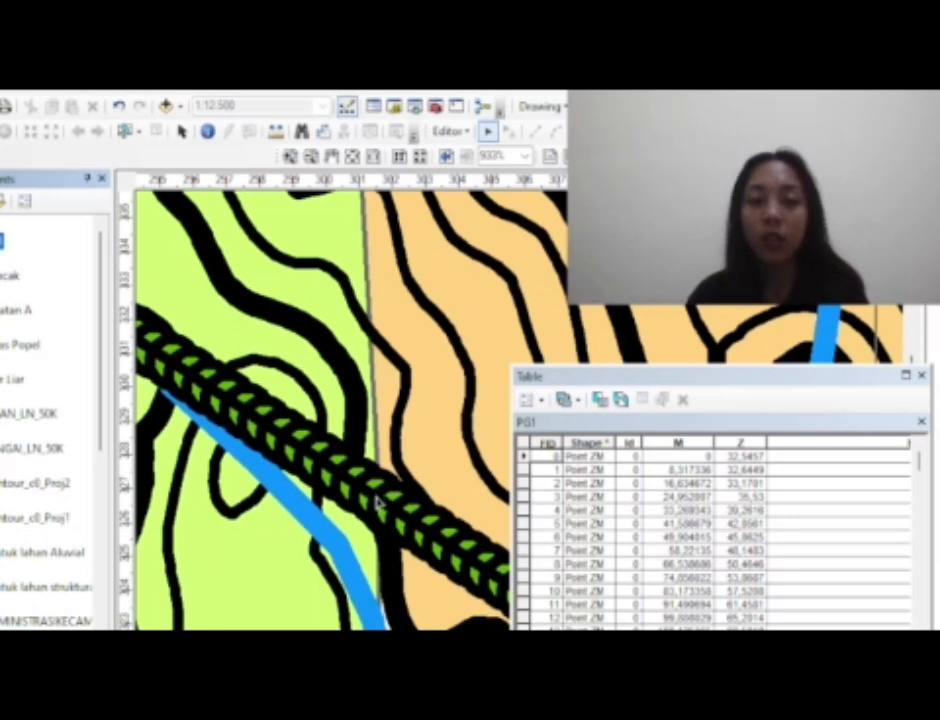
{"action": "double_click", "coordinate": [378, 503]}
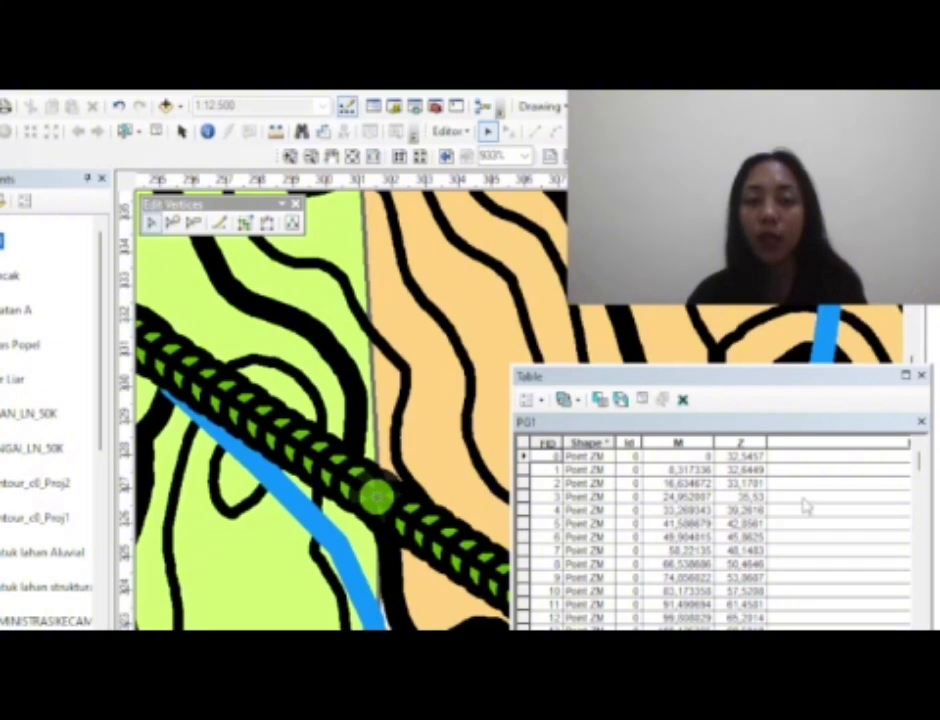
{"action": "left_click_drag", "start_coordinate": [919, 462], "coordinate": [922, 543]}
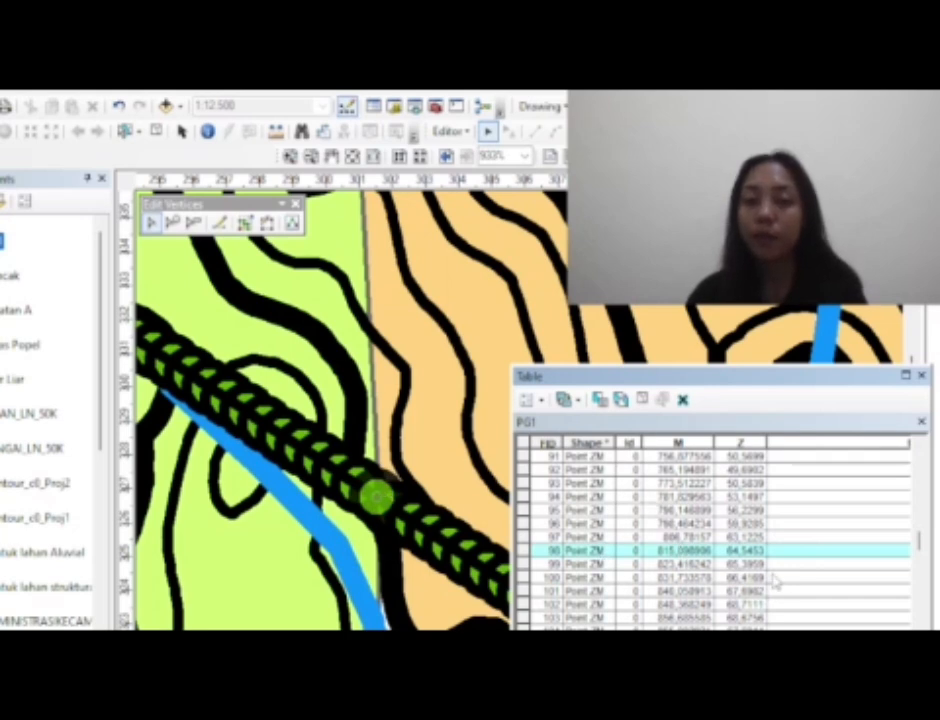
Enter "Batas struktural dan aluvial" in the selected point's Batas_Bent field and save the edits
{"action": "left_click", "coordinate": [797, 550]}
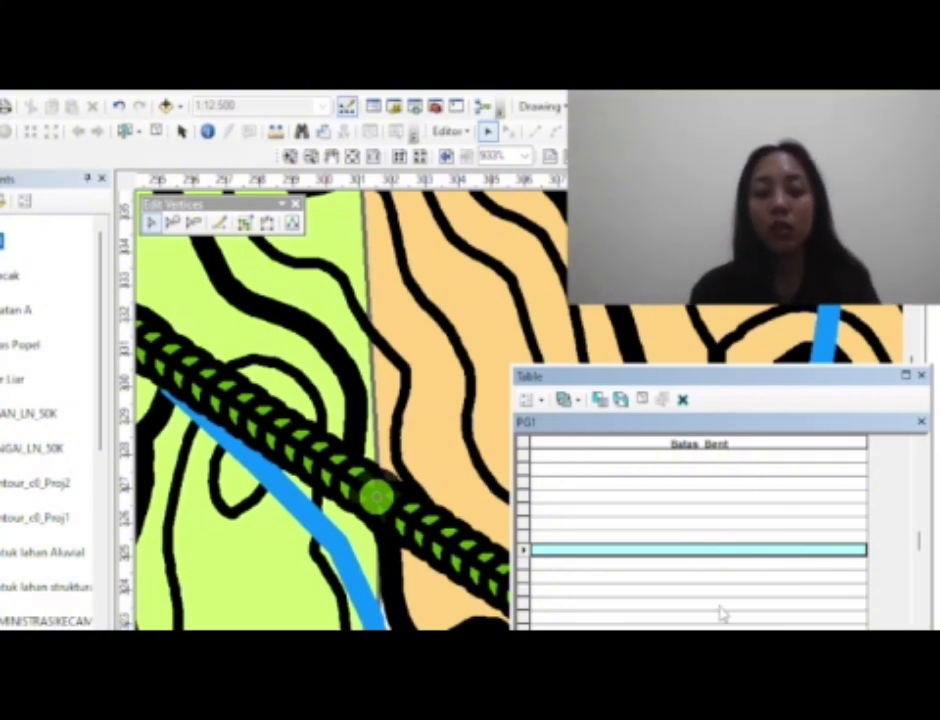
{"action": "type", "text": "0"}
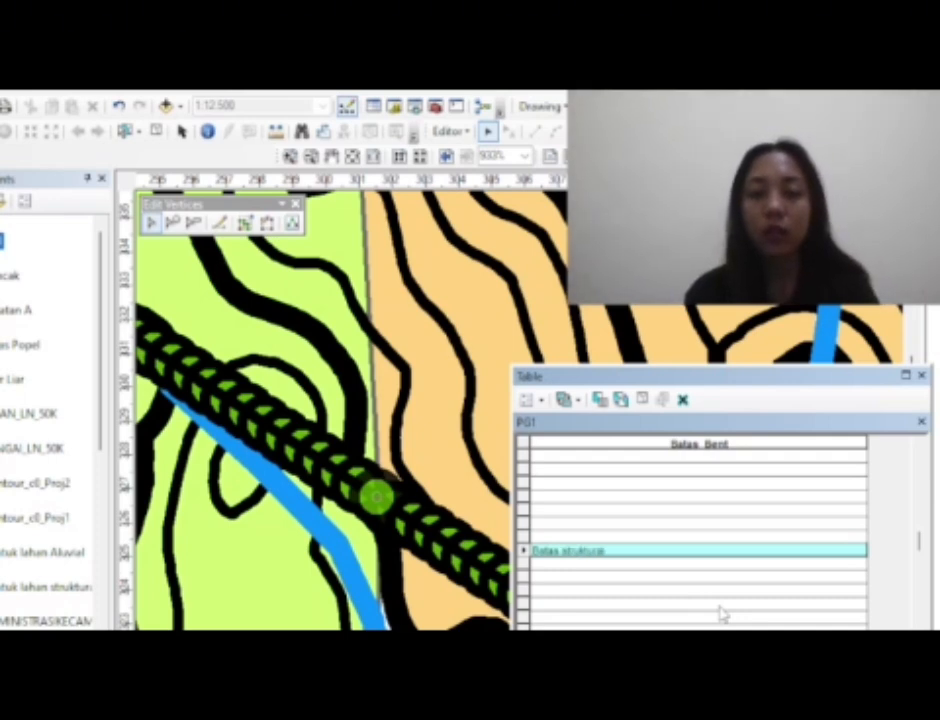
{"action": "type", "text": "pe"}
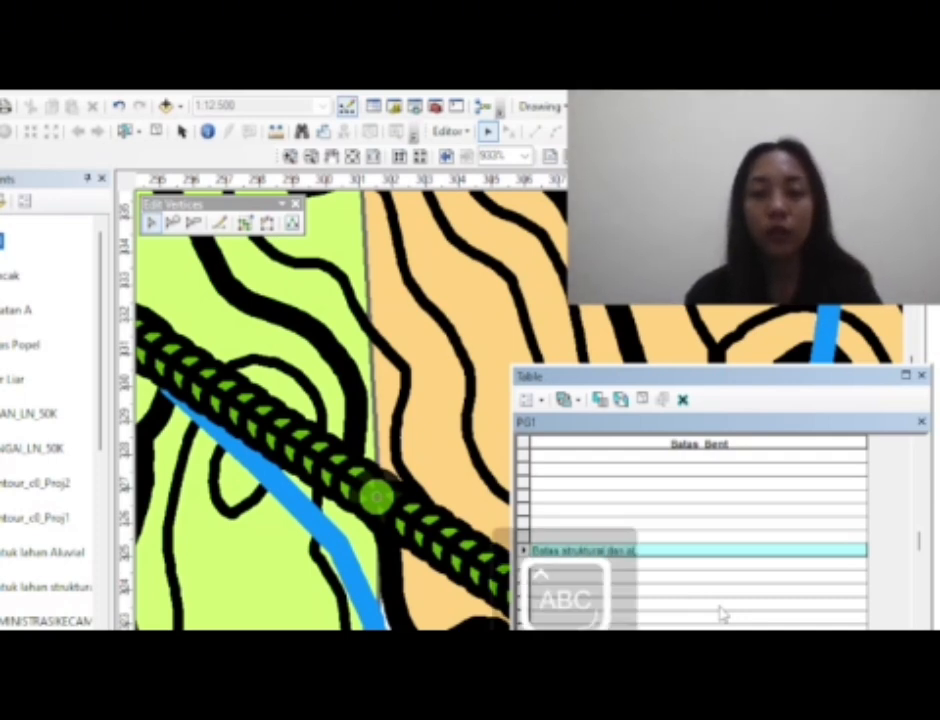
{"action": "key", "text": "Caps_Lock"}
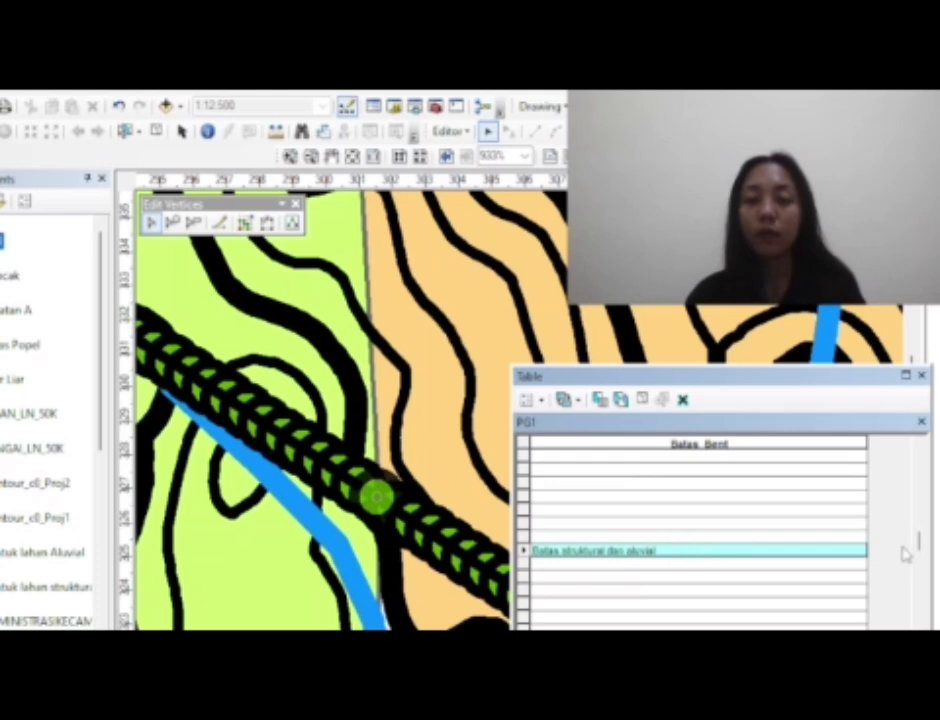
{"action": "mouse_move", "coordinate": [922, 553]}
{"action": "left_mouse_down"}
{"action": "mouse_move", "coordinate": [921, 522]}
{"action": "mouse_move", "coordinate": [921, 547]}
{"action": "left_mouse_up"}
{"action": "left_click", "coordinate": [452, 131]}
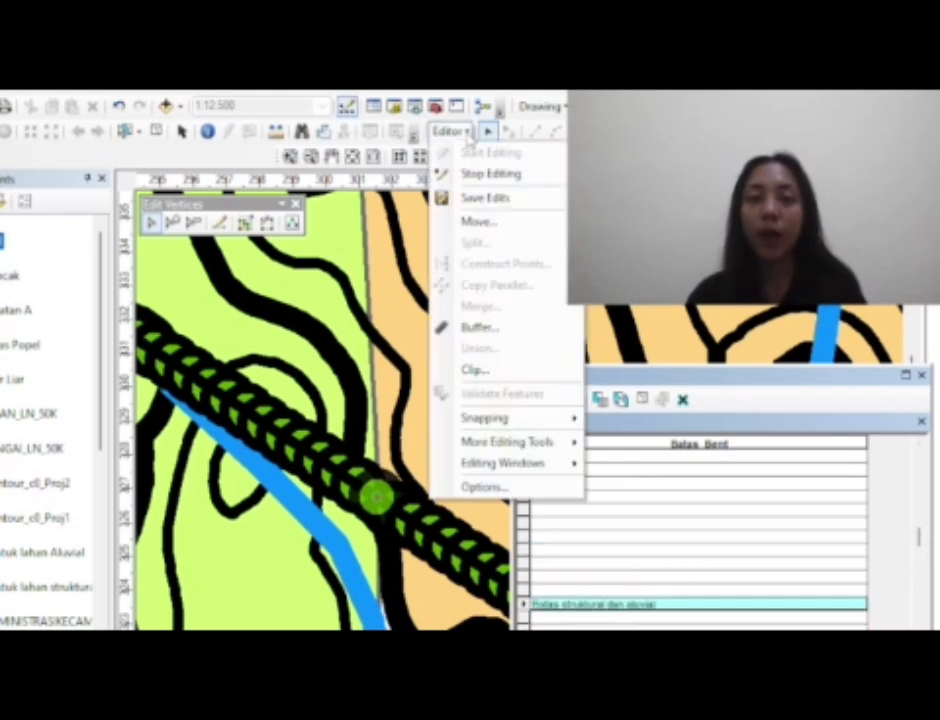
{"action": "left_click", "coordinate": [487, 198]}
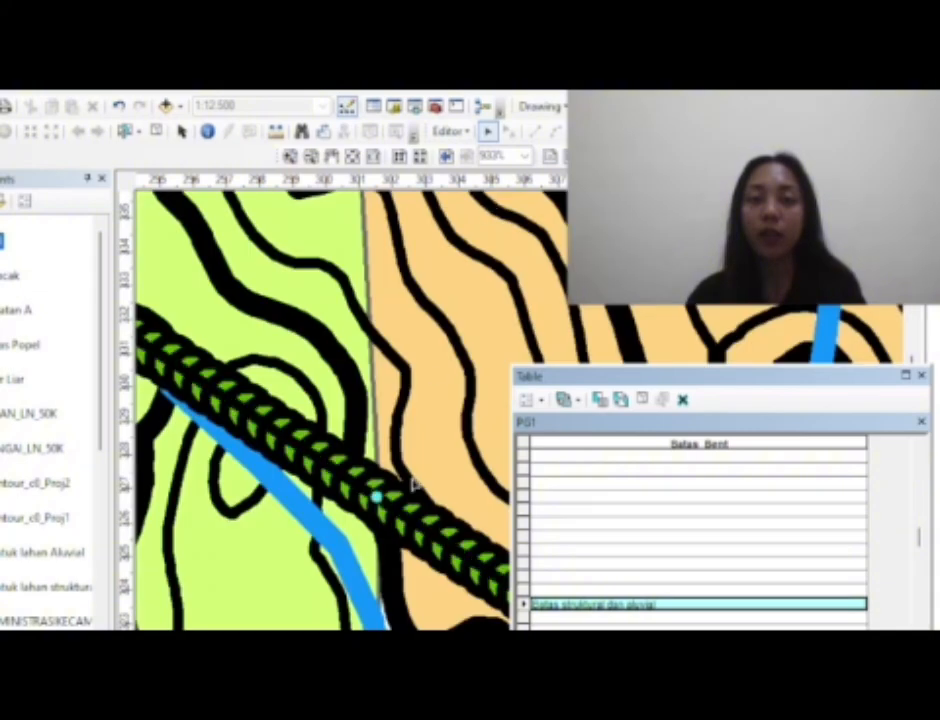
{"action": "scroll", "coordinate": [412, 484], "scroll_direction": "up", "scroll_amount": 4}
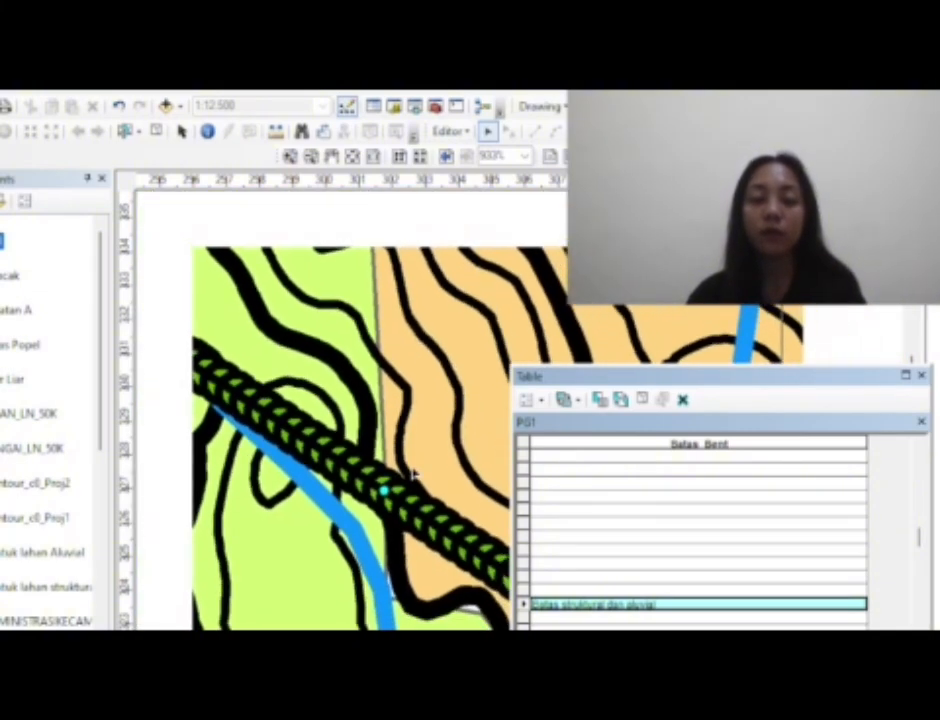
Examine the section line along its length for further points where it crosses a boundary between structural and alluvial landforms
{"action": "scroll", "coordinate": [413, 476], "scroll_direction": "up", "scroll_amount": 3}
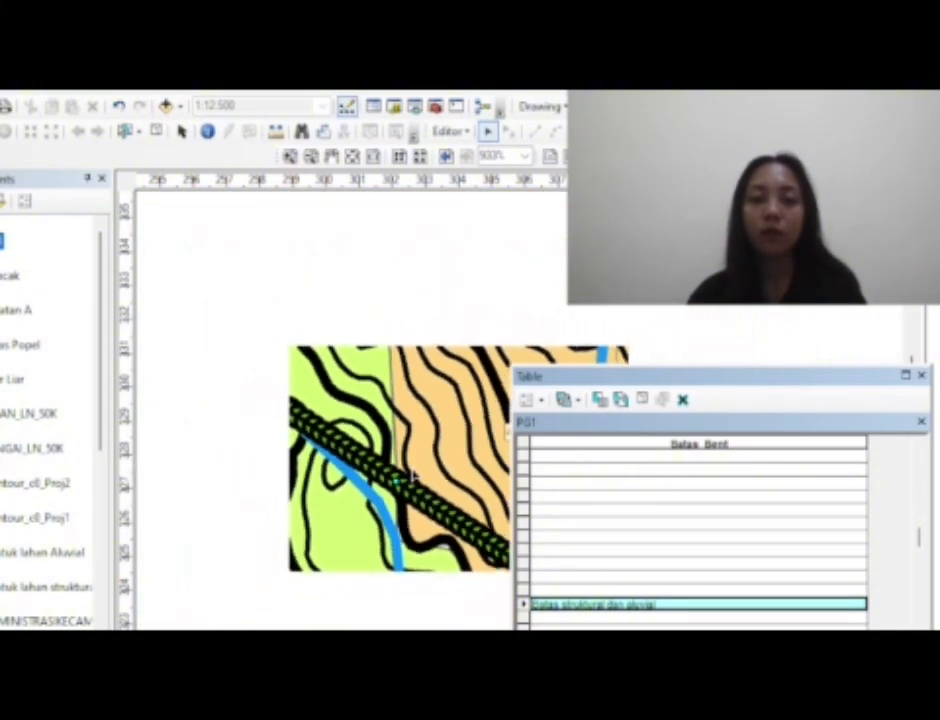
{"action": "scroll", "coordinate": [412, 478], "scroll_direction": "down", "scroll_amount": 3}
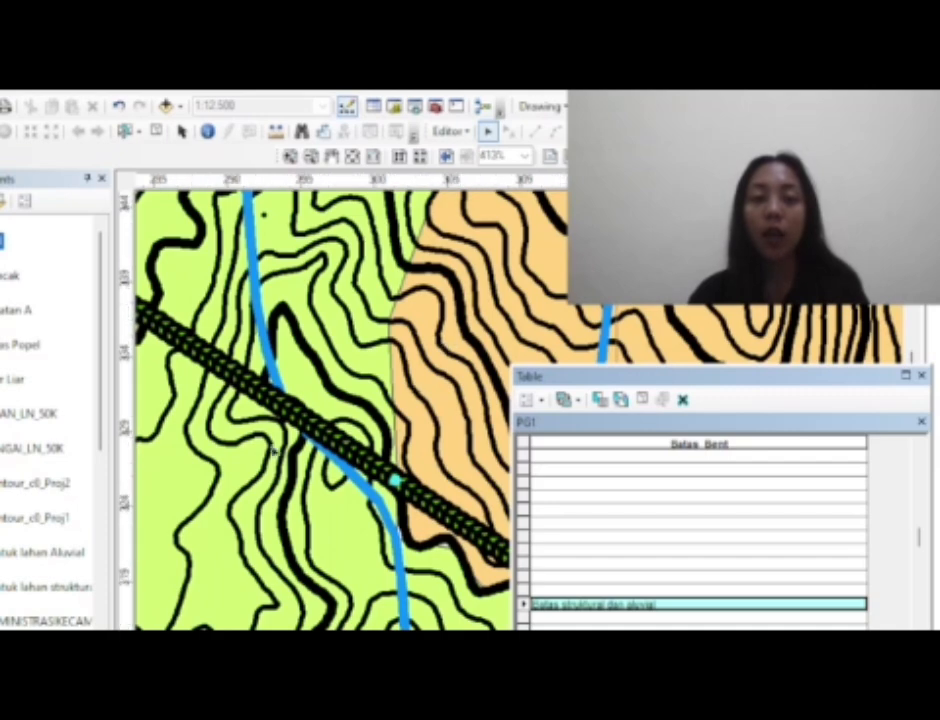
{"action": "scroll", "coordinate": [273, 397], "scroll_direction": "up", "scroll_amount": 2}
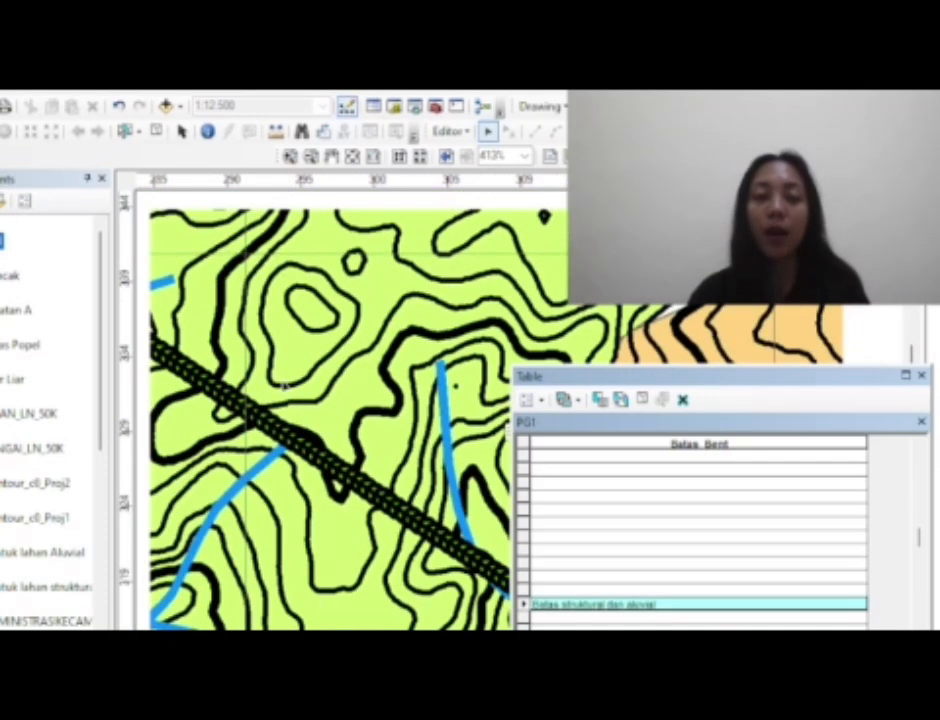
{"action": "scroll", "coordinate": [285, 385], "scroll_direction": "up", "scroll_amount": 1}
{"action": "scroll", "coordinate": [285, 385], "scroll_direction": "down", "scroll_amount": 2}
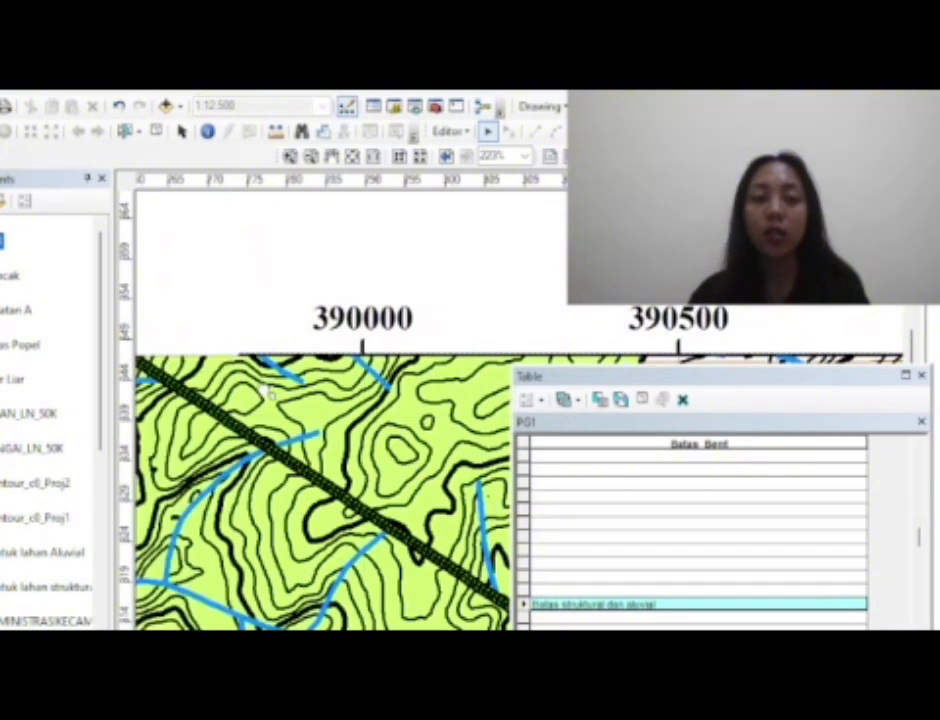
{"action": "left_click_drag", "start_coordinate": [268, 392], "coordinate": [180, 273]}
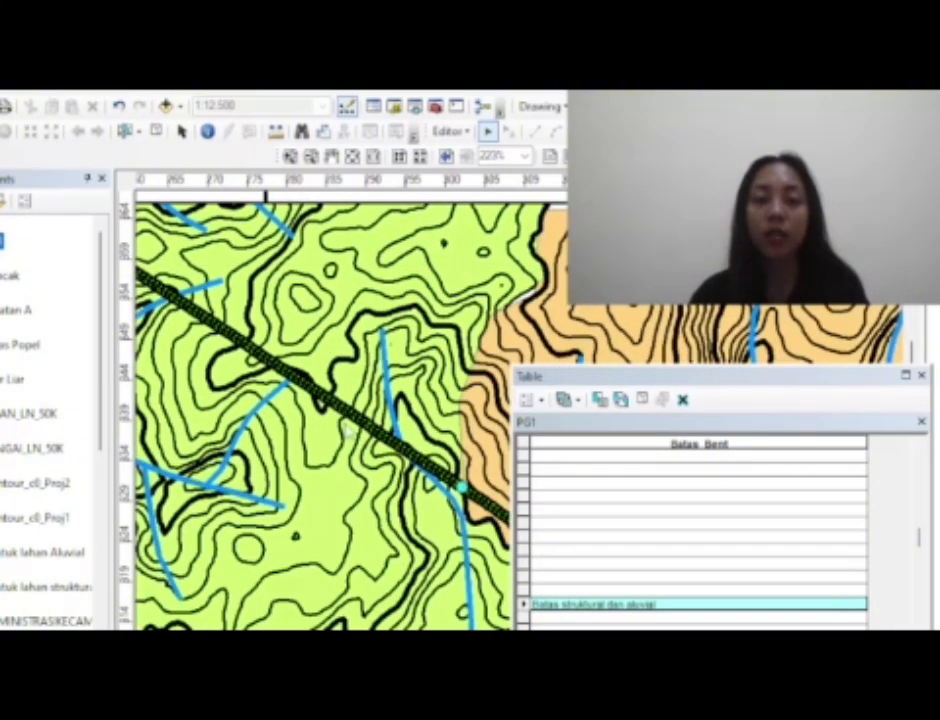
{"action": "left_click_drag", "start_coordinate": [413, 472], "coordinate": [169, 320]}
{"action": "left_click_drag", "start_coordinate": [420, 465], "coordinate": [161, 316]}
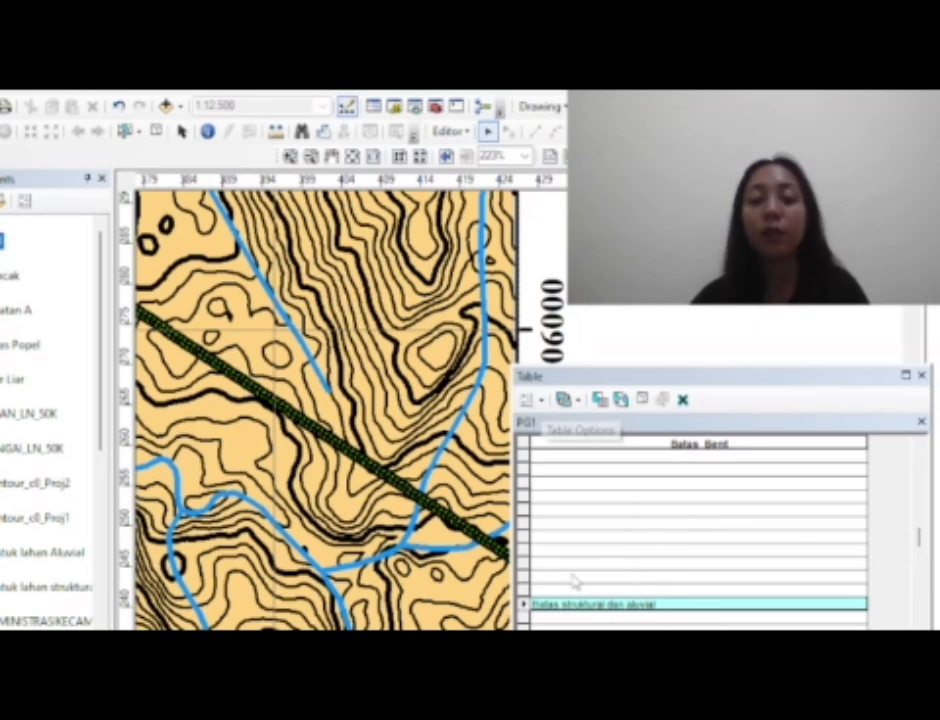
Bring up the report and export commands for the PG1 attribute table
{"action": "left_click", "coordinate": [538, 398]}
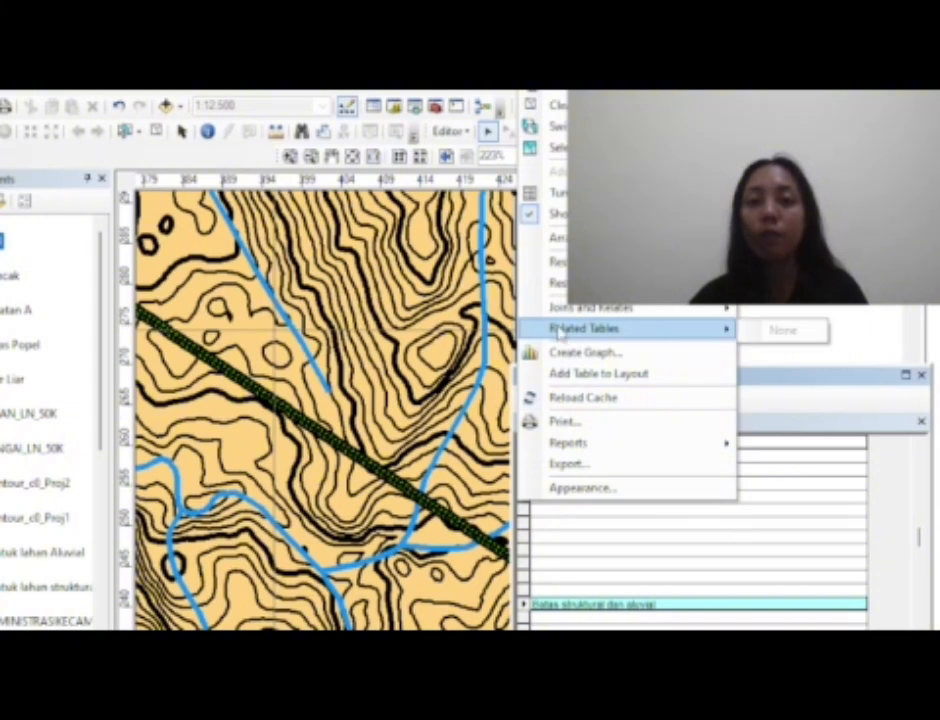
{"action": "mouse_move", "coordinate": [590, 450]}
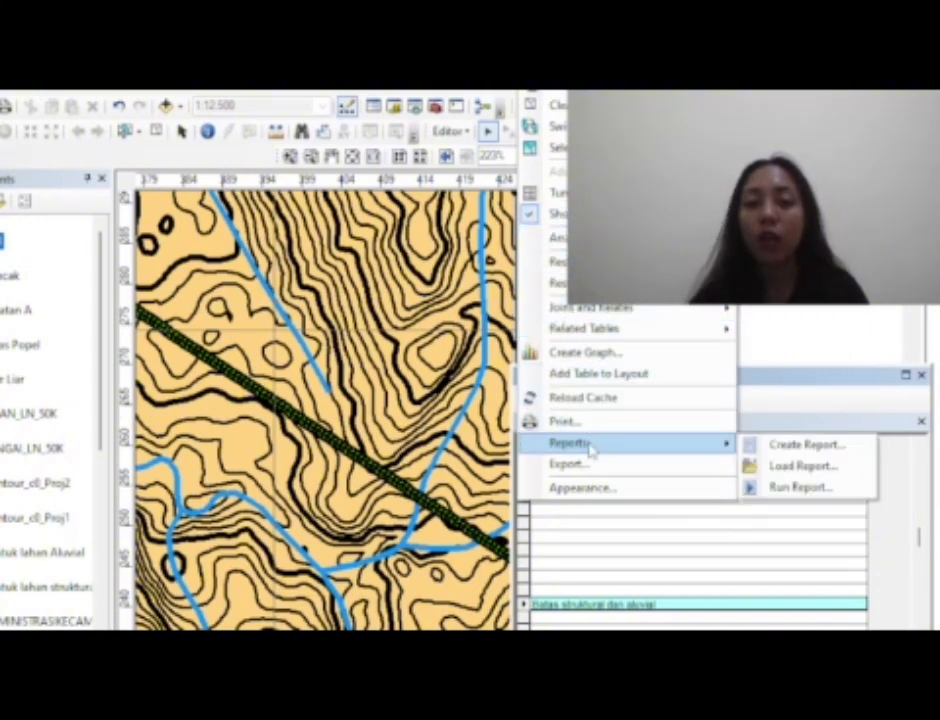
Begin exporting the table's selected records to the PETA GEOMORFO folder, naming the output Sayatan A
{"action": "left_click", "coordinate": [700, 463]}
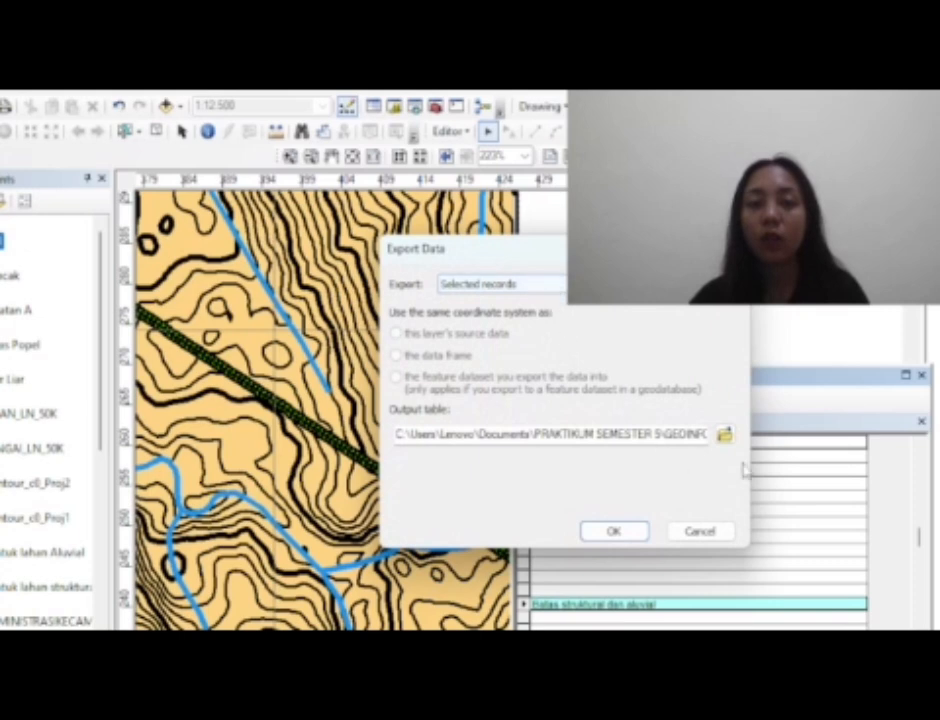
{"action": "left_click", "coordinate": [724, 434]}
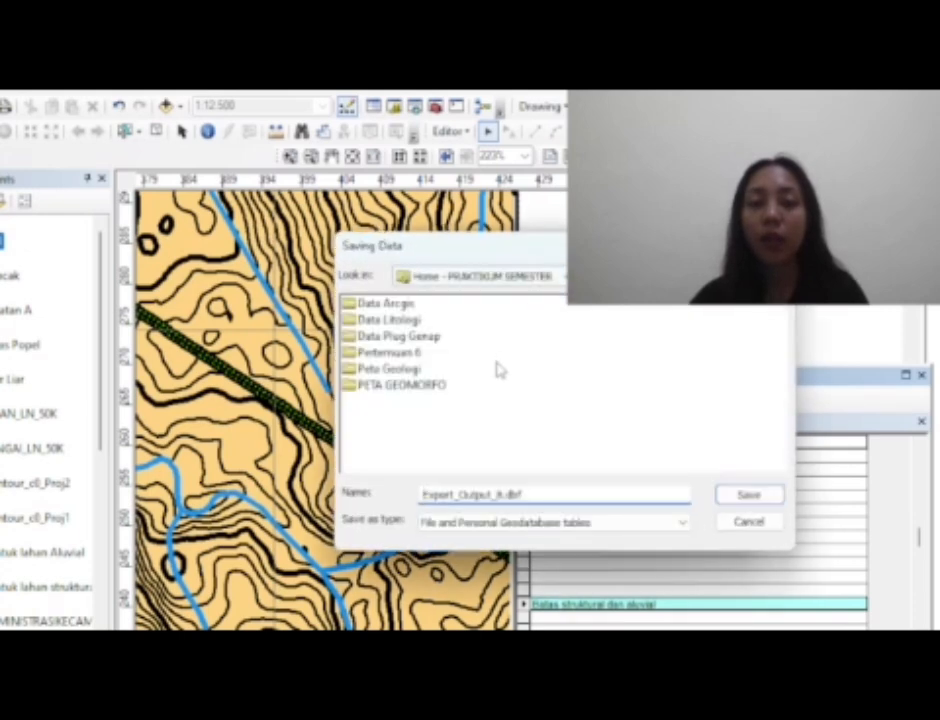
{"action": "double_click", "coordinate": [438, 390]}
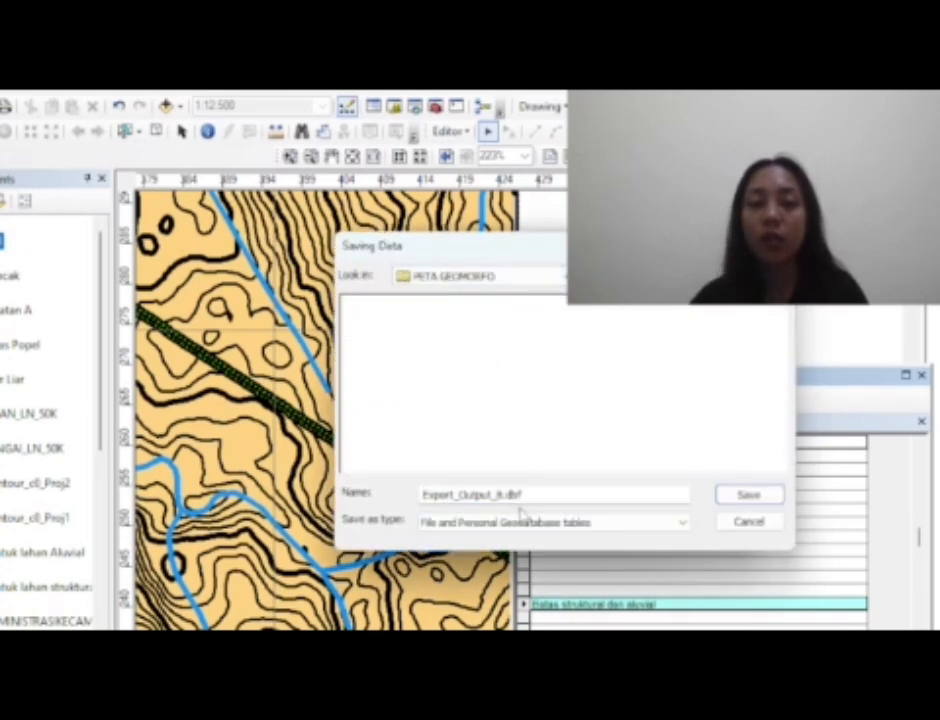
{"action": "left_click_drag", "start_coordinate": [527, 491], "coordinate": [394, 489]}
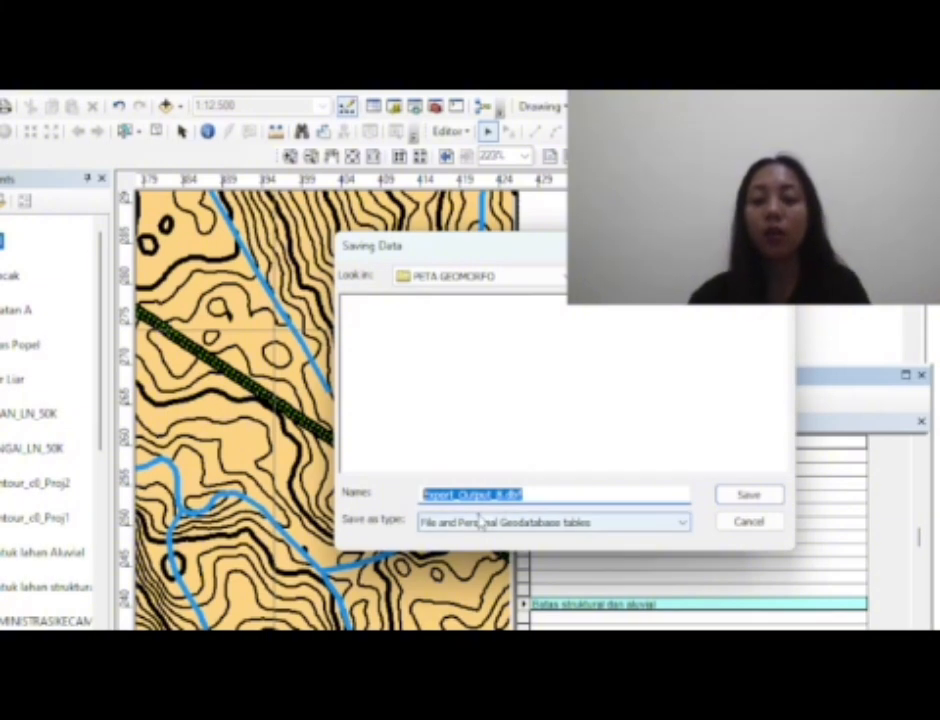
{"action": "key", "text": "BackSpace"}
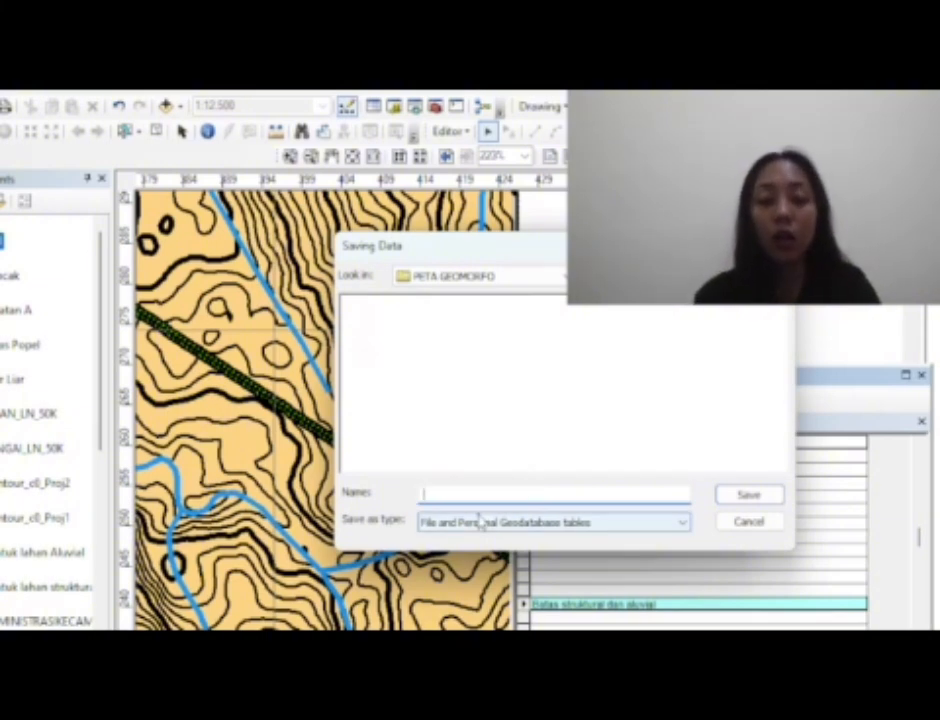
{"action": "type", "text": "sayatan "}
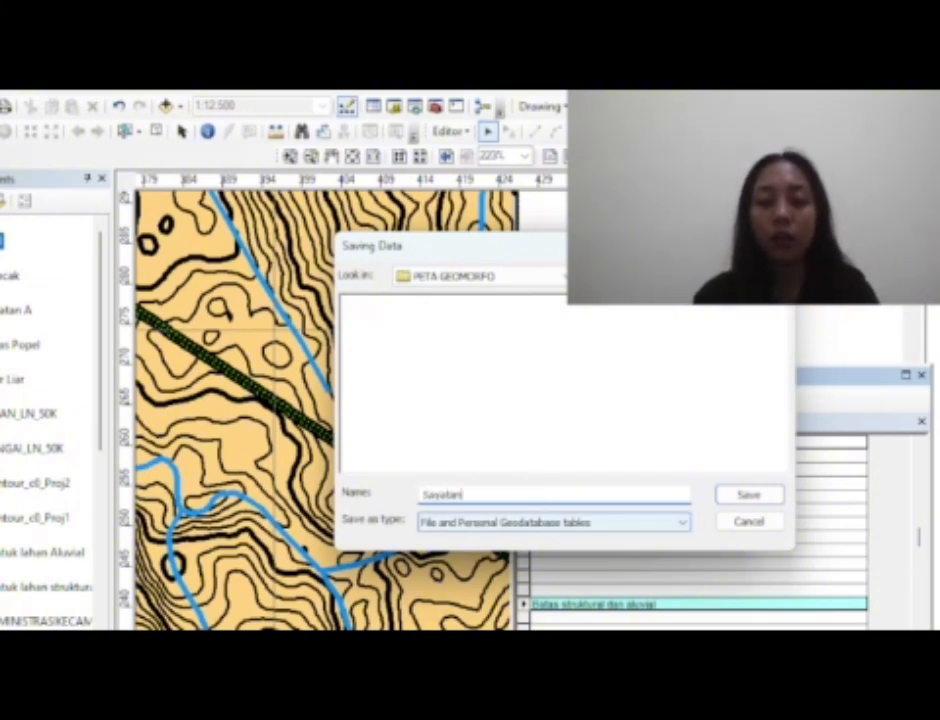
{"action": "type", "text": "A"}
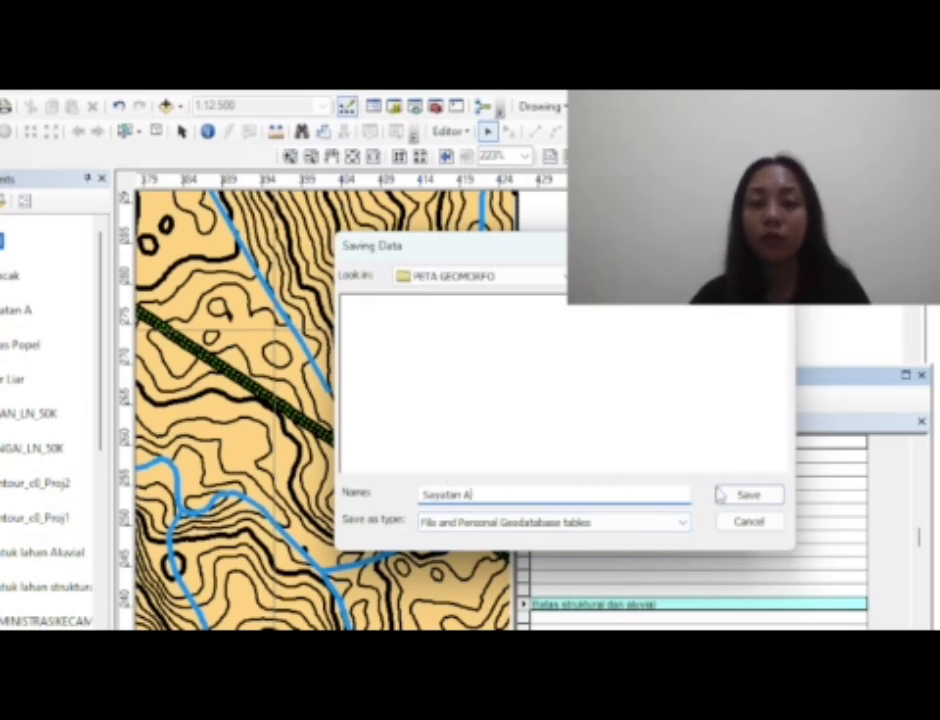
Save the export in Text File format, run it, and add the new table to the current map
{"action": "left_click", "coordinate": [680, 528]}
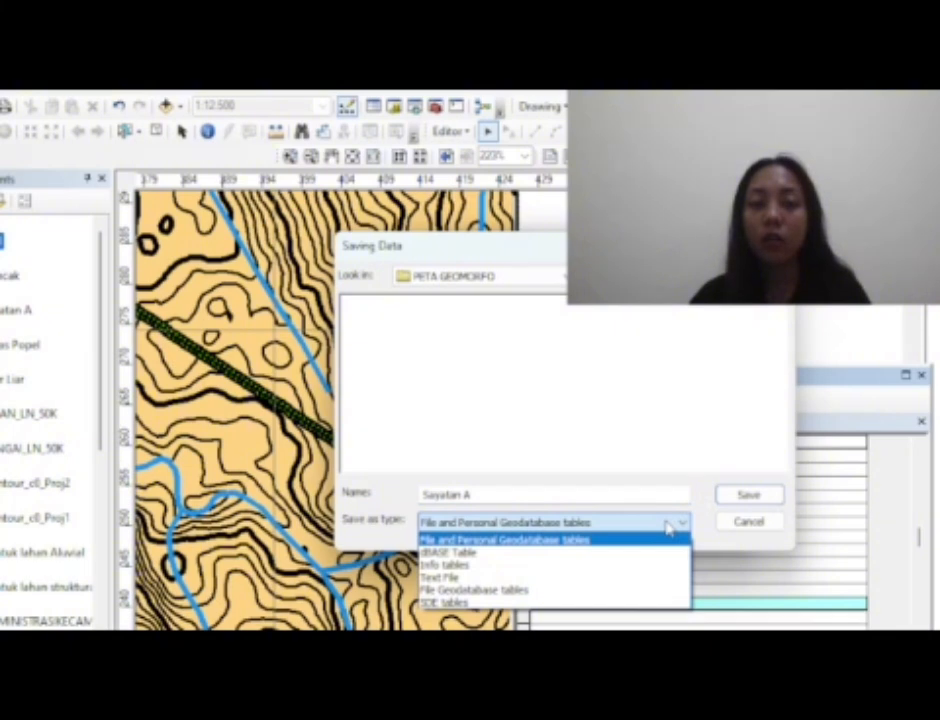
{"action": "left_click", "coordinate": [488, 577]}
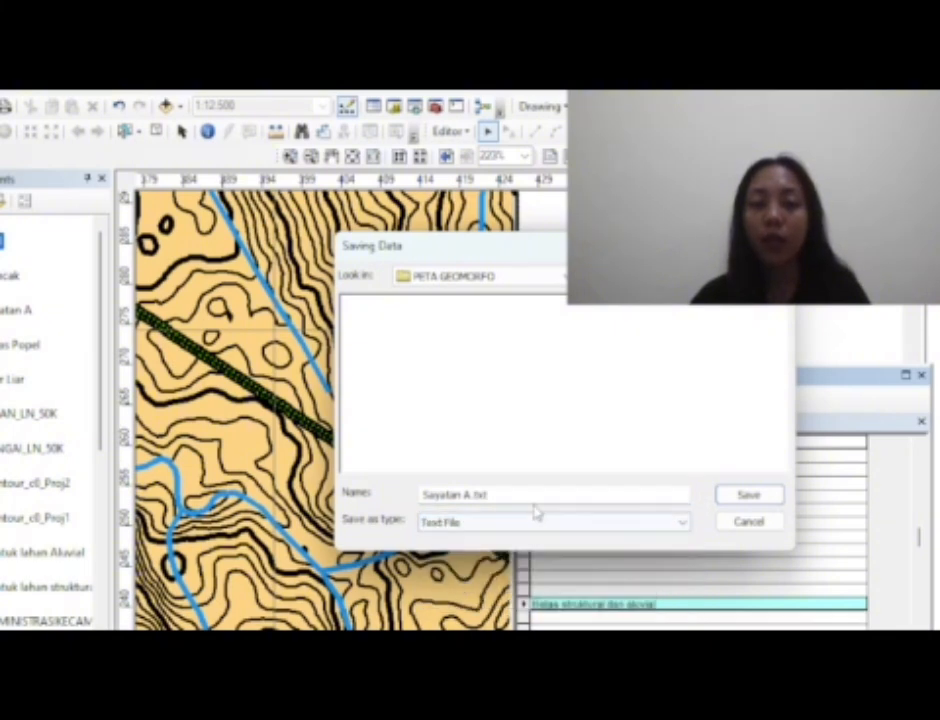
{"action": "left_click", "coordinate": [728, 497]}
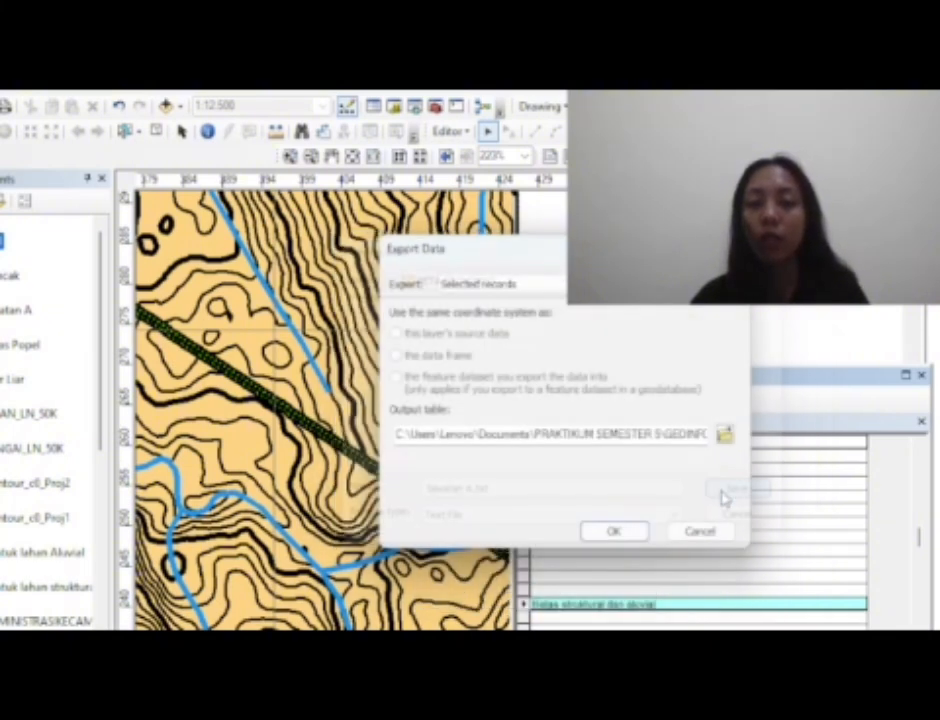
{"action": "left_click", "coordinate": [614, 533]}
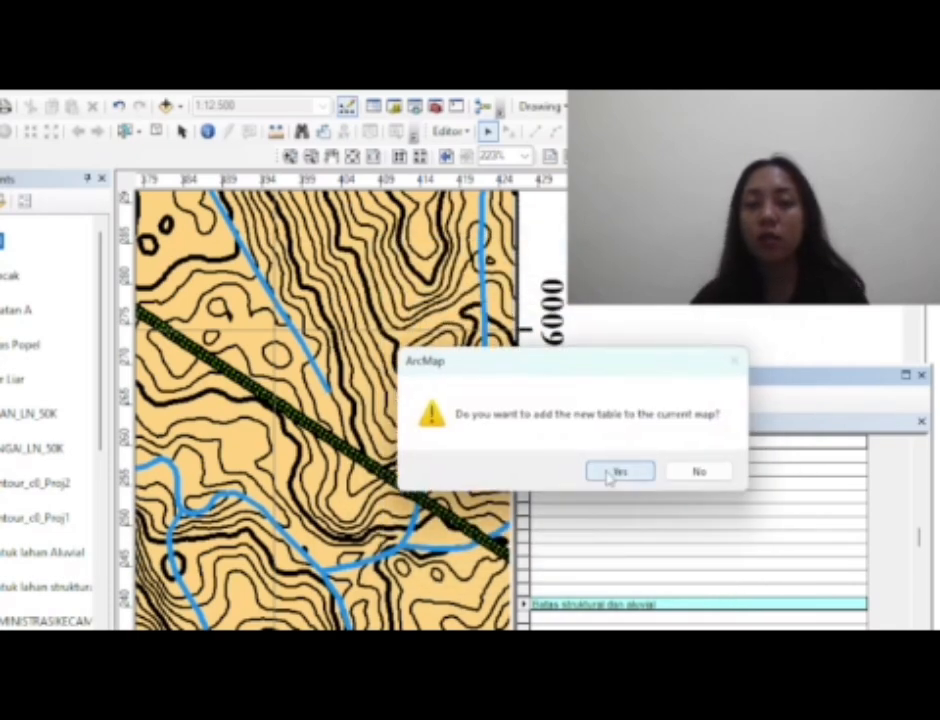
{"action": "left_click", "coordinate": [609, 474]}
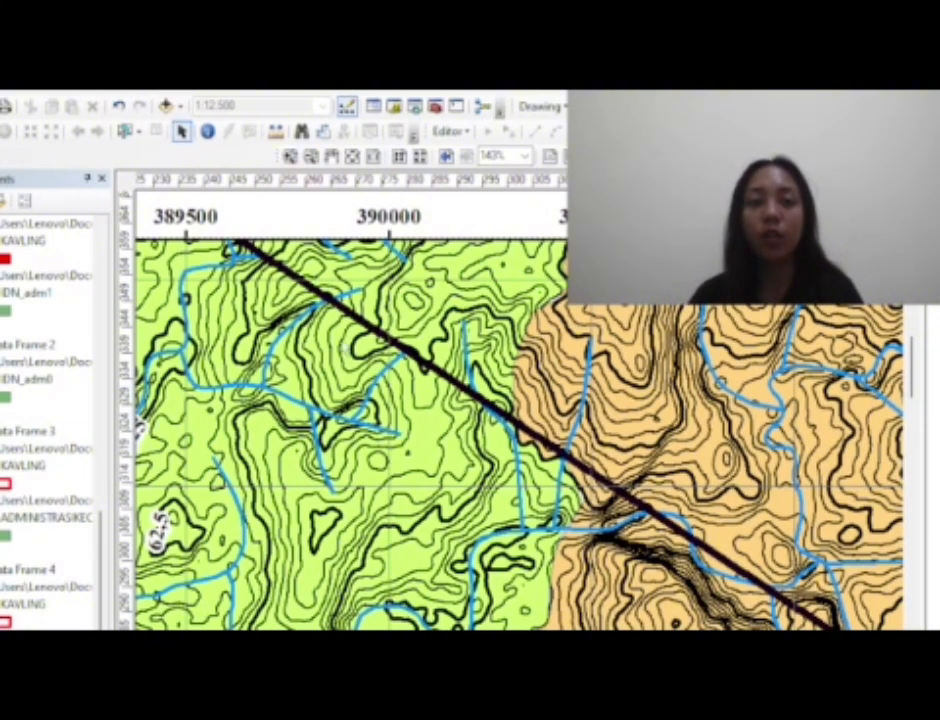
Insert a new data frame into the map layout
{"action": "left_click_drag", "start_coordinate": [598, 480], "coordinate": [388, 434]}
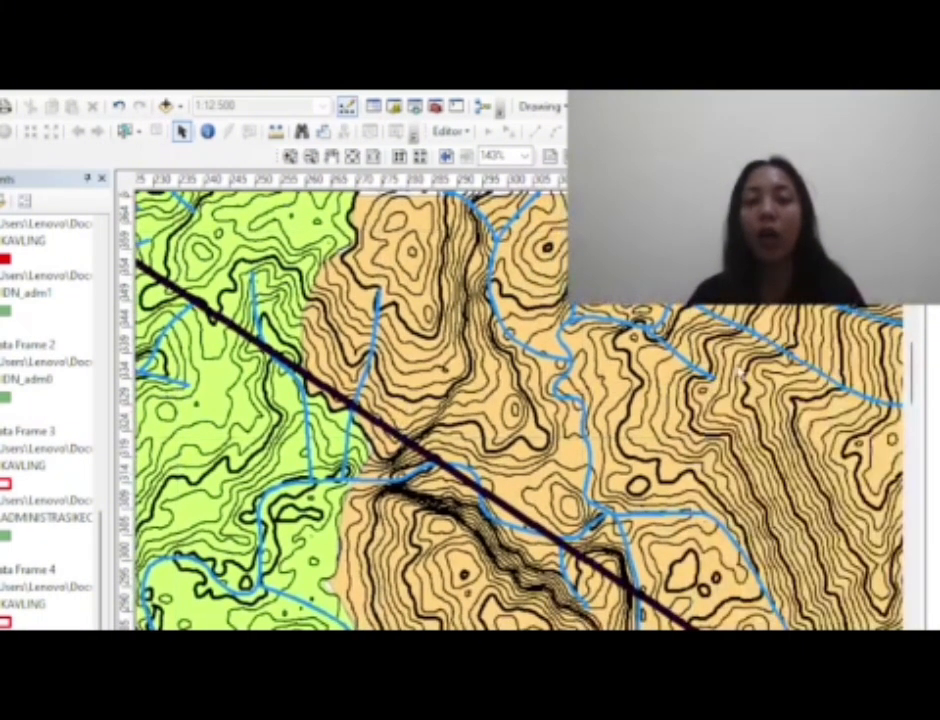
{"action": "left_click_drag", "start_coordinate": [748, 381], "coordinate": [325, 447]}
{"action": "left_click_drag", "start_coordinate": [593, 478], "coordinate": [501, 279]}
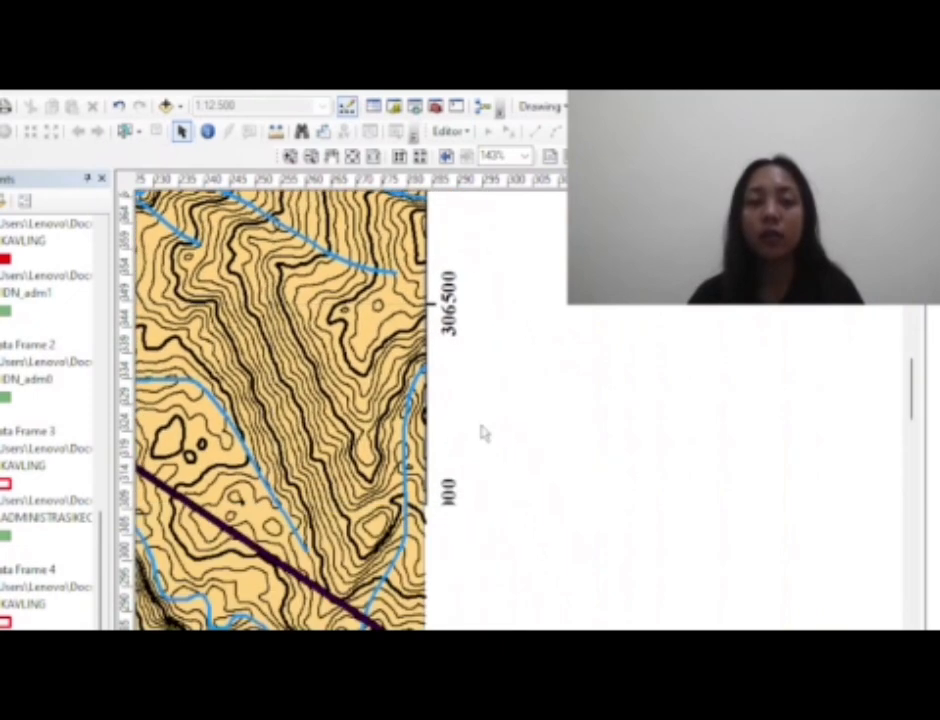
{"action": "left_click_drag", "start_coordinate": [483, 418], "coordinate": [638, 346]}
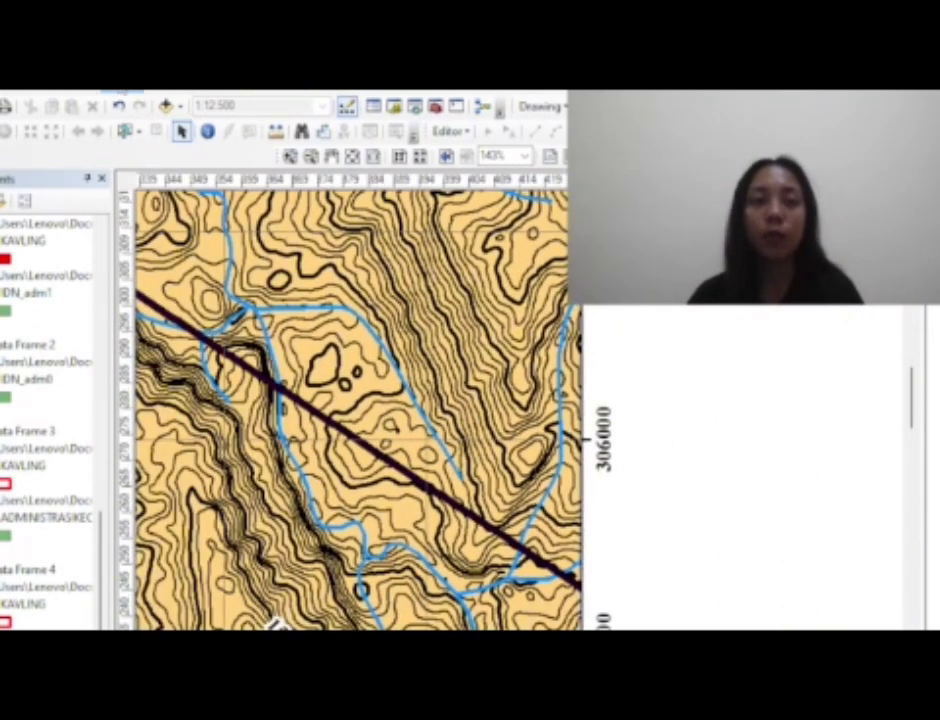
{"action": "left_click", "coordinate": [123, 91]}
{"action": "left_click", "coordinate": [136, 105]}
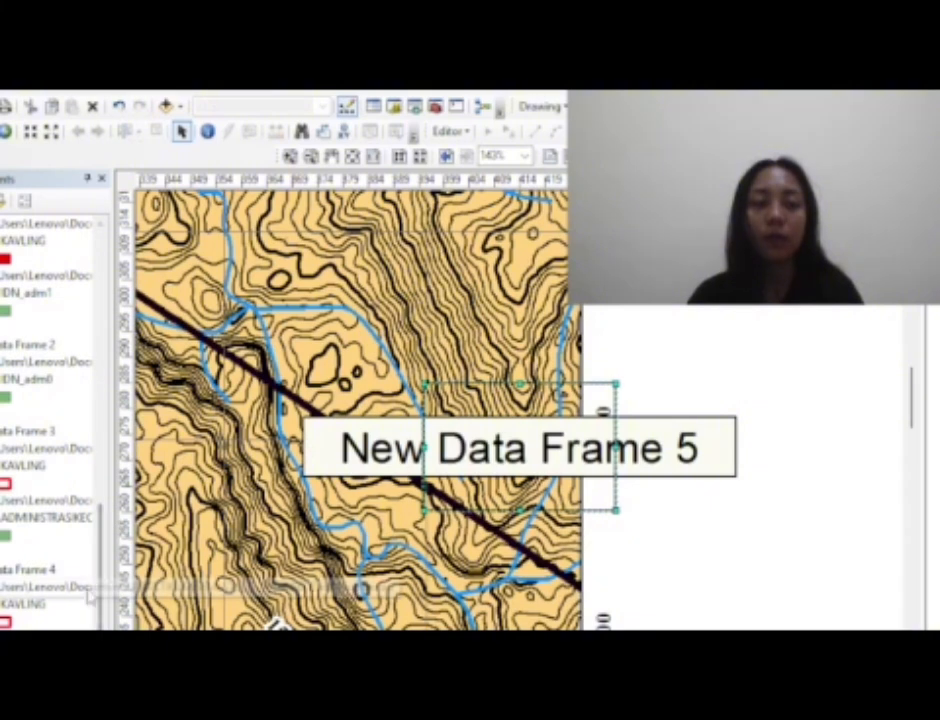
Add Batas_sayatan.csv from the PETA GEOMORFO folder to the new data frame
{"action": "scroll", "coordinate": [60, 450], "scroll_direction": "down", "scroll_amount": 1}
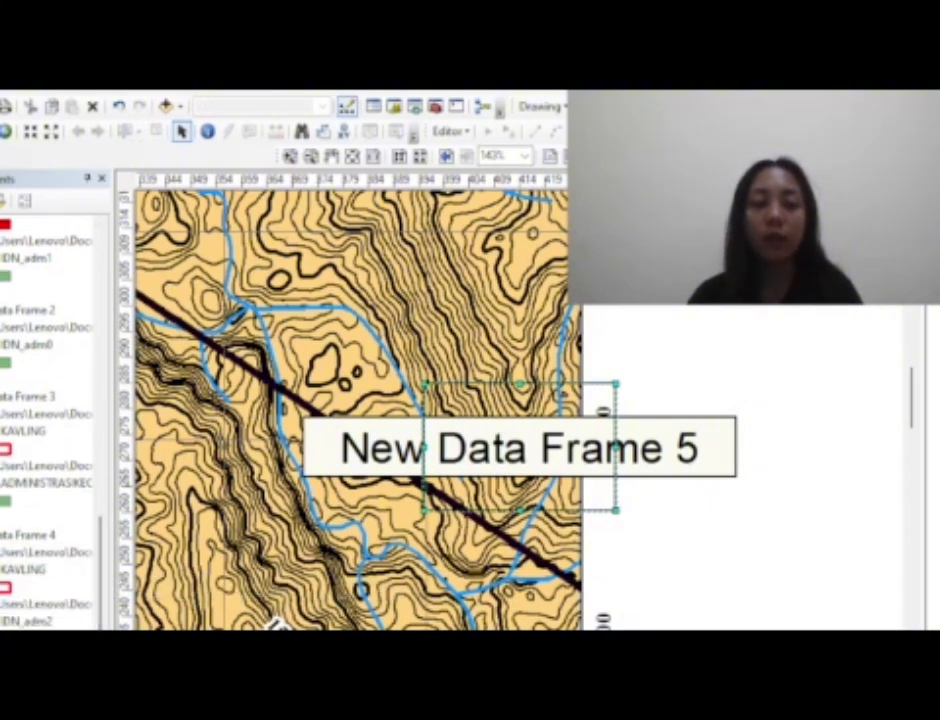
{"action": "right_click", "coordinate": [9, 672]}
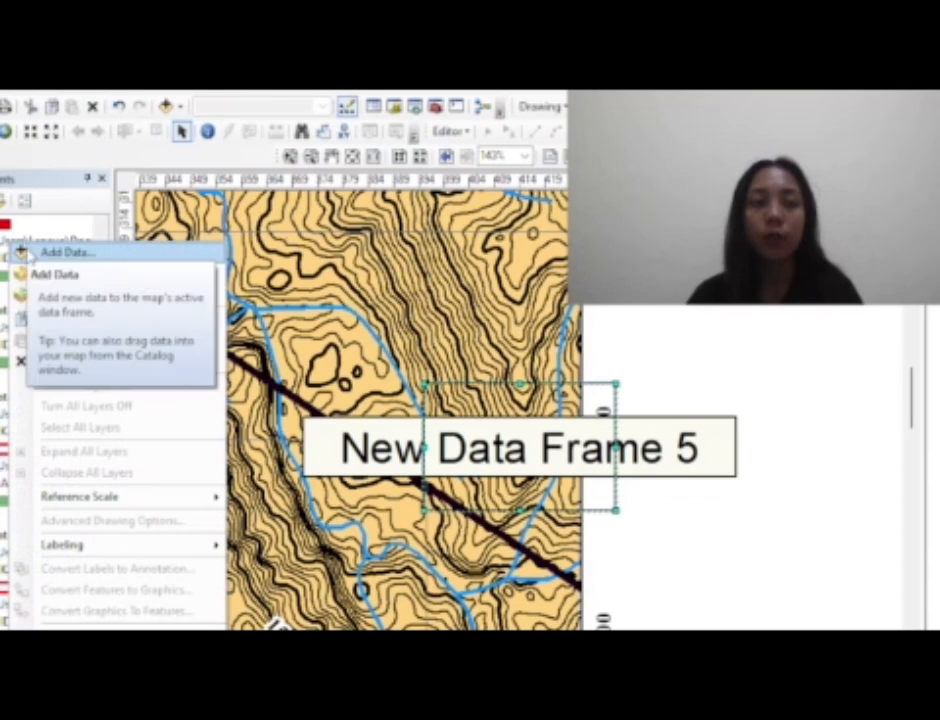
{"action": "left_click", "coordinate": [60, 252]}
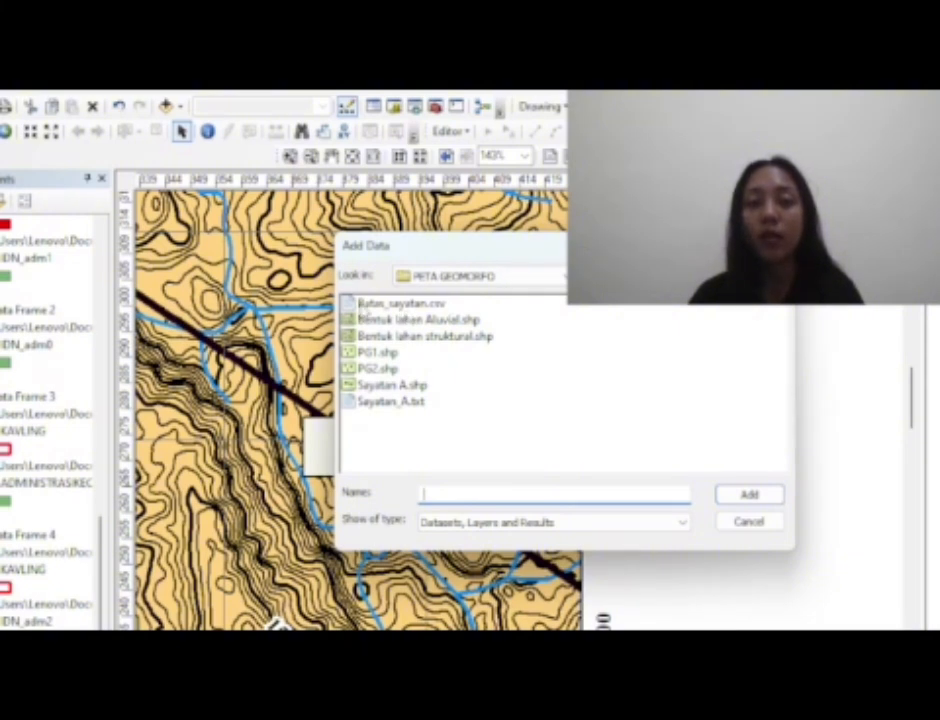
{"action": "left_click", "coordinate": [380, 302]}
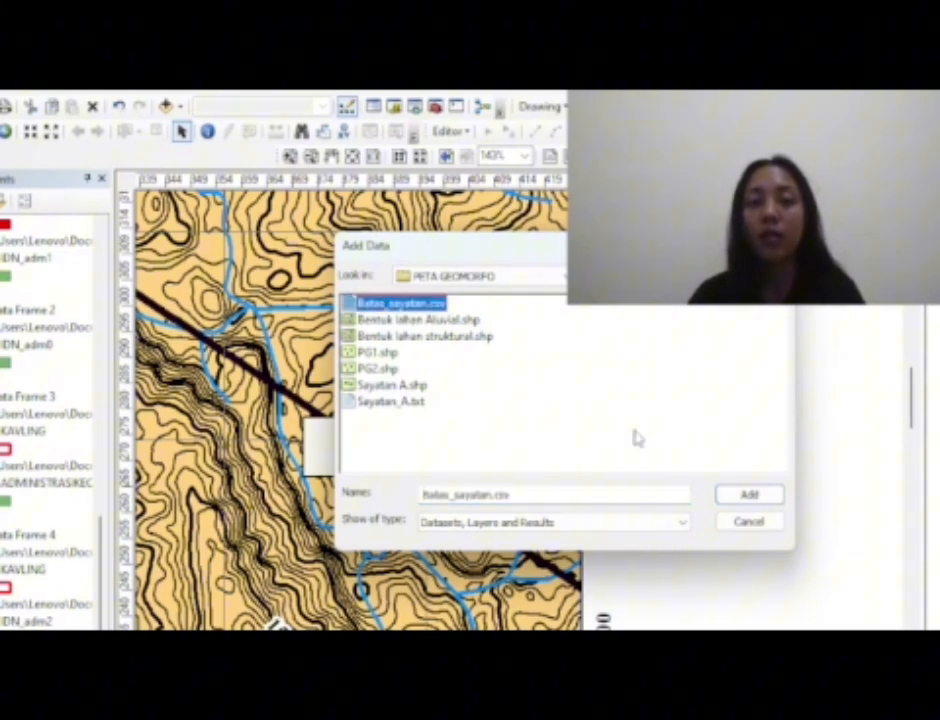
{"action": "left_click", "coordinate": [748, 495]}
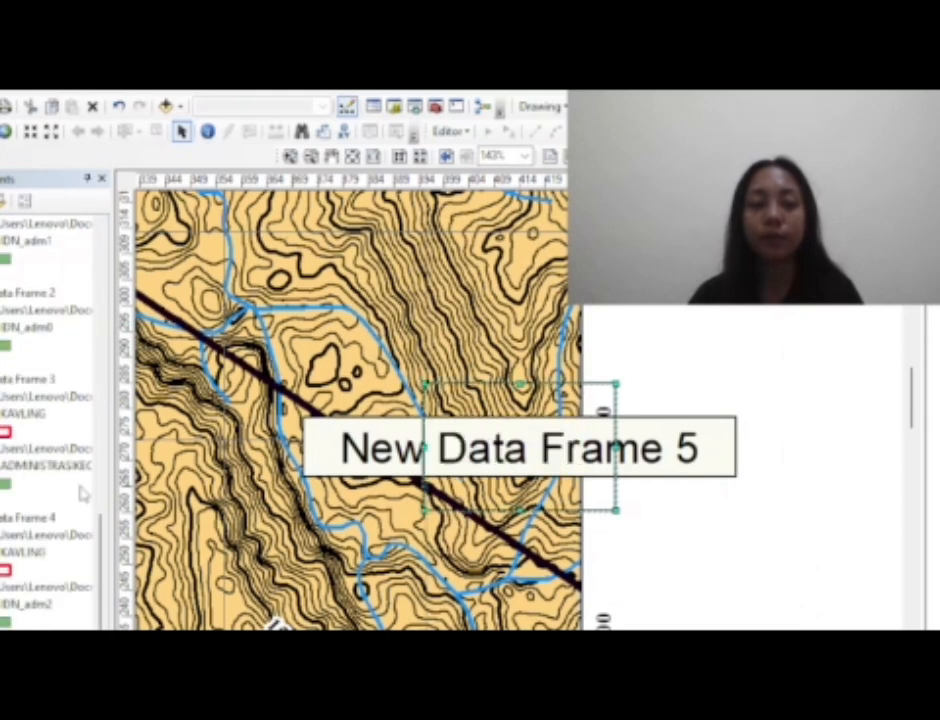
Set up Display XY Data for the Batas_sayatan.csv table with M as the X field and Z as the Y field
{"action": "left_click_drag", "start_coordinate": [99, 573], "coordinate": [100, 626]}
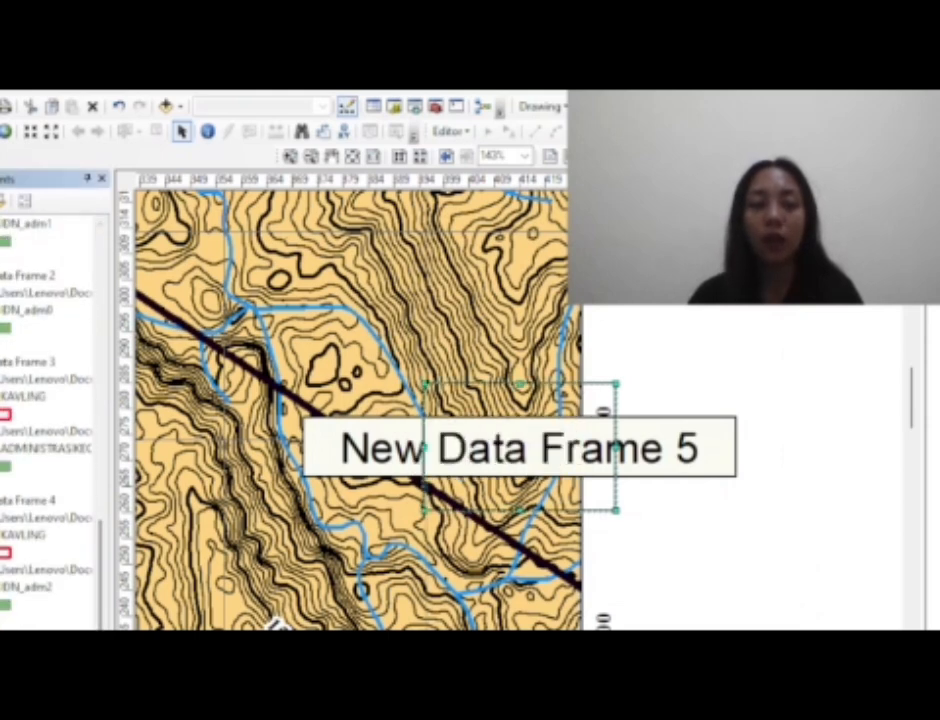
{"action": "right_click", "coordinate": [52, 670]}
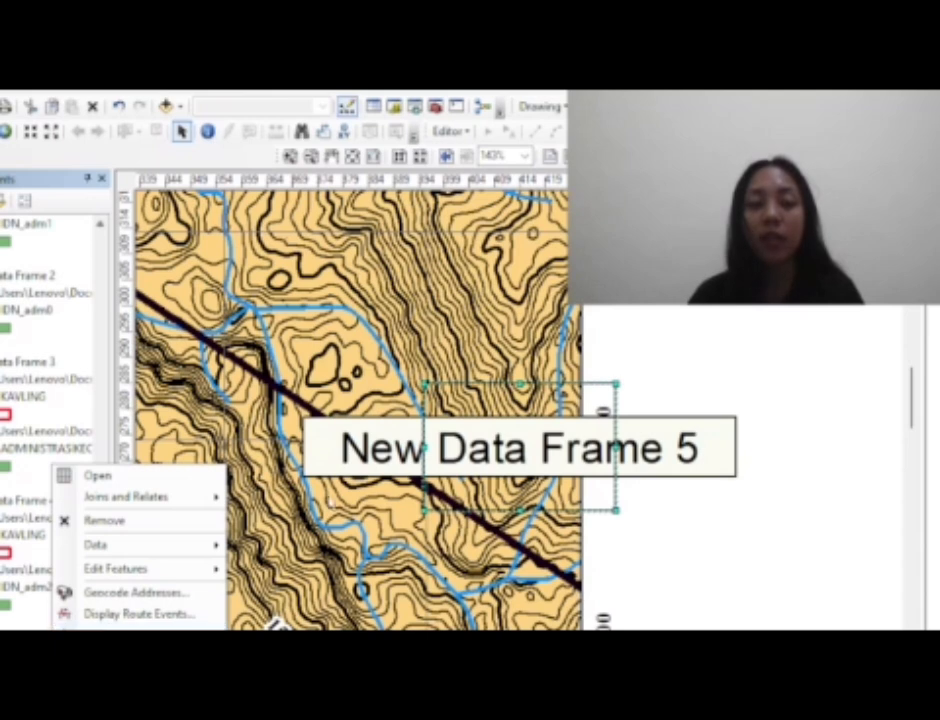
{"action": "left_click", "coordinate": [130, 637]}
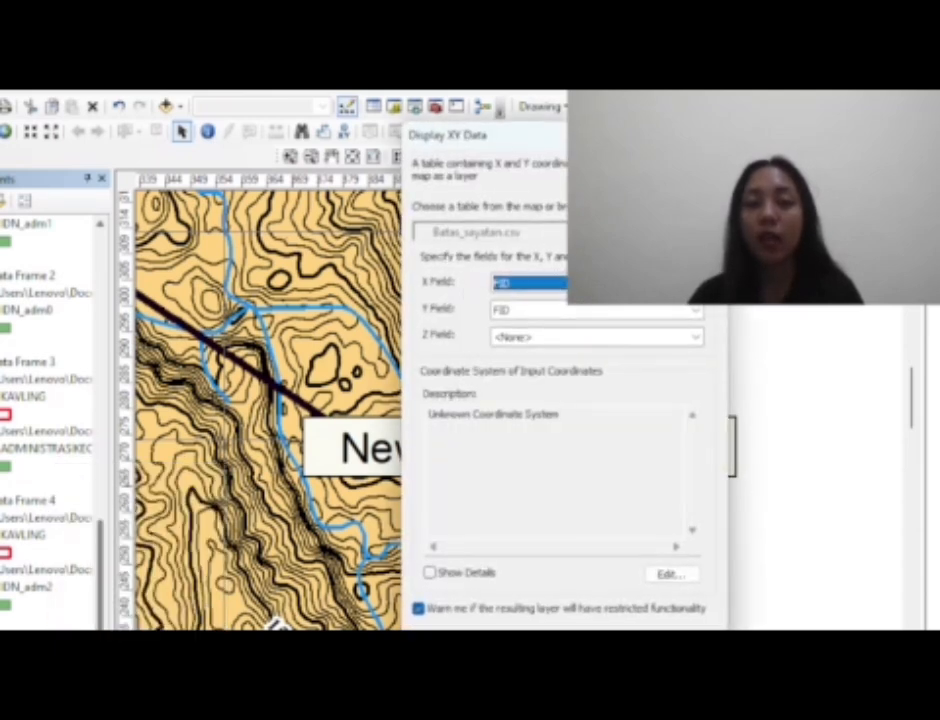
{"action": "left_click", "coordinate": [696, 284]}
{"action": "left_click", "coordinate": [515, 328]}
{"action": "left_click", "coordinate": [695, 313]}
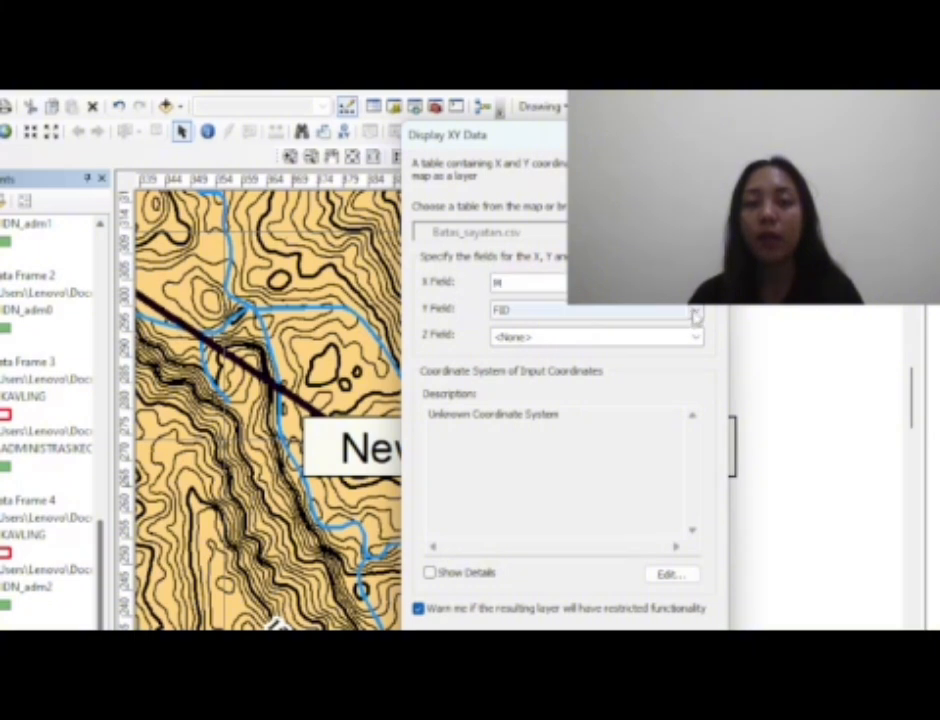
{"action": "left_click", "coordinate": [548, 360]}
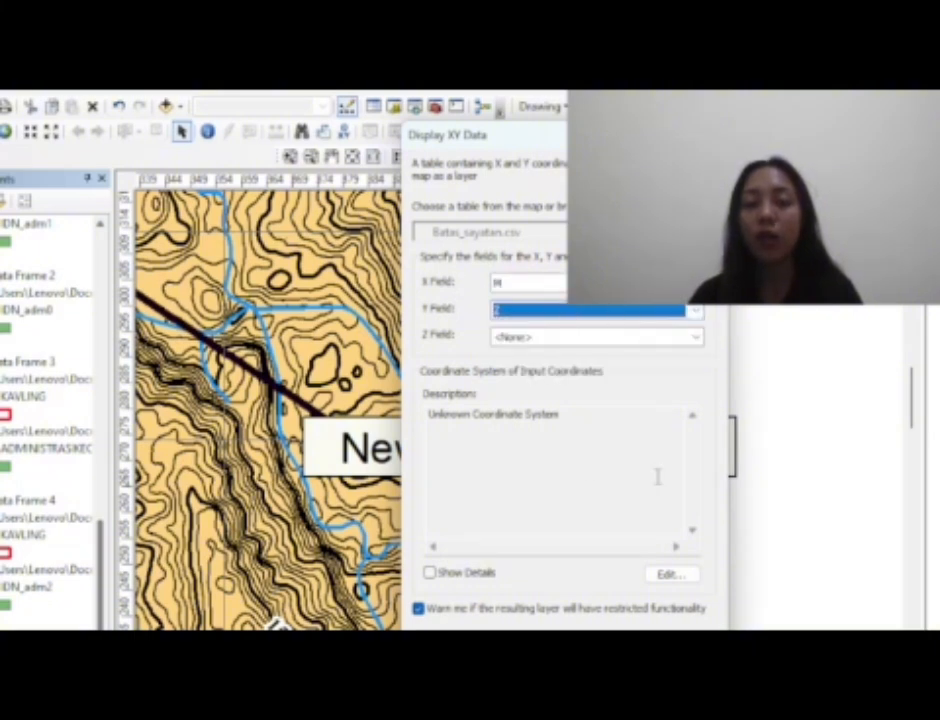
Assign the projected coordinate system WGS 1984 UTM Zone 47N to the XY data and create the point layer
{"action": "left_click", "coordinate": [665, 575]}
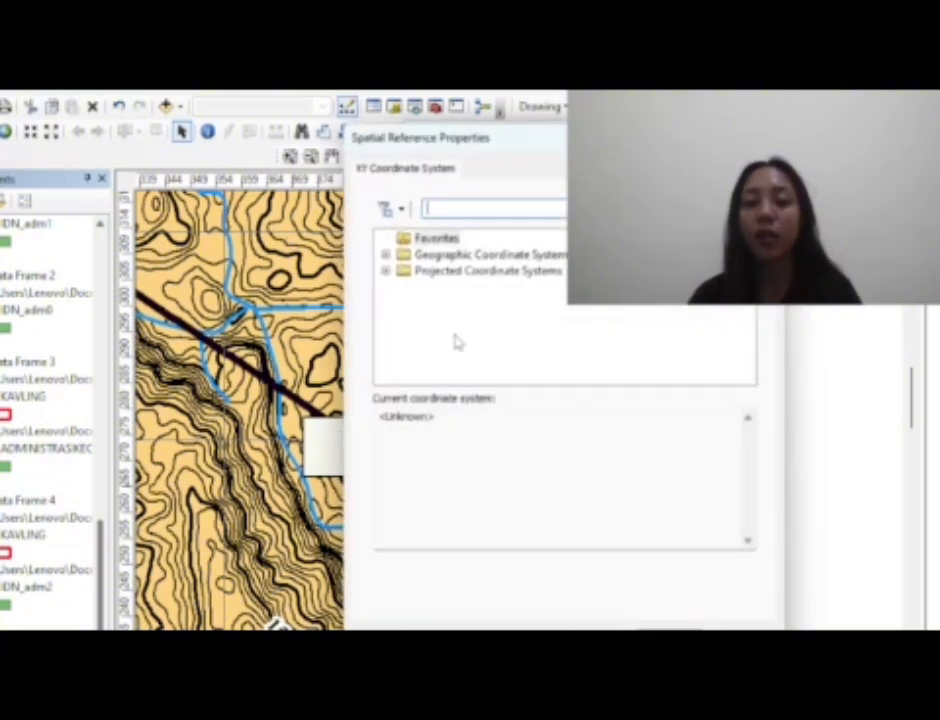
{"action": "left_click", "coordinate": [386, 272]}
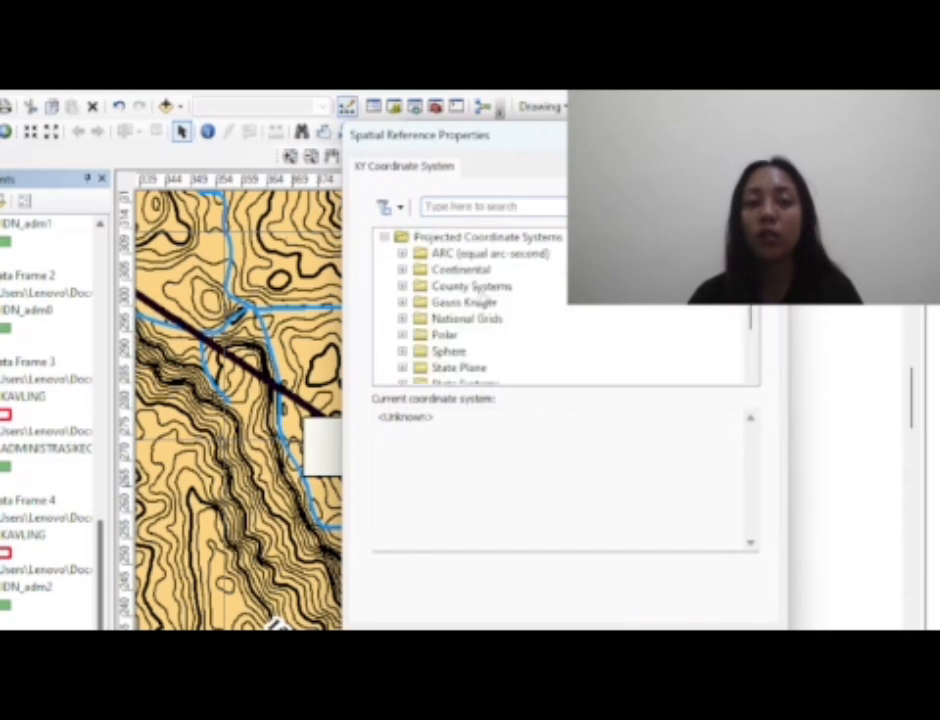
{"action": "scroll", "coordinate": [405, 320], "scroll_direction": "down", "scroll_amount": 2}
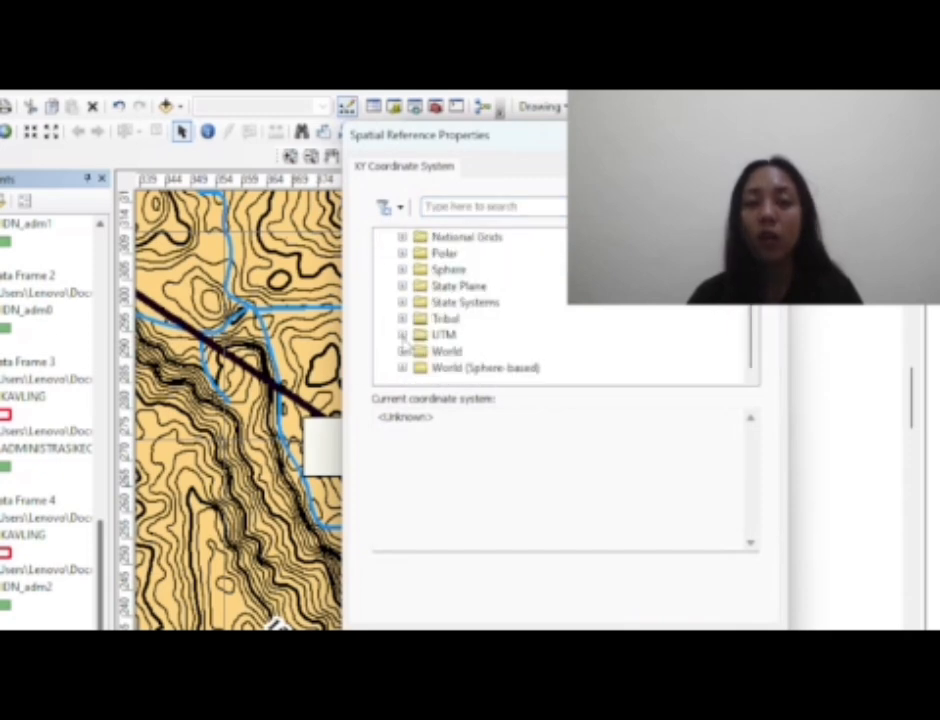
{"action": "left_click", "coordinate": [402, 335]}
{"action": "scroll", "coordinate": [430, 345], "scroll_direction": "down", "scroll_amount": 3}
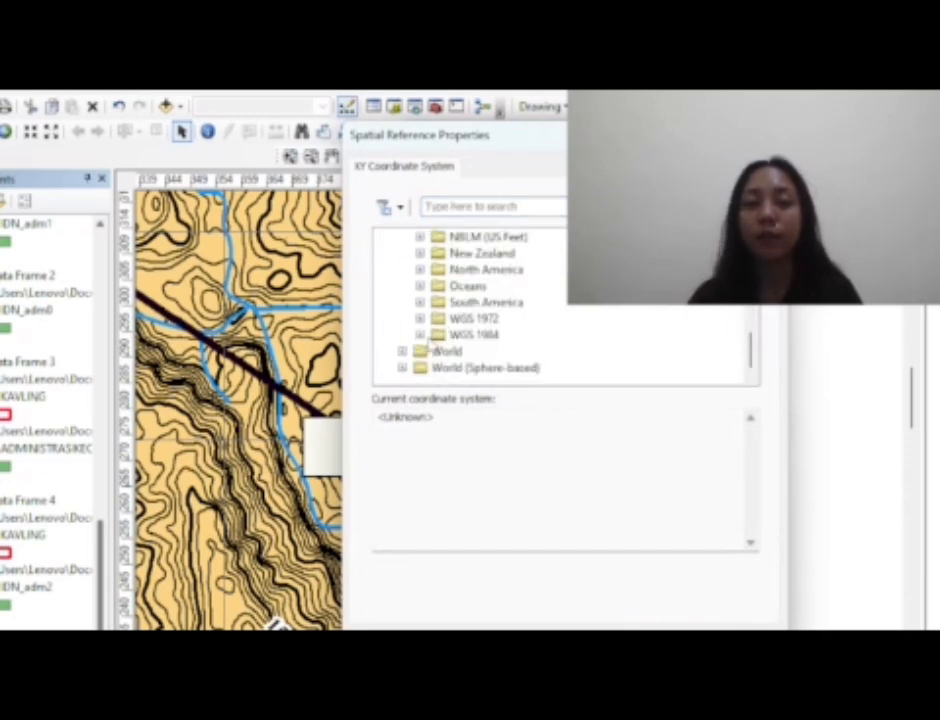
{"action": "left_click", "coordinate": [421, 335]}
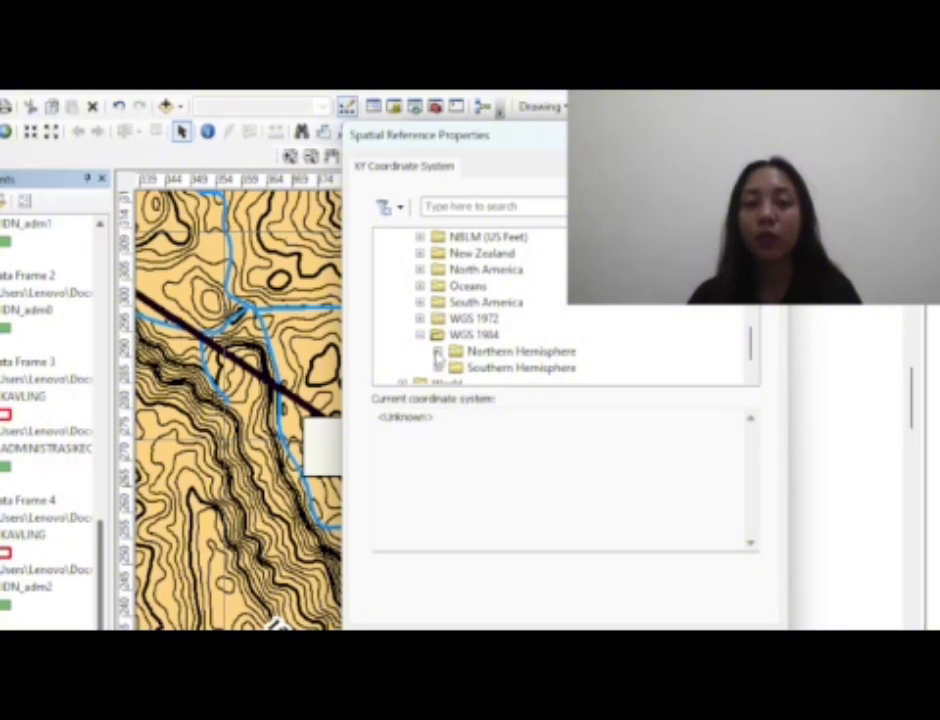
{"action": "left_click", "coordinate": [437, 355]}
{"action": "scroll", "coordinate": [490, 330], "scroll_direction": "down", "scroll_amount": 5}
{"action": "scroll", "coordinate": [595, 326], "scroll_direction": "down", "scroll_amount": 4}
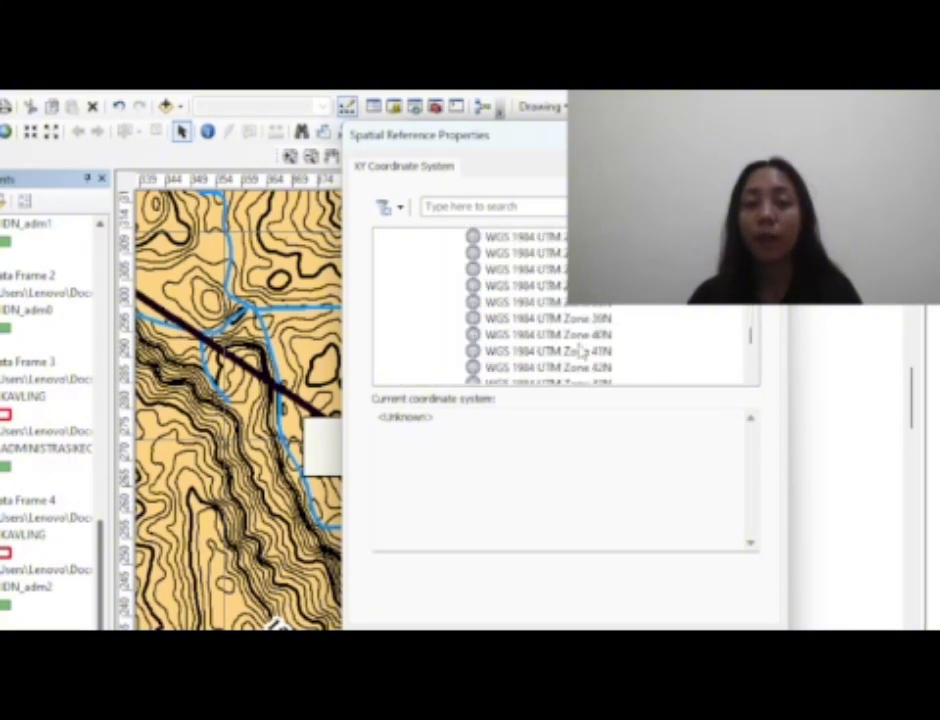
{"action": "left_click", "coordinate": [583, 350]}
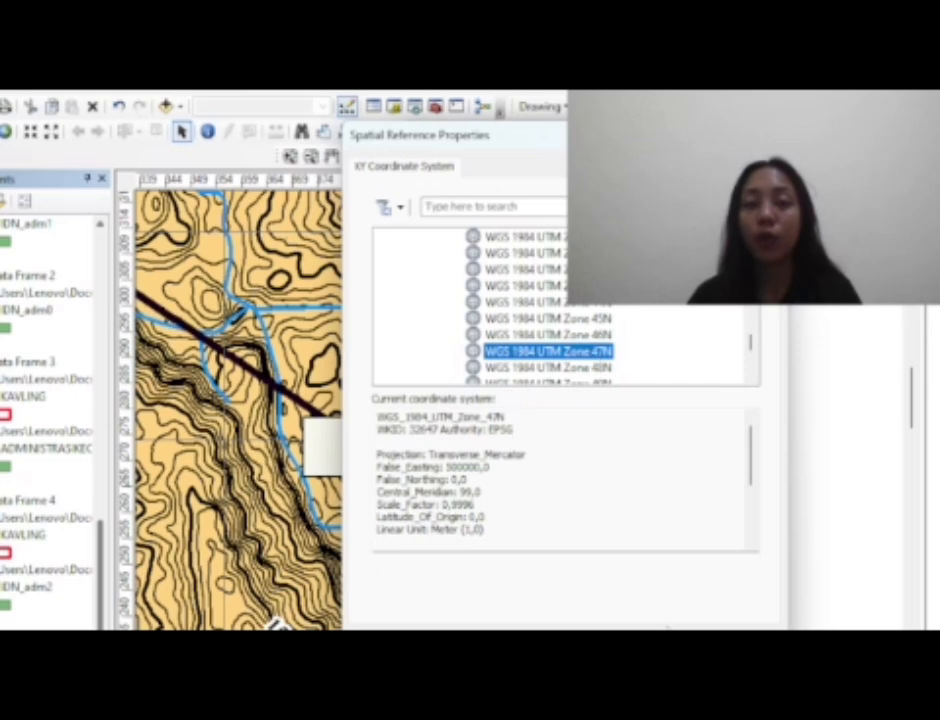
{"action": "left_click", "coordinate": [580, 597]}
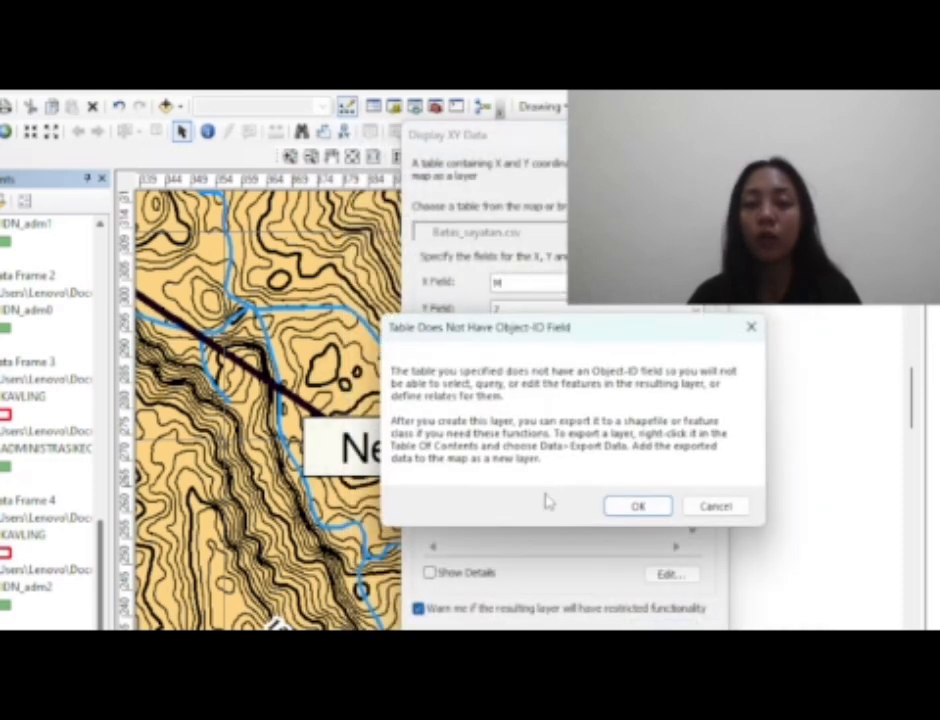
{"action": "left_click", "coordinate": [638, 509]}
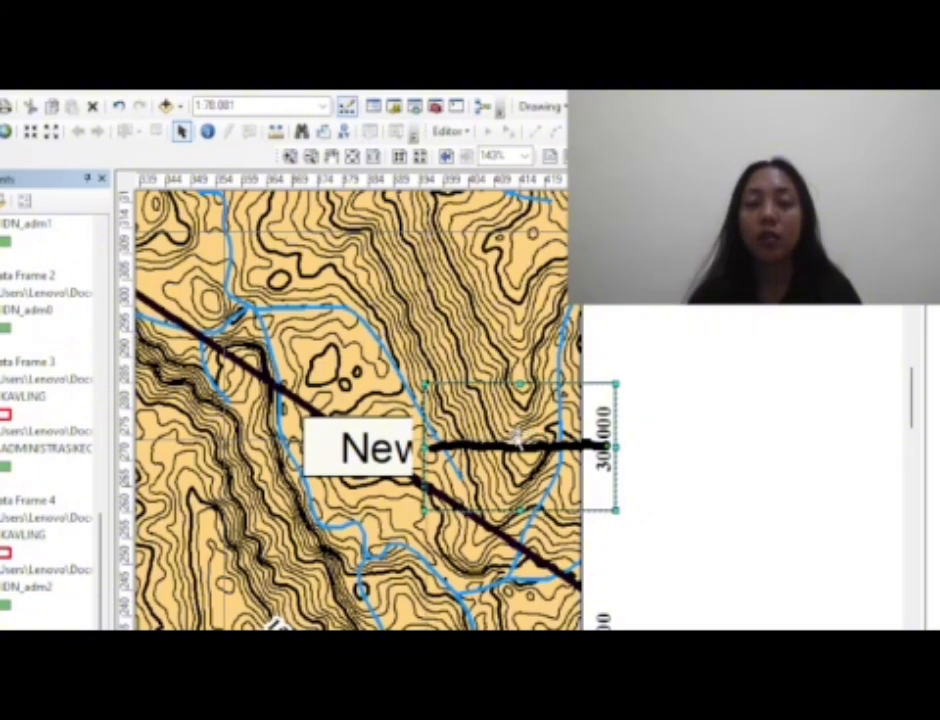
Move the new profile data frame off the contour map into the blank page area beside it
{"action": "left_click_drag", "start_coordinate": [540, 430], "coordinate": [760, 384]}
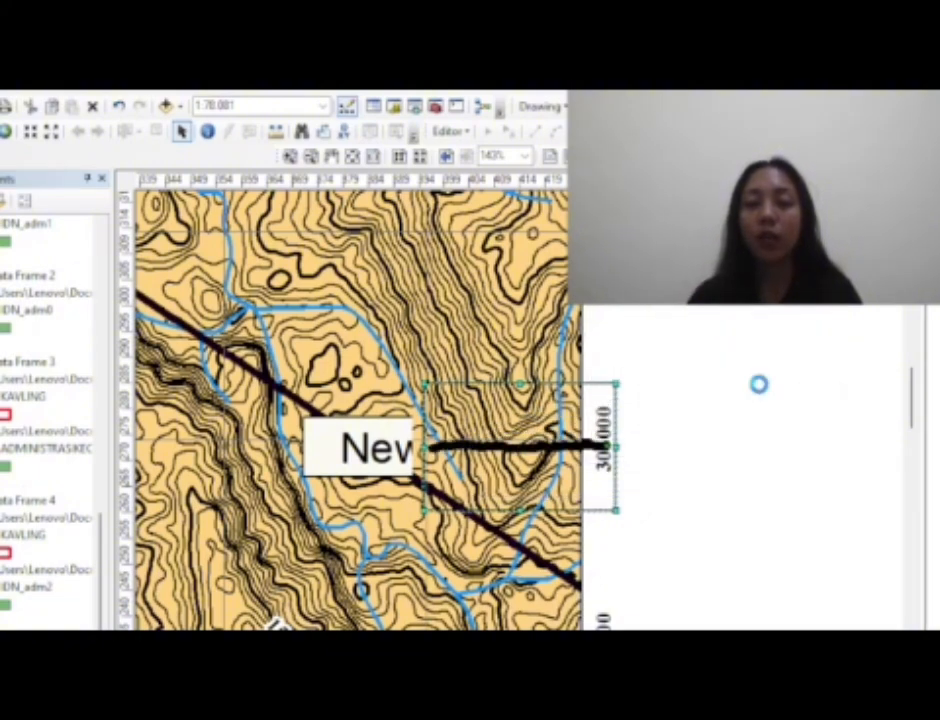
{"action": "left_click_drag", "start_coordinate": [770, 522], "coordinate": [592, 426]}
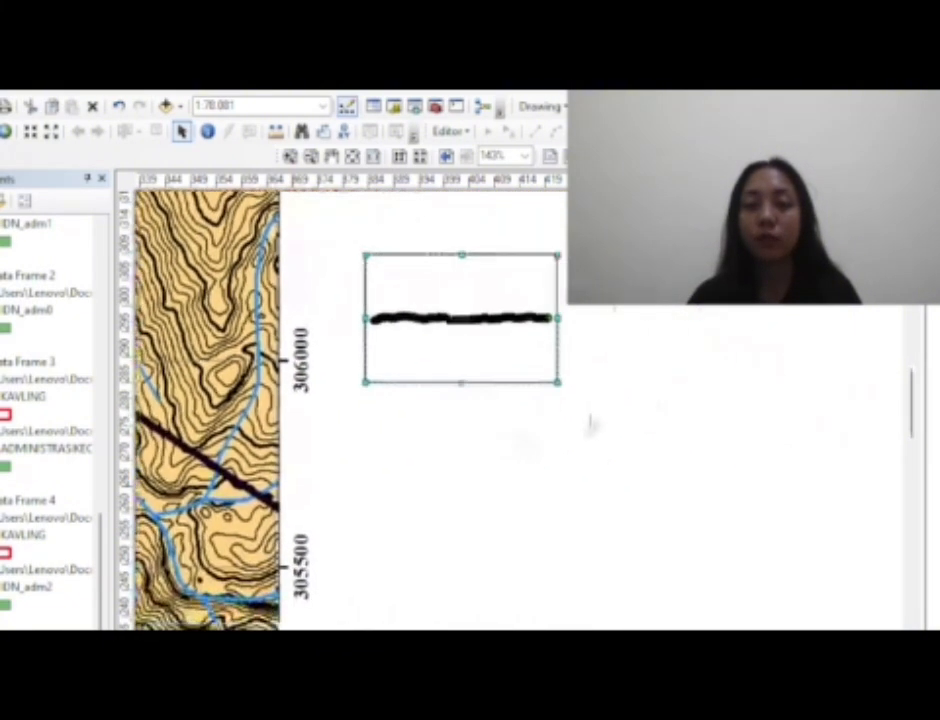
{"action": "key", "text": "Delete"}
{"action": "left_click_drag", "start_coordinate": [627, 370], "coordinate": [673, 445]}
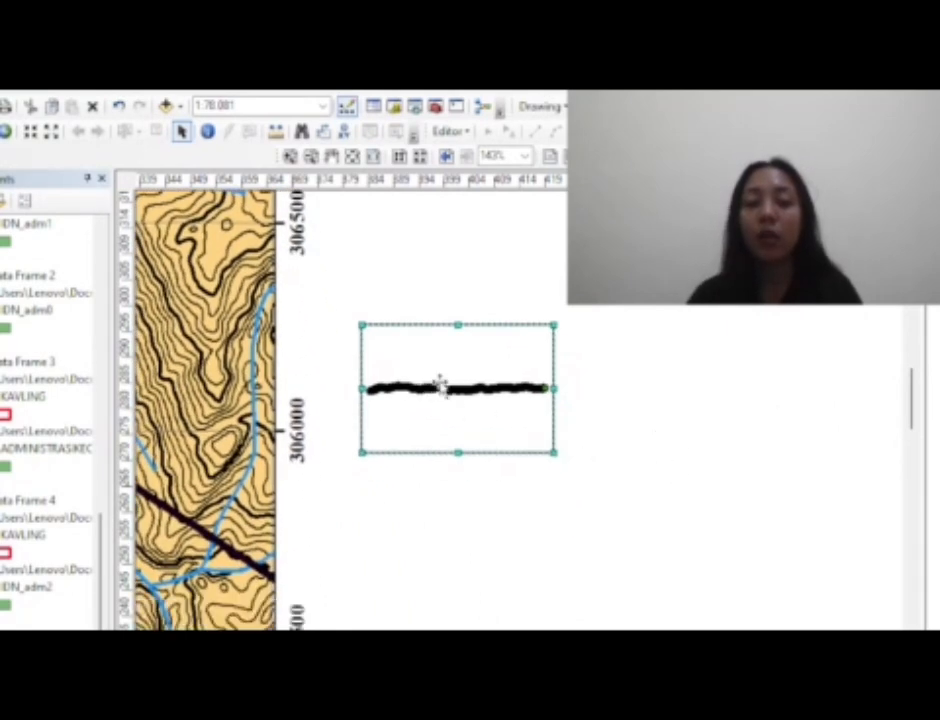
{"action": "left_click_drag", "start_coordinate": [474, 382], "coordinate": [598, 324]}
{"action": "left_click_drag", "start_coordinate": [751, 333], "coordinate": [589, 393]}
{"action": "left_click_drag", "start_coordinate": [526, 560], "coordinate": [697, 393]}
{"action": "left_click_drag", "start_coordinate": [628, 361], "coordinate": [686, 474]}
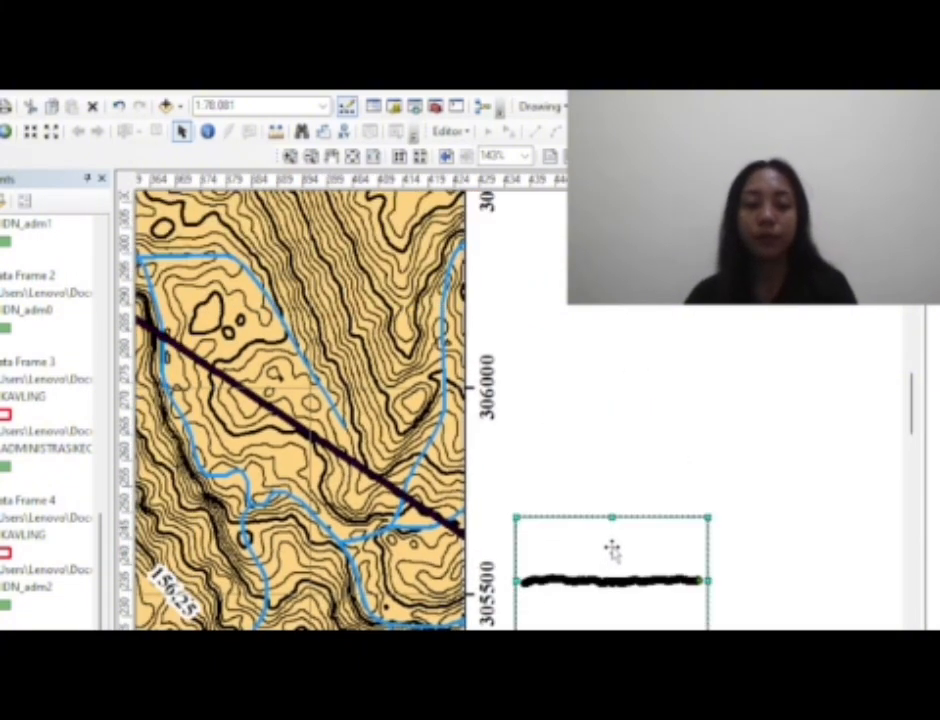
Move the profile data frame down to the blank area below the map's lower edge
{"action": "scroll", "coordinate": [616, 544], "scroll_direction": "down", "scroll_amount": 1}
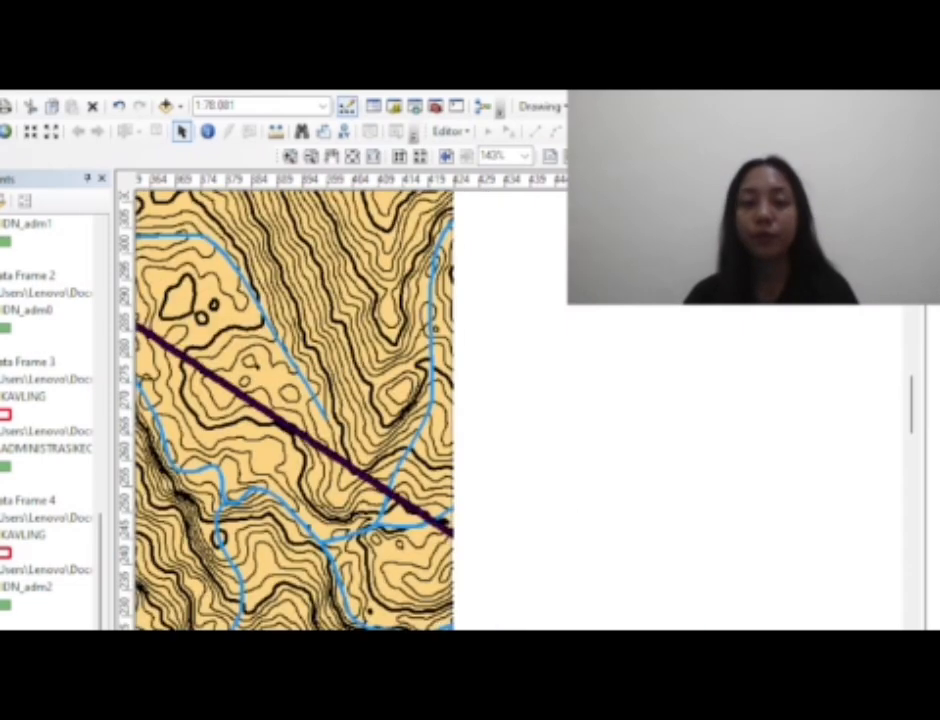
{"action": "left_click_drag", "start_coordinate": [709, 496], "coordinate": [824, 137]}
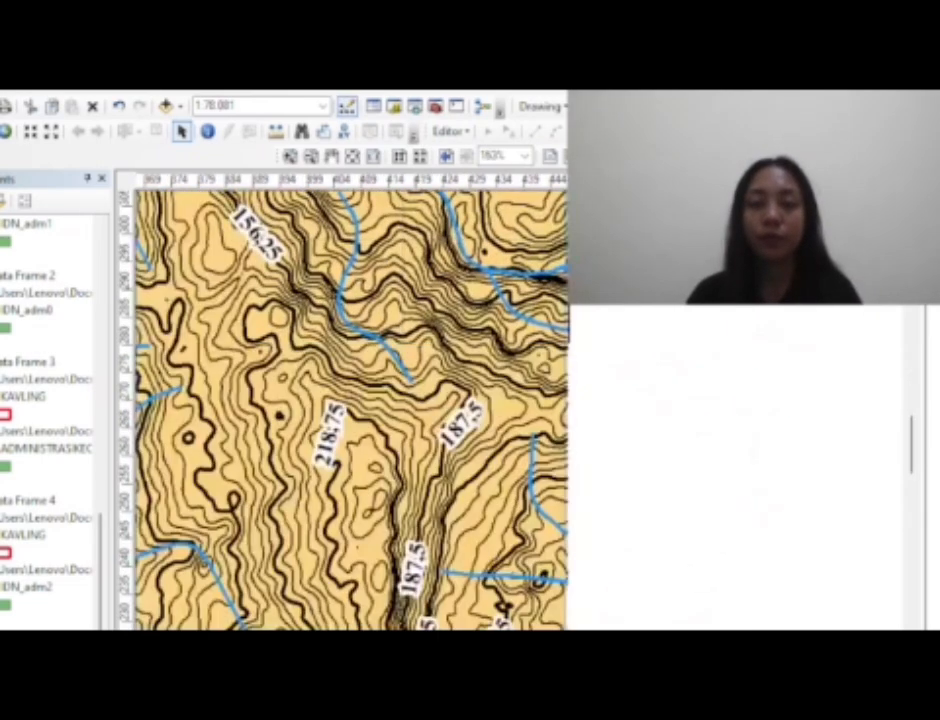
{"action": "left_click_drag", "start_coordinate": [715, 506], "coordinate": [792, 254]}
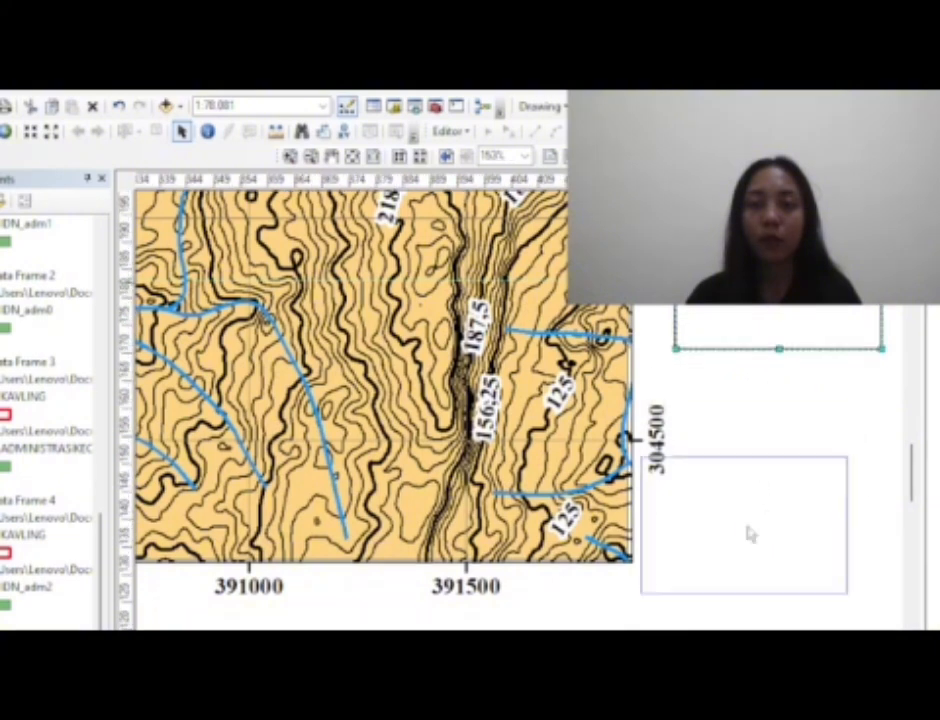
{"action": "left_click_drag", "start_coordinate": [745, 535], "coordinate": [760, 548]}
{"action": "left_click_drag", "start_coordinate": [762, 550], "coordinate": [849, 285]}
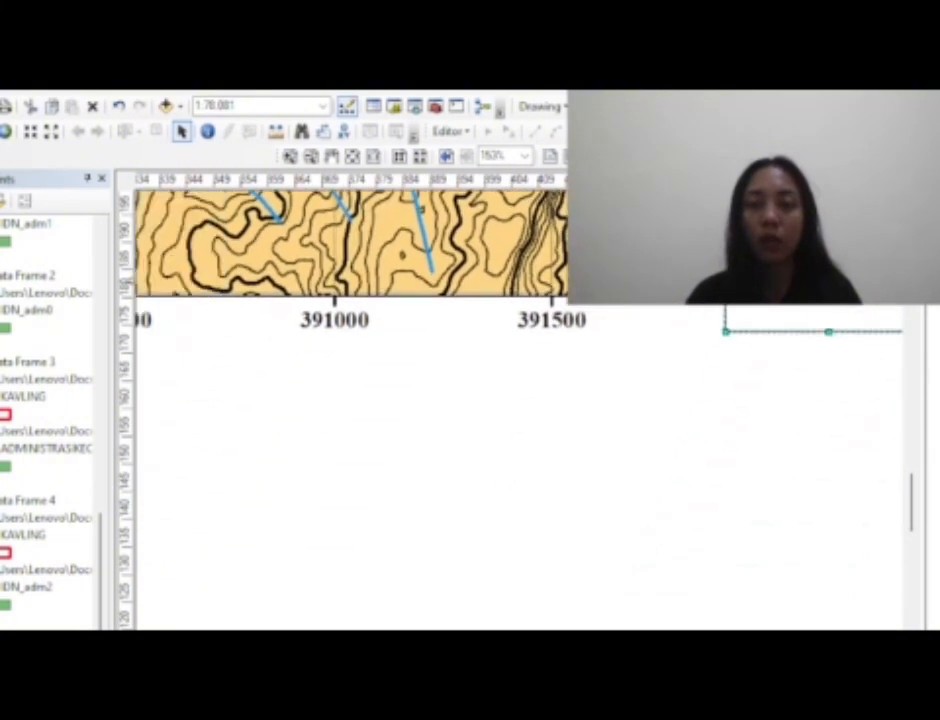
{"action": "left_click_drag", "start_coordinate": [650, 410], "coordinate": [348, 476]}
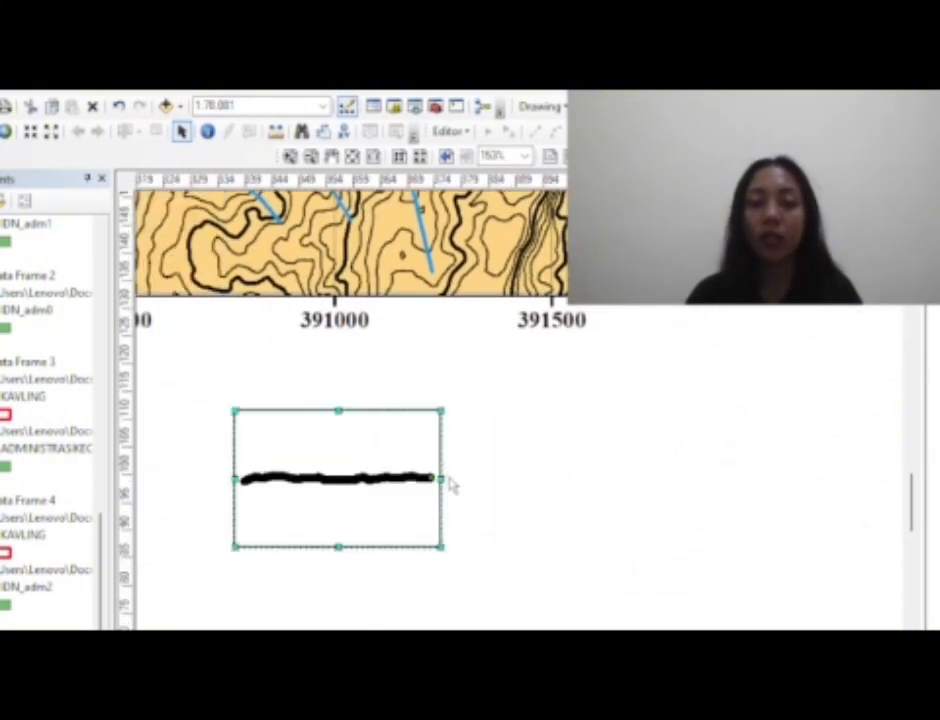
{"action": "left_click_drag", "start_coordinate": [449, 485], "coordinate": [685, 373]}
{"action": "scroll", "coordinate": [516, 421], "scroll_direction": "down", "scroll_amount": 1}
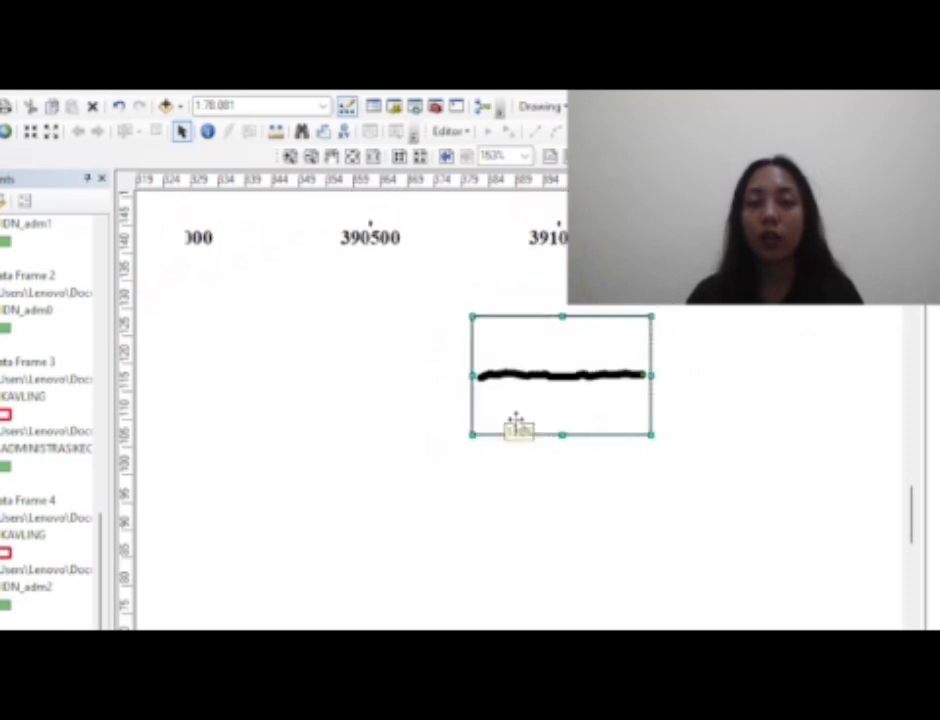
{"action": "scroll", "coordinate": [524, 409], "scroll_direction": "down", "scroll_amount": 2}
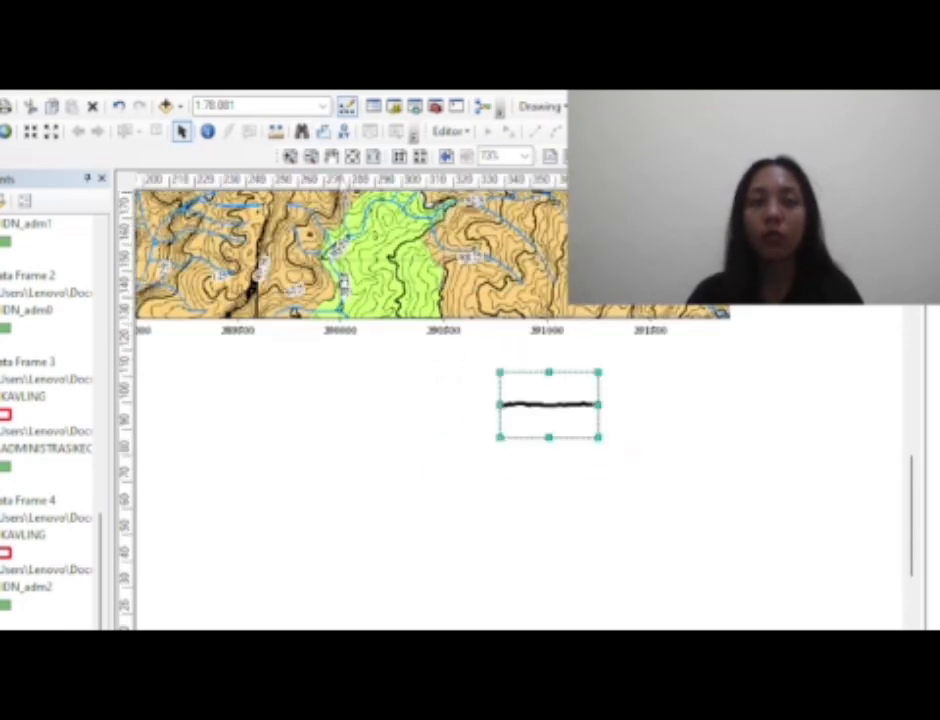
Set the profile data frame's scale to 1:12.500
{"action": "left_click", "coordinate": [322, 106]}
{"action": "left_click", "coordinate": [247, 107]}
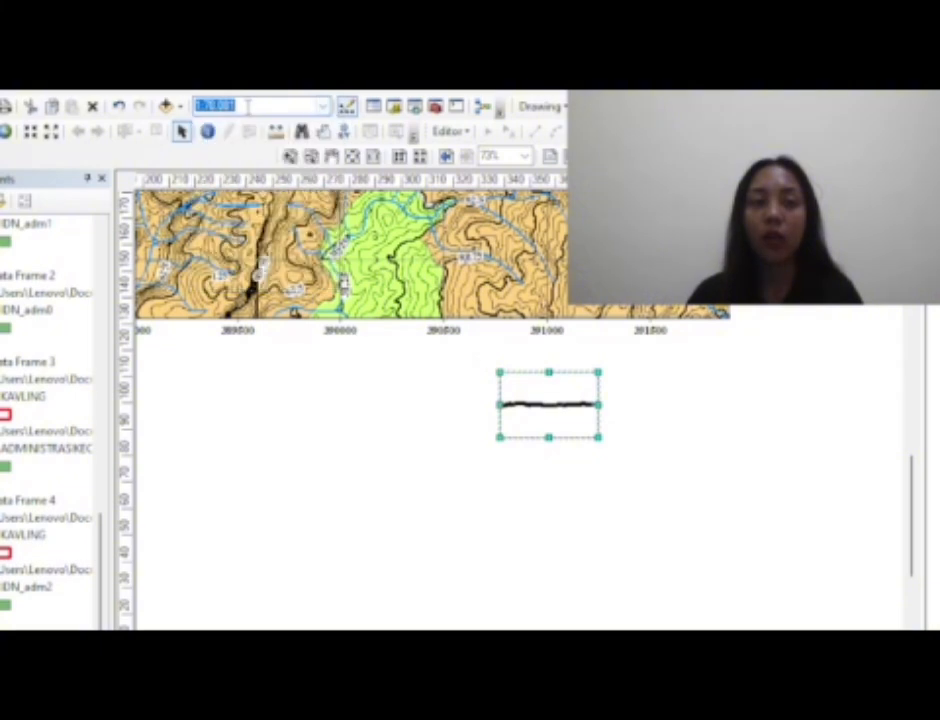
{"action": "left_click", "coordinate": [237, 107]}
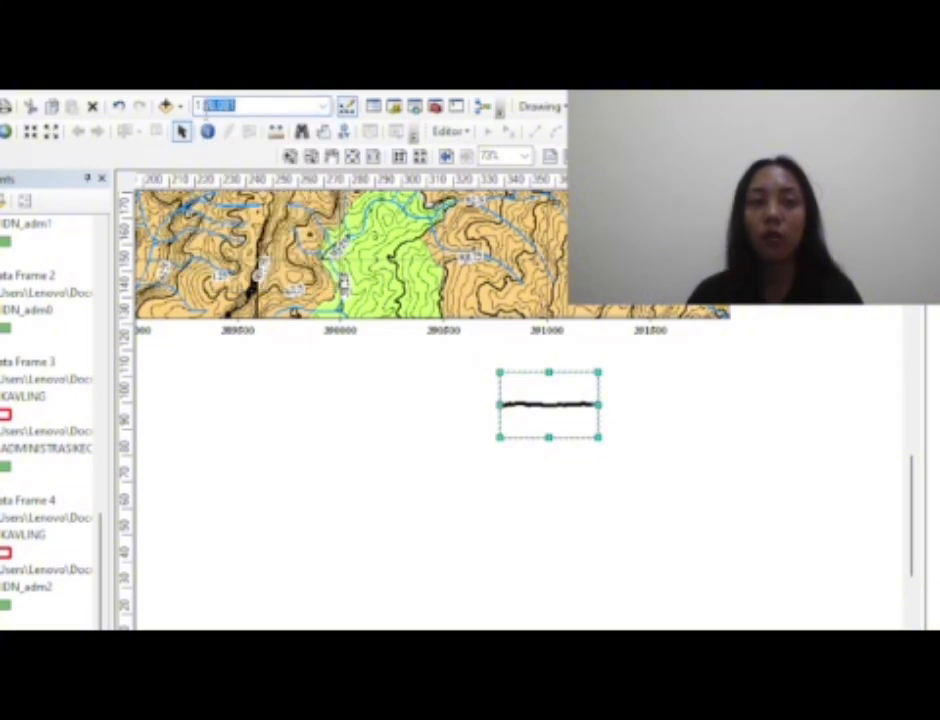
{"action": "type", "text": "12."}
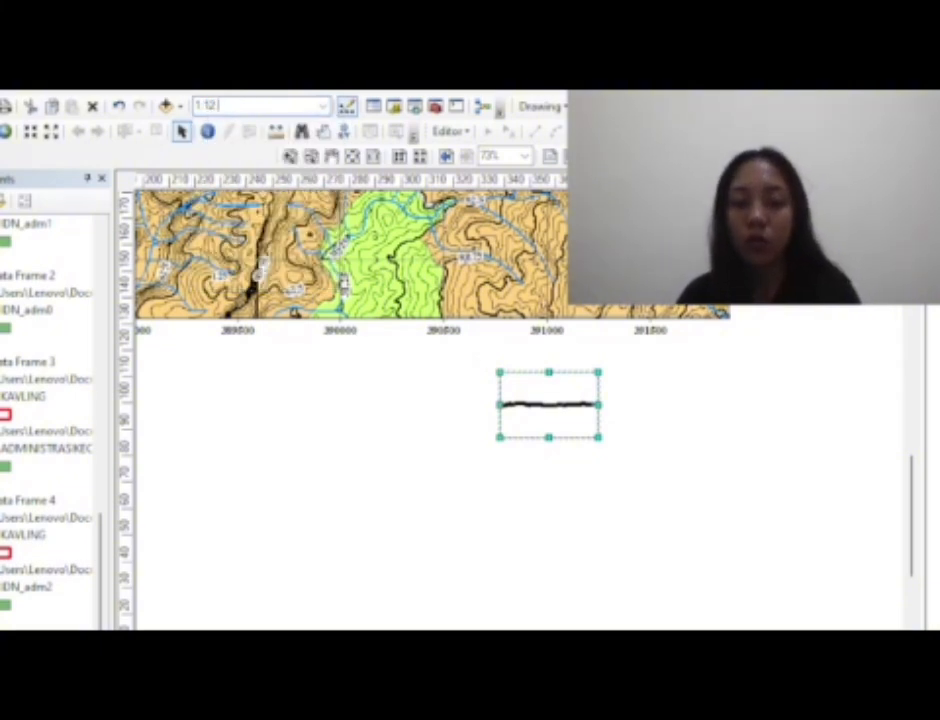
{"action": "type", "text": "500"}
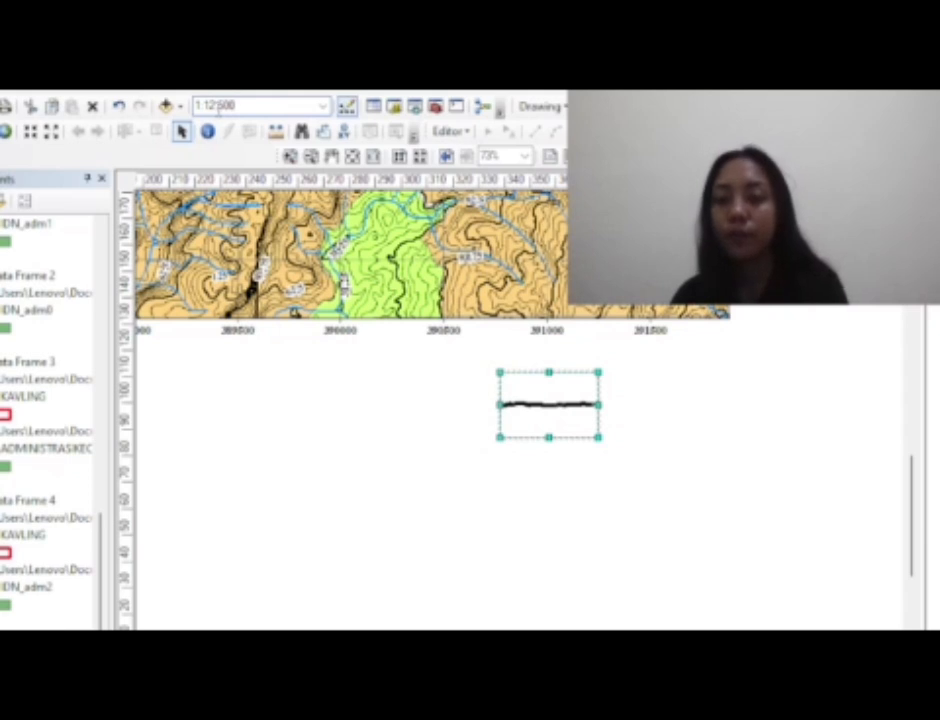
{"action": "key", "text": "Return"}
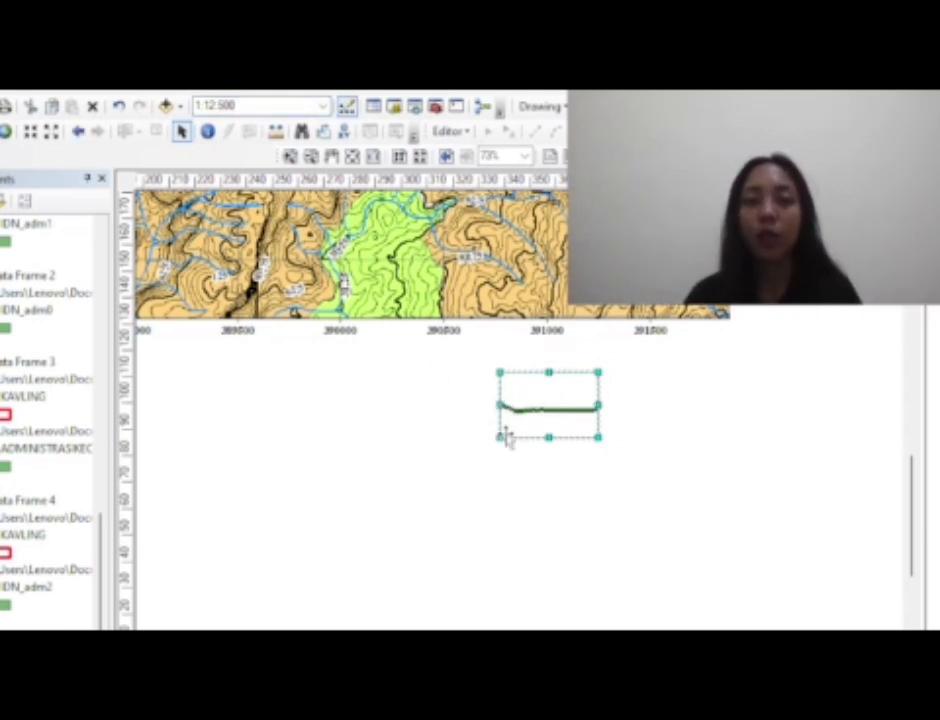
Enlarge the profile data frame into a wide, low rectangle spanning the cross-section line
{"action": "left_click_drag", "start_coordinate": [500, 437], "coordinate": [269, 505]}
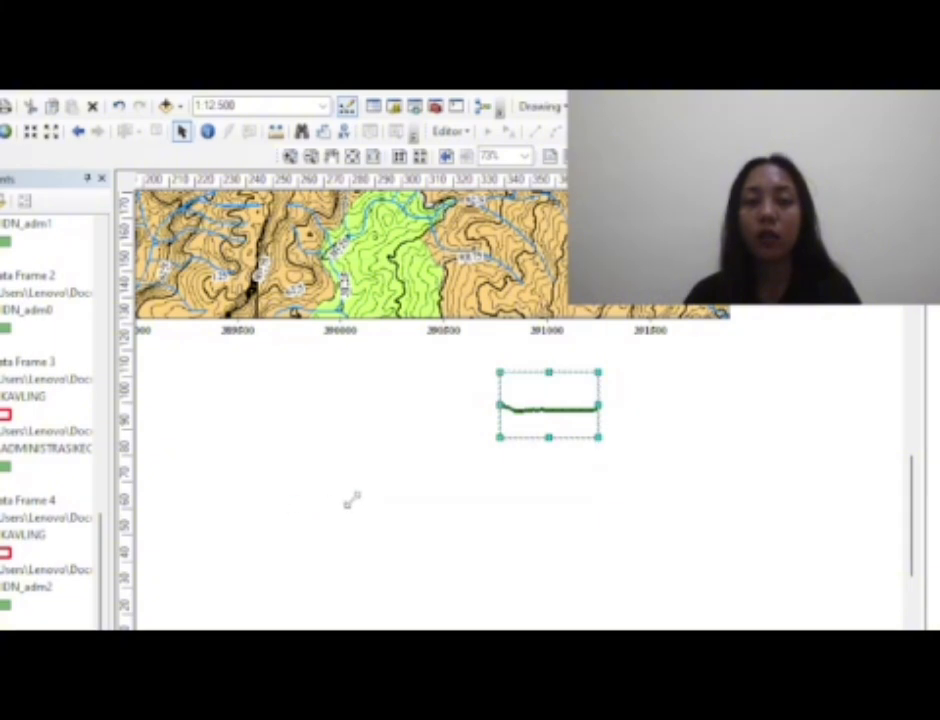
{"action": "left_click_drag", "start_coordinate": [609, 511], "coordinate": [797, 555]}
{"action": "left_click_drag", "start_coordinate": [534, 556], "coordinate": [534, 504]}
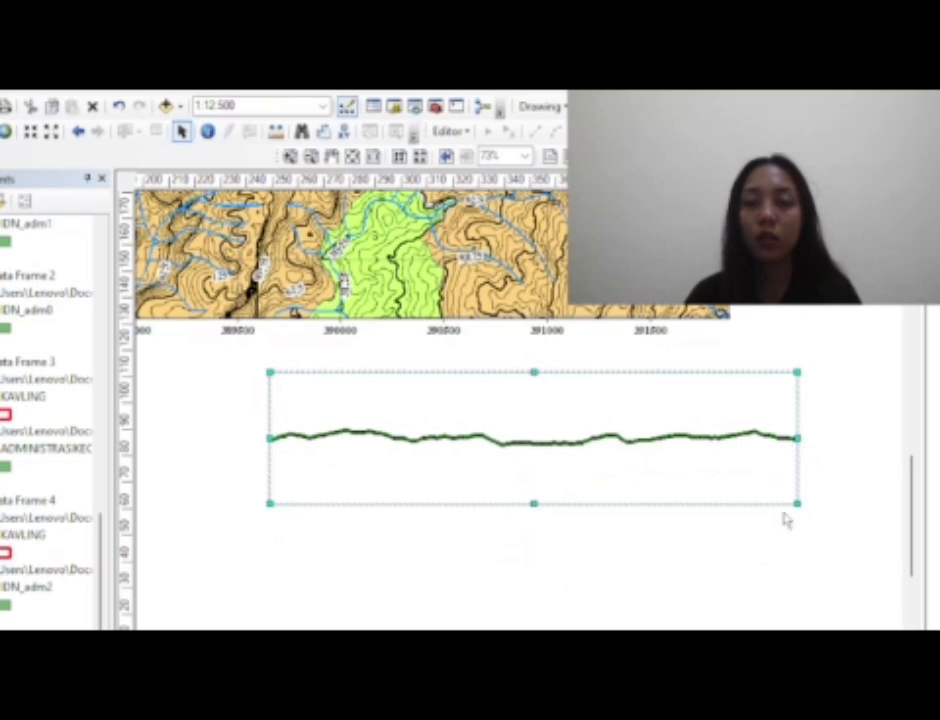
Widen the profile data frame beyond the end of the section line and align it beneath the map
{"action": "left_click_drag", "start_coordinate": [786, 520], "coordinate": [514, 556]}
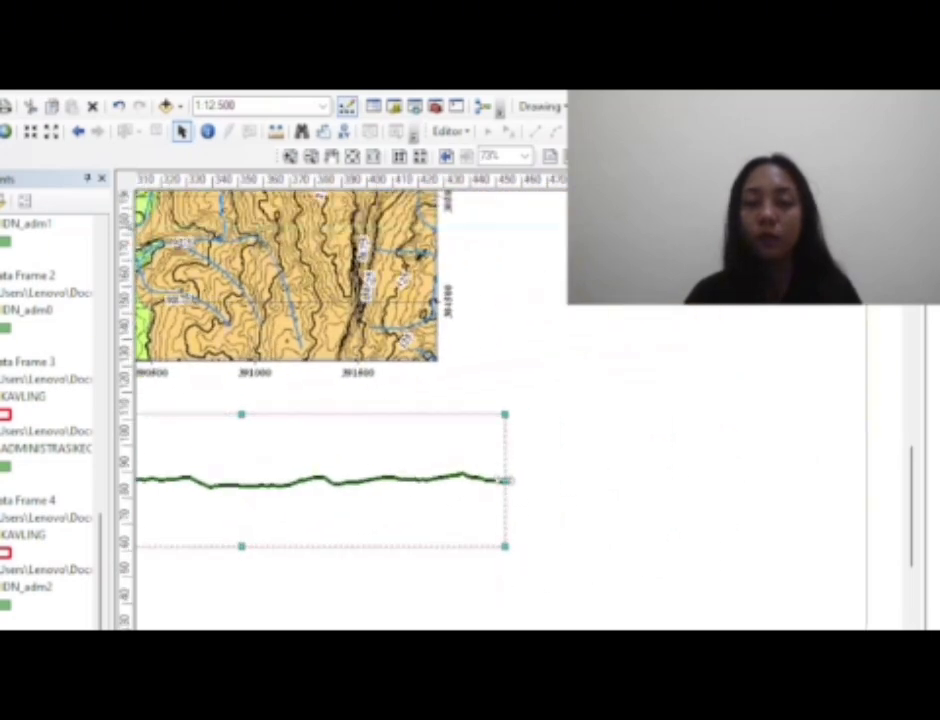
{"action": "left_click_drag", "start_coordinate": [507, 481], "coordinate": [689, 500]}
{"action": "left_click_drag", "start_coordinate": [441, 540], "coordinate": [760, 531]}
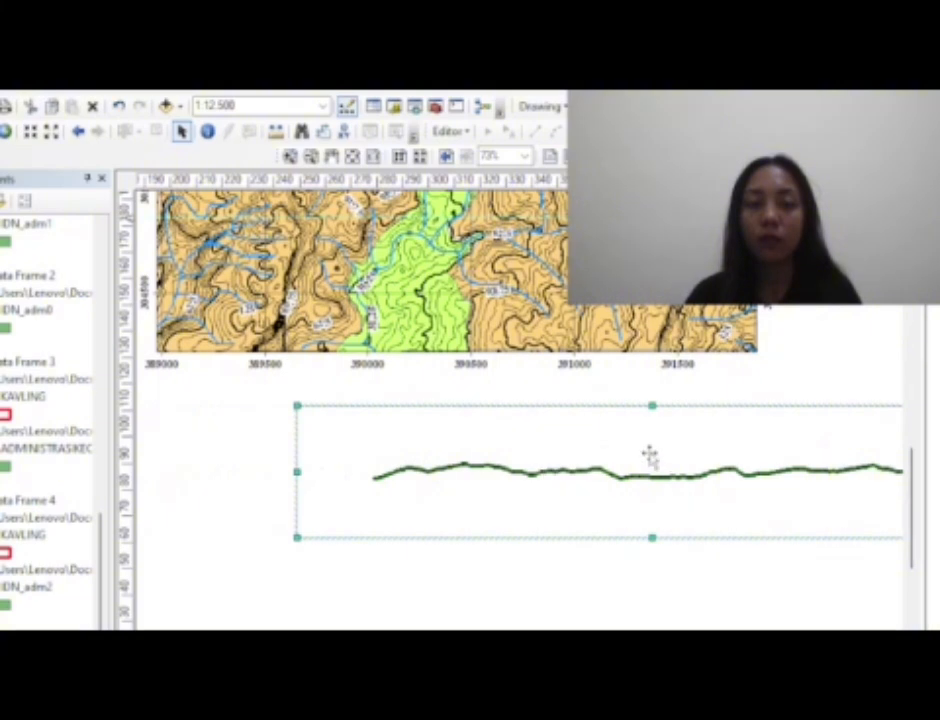
{"action": "left_click_drag", "start_coordinate": [650, 457], "coordinate": [724, 470]}
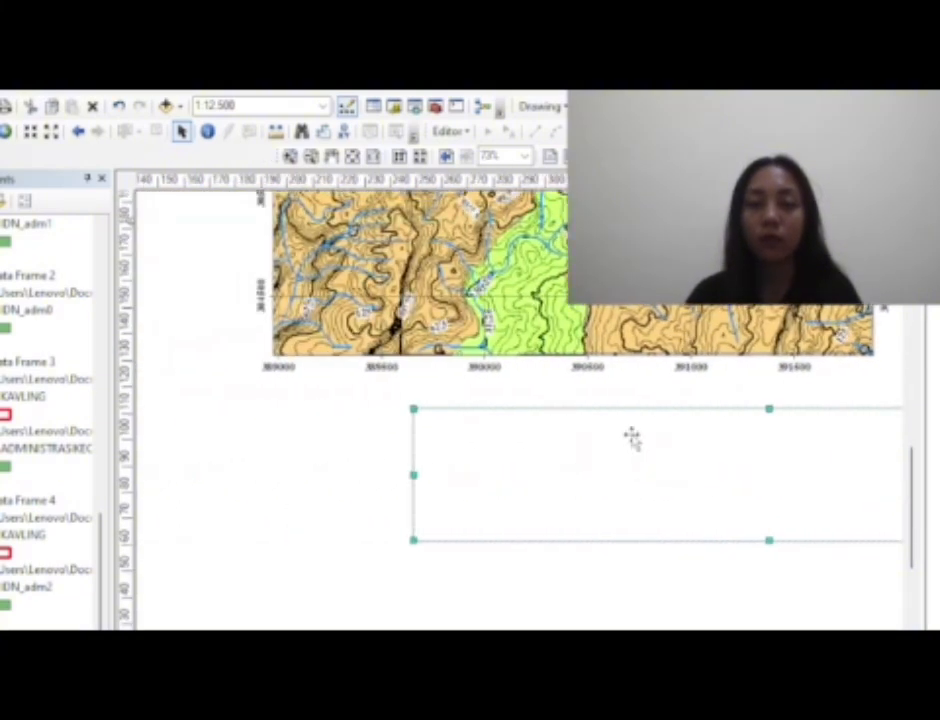
{"action": "left_click_drag", "start_coordinate": [632, 437], "coordinate": [466, 440]}
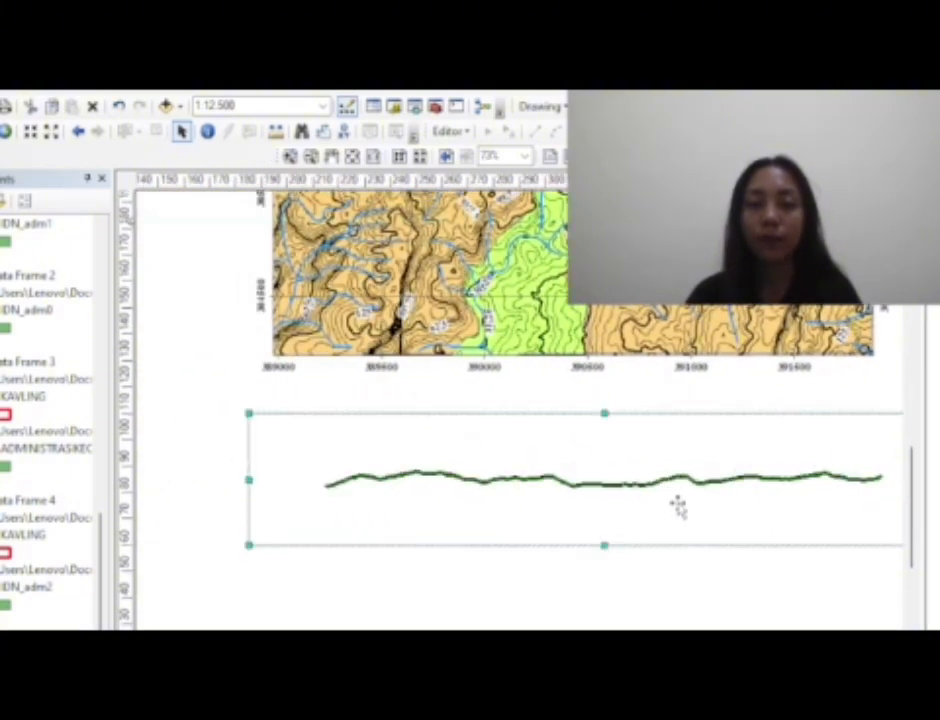
Examine the landform areas on the geomorphology map and compare them with the profile below
{"action": "left_click_drag", "start_coordinate": [742, 605], "coordinate": [534, 546]}
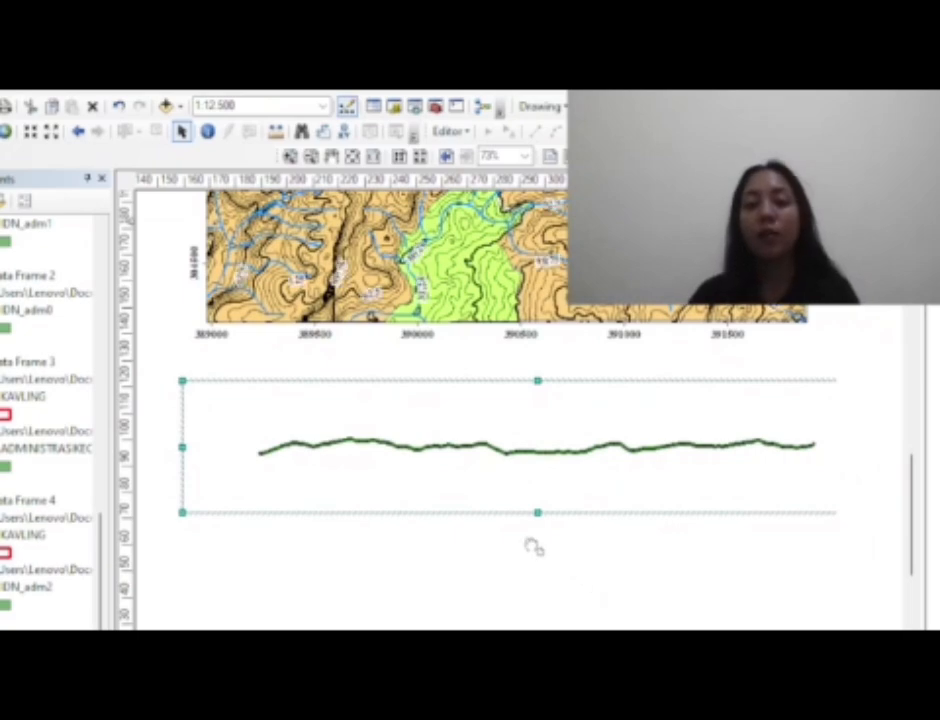
{"action": "scroll", "coordinate": [518, 537], "scroll_direction": "down", "scroll_amount": 2}
{"action": "scroll", "coordinate": [518, 530], "scroll_direction": "up", "scroll_amount": 4}
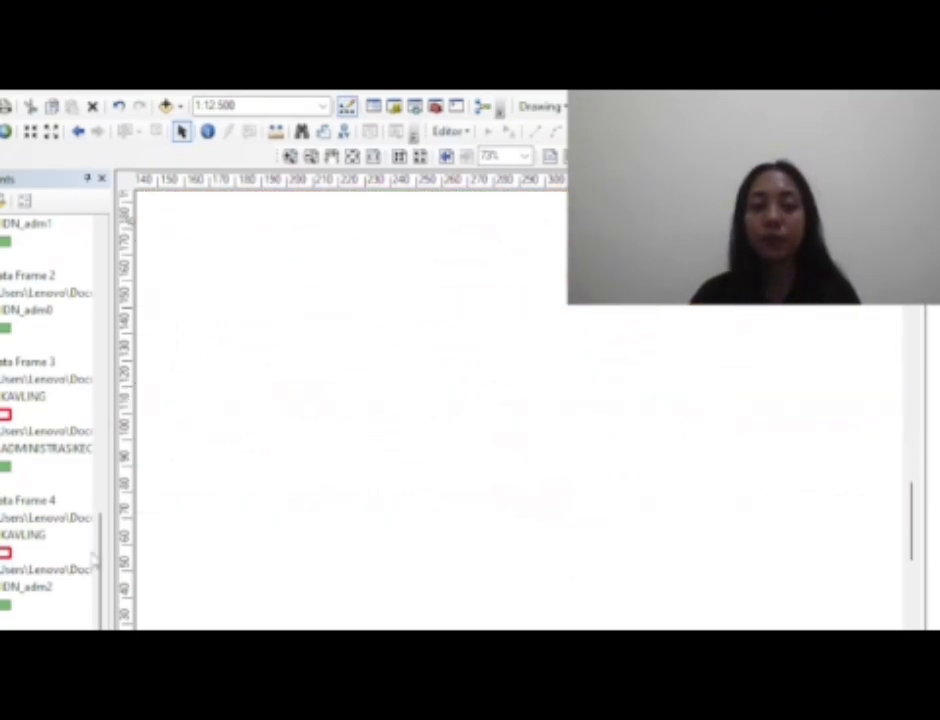
{"action": "left_click_drag", "start_coordinate": [506, 383], "coordinate": [549, 627]}
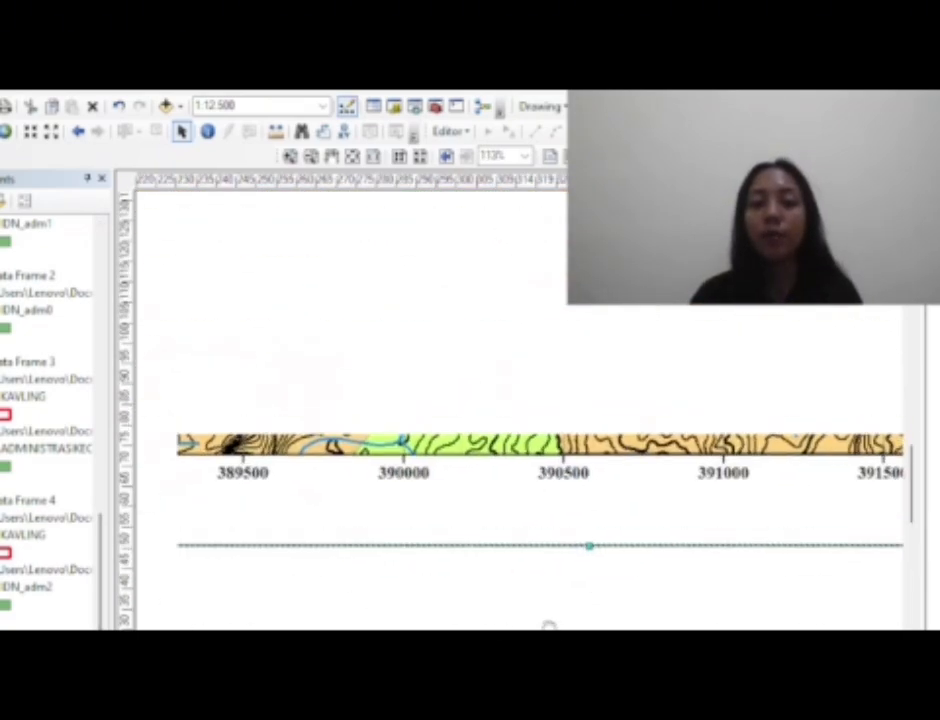
{"action": "left_click_drag", "start_coordinate": [552, 283], "coordinate": [638, 593]}
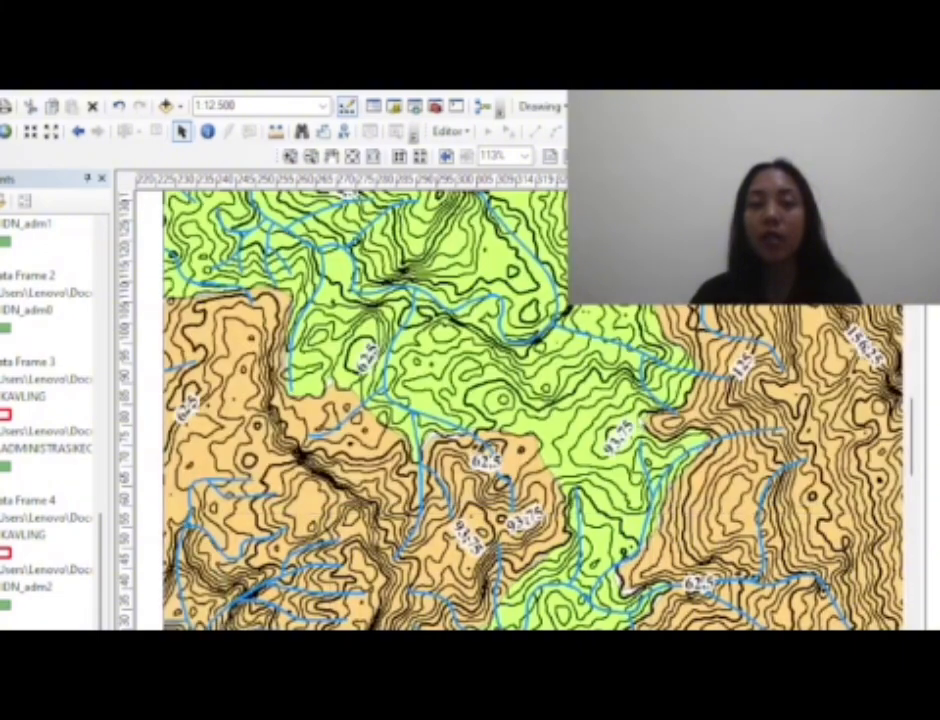
{"action": "left_click_drag", "start_coordinate": [640, 395], "coordinate": [661, 636]}
{"action": "left_click_drag", "start_coordinate": [704, 557], "coordinate": [653, 400]}
{"action": "left_click_drag", "start_coordinate": [665, 556], "coordinate": [669, 314]}
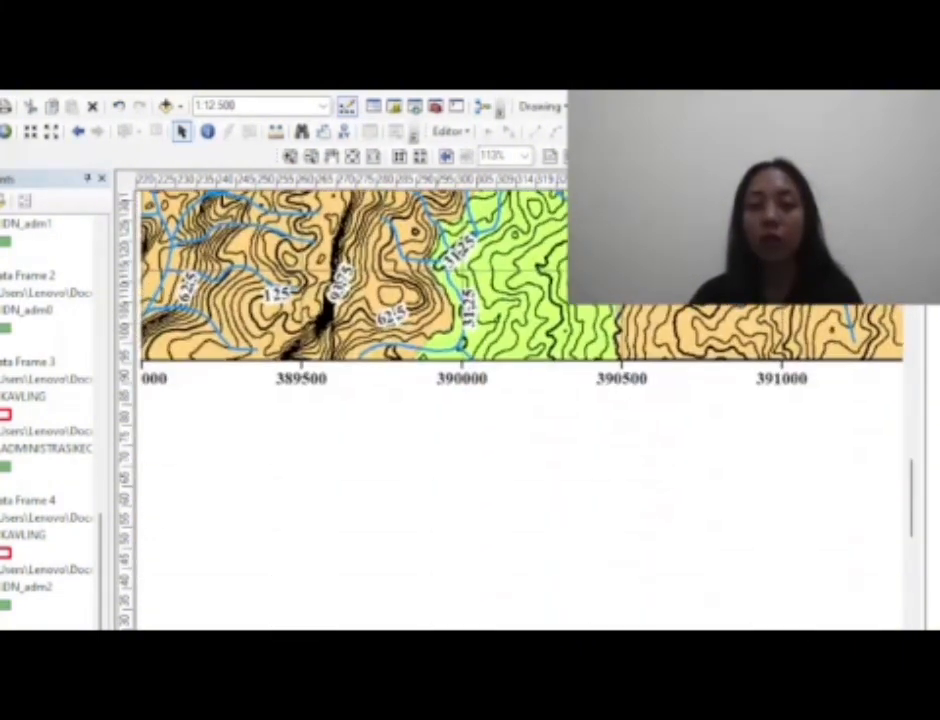
{"action": "left_click_drag", "start_coordinate": [618, 528], "coordinate": [624, 322]}
{"action": "left_click_drag", "start_coordinate": [744, 424], "coordinate": [581, 439]}
Open the layer properties of the profile points in Data Frame 5 and turn on feature labelling
{"action": "scroll", "coordinate": [60, 420], "scroll_direction": "down", "scroll_amount": 1}
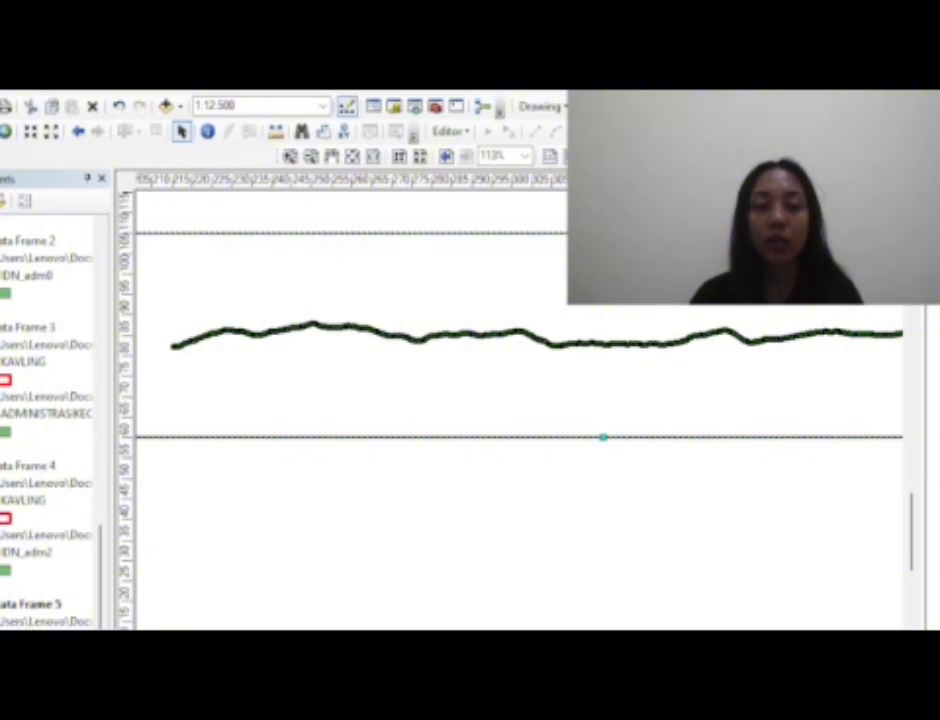
{"action": "right_click", "coordinate": [18, 632]}
{"action": "left_click", "coordinate": [75, 622]}
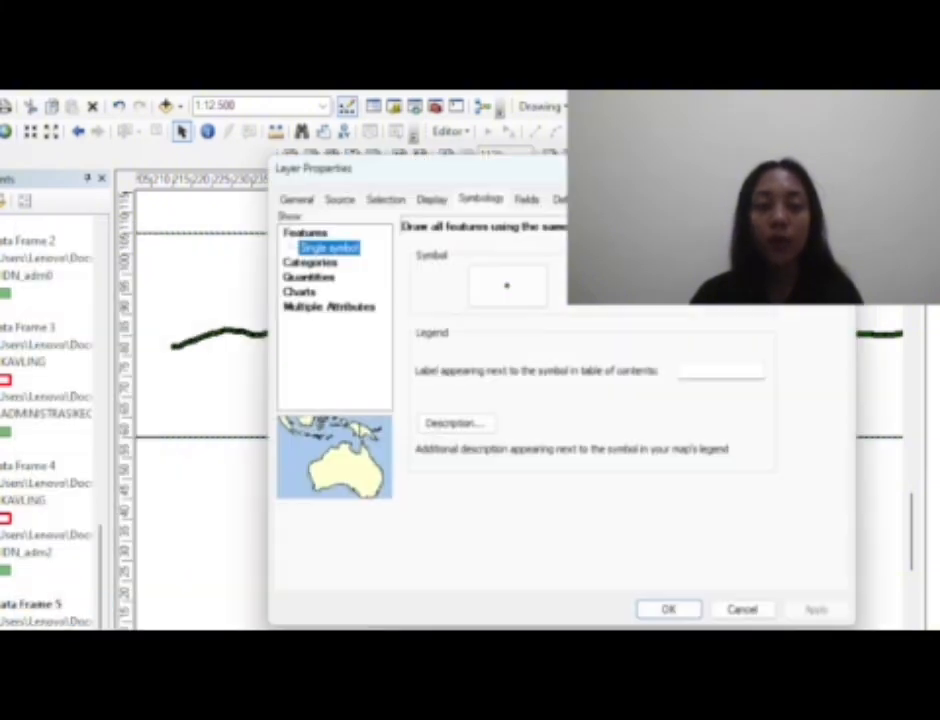
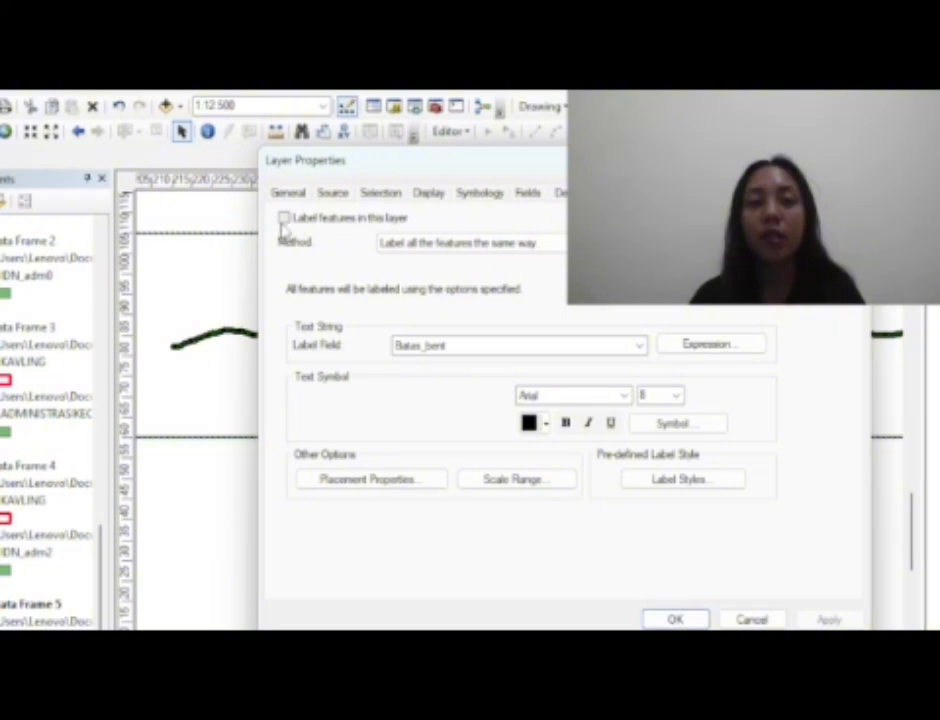
{"action": "left_click", "coordinate": [284, 218]}
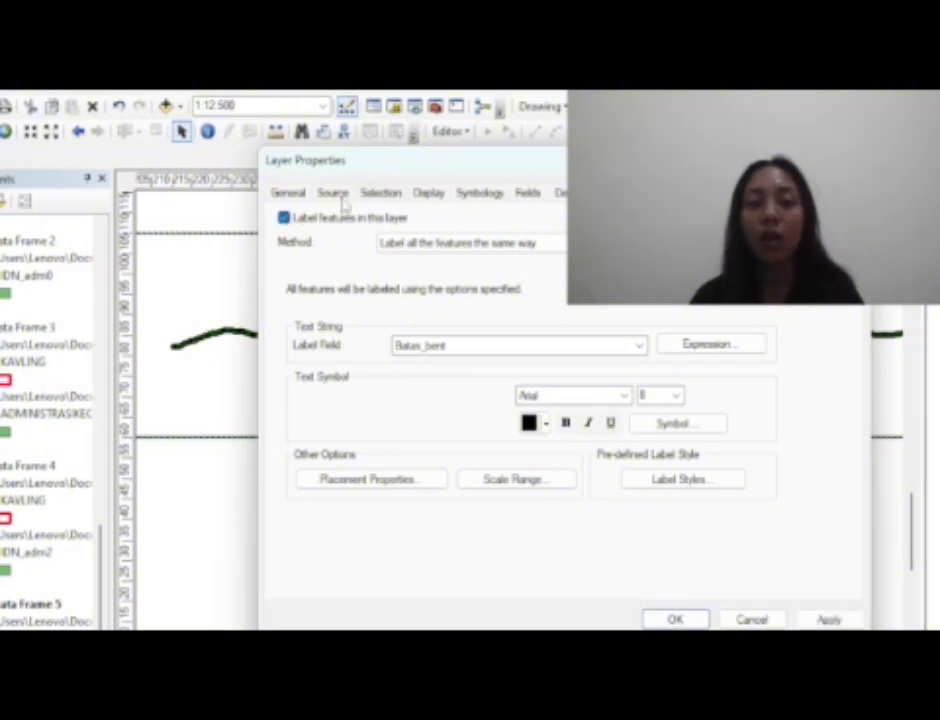
Categorize the profile points by unique values of the Batas_bent field and add all of its values
{"action": "left_click", "coordinate": [467, 196]}
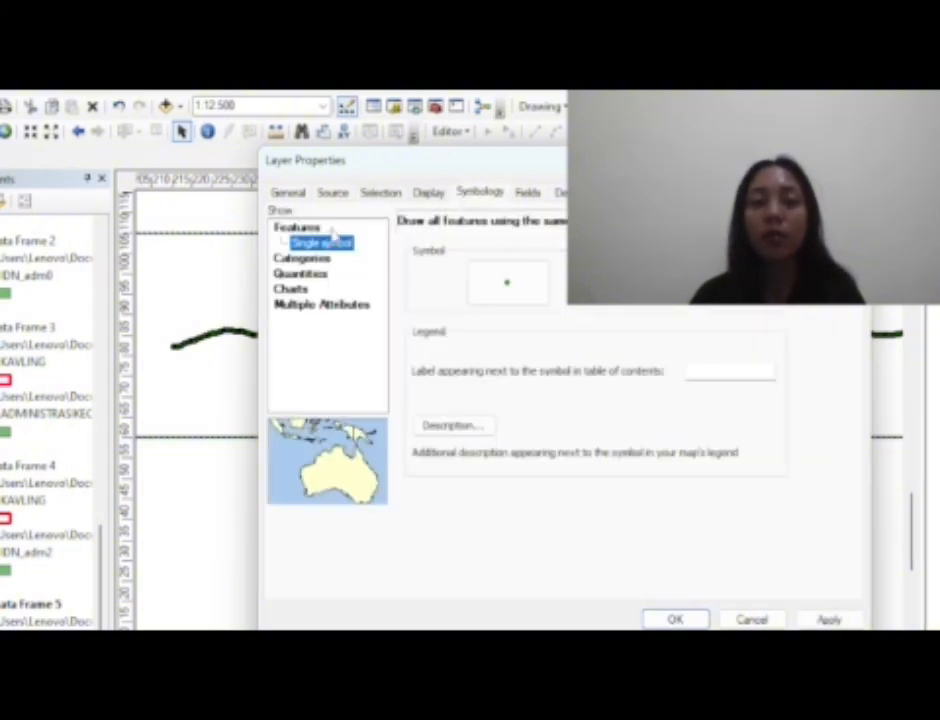
{"action": "left_click", "coordinate": [308, 260]}
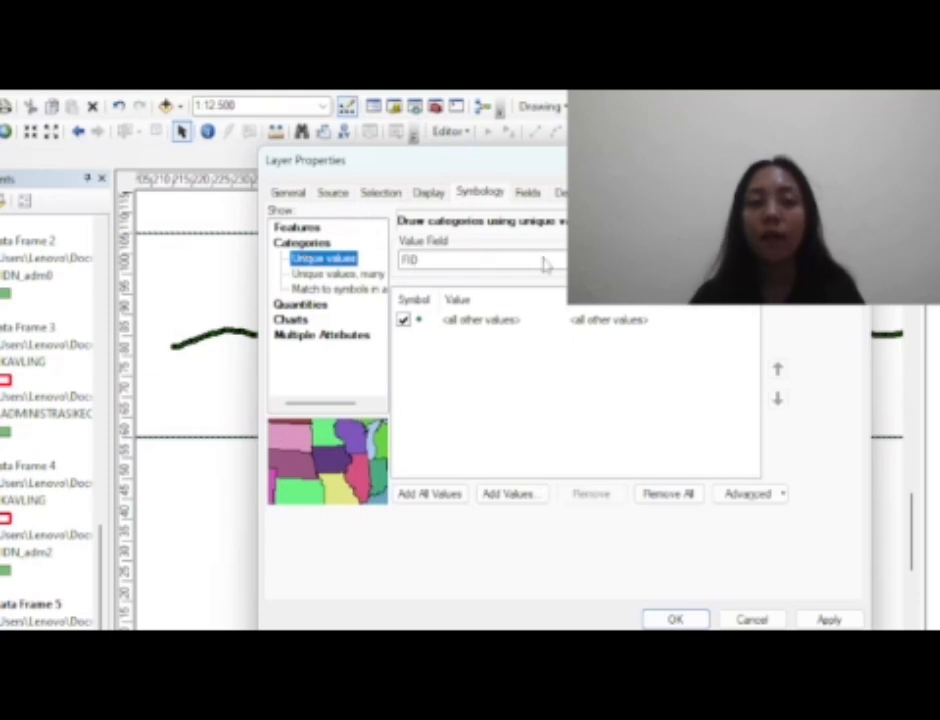
{"action": "left_click", "coordinate": [500, 259]}
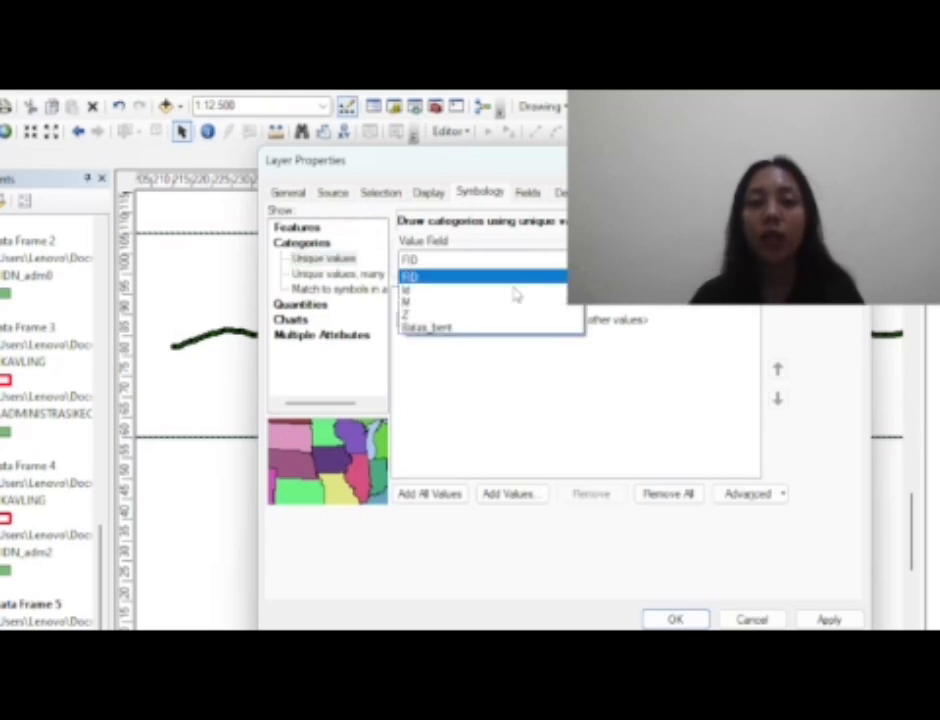
{"action": "left_click", "coordinate": [425, 328]}
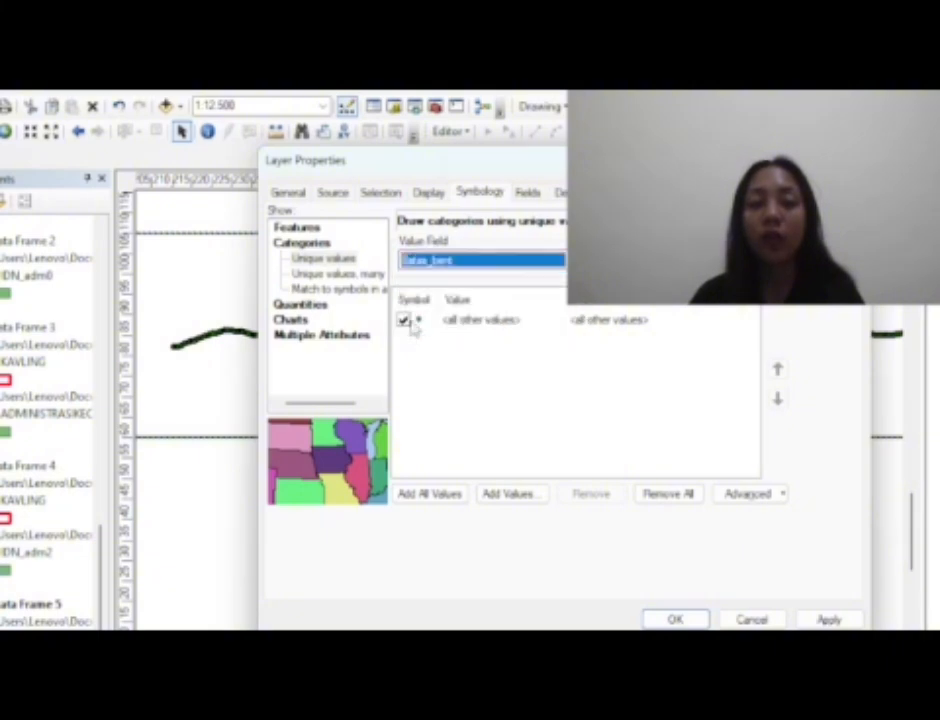
{"action": "left_click", "coordinate": [428, 498]}
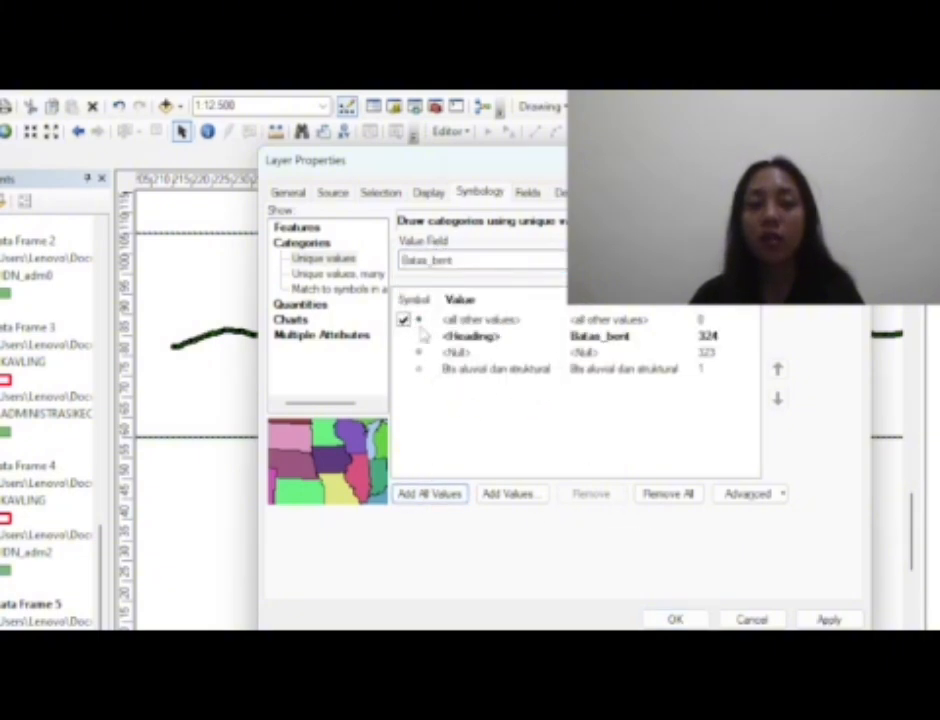
Give the "Bts aluvial dan struktural" category the Triangle 2 symbol and apply the layer properties
{"action": "double_click", "coordinate": [420, 371]}
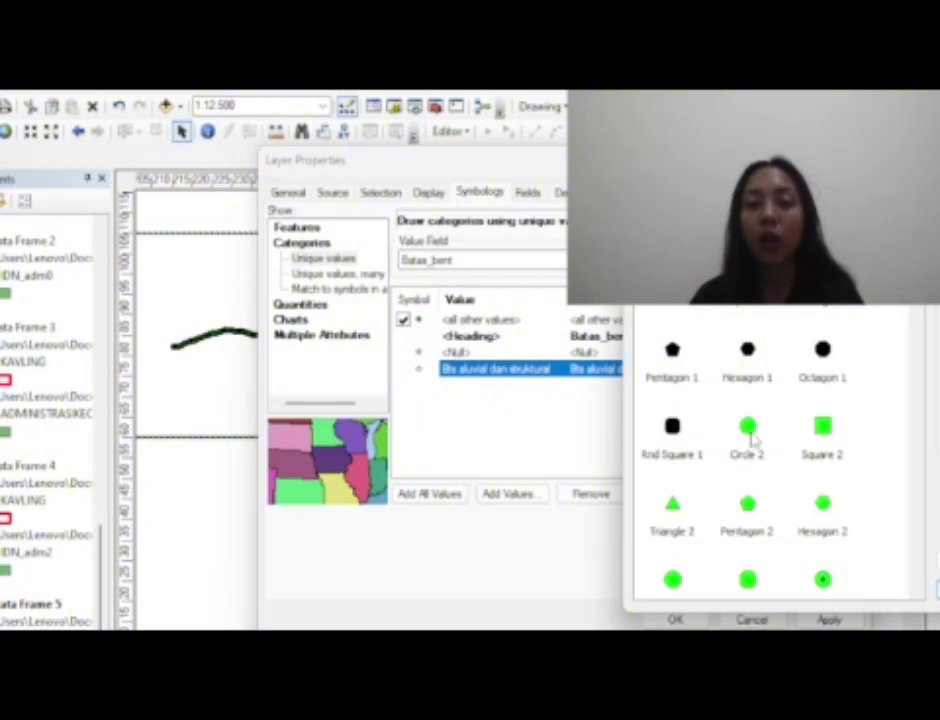
{"action": "left_click", "coordinate": [675, 508]}
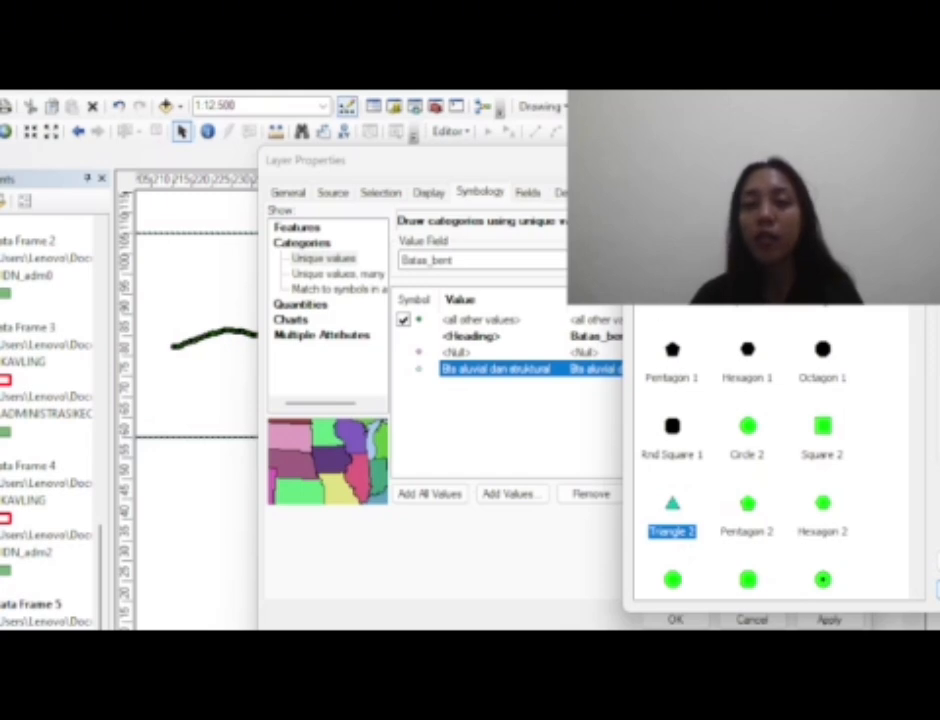
{"action": "left_click", "coordinate": [938, 590]}
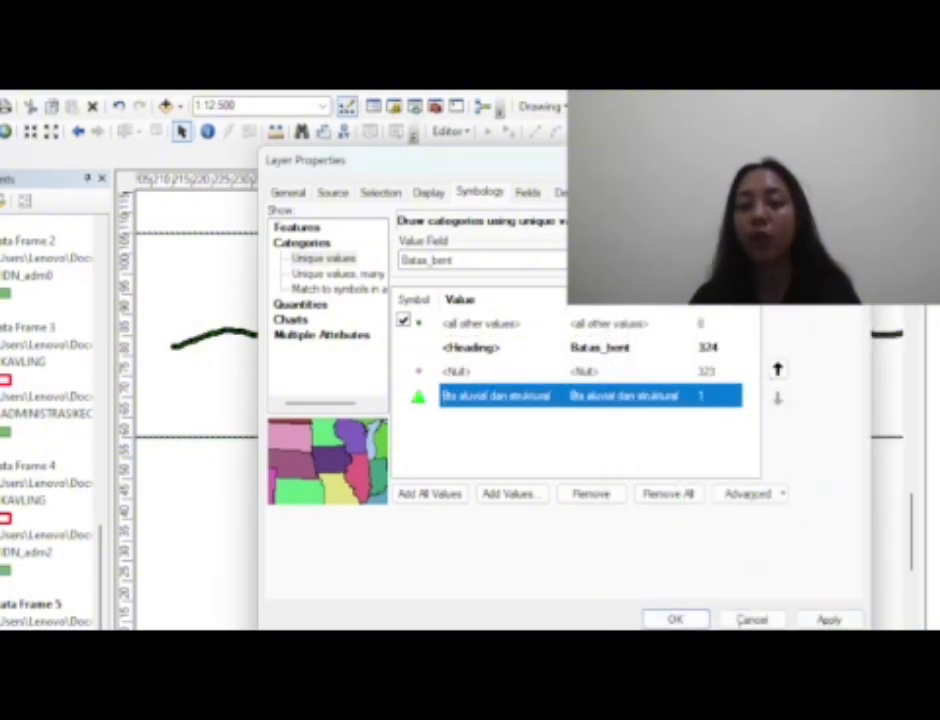
{"action": "left_click", "coordinate": [675, 619]}
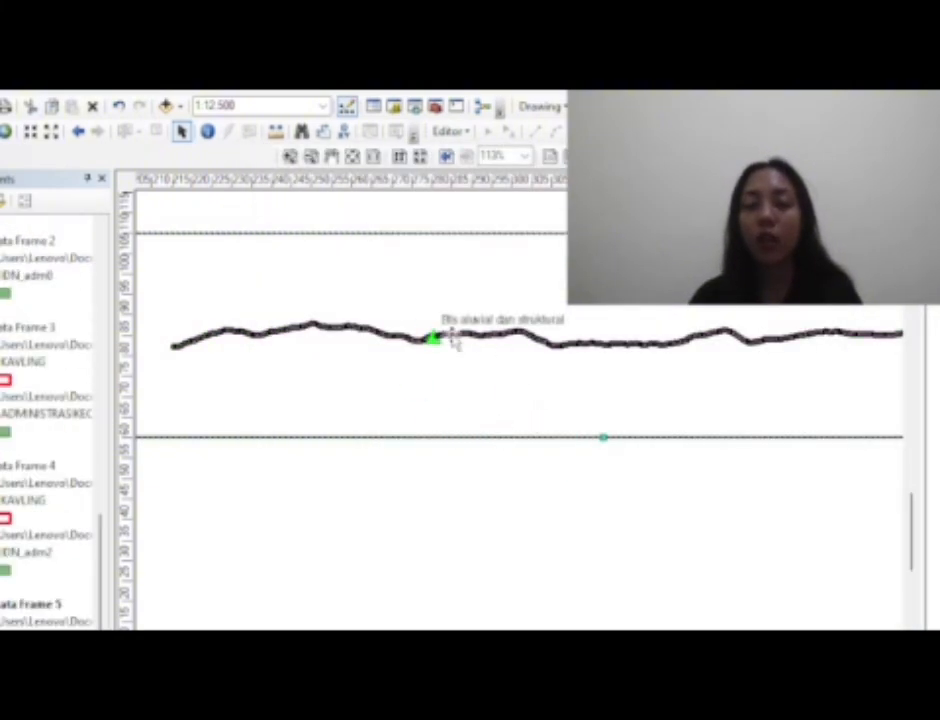
Examine the position of the "Bts aluvial dan struktural" marker on the profile against the landform boundary on the map
{"action": "scroll", "coordinate": [432, 336], "scroll_direction": "down", "scroll_amount": 1}
{"action": "scroll", "coordinate": [432, 336], "scroll_direction": "up", "scroll_amount": 3}
{"action": "scroll", "coordinate": [432, 335], "scroll_direction": "up", "scroll_amount": 1}
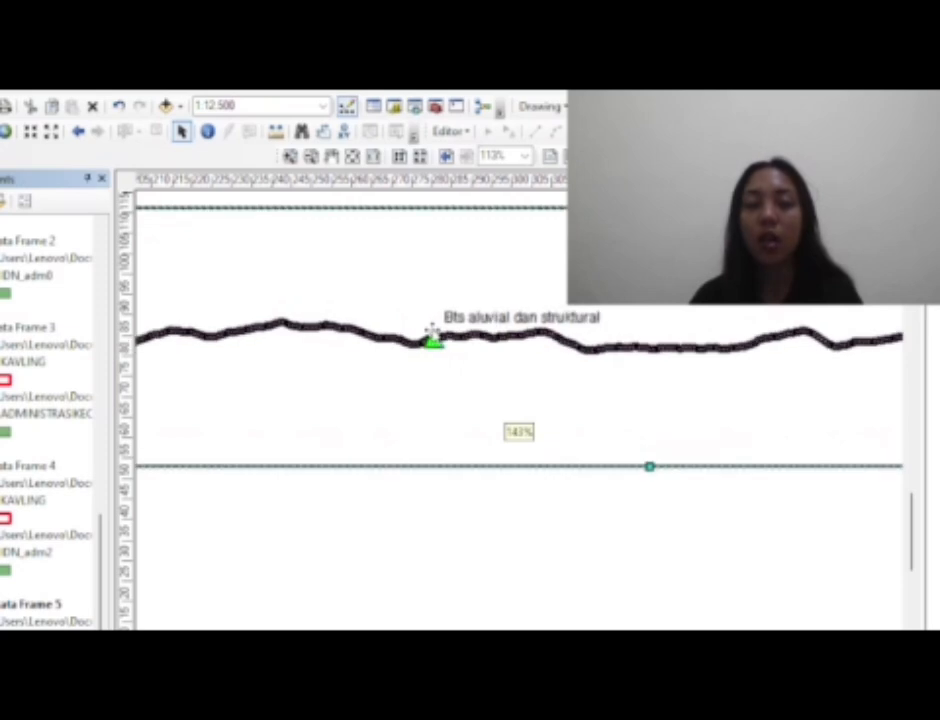
{"action": "left_click_drag", "start_coordinate": [525, 325], "coordinate": [680, 539]}
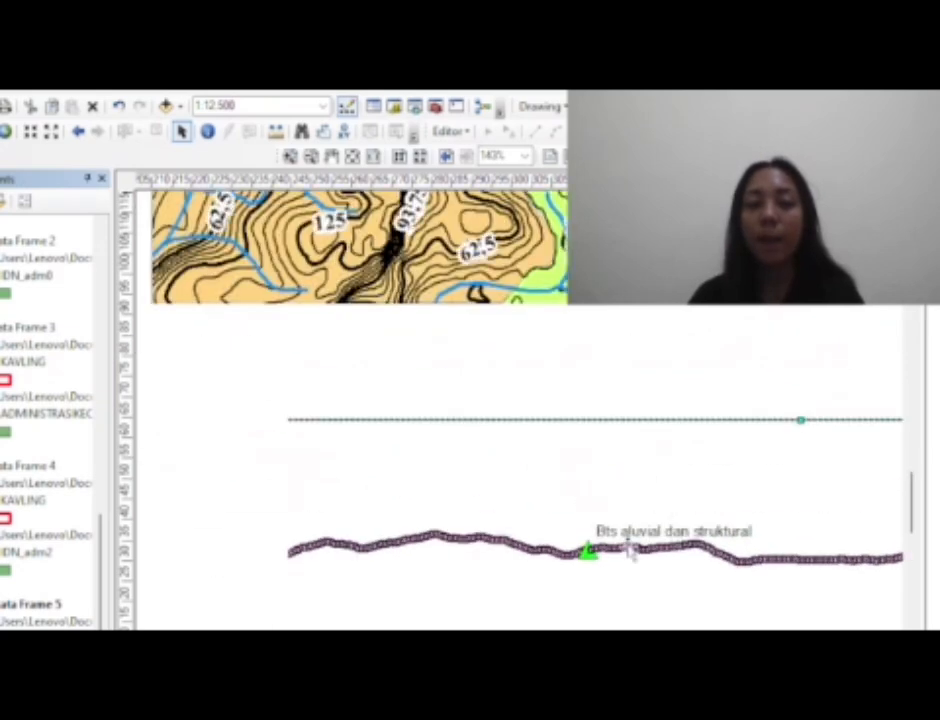
{"action": "left_click_drag", "start_coordinate": [598, 566], "coordinate": [692, 525]}
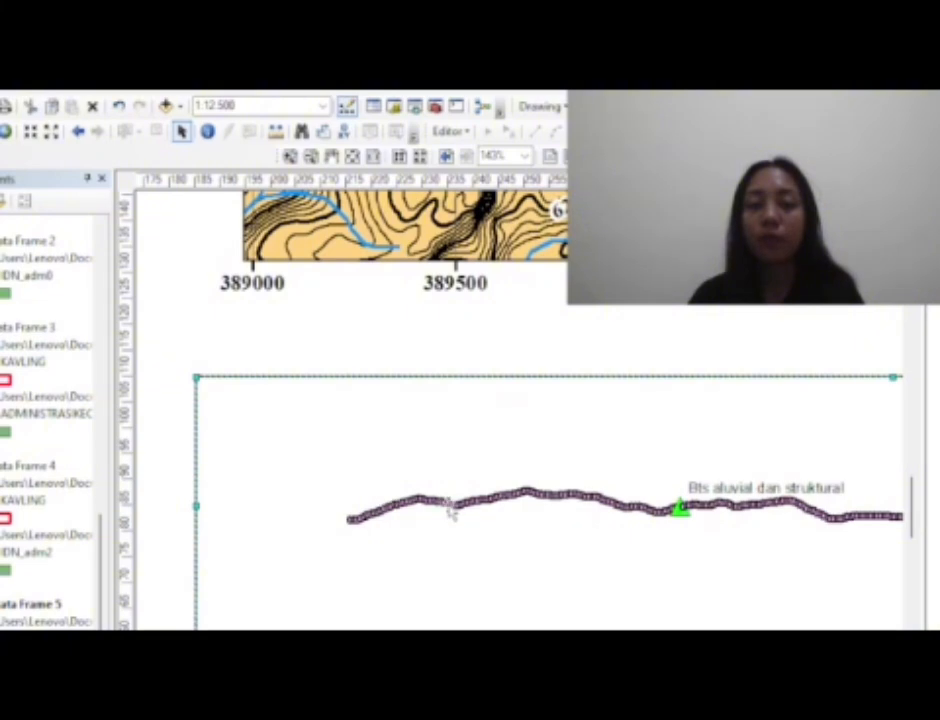
{"action": "left_click_drag", "start_coordinate": [684, 552], "coordinate": [604, 480]}
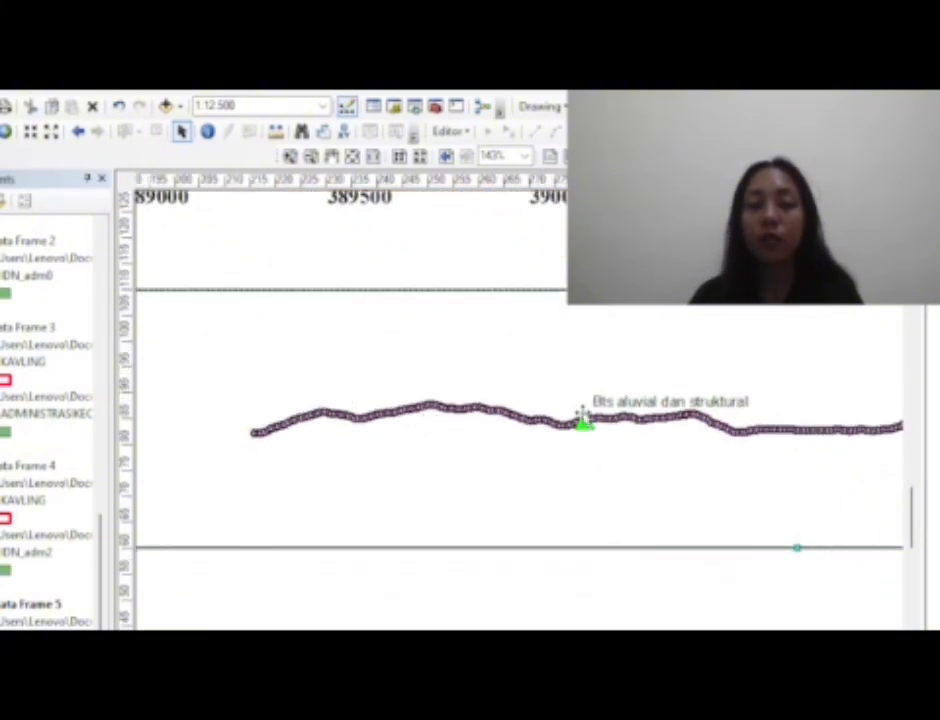
{"action": "left_click_drag", "start_coordinate": [584, 414], "coordinate": [673, 641]}
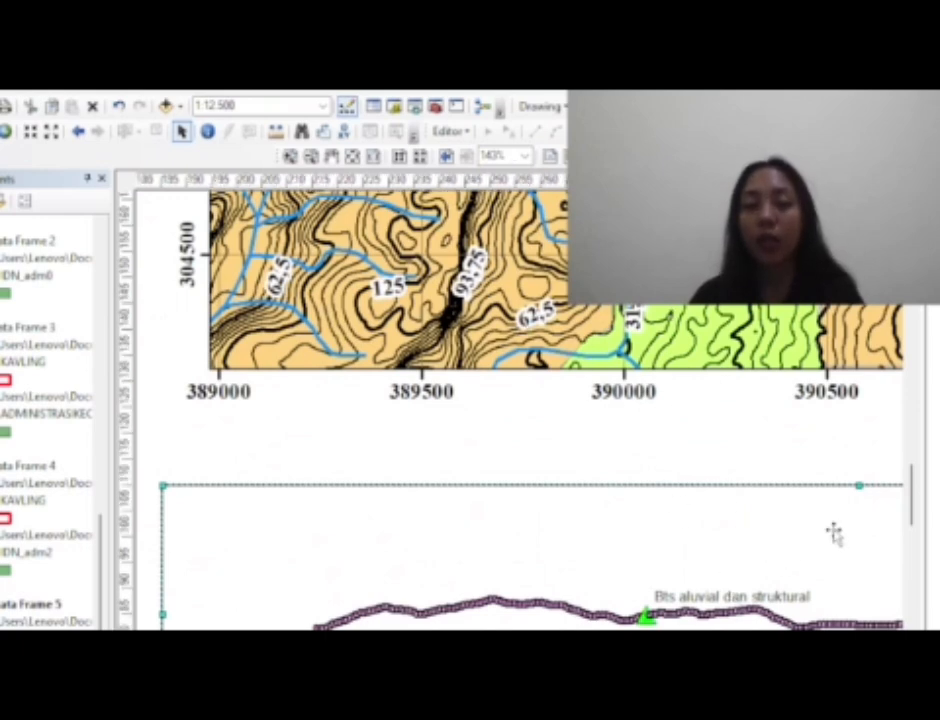
{"action": "left_click_drag", "start_coordinate": [823, 552], "coordinate": [663, 392]}
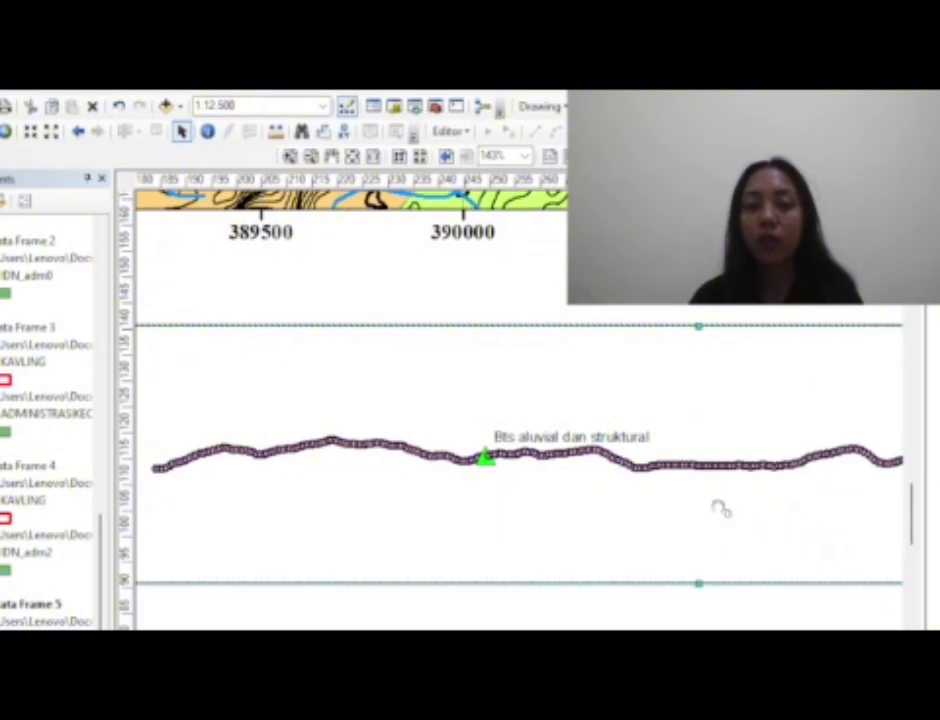
{"action": "left_click_drag", "start_coordinate": [720, 510], "coordinate": [539, 553]}
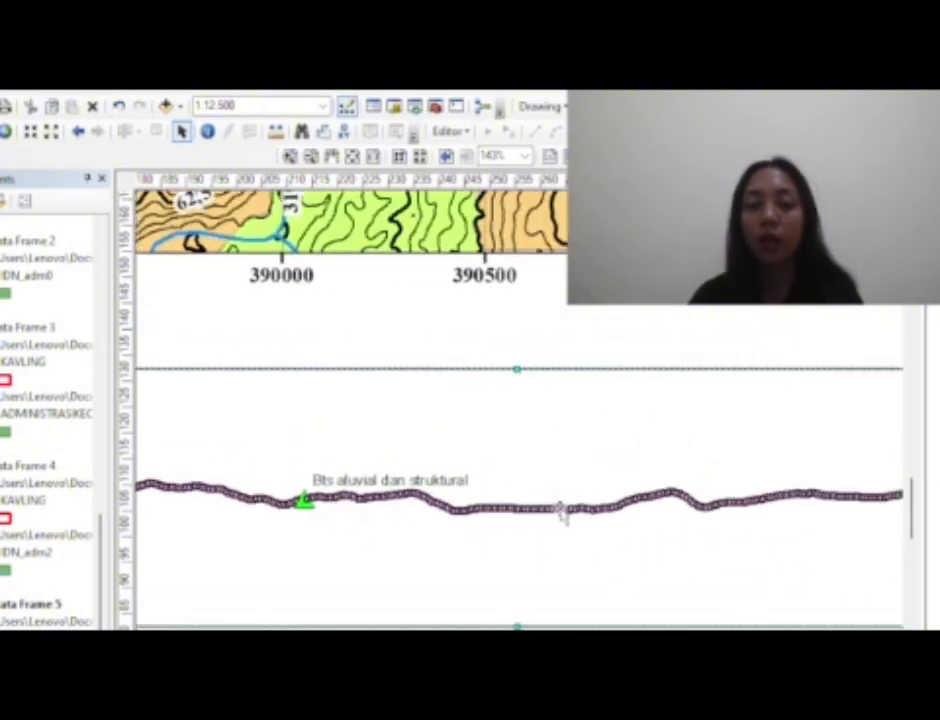
{"action": "left_click_drag", "start_coordinate": [596, 487], "coordinate": [799, 550]}
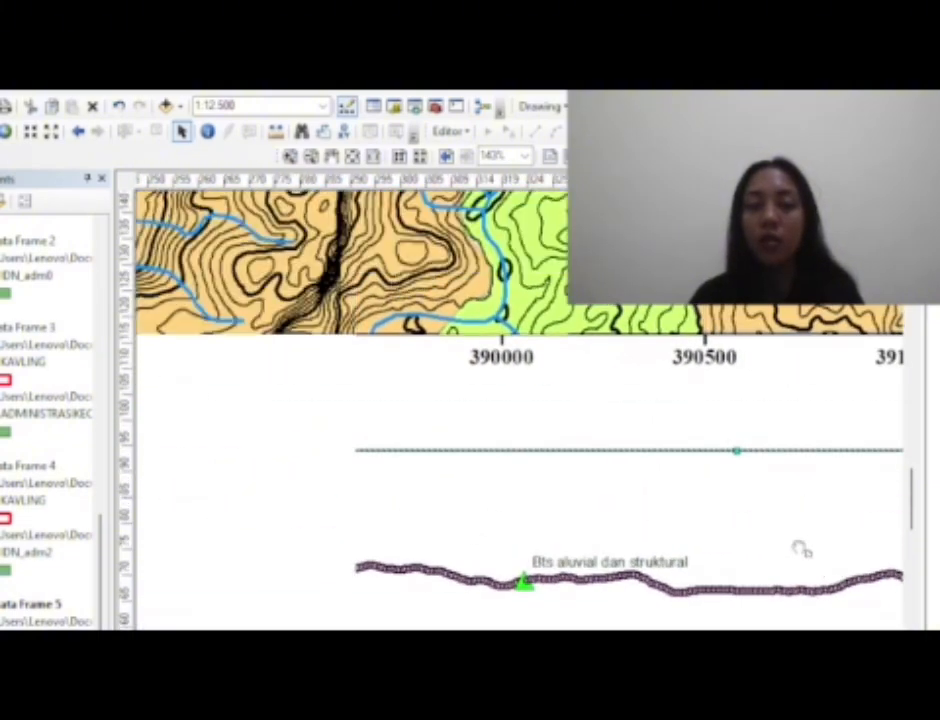
{"action": "scroll", "coordinate": [798, 535], "scroll_direction": "up", "scroll_amount": 1}
{"action": "scroll", "coordinate": [799, 524], "scroll_direction": "down", "scroll_amount": 3}
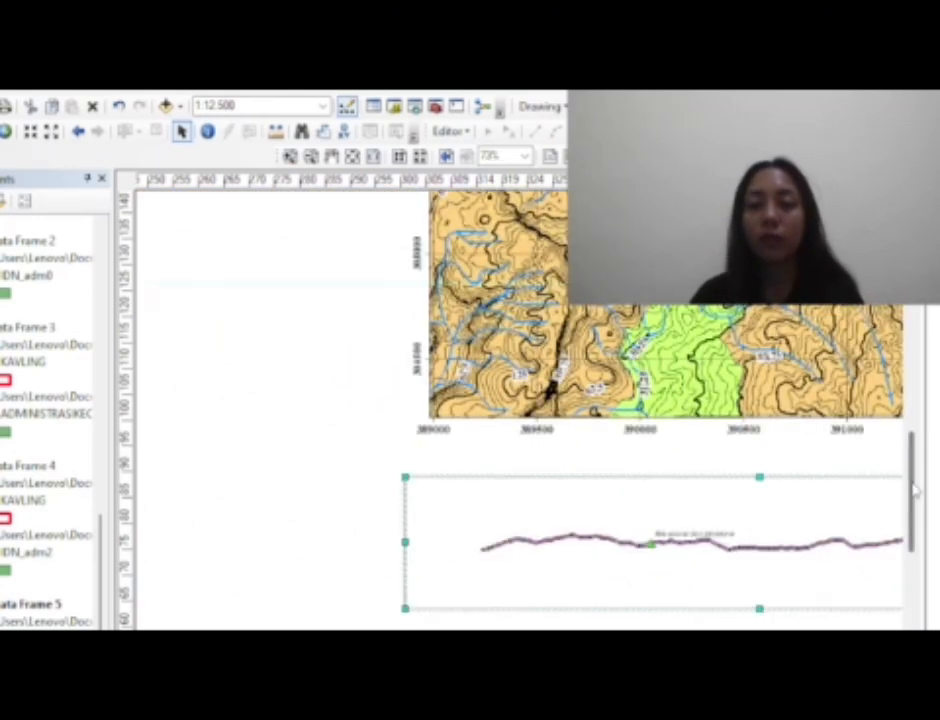
{"action": "left_click_drag", "start_coordinate": [912, 487], "coordinate": [913, 540]}
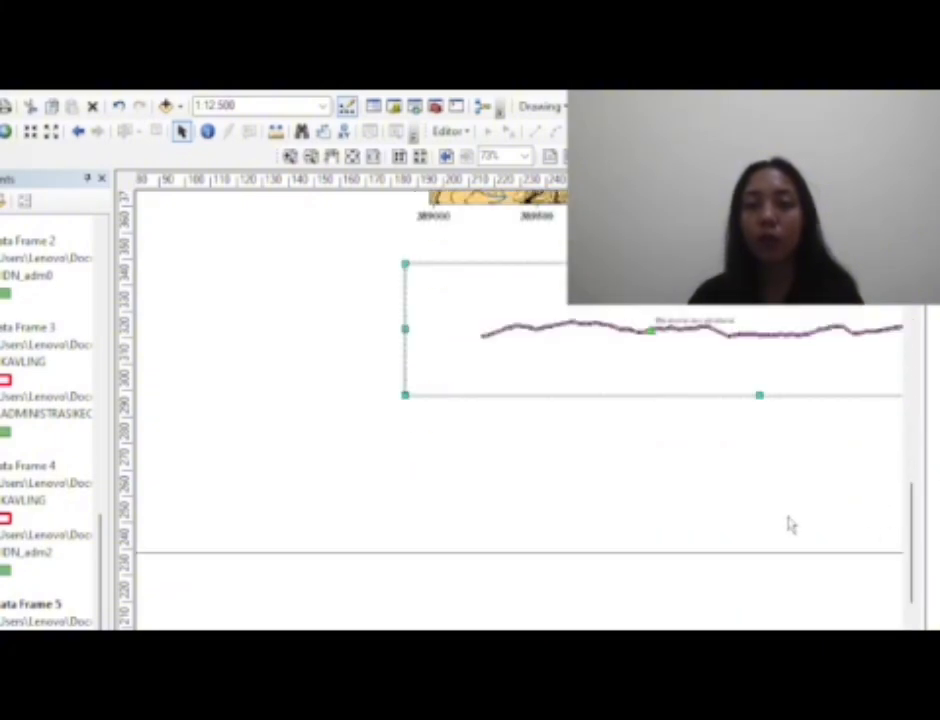
{"action": "left_click_drag", "start_coordinate": [809, 447], "coordinate": [752, 632]}
{"action": "left_click_drag", "start_coordinate": [722, 579], "coordinate": [690, 511]}
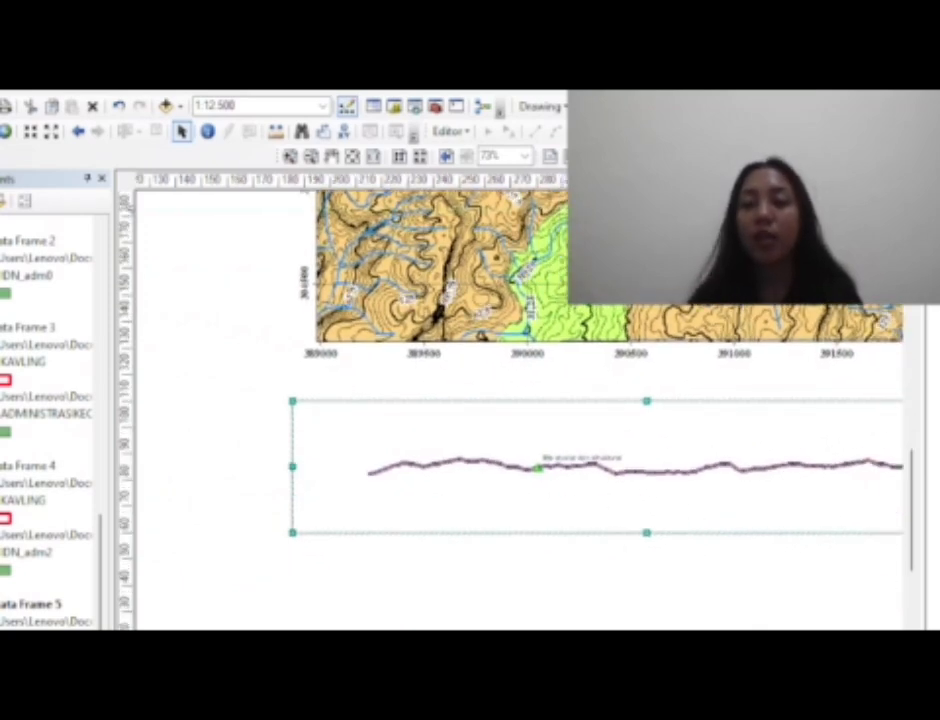
Start a new shapefile named "BL Alu" with Polyline as its feature type
{"action": "mouse_move", "coordinate": [938, 500]}
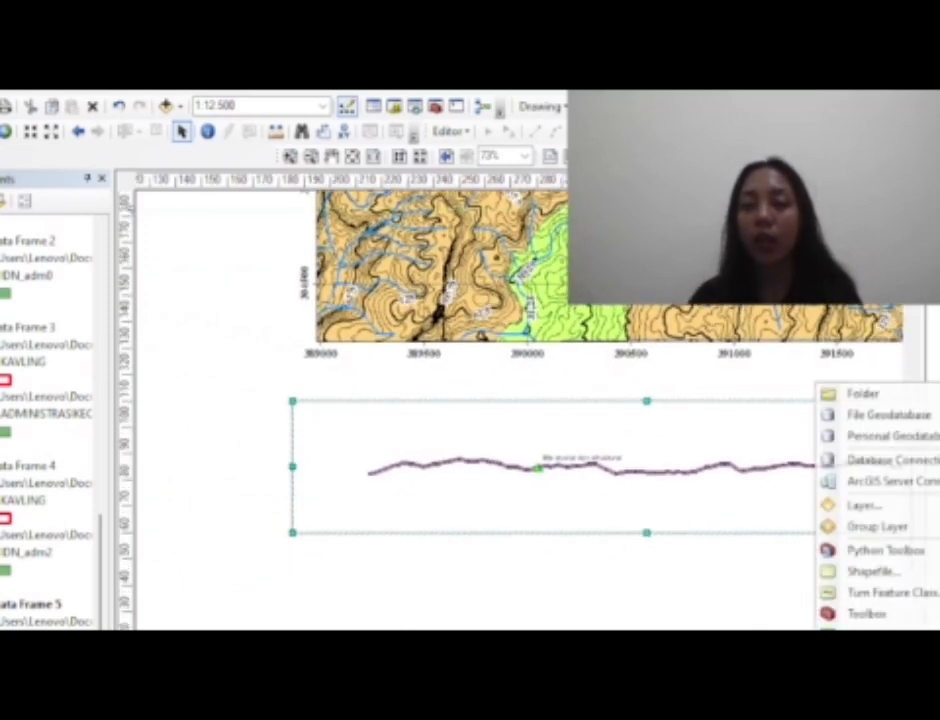
{"action": "left_click", "coordinate": [856, 578]}
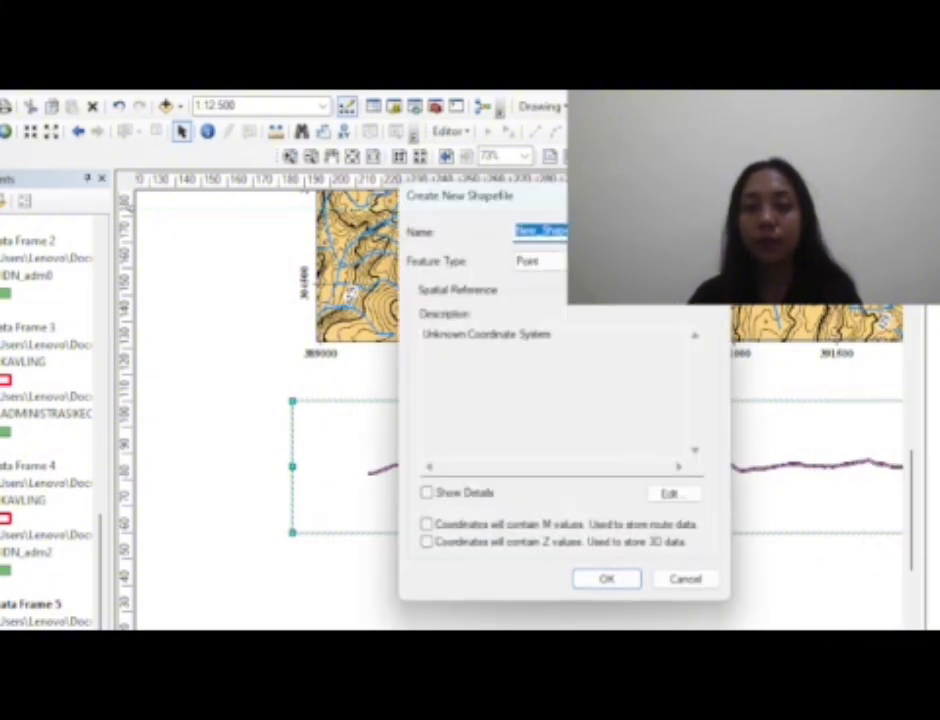
{"action": "key", "text": "BackSpace"}
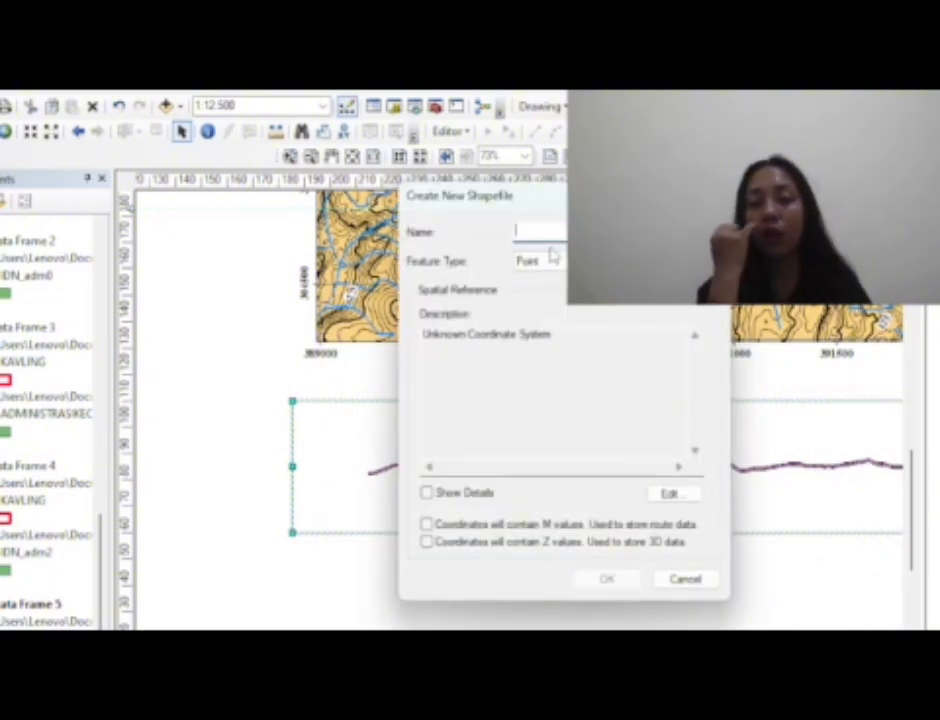
{"action": "left_click", "coordinate": [540, 260]}
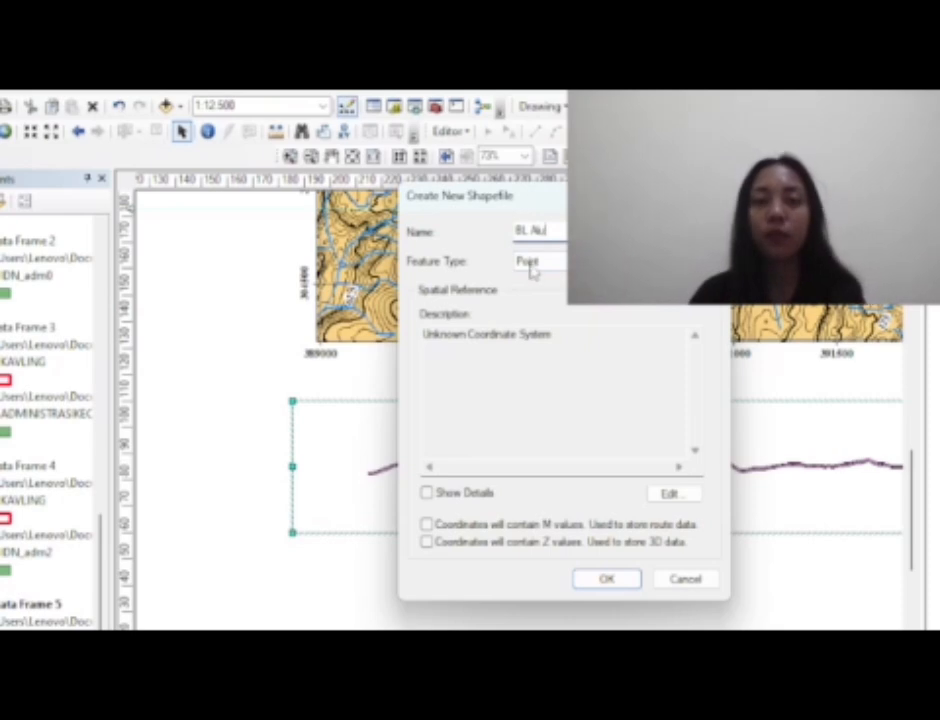
{"action": "left_click", "coordinate": [561, 262]}
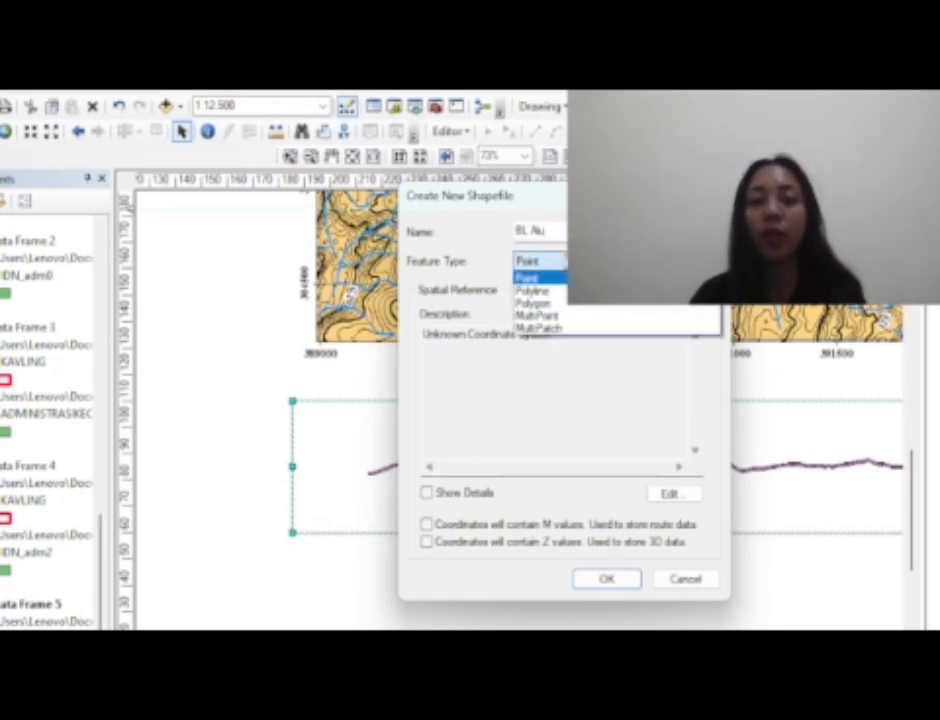
{"action": "left_click", "coordinate": [535, 289]}
Assign the WGS 1984 UTM Zone 47N projected coordinate system to the new shapefile and create it
{"action": "left_click", "coordinate": [680, 499]}
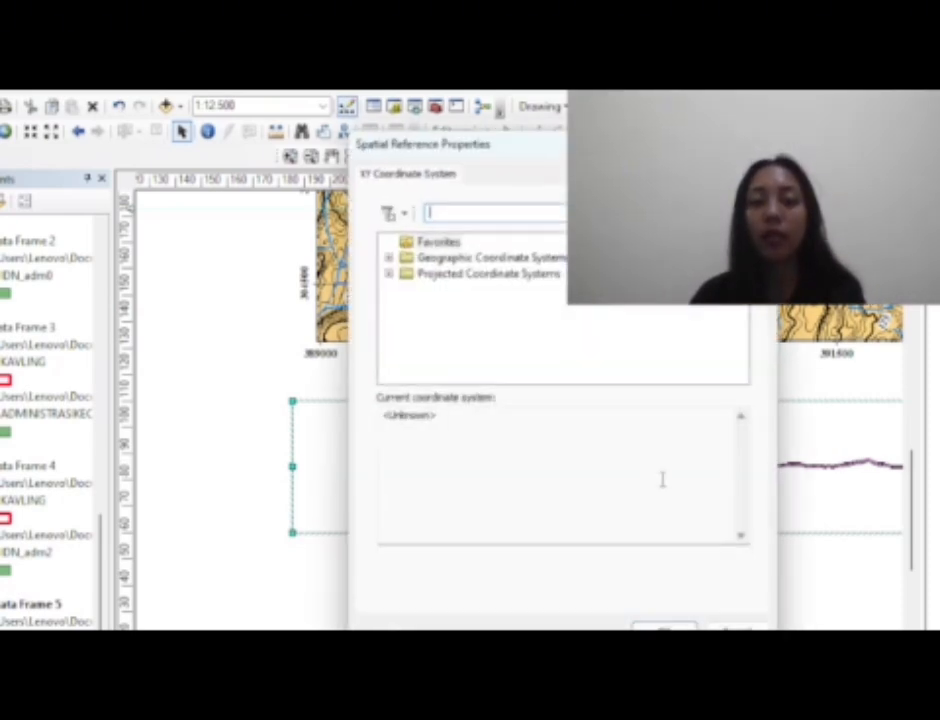
{"action": "left_click", "coordinate": [384, 270]}
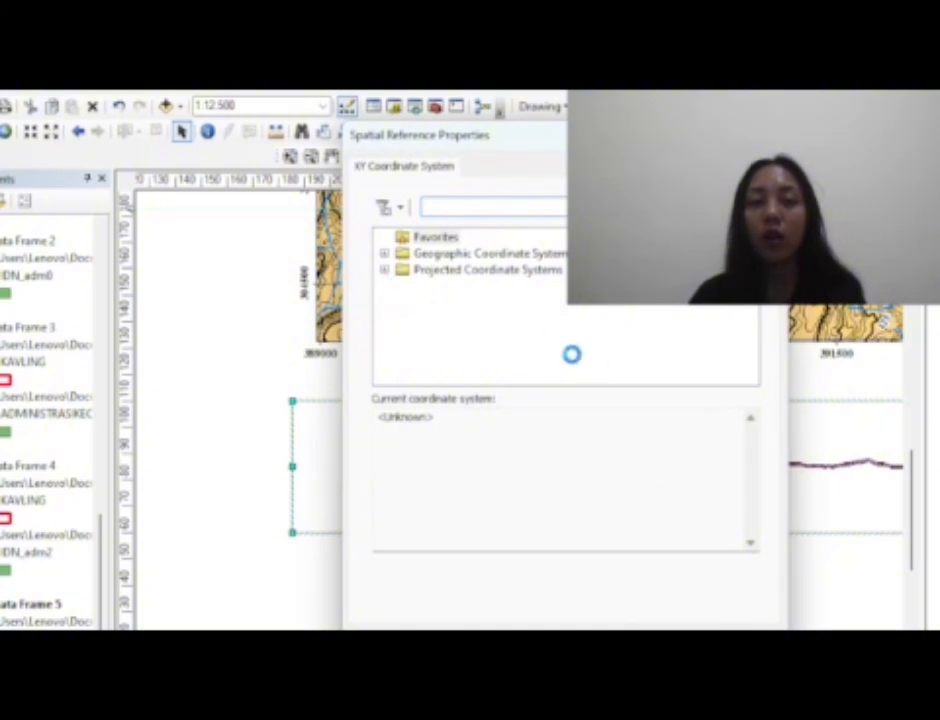
{"action": "scroll", "coordinate": [550, 327], "scroll_direction": "down", "scroll_amount": 2}
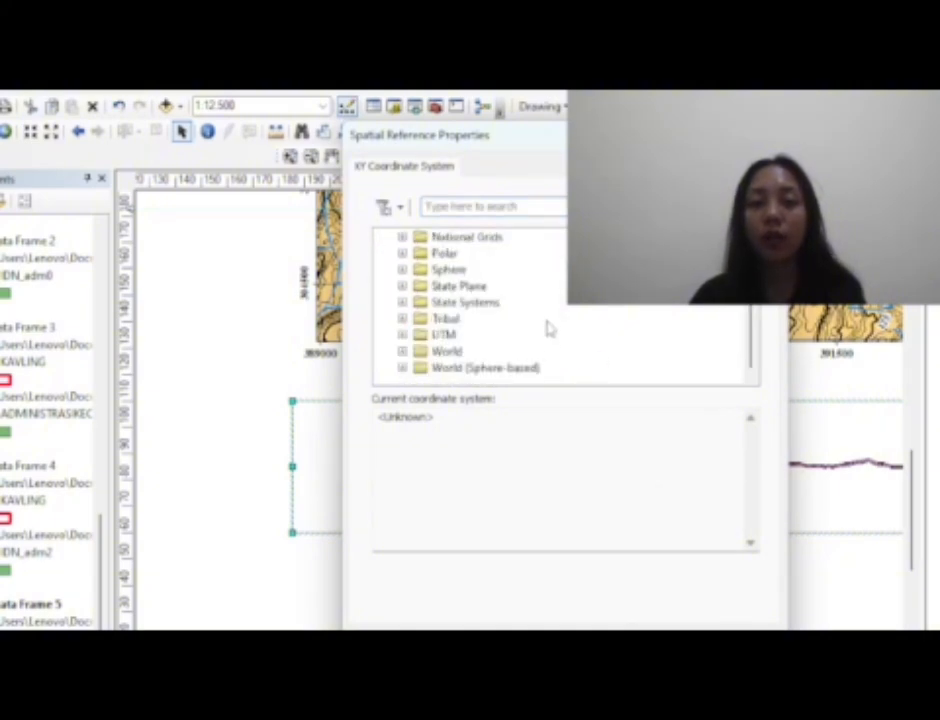
{"action": "left_click", "coordinate": [402, 335]}
{"action": "scroll", "coordinate": [420, 342], "scroll_direction": "down", "scroll_amount": 3}
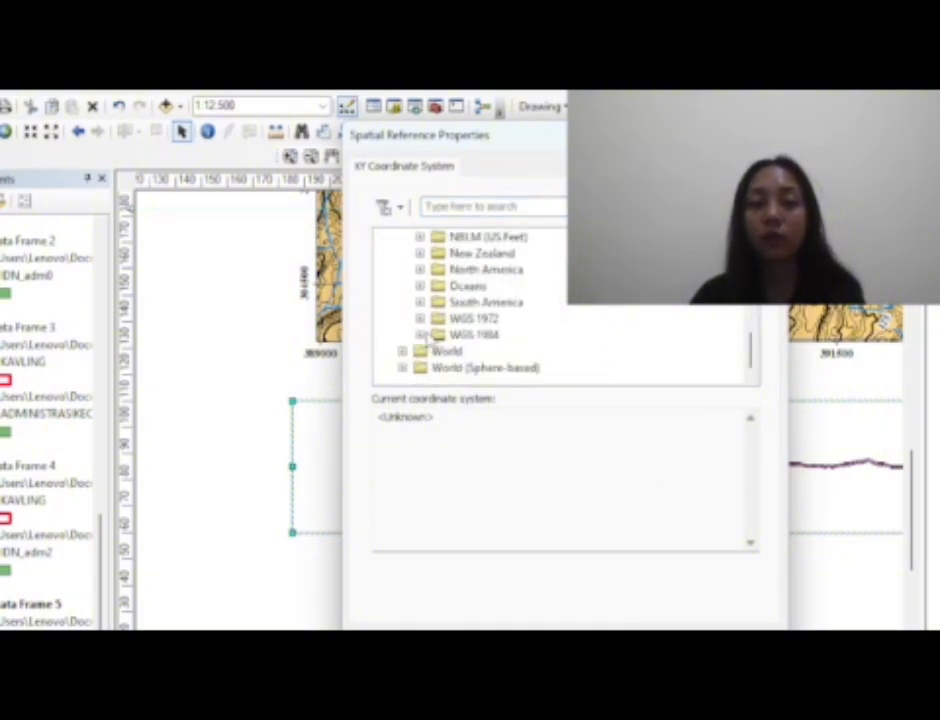
{"action": "left_click", "coordinate": [420, 334]}
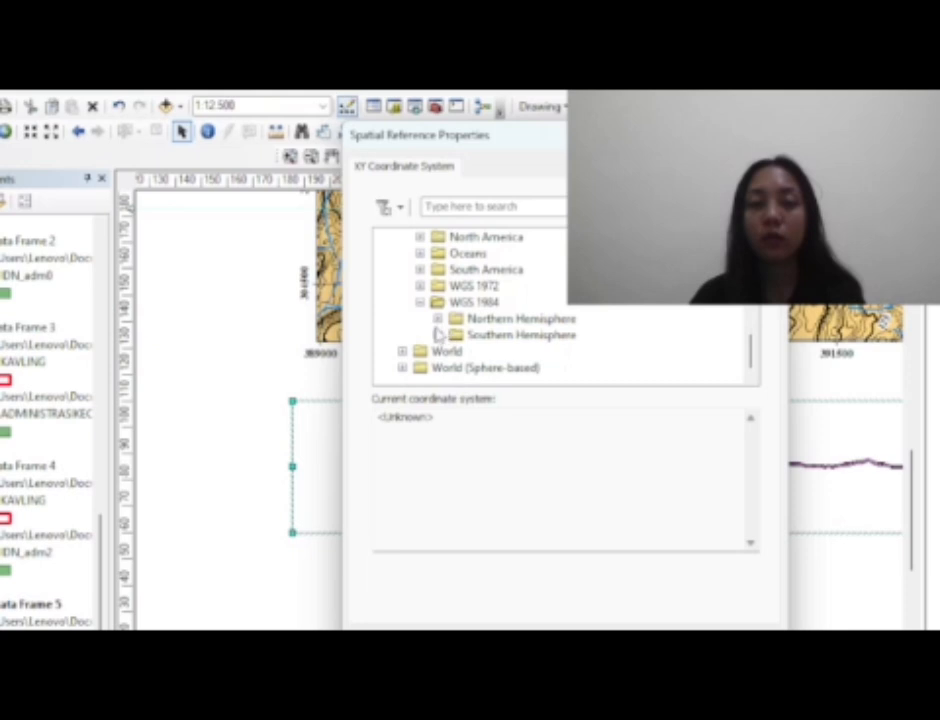
{"action": "left_click", "coordinate": [437, 318]}
{"action": "scroll", "coordinate": [488, 326], "scroll_direction": "down", "scroll_amount": 5}
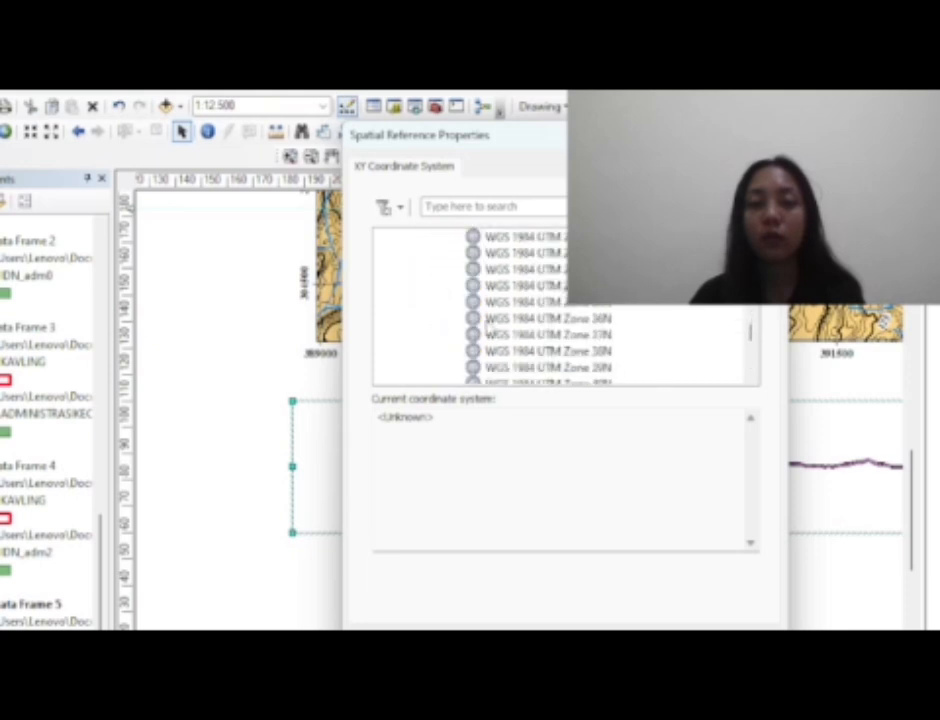
{"action": "scroll", "coordinate": [488, 326], "scroll_direction": "down", "scroll_amount": 8}
{"action": "scroll", "coordinate": [488, 326], "scroll_direction": "up", "scroll_amount": 2}
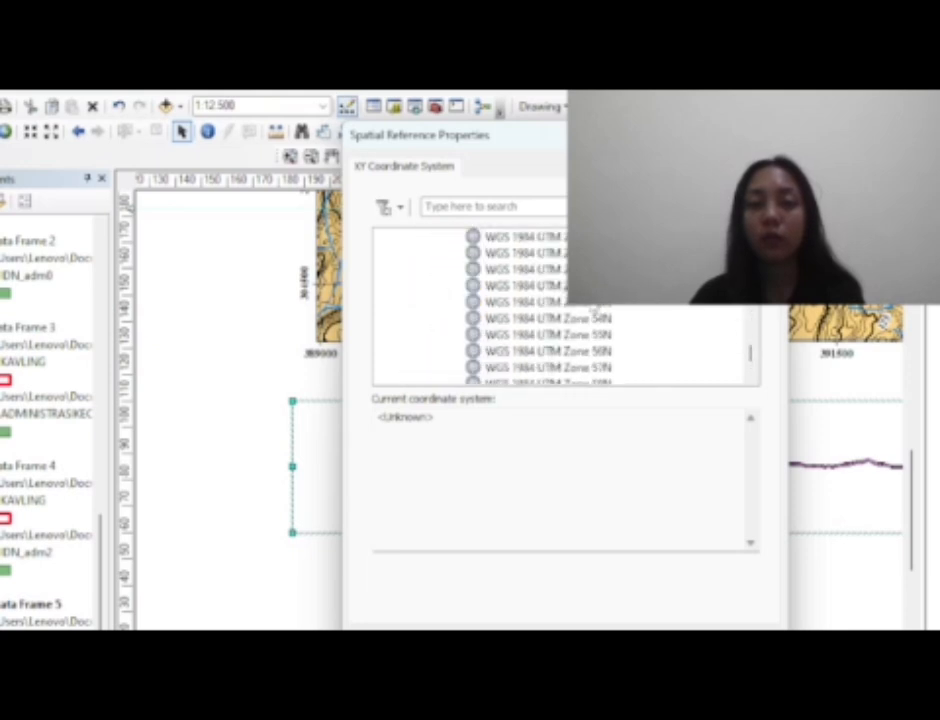
{"action": "scroll", "coordinate": [596, 314], "scroll_direction": "up", "scroll_amount": 1}
{"action": "left_click", "coordinate": [596, 304]}
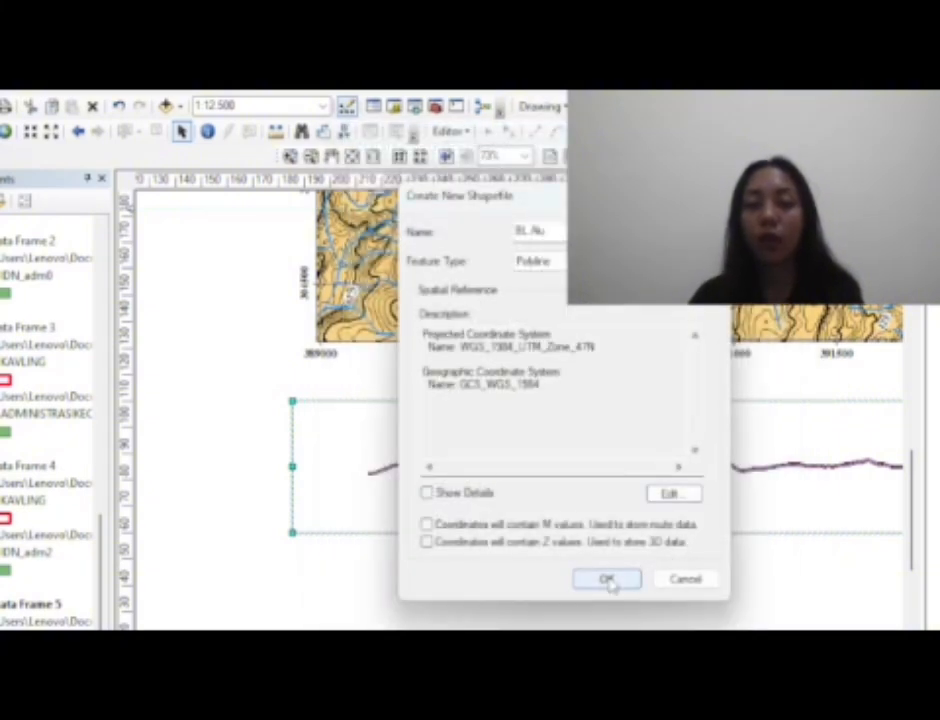
{"action": "left_click", "coordinate": [608, 581]}
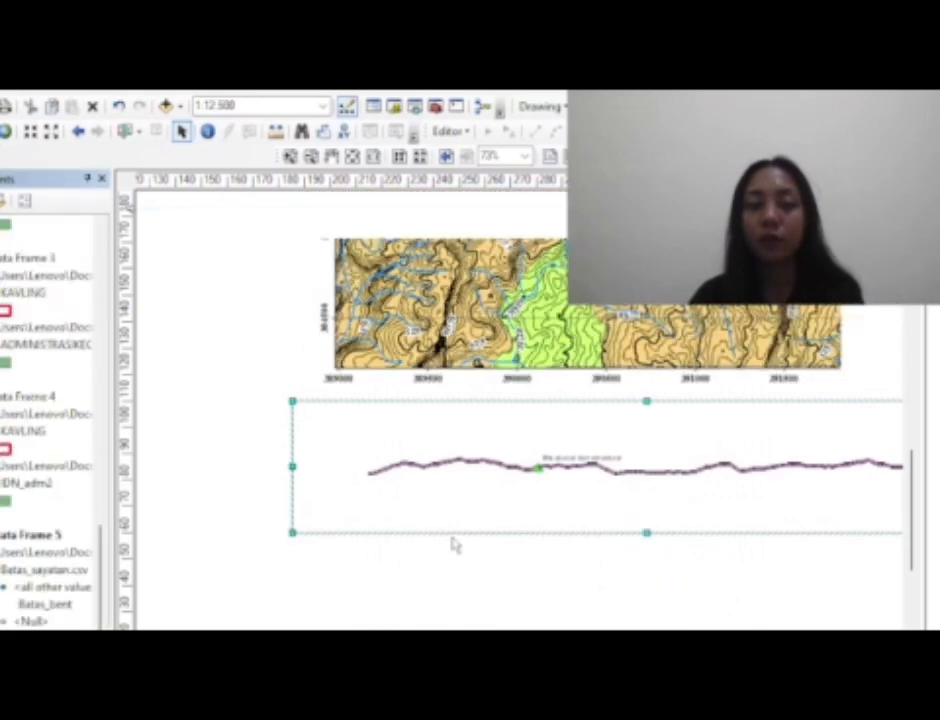
{"action": "scroll", "coordinate": [453, 542], "scroll_direction": "up", "scroll_amount": 1}
{"action": "scroll", "coordinate": [454, 500], "scroll_direction": "up", "scroll_amount": 1}
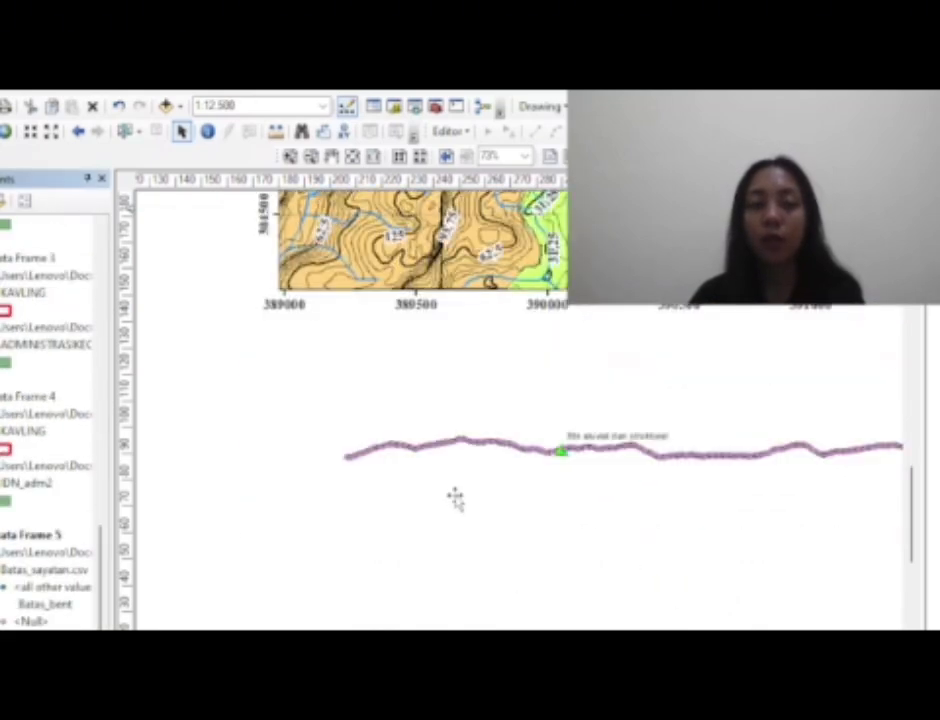
Start an edit session on the BL Alu layer and activate its BL Alu line template
{"action": "scroll", "coordinate": [450, 490], "scroll_direction": "up", "scroll_amount": 1}
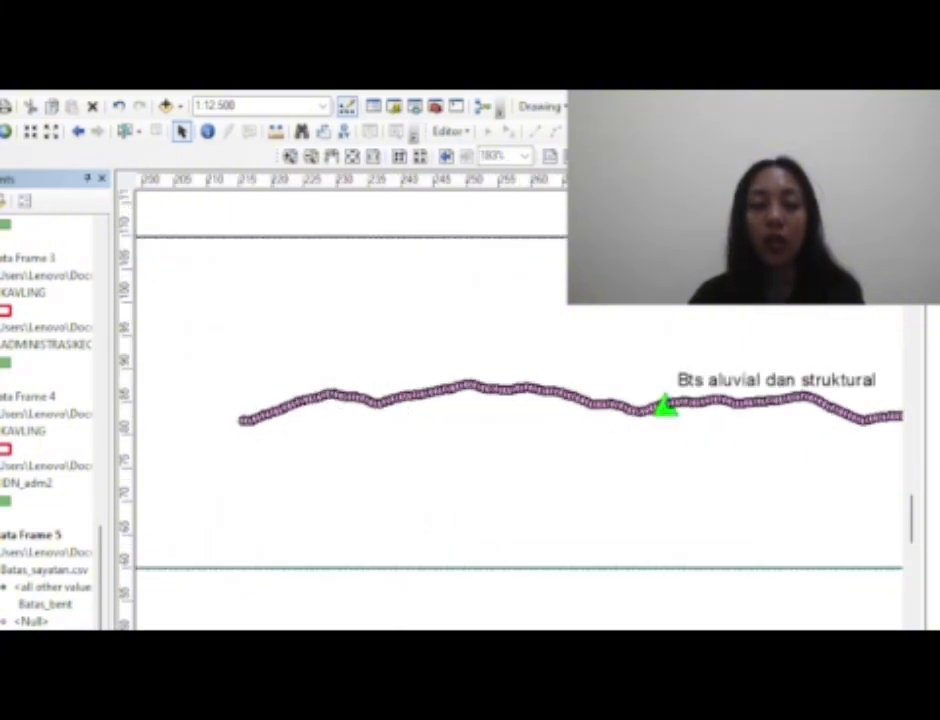
{"action": "right_click", "coordinate": [6, 569]}
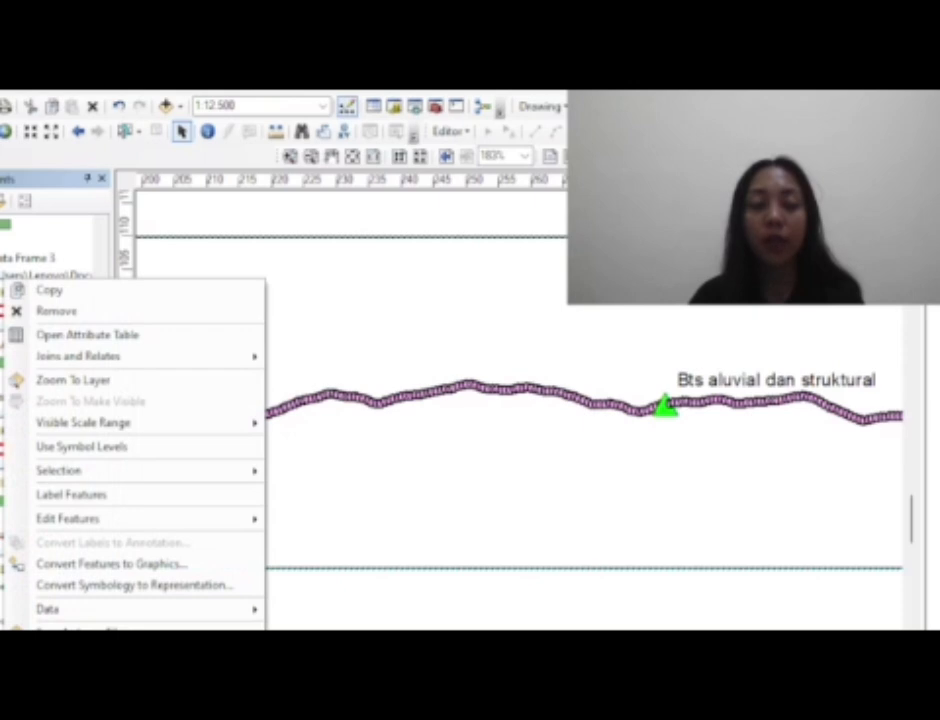
{"action": "mouse_move", "coordinate": [216, 517]}
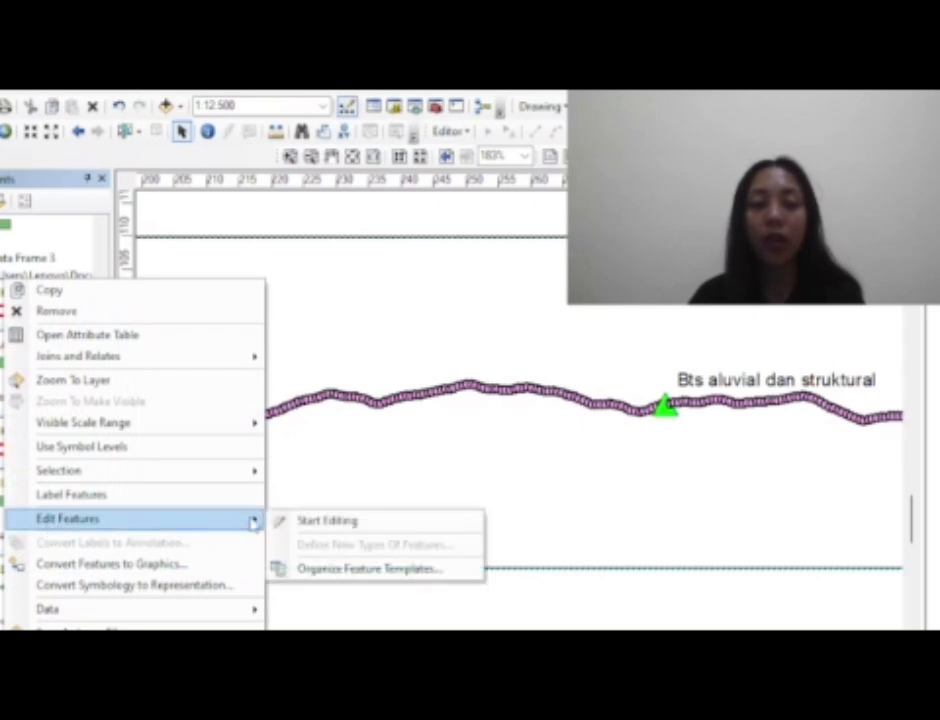
{"action": "left_click", "coordinate": [308, 520]}
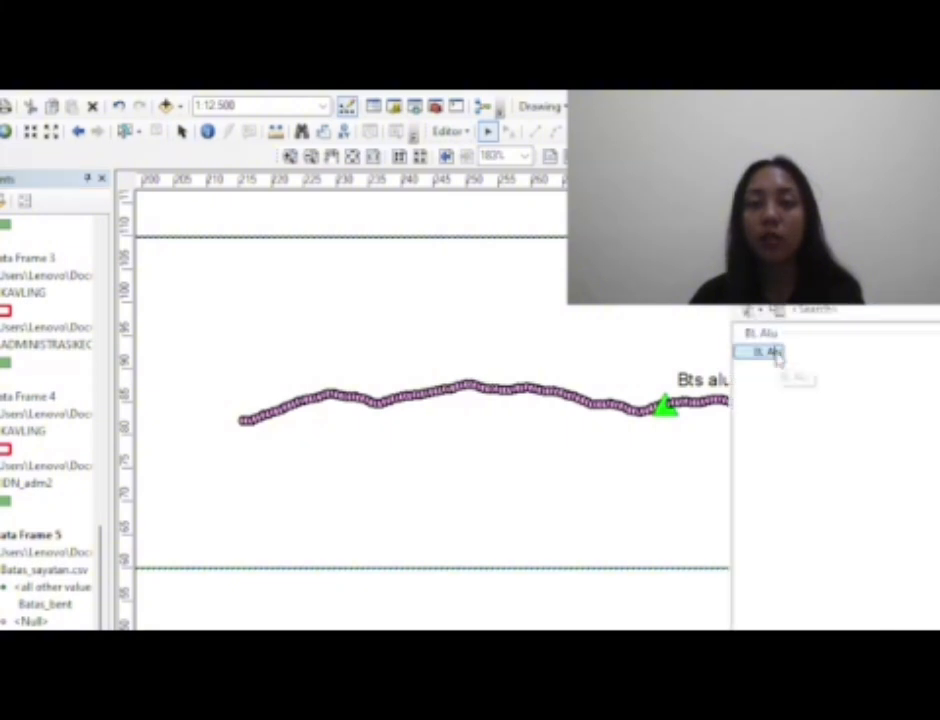
{"action": "left_click", "coordinate": [777, 355]}
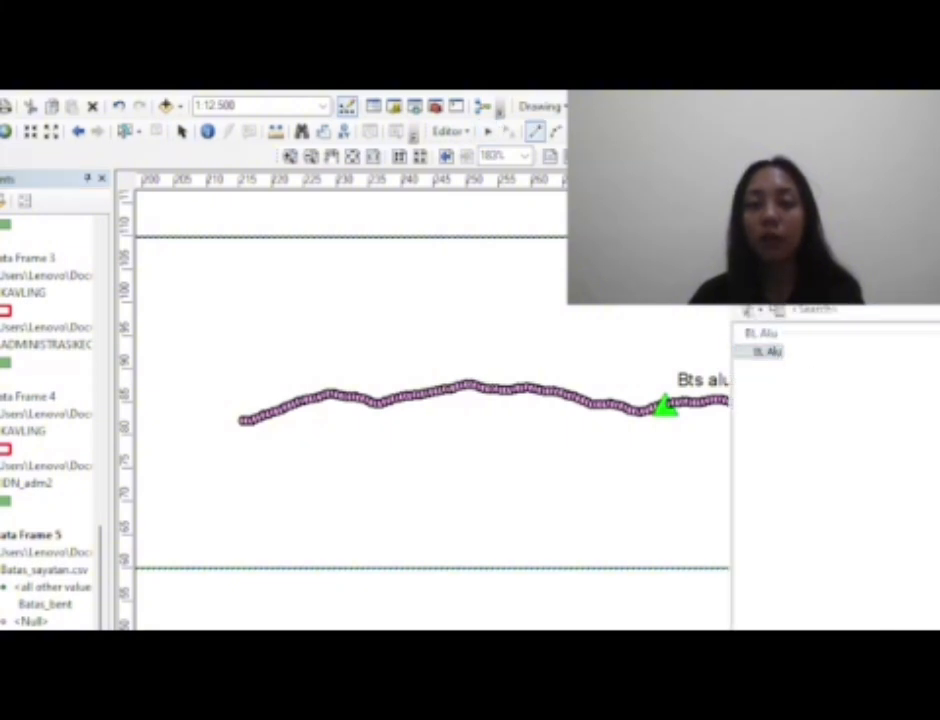
Trace a BL Alu polyline along the profile from its starting point to the "Bts aluvial dan struktural" marker and finish it there
{"action": "scroll", "coordinate": [224, 428], "scroll_direction": "up", "scroll_amount": 4}
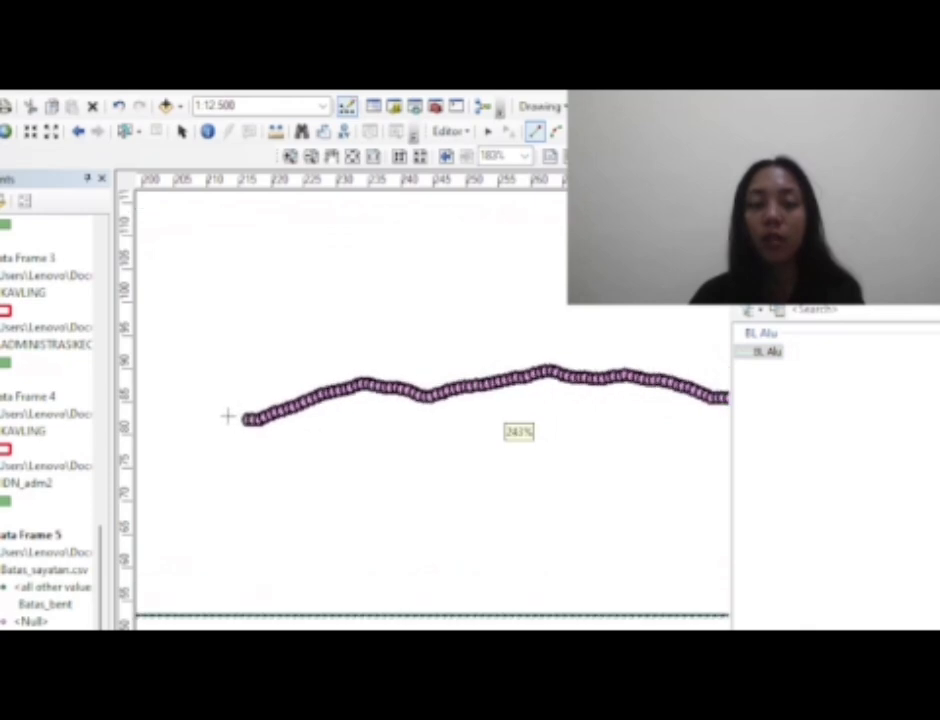
{"action": "scroll", "coordinate": [240, 422], "scroll_direction": "up", "scroll_amount": 2}
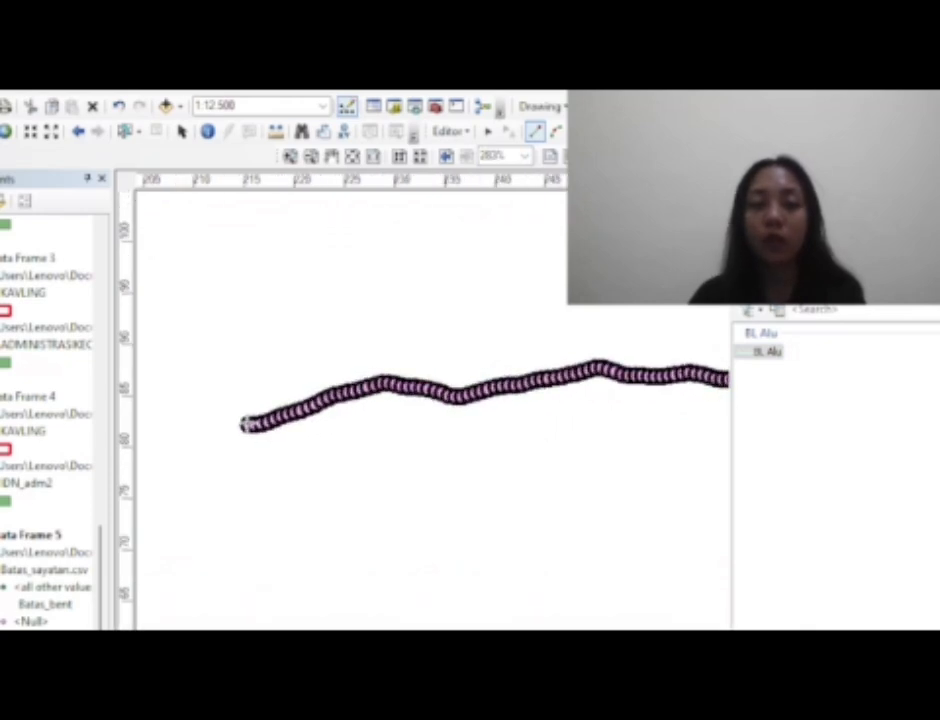
{"action": "left_click", "coordinate": [281, 415]}
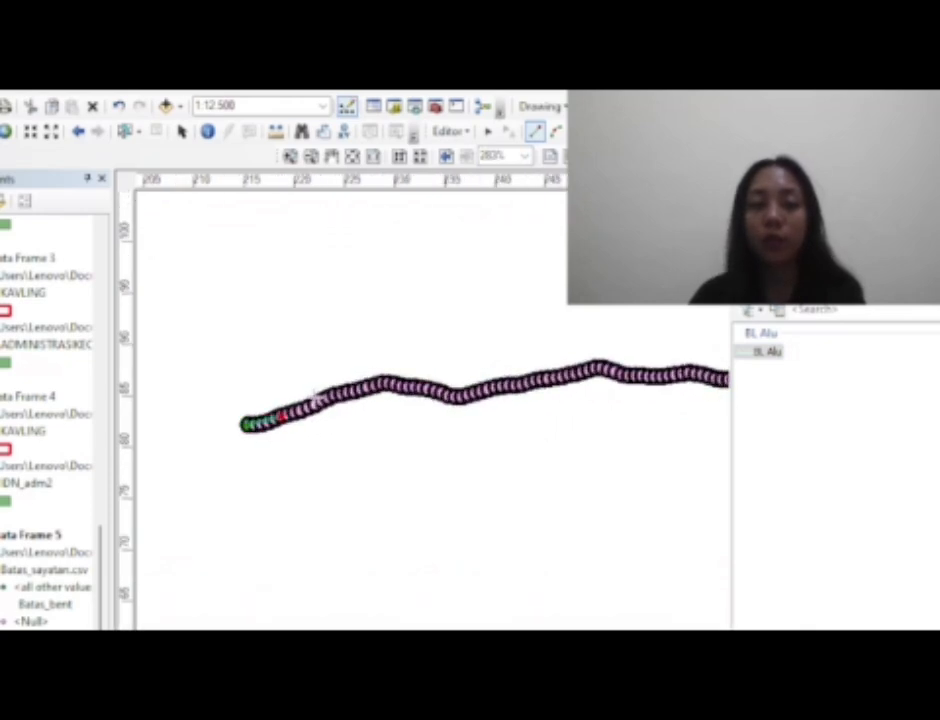
{"action": "left_click", "coordinate": [331, 397]}
{"action": "left_click", "coordinate": [380, 386]}
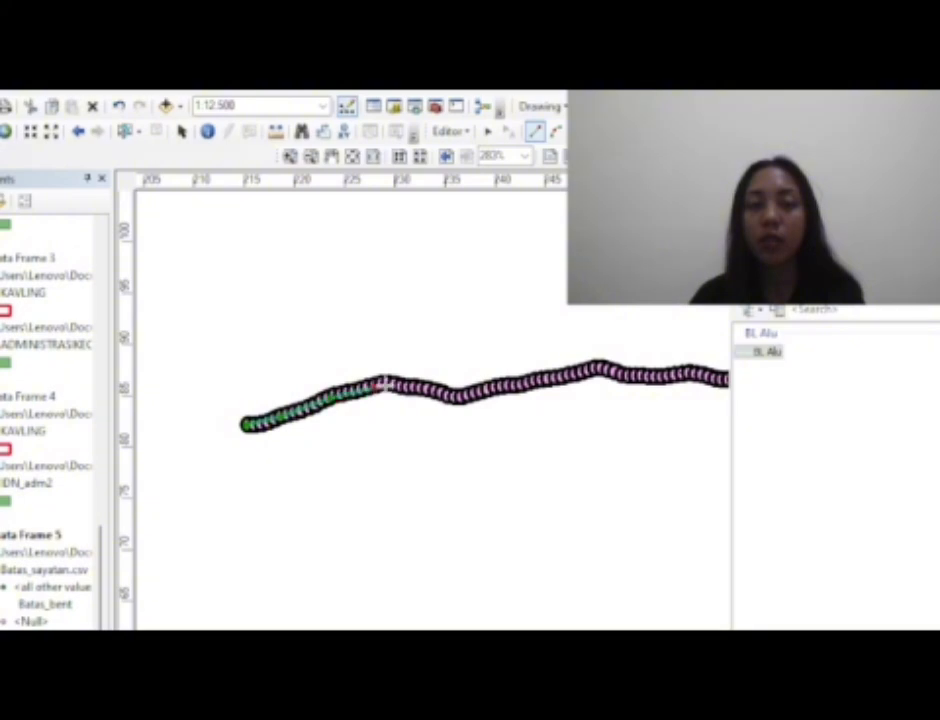
{"action": "left_click", "coordinate": [426, 388]}
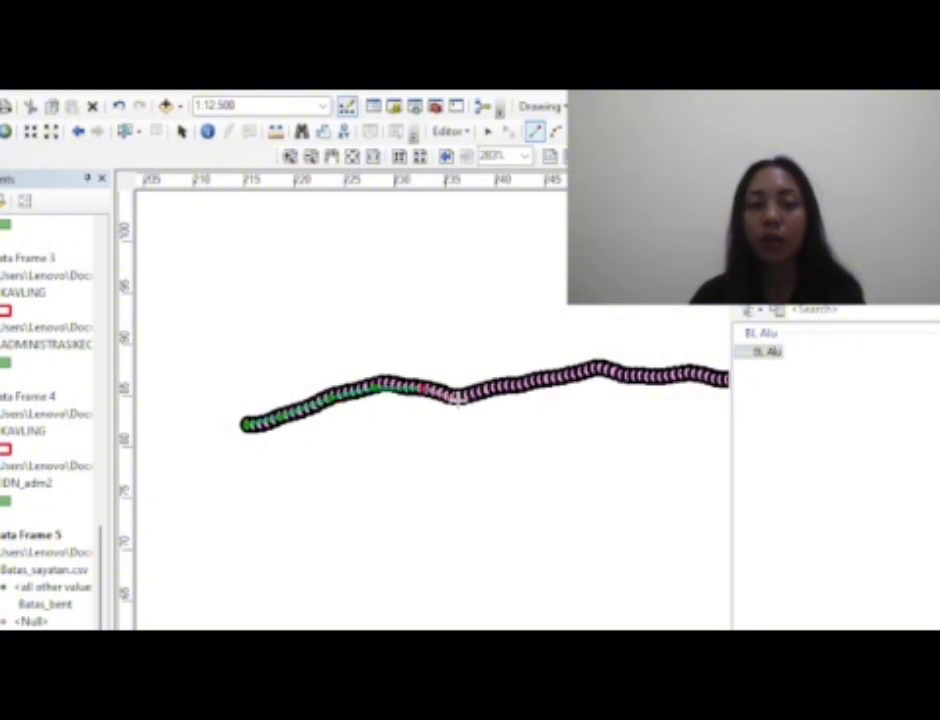
{"action": "left_click", "coordinate": [458, 398]}
{"action": "left_click", "coordinate": [500, 386]}
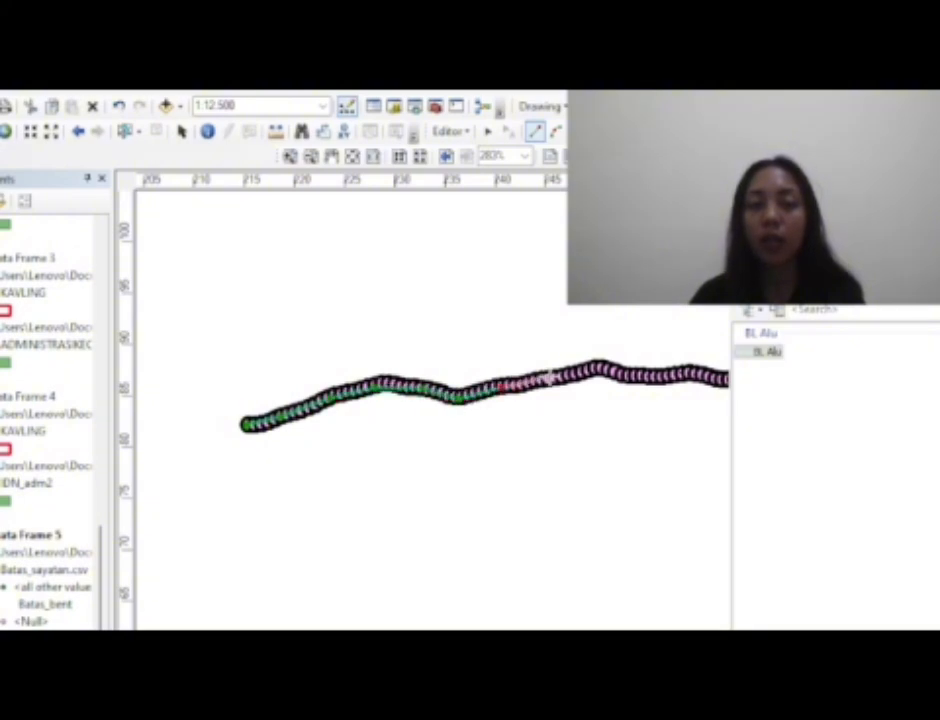
{"action": "left_click", "coordinate": [551, 378]}
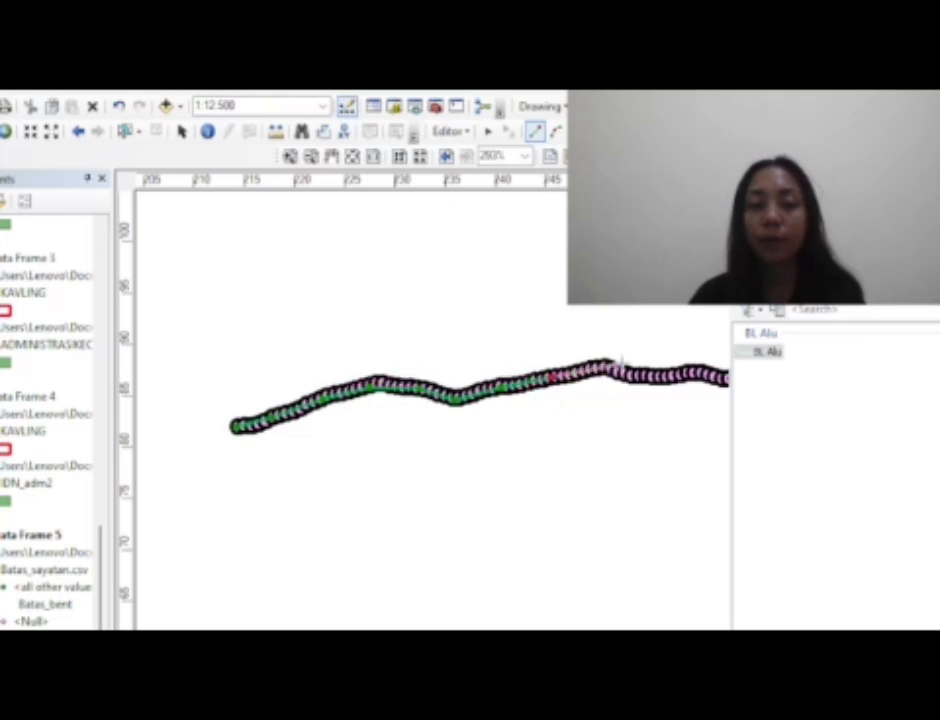
{"action": "left_click", "coordinate": [614, 373]}
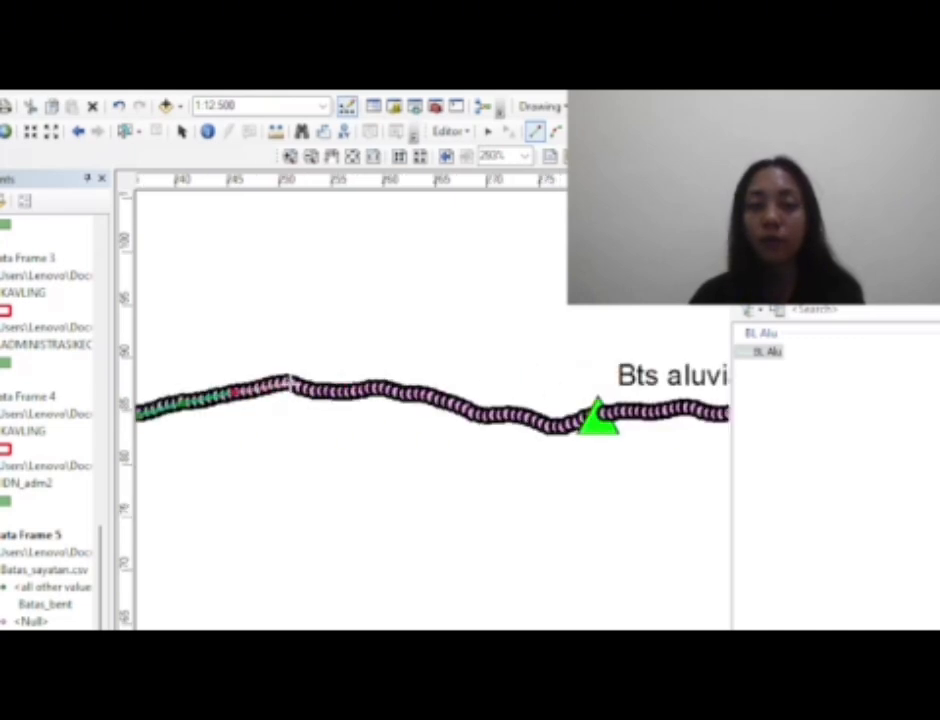
{"action": "left_click", "coordinate": [324, 389]}
{"action": "left_click", "coordinate": [375, 388]}
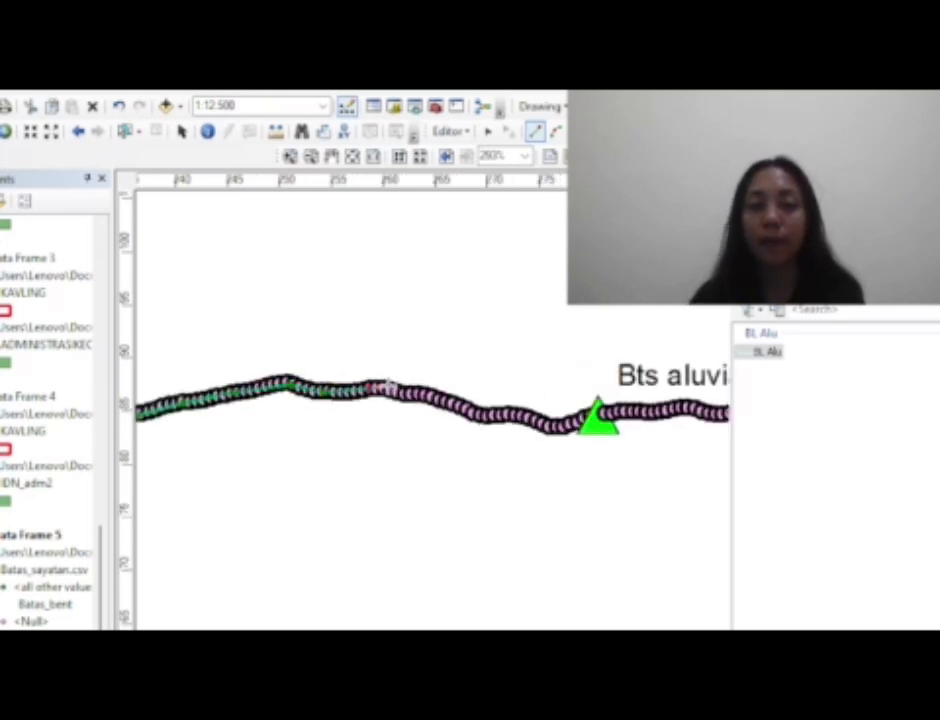
{"action": "left_click", "coordinate": [402, 391]}
{"action": "left_click", "coordinate": [465, 408]}
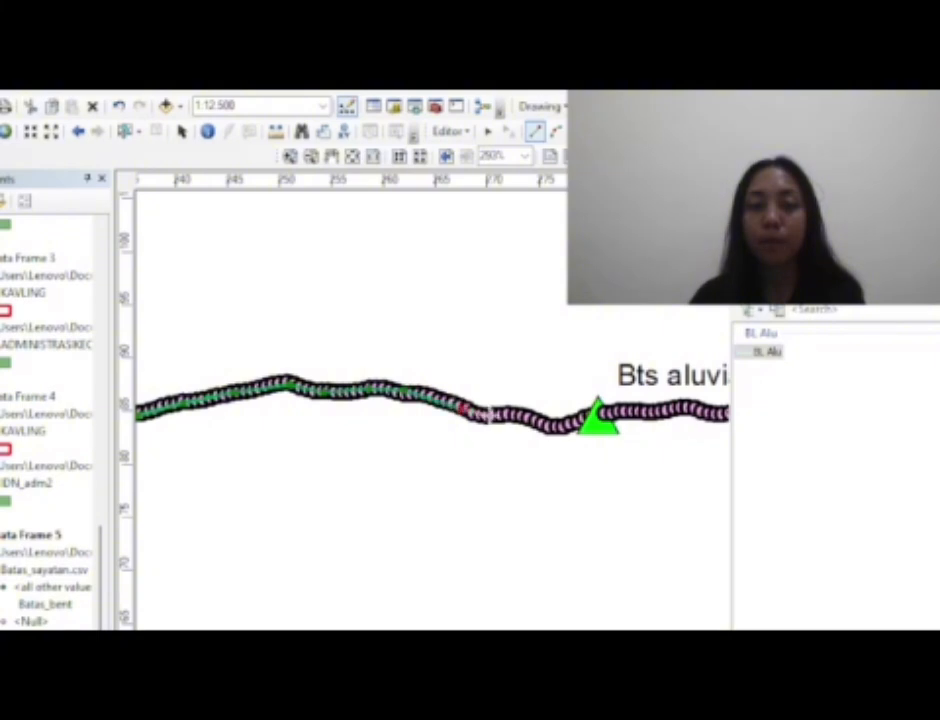
{"action": "left_click", "coordinate": [529, 418]}
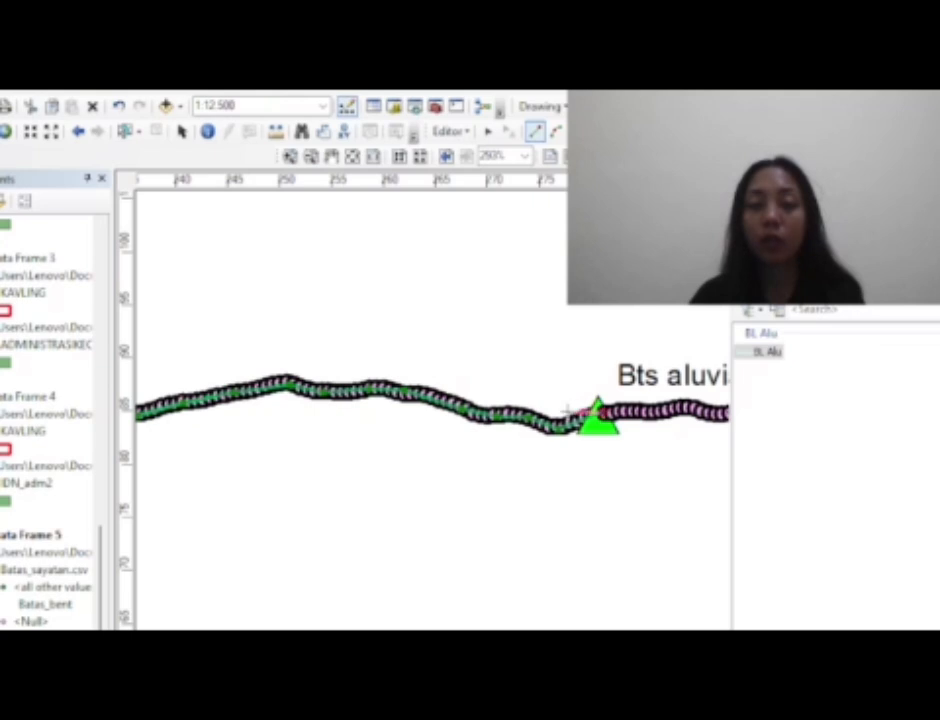
{"action": "double_click", "coordinate": [603, 411]}
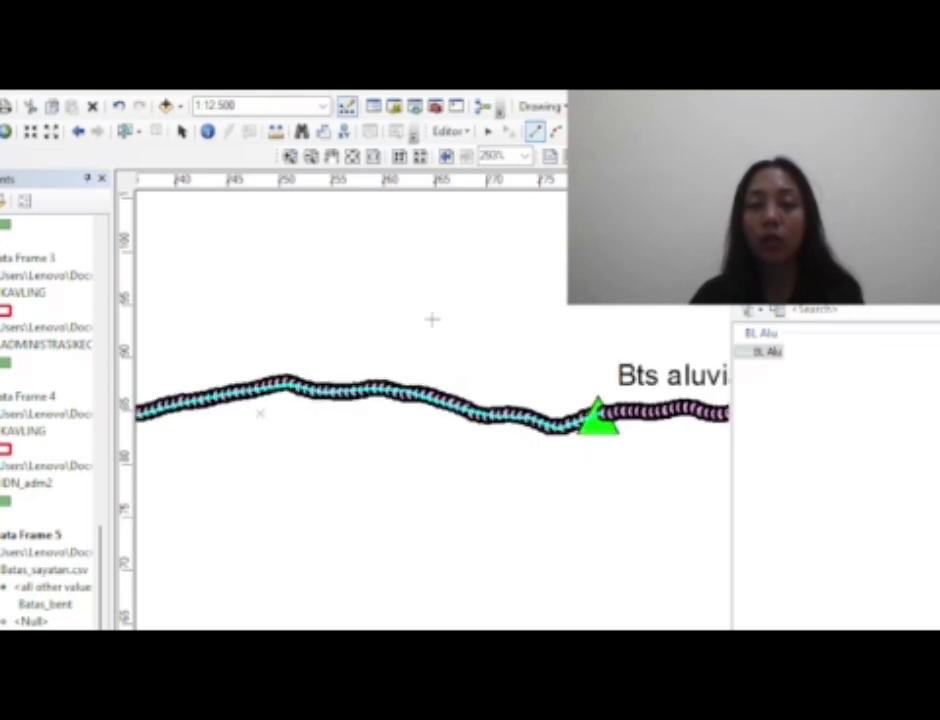
Save the edits to the BL Alu layer and stop editing
{"action": "left_click", "coordinate": [467, 134]}
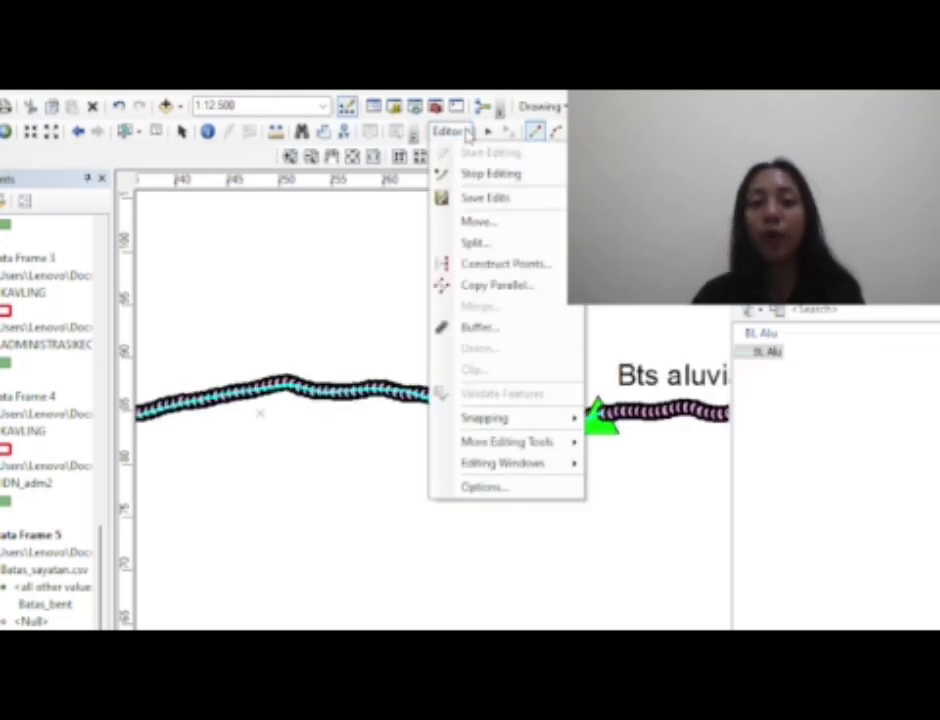
{"action": "left_click", "coordinate": [484, 195]}
{"action": "left_click", "coordinate": [467, 134]}
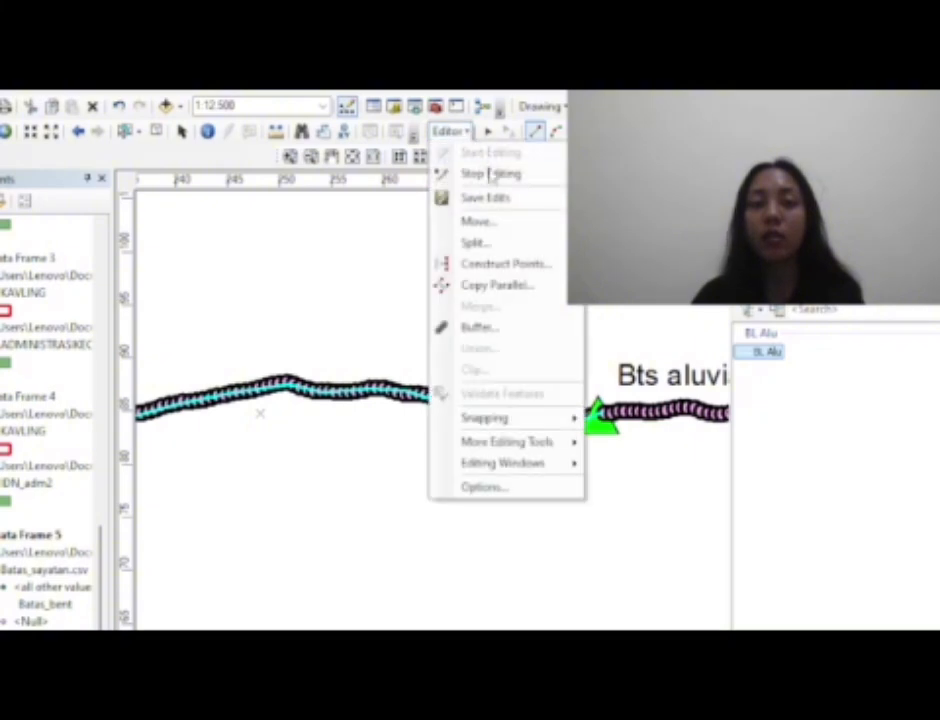
{"action": "left_click", "coordinate": [495, 173]}
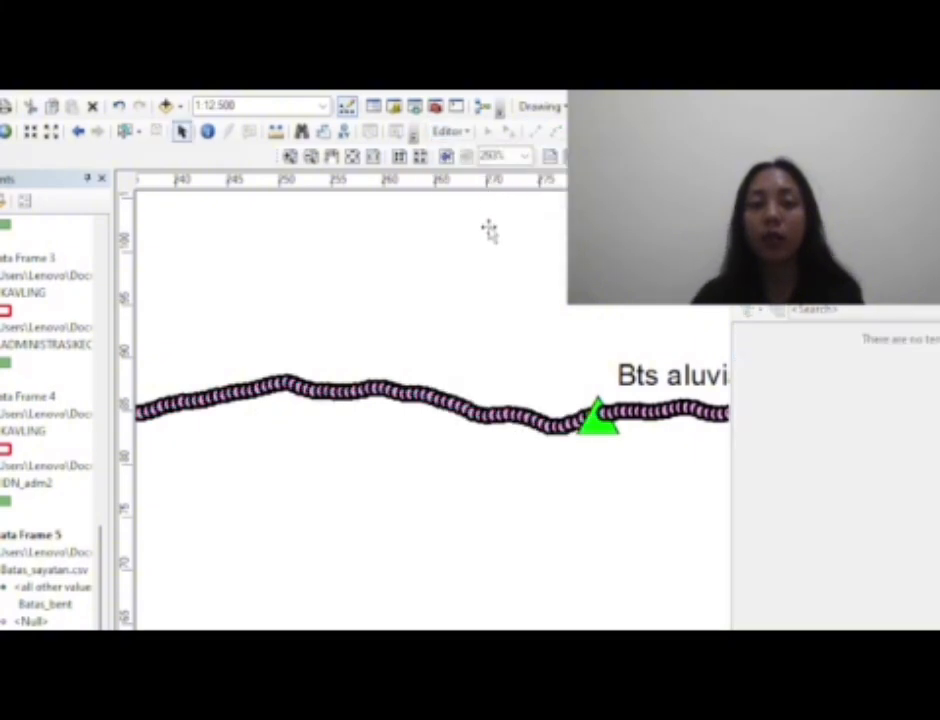
{"action": "left_click_drag", "start_coordinate": [358, 507], "coordinate": [531, 457]}
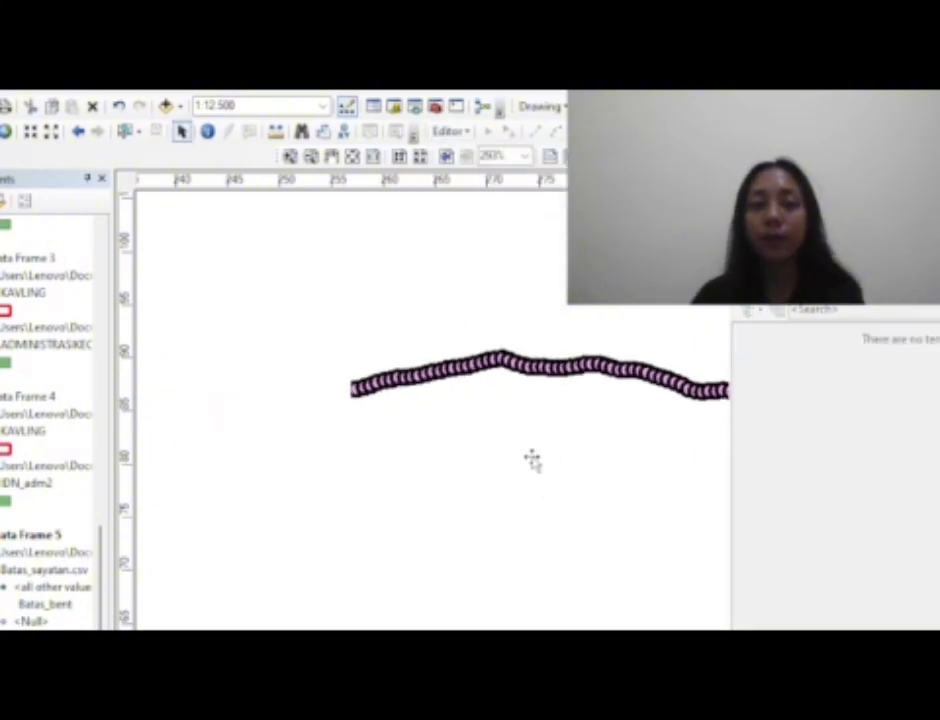
{"action": "left_click_drag", "start_coordinate": [388, 489], "coordinate": [556, 470]}
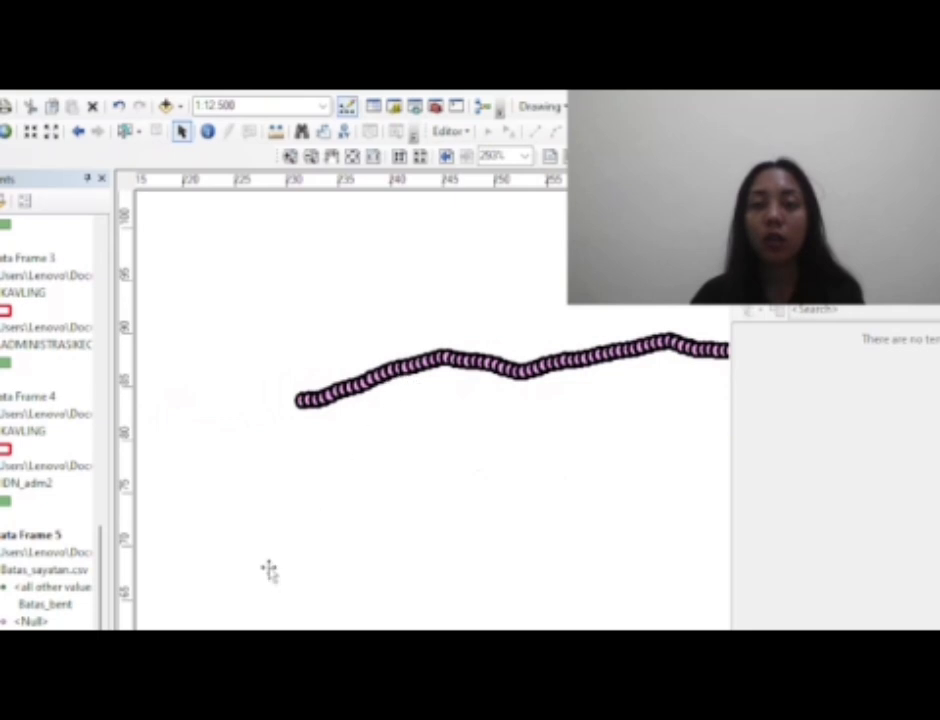
{"action": "scroll", "coordinate": [72, 445], "scroll_direction": "down", "scroll_amount": 2}
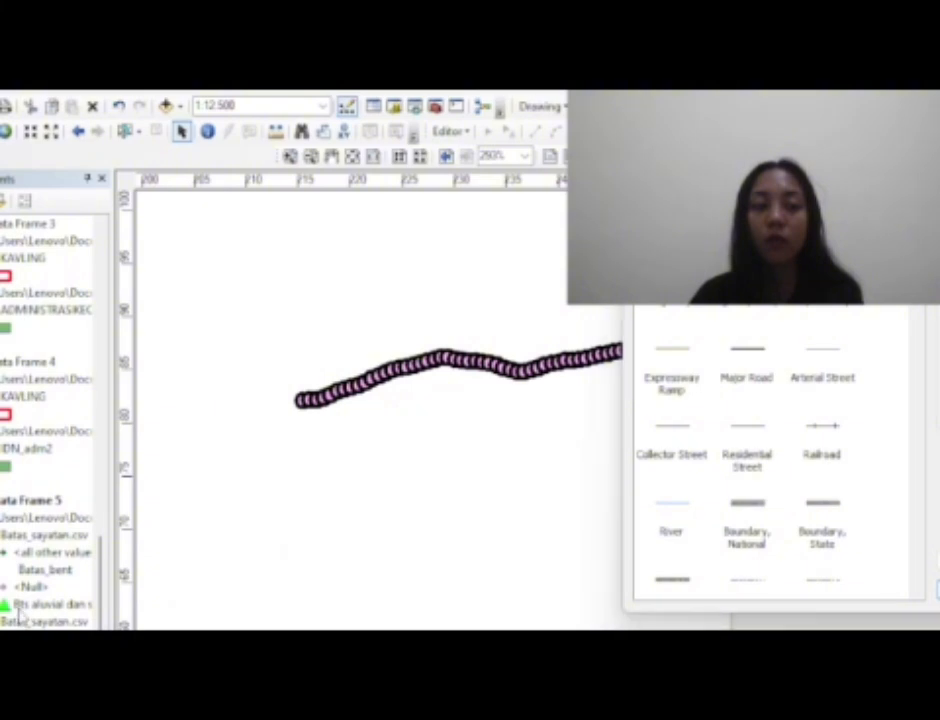
{"action": "key", "text": "Escape"}
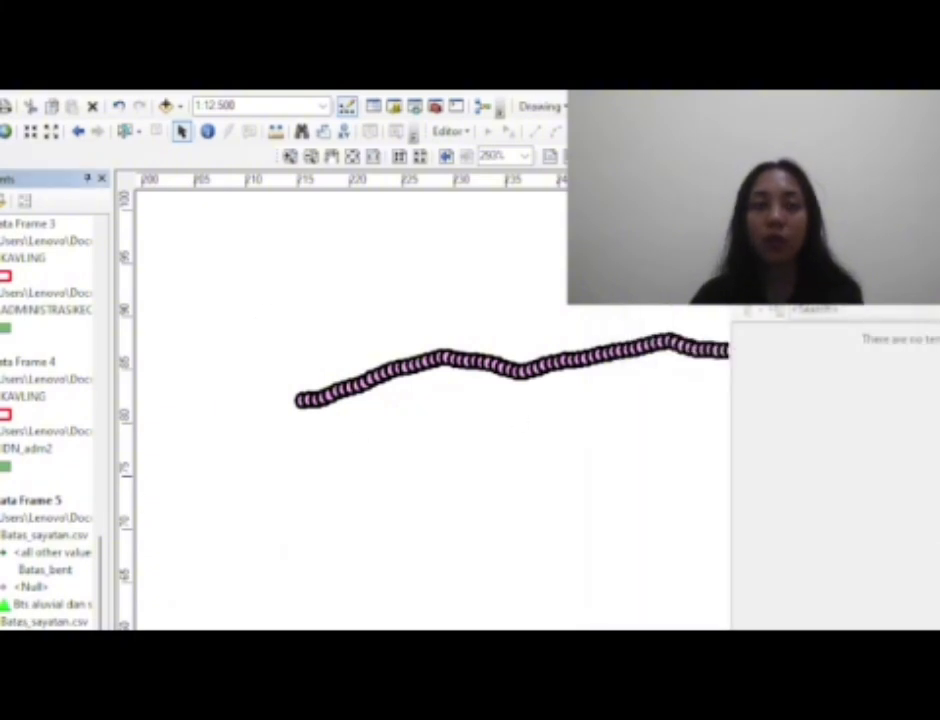
Try moving the BL Alu layer above the Batas_sayatan.csv layer in Data Frame 5's drawing order
{"action": "left_click", "coordinate": [2, 201]}
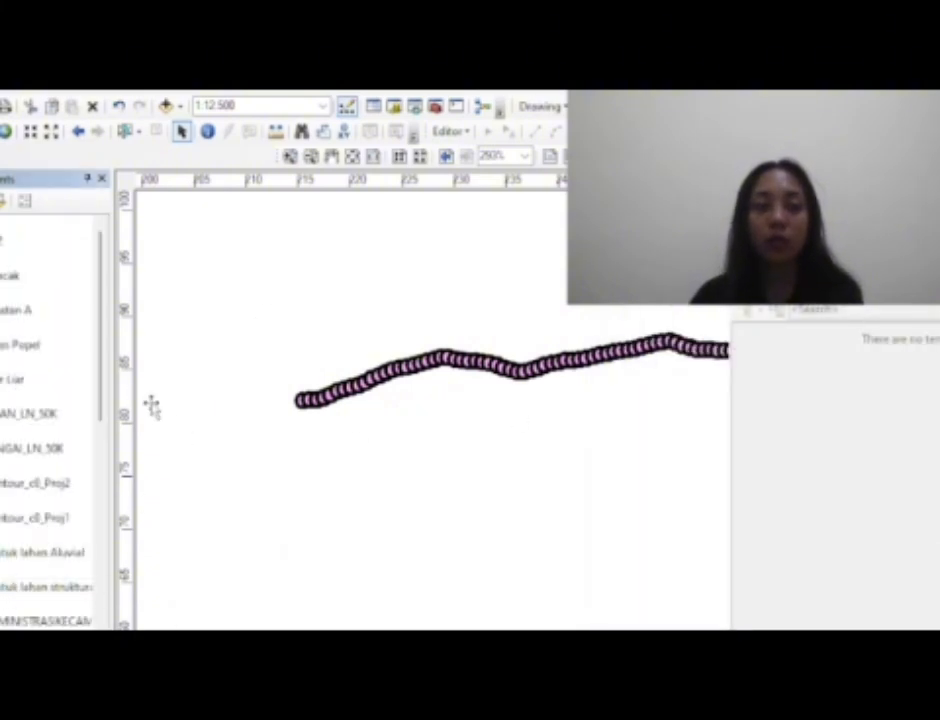
{"action": "left_click_drag", "start_coordinate": [98, 380], "coordinate": [98, 645]}
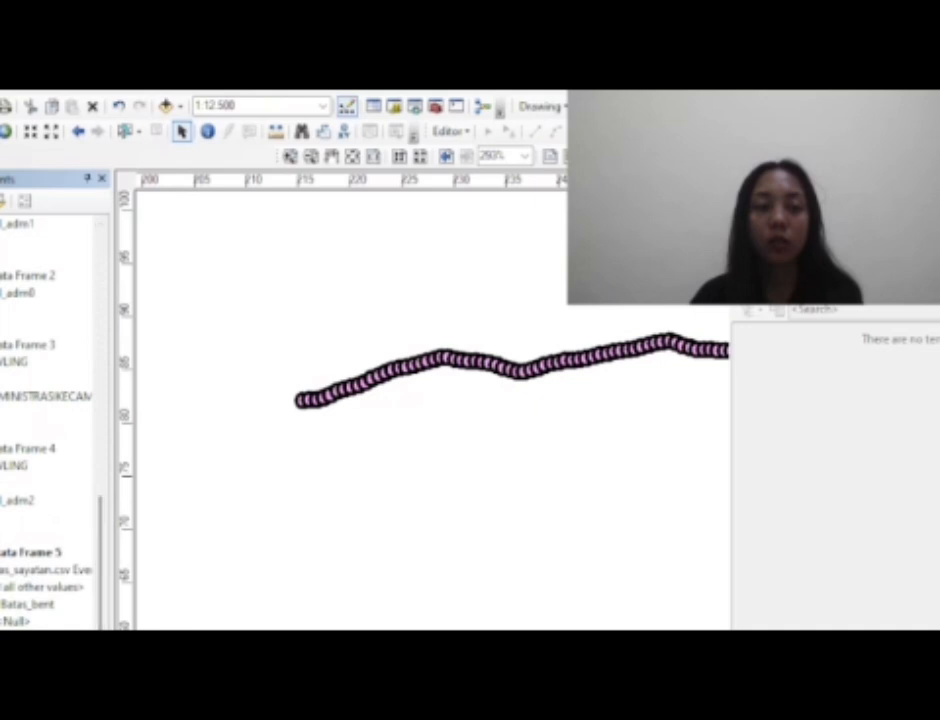
{"action": "left_click_drag", "start_coordinate": [4, 584], "coordinate": [3, 563]}
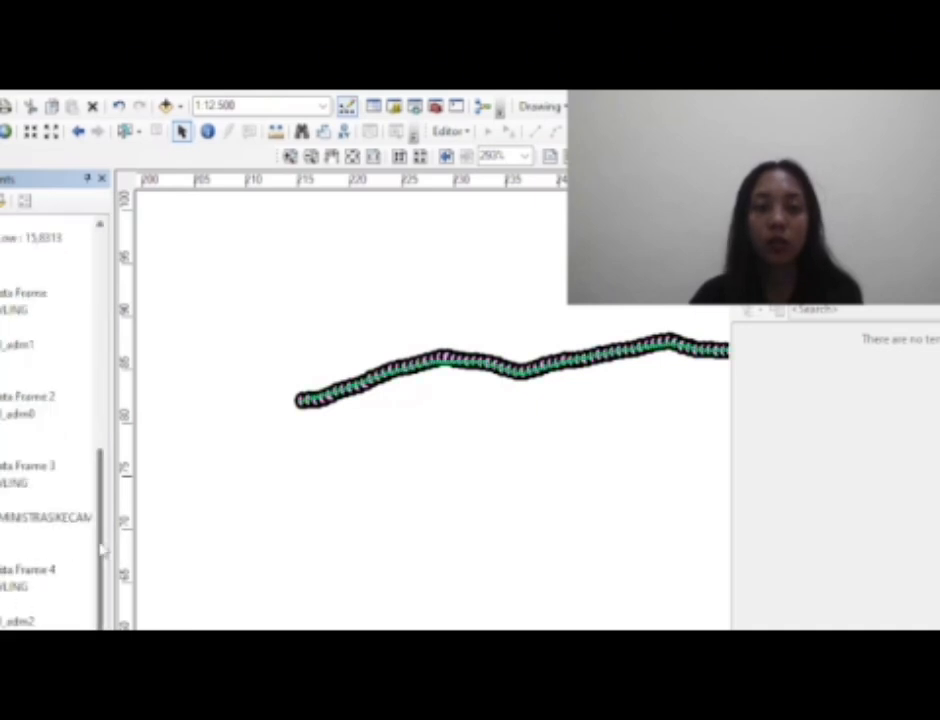
{"action": "left_click_drag", "start_coordinate": [102, 550], "coordinate": [98, 625]}
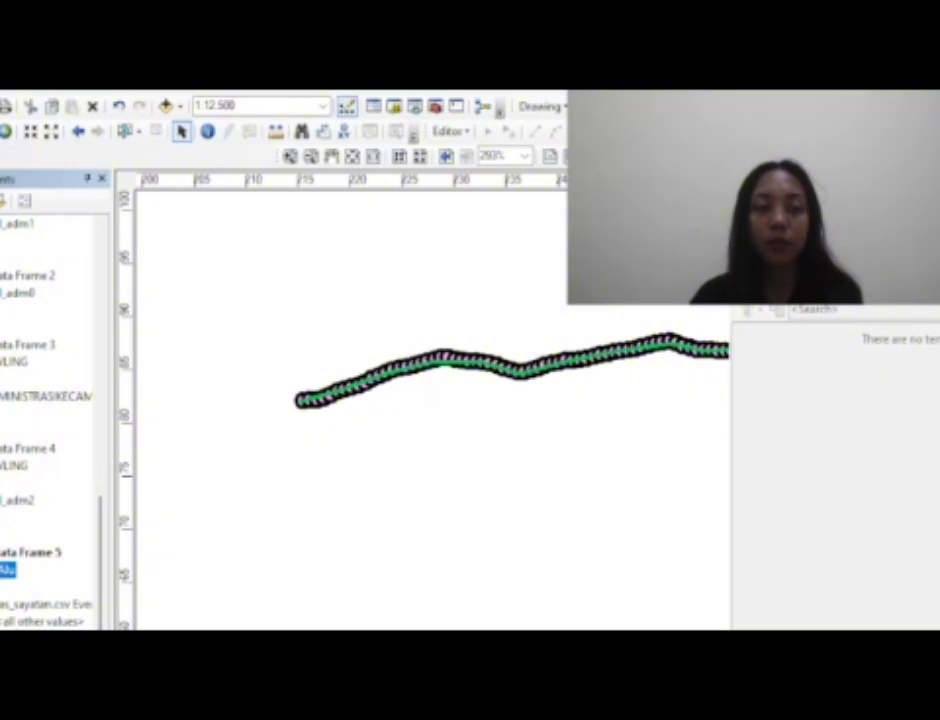
{"action": "key", "text": "Delete"}
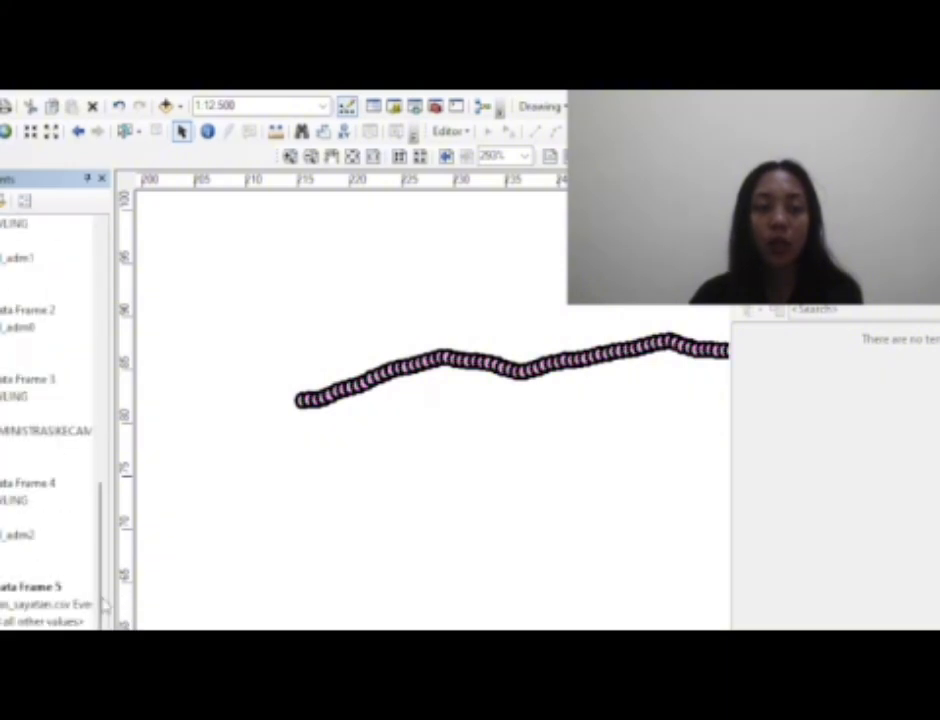
Review the available line symbols, and examine the map above and the profile around the "Bts aluvial dan struktural" marker
{"action": "scroll", "coordinate": [104, 605], "scroll_direction": "down", "scroll_amount": 1}
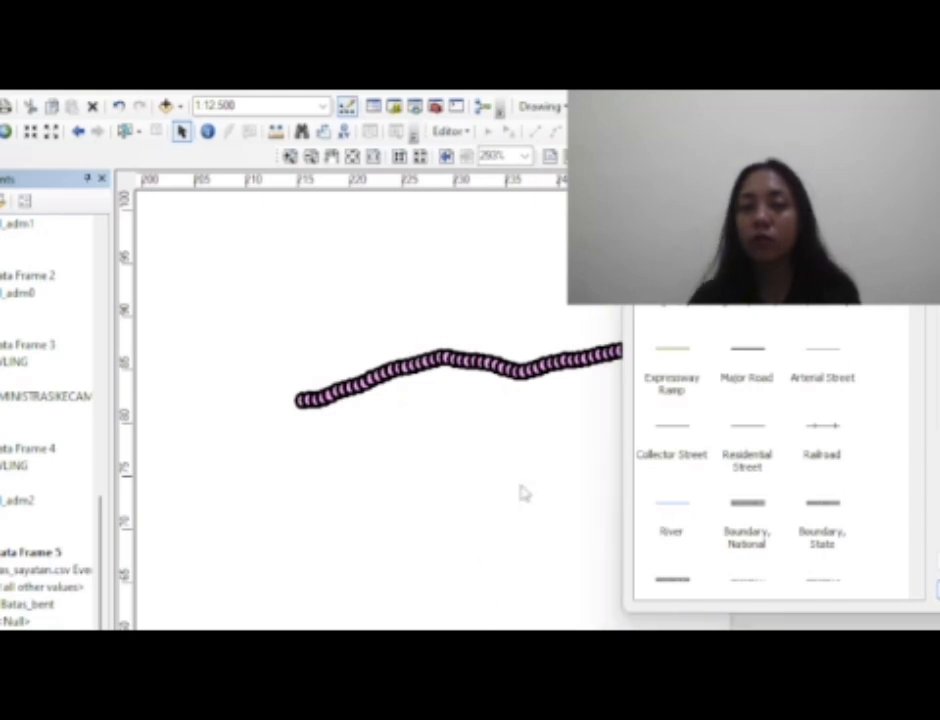
{"action": "left_click", "coordinate": [938, 590]}
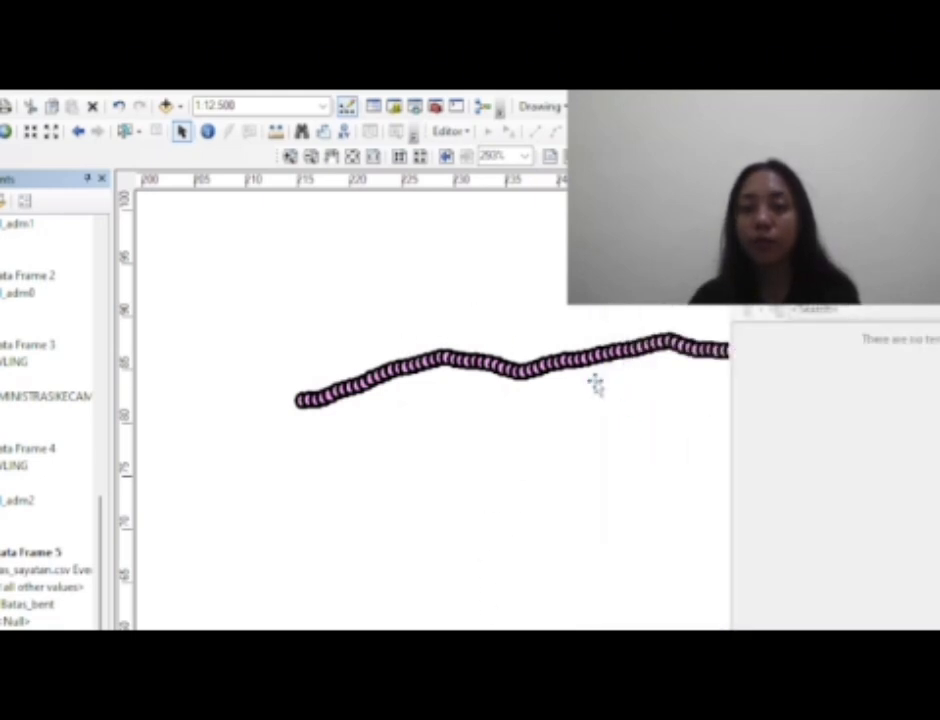
{"action": "left_click_drag", "start_coordinate": [588, 352], "coordinate": [609, 655]}
{"action": "left_click_drag", "start_coordinate": [490, 302], "coordinate": [462, 592]}
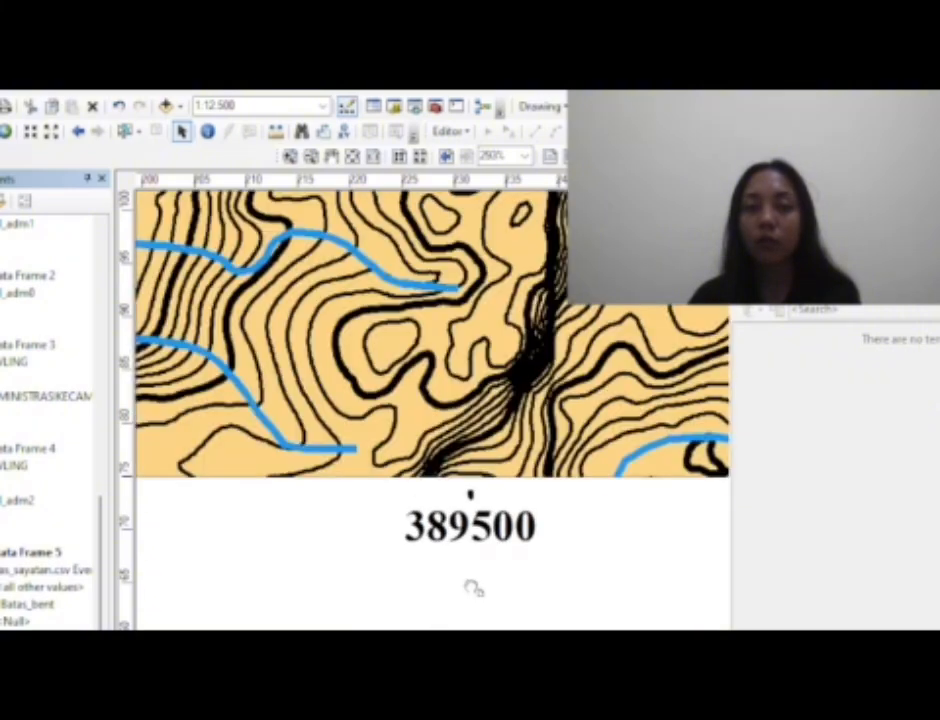
{"action": "left_click_drag", "start_coordinate": [560, 500], "coordinate": [319, 280]}
{"action": "left_click_drag", "start_coordinate": [400, 520], "coordinate": [405, 250]}
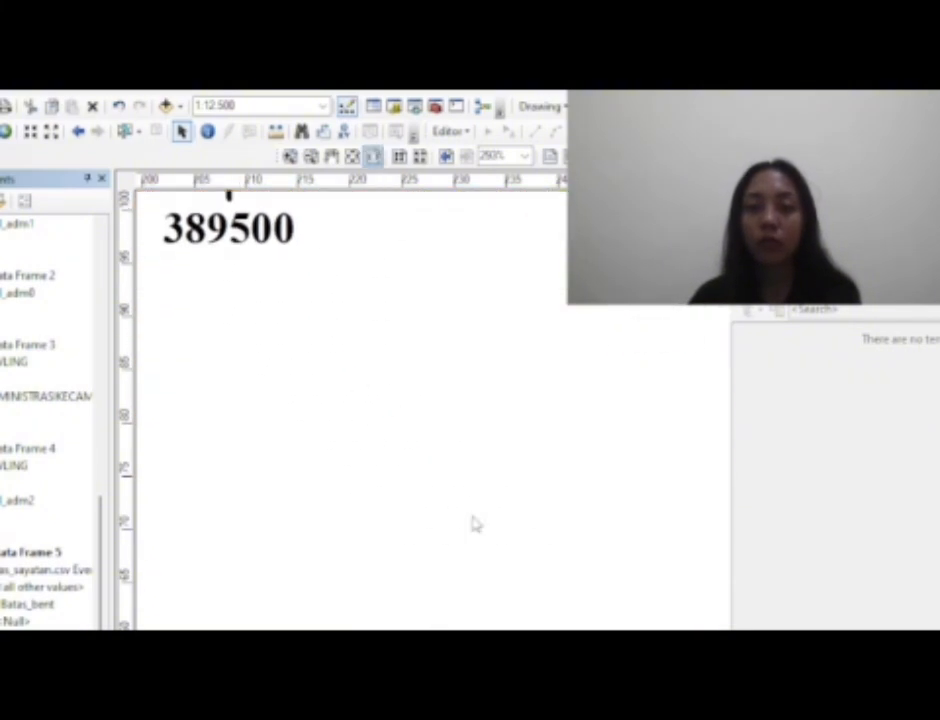
{"action": "left_click_drag", "start_coordinate": [474, 525], "coordinate": [340, 197]}
{"action": "left_click_drag", "start_coordinate": [643, 411], "coordinate": [529, 480]}
{"action": "scroll", "coordinate": [415, 472], "scroll_direction": "down", "scroll_amount": 3}
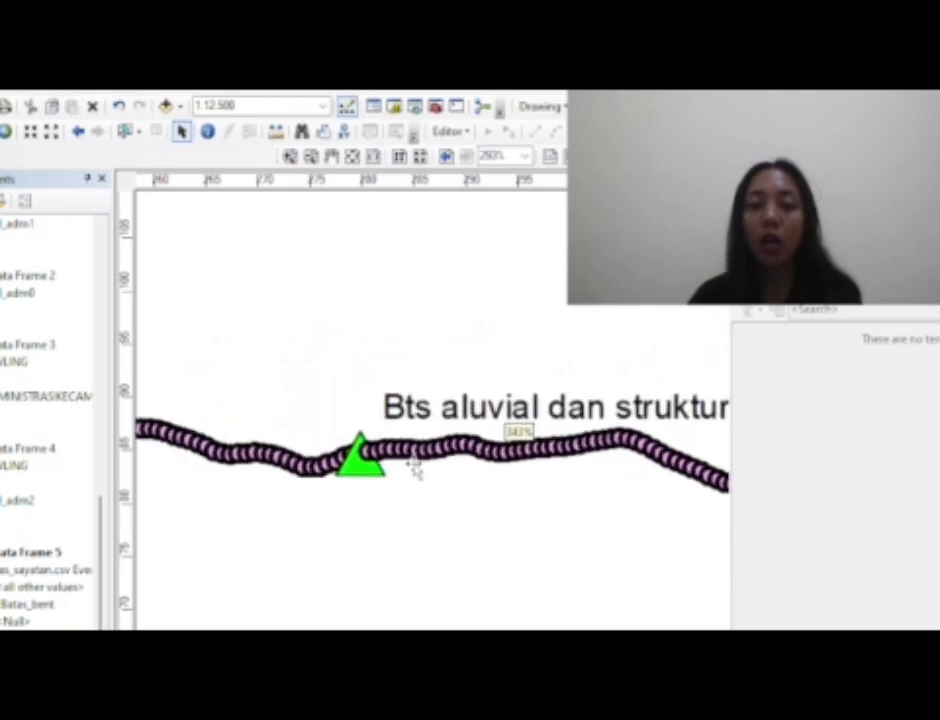
{"action": "left_click_drag", "start_coordinate": [562, 546], "coordinate": [418, 530]}
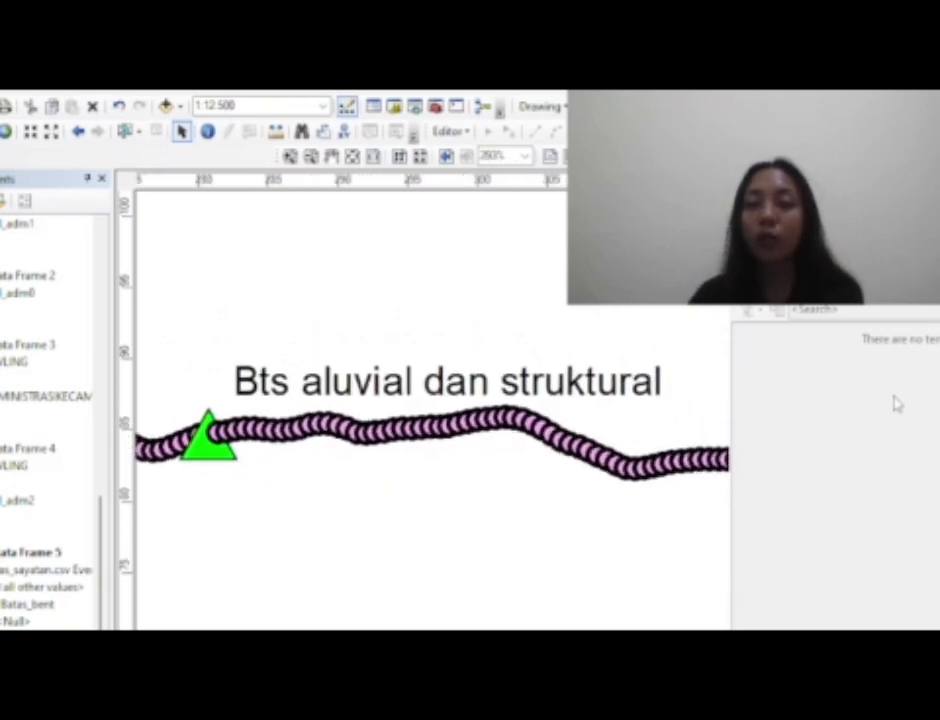
Start a new shapefile named BL struktural with the Polyline feature type
{"action": "left_click_drag", "start_coordinate": [897, 403], "coordinate": [700, 98]}
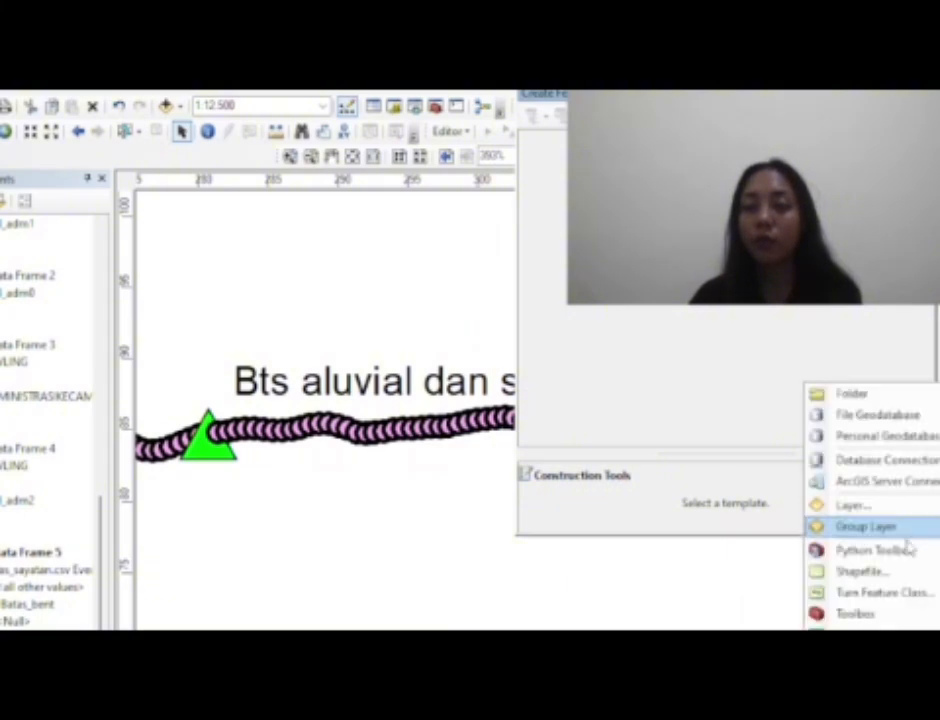
{"action": "left_click", "coordinate": [880, 570]}
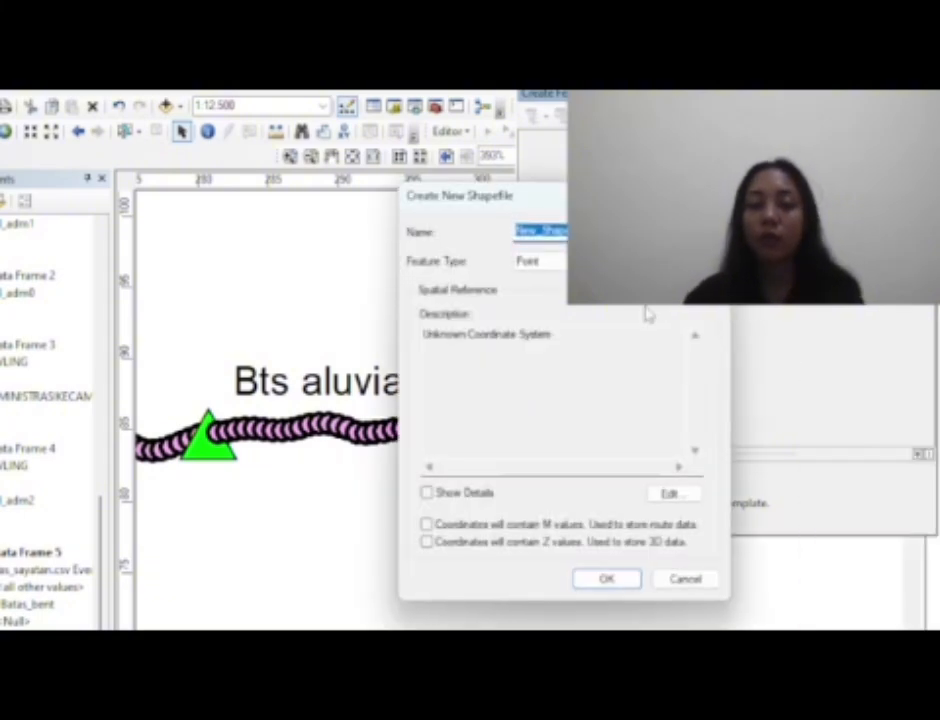
{"action": "key", "text": "BackSpace"}
{"action": "type", "text": "BL aluvia"}
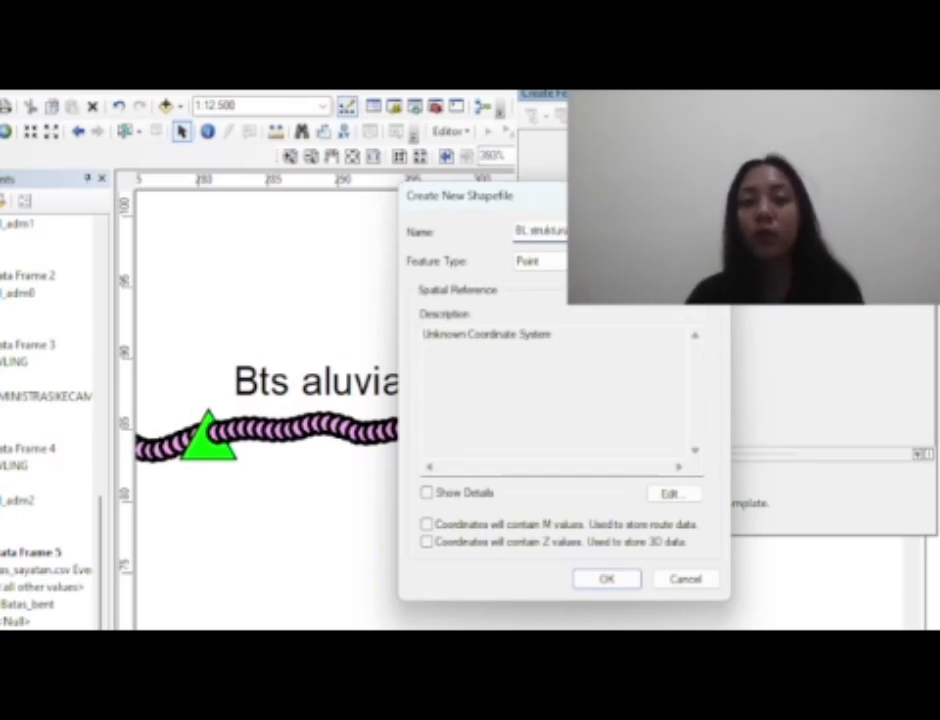
{"action": "left_click", "coordinate": [545, 261]}
{"action": "left_click", "coordinate": [540, 288]}
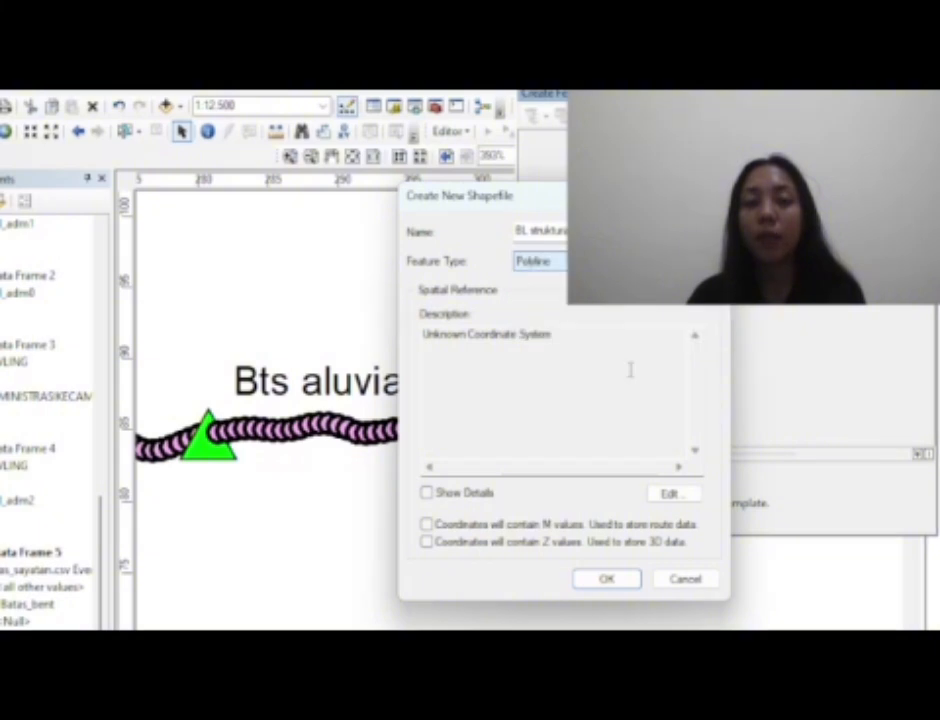
Assign the WGS 1984 UTM Zone 47N coordinate system to the new shapefile and create it
{"action": "left_click", "coordinate": [669, 494]}
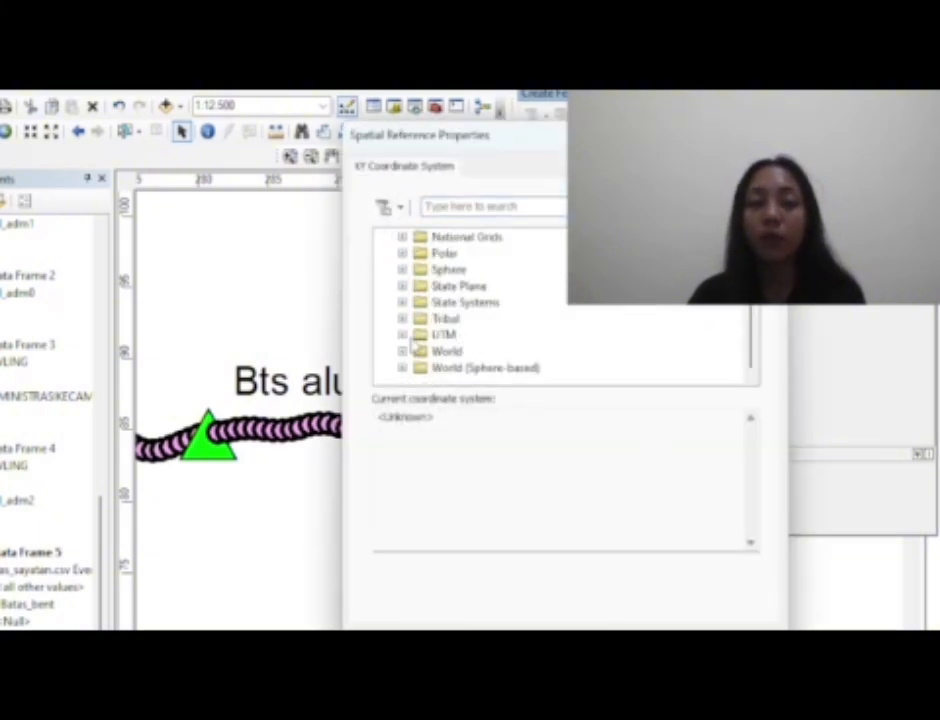
{"action": "left_click", "coordinate": [403, 335]}
{"action": "scroll", "coordinate": [462, 338], "scroll_direction": "down", "scroll_amount": 4}
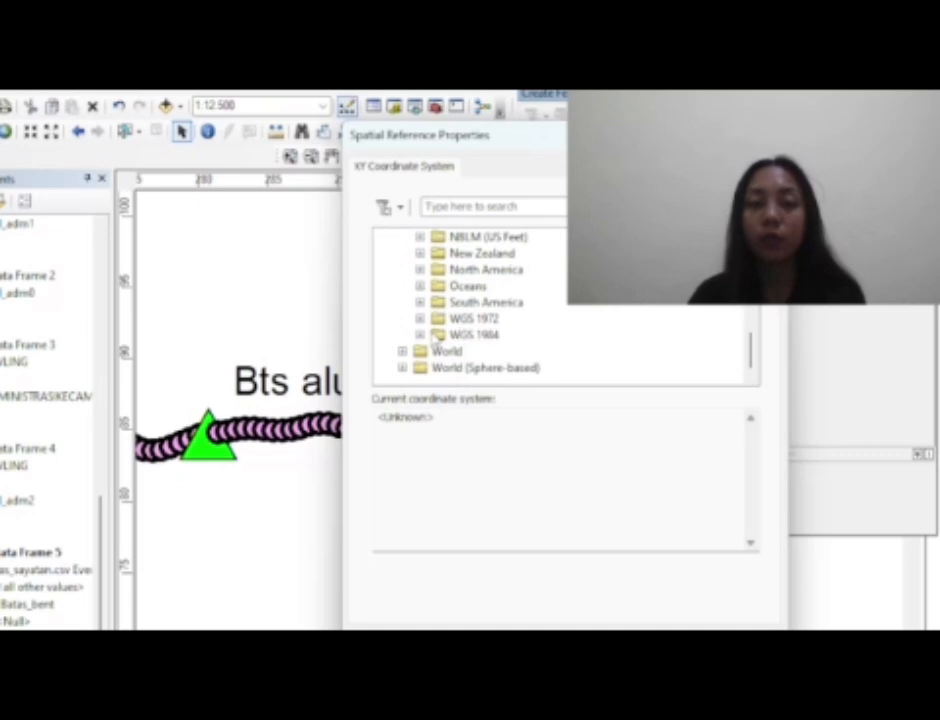
{"action": "double_click", "coordinate": [436, 336]}
{"action": "scroll", "coordinate": [466, 329], "scroll_direction": "down", "scroll_amount": 1}
{"action": "left_click", "coordinate": [438, 319]}
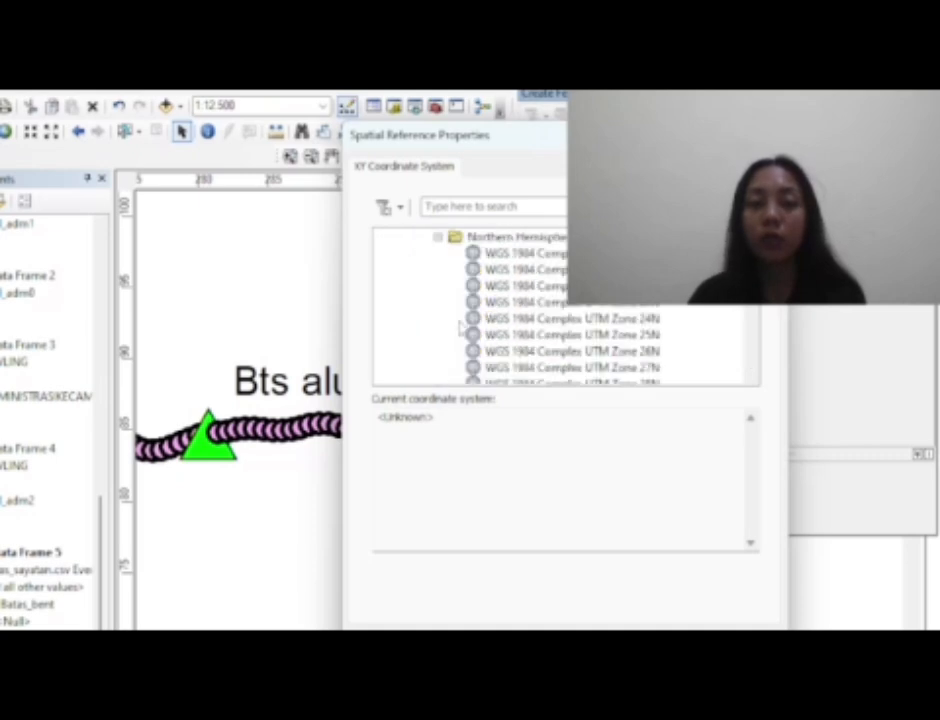
{"action": "scroll", "coordinate": [500, 325], "scroll_direction": "down", "scroll_amount": 8}
{"action": "scroll", "coordinate": [559, 326], "scroll_direction": "down", "scroll_amount": 4}
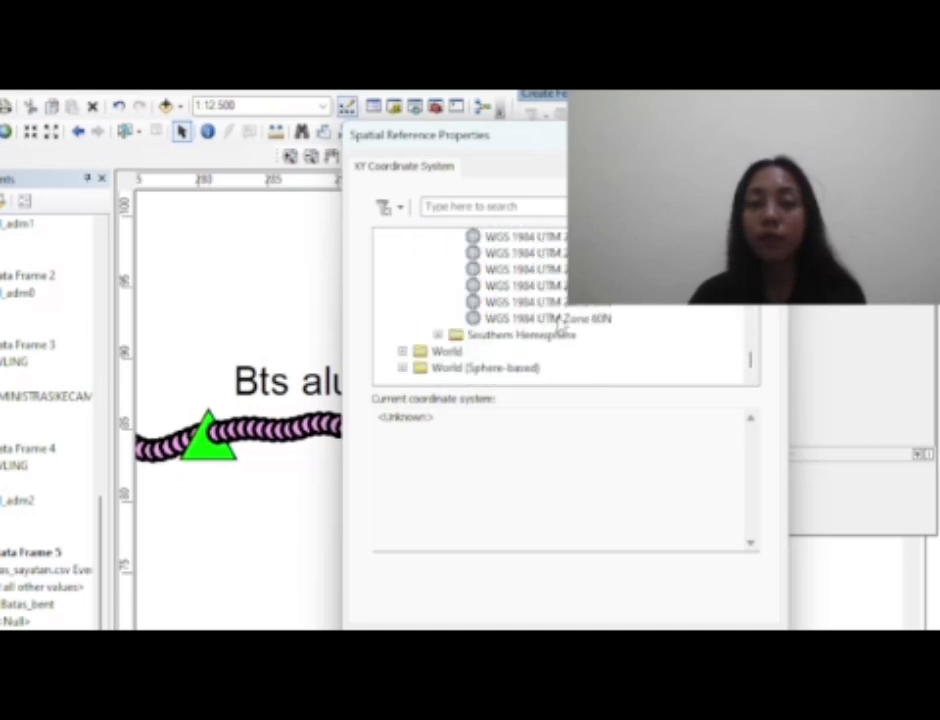
{"action": "scroll", "coordinate": [545, 300], "scroll_direction": "up", "scroll_amount": 3}
{"action": "left_click", "coordinate": [526, 253]}
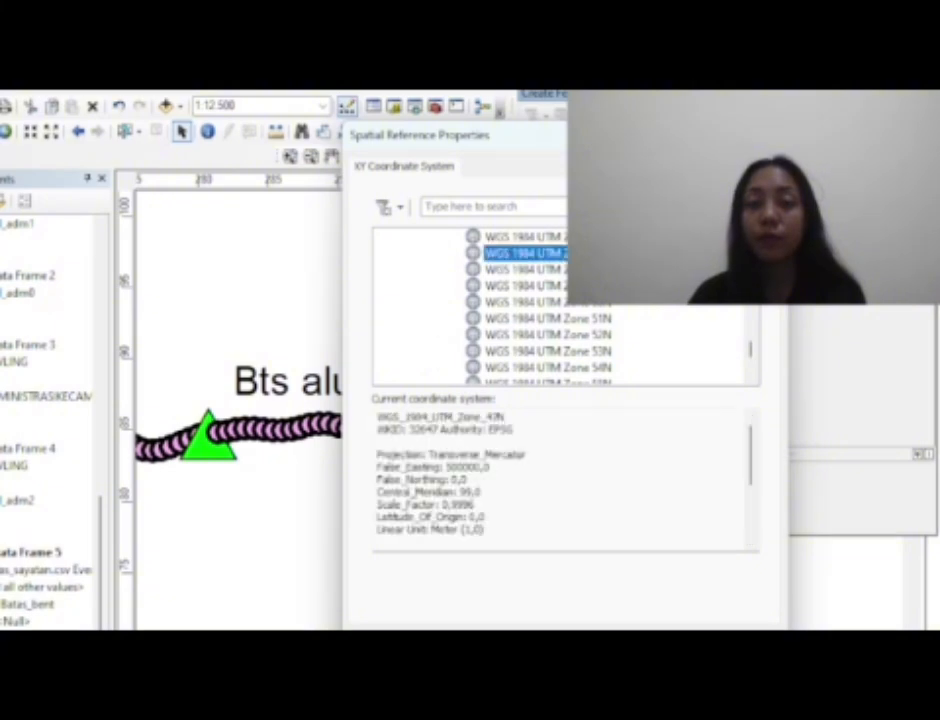
{"action": "left_click", "coordinate": [710, 622]}
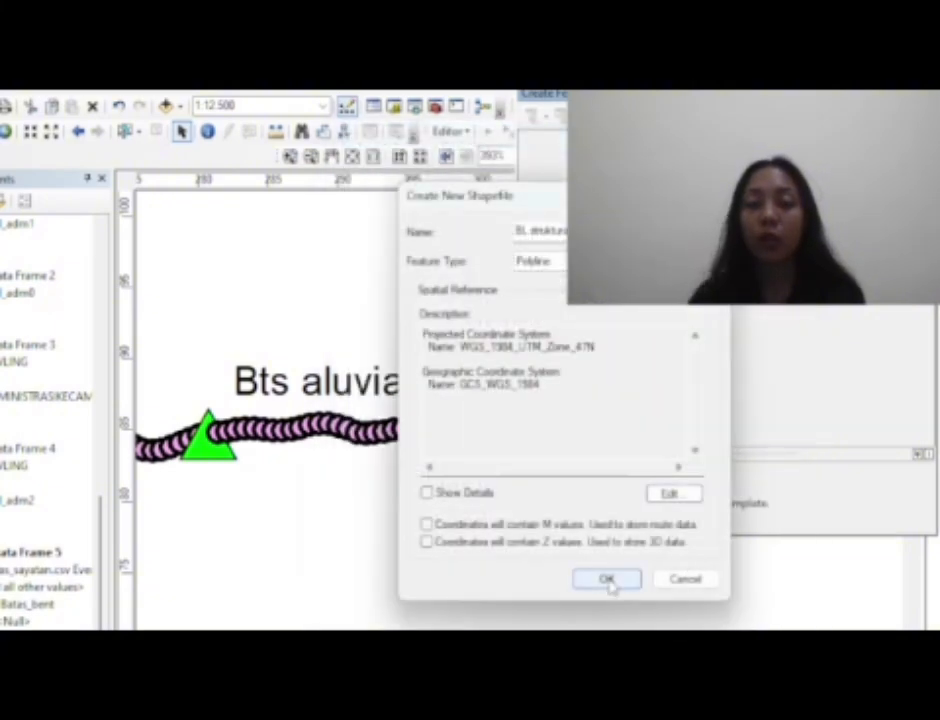
{"action": "left_click", "coordinate": [607, 578]}
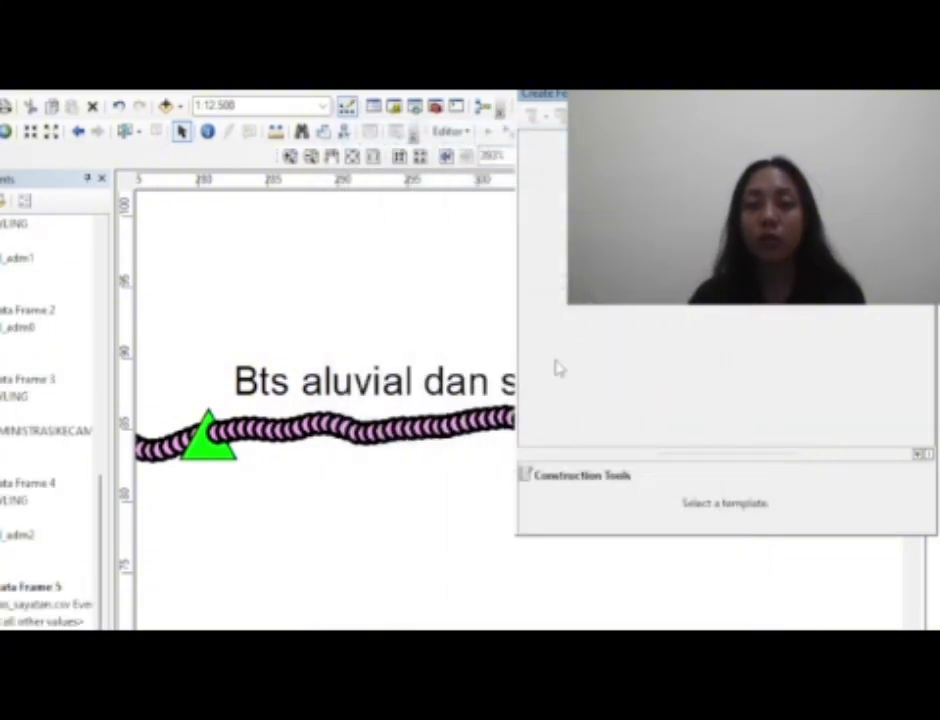
Start an editing session on the BL struktural layer
{"action": "left_click_drag", "start_coordinate": [630, 94], "coordinate": [873, 206]}
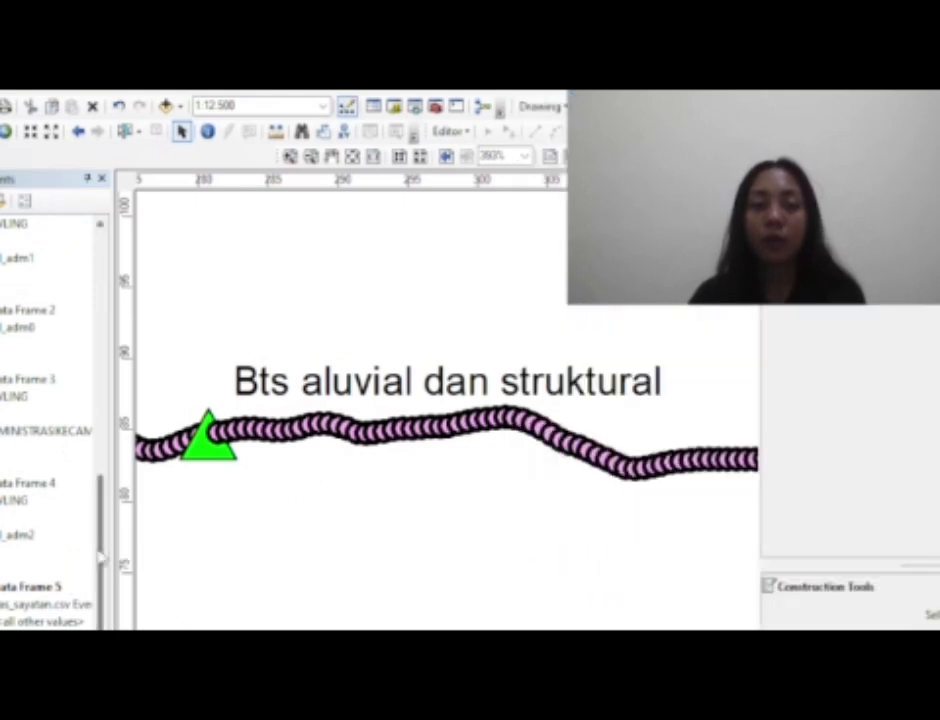
{"action": "scroll", "coordinate": [75, 450], "scroll_direction": "down", "scroll_amount": 3}
{"action": "right_click", "coordinate": [30, 620]}
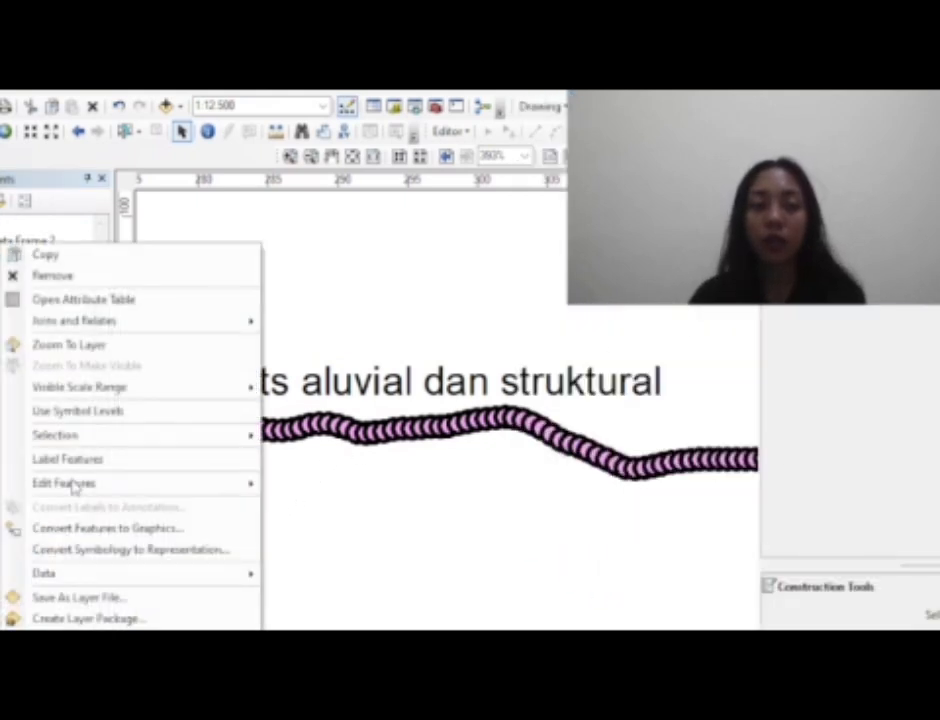
{"action": "mouse_move", "coordinate": [204, 490]}
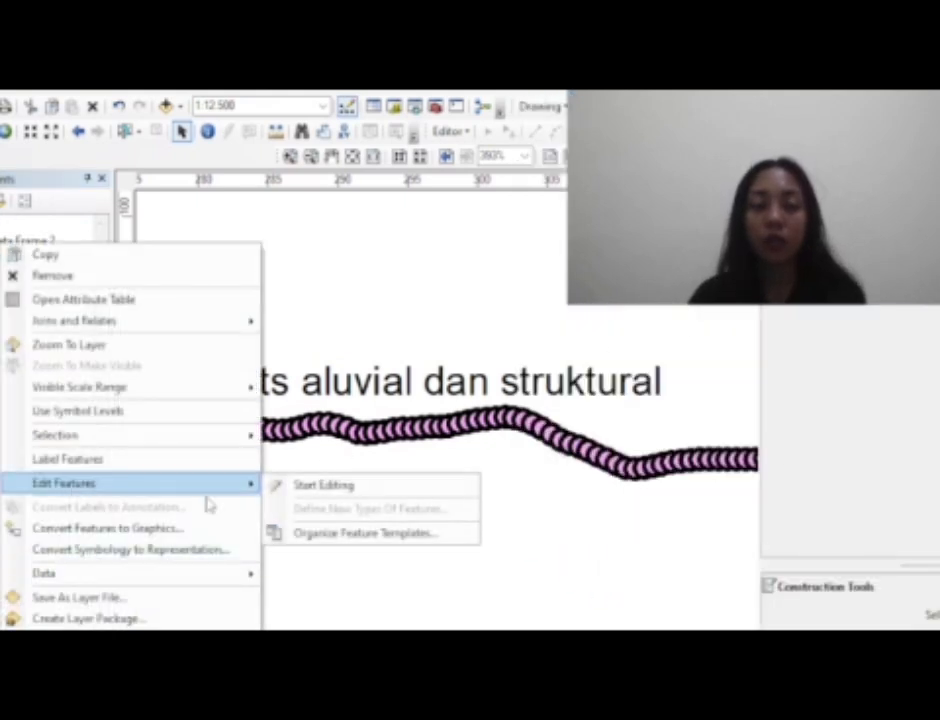
{"action": "left_click", "coordinate": [323, 485]}
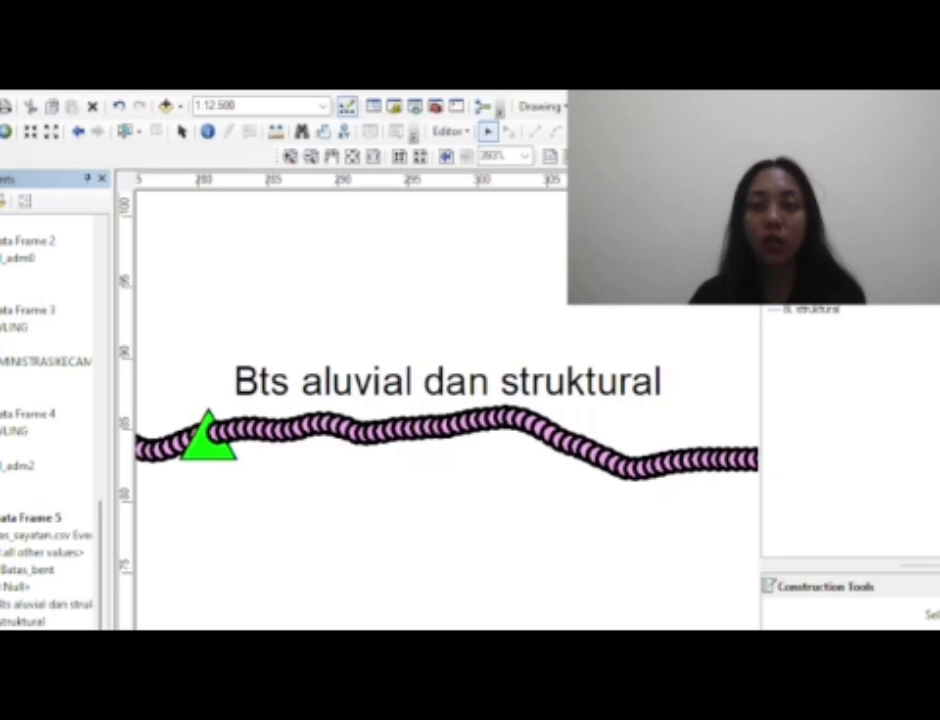
Trace a BL struktural polyline along the profile from the "Bts aluvial dan struktural" marker to the profile's far end and finish it there
{"action": "left_click", "coordinate": [806, 310]}
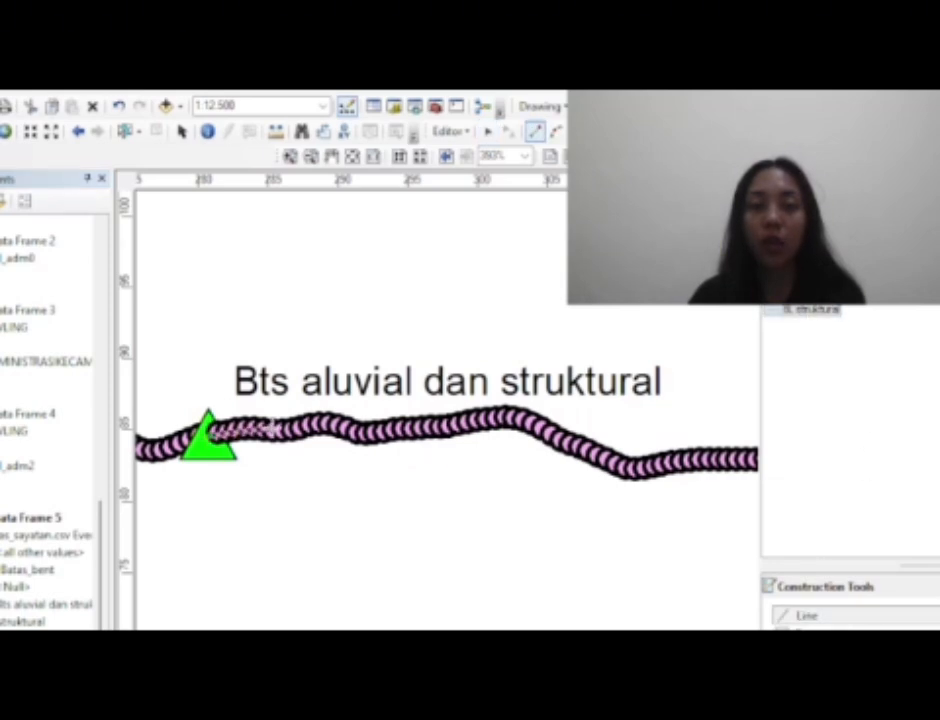
{"action": "left_click", "coordinate": [272, 428]}
{"action": "left_click", "coordinate": [312, 425]}
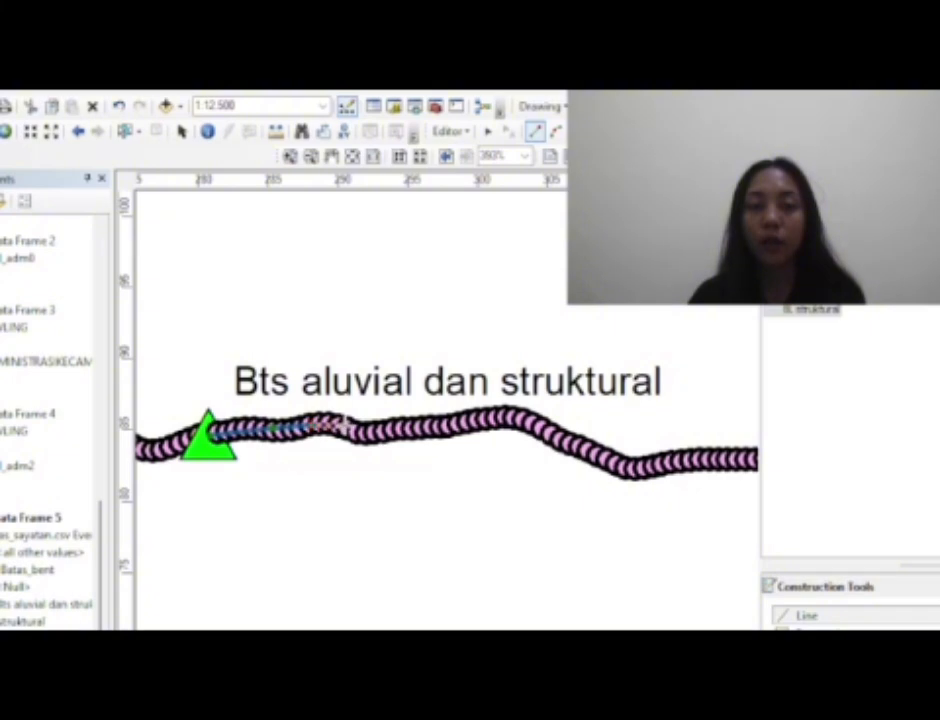
{"action": "left_click", "coordinate": [375, 433]}
{"action": "left_click", "coordinate": [424, 427]}
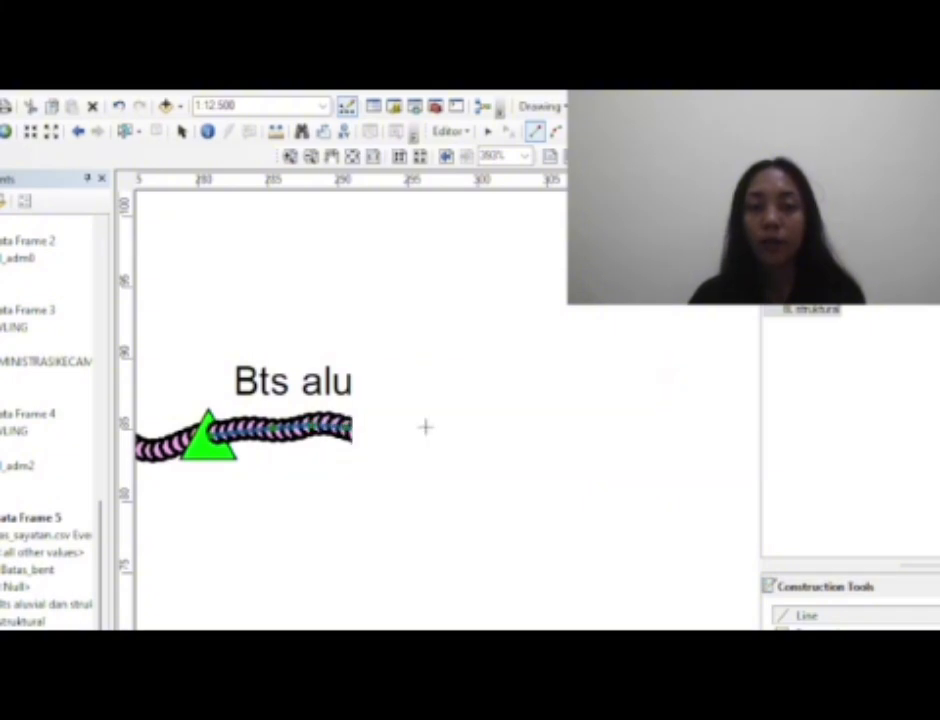
{"action": "left_click", "coordinate": [477, 420]}
{"action": "left_click", "coordinate": [528, 417]}
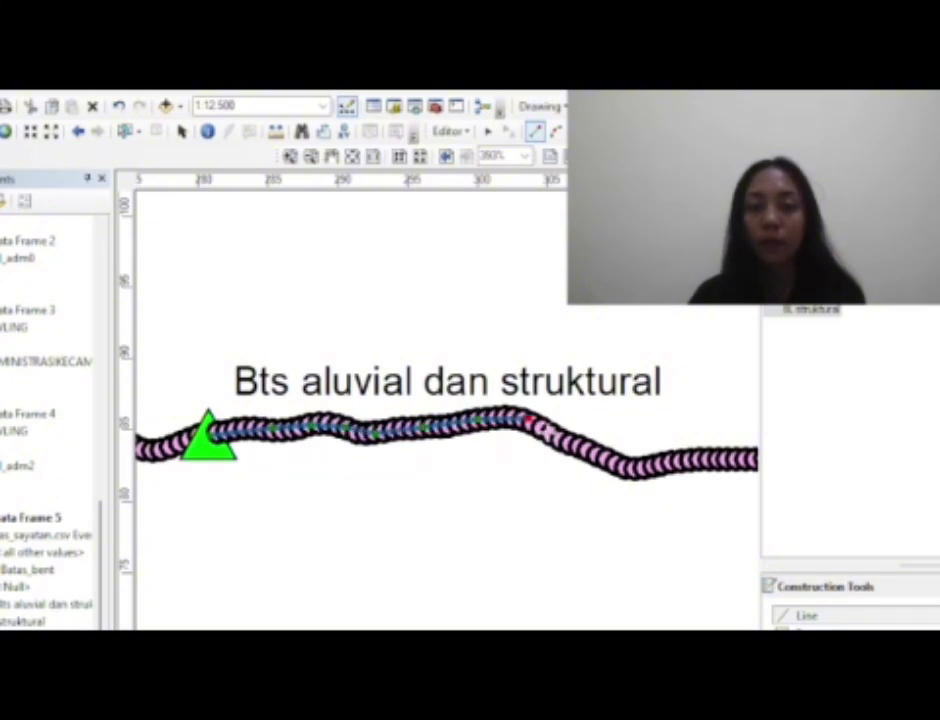
{"action": "left_click", "coordinate": [480, 421]}
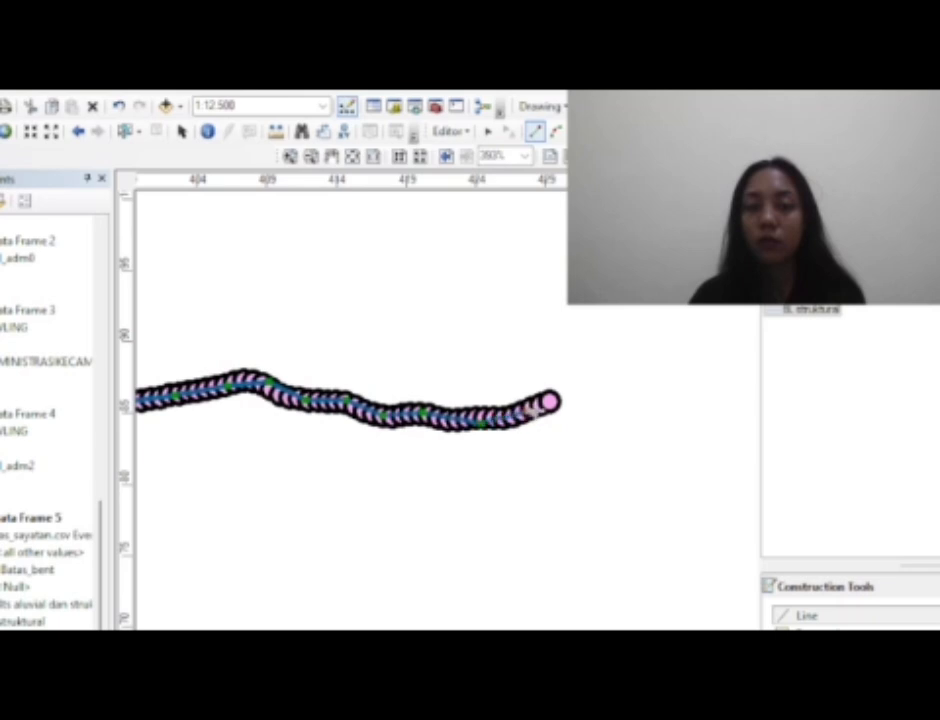
{"action": "double_click", "coordinate": [551, 401]}
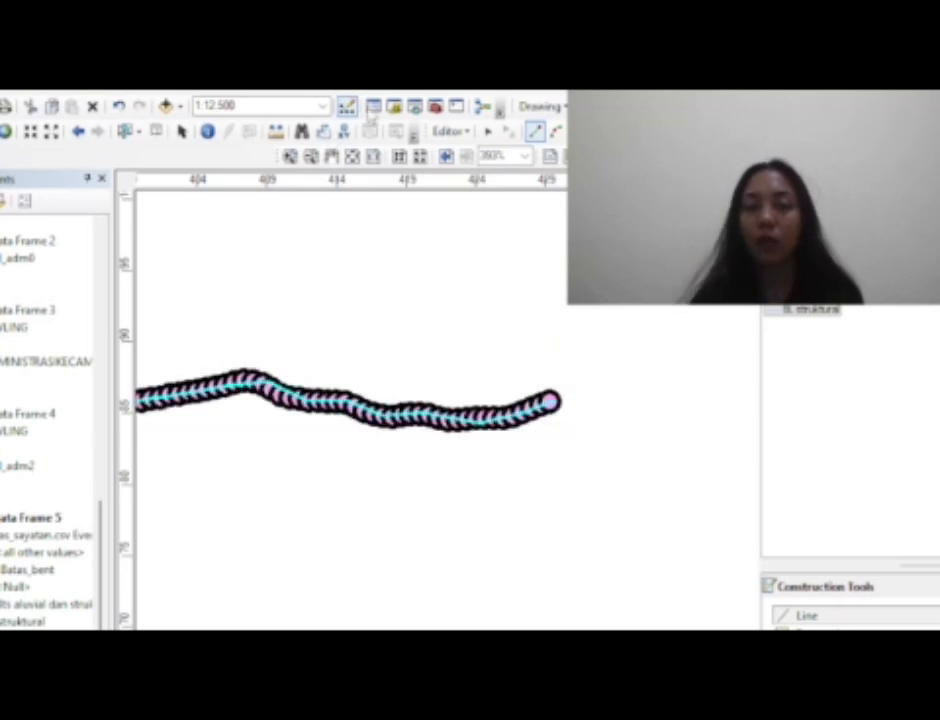
Save the edits to the BL struktural layer and stop editing
{"action": "left_click", "coordinate": [450, 133]}
{"action": "left_click", "coordinate": [486, 197]}
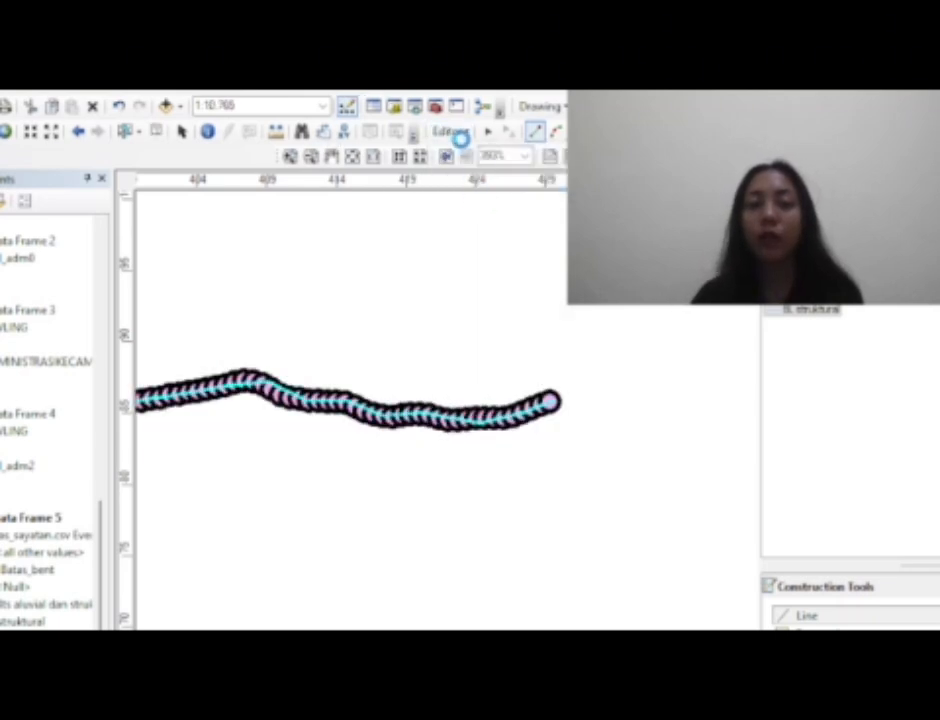
{"action": "left_click", "coordinate": [448, 132]}
{"action": "left_click", "coordinate": [500, 175]}
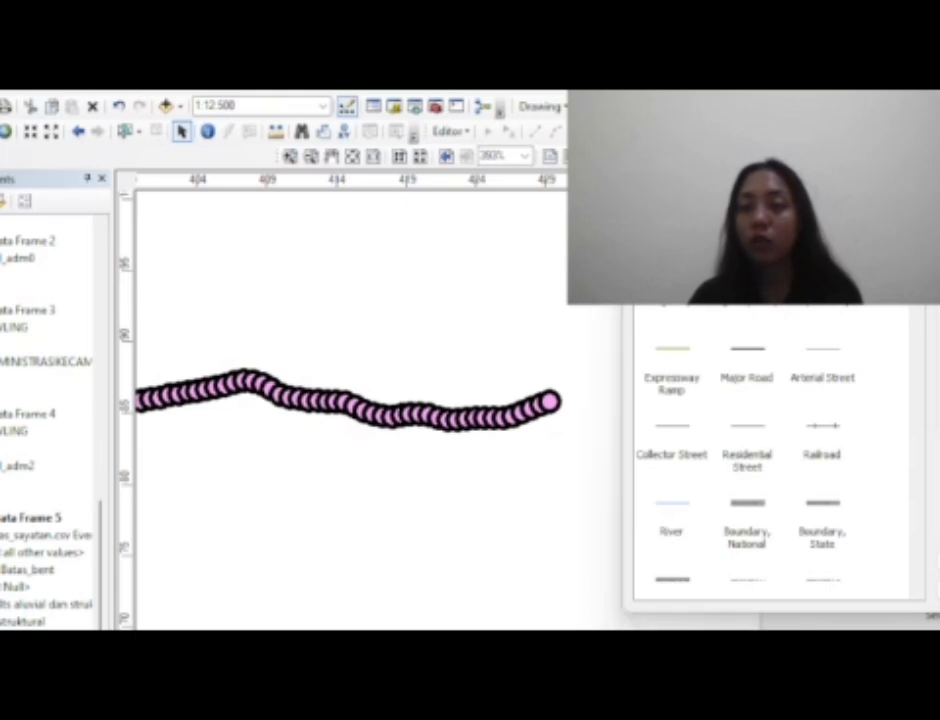
Apply a blue line symbol to the BL struktural layer and examine the profile from its far end back to its starting point
{"action": "left_click", "coordinate": [938, 590]}
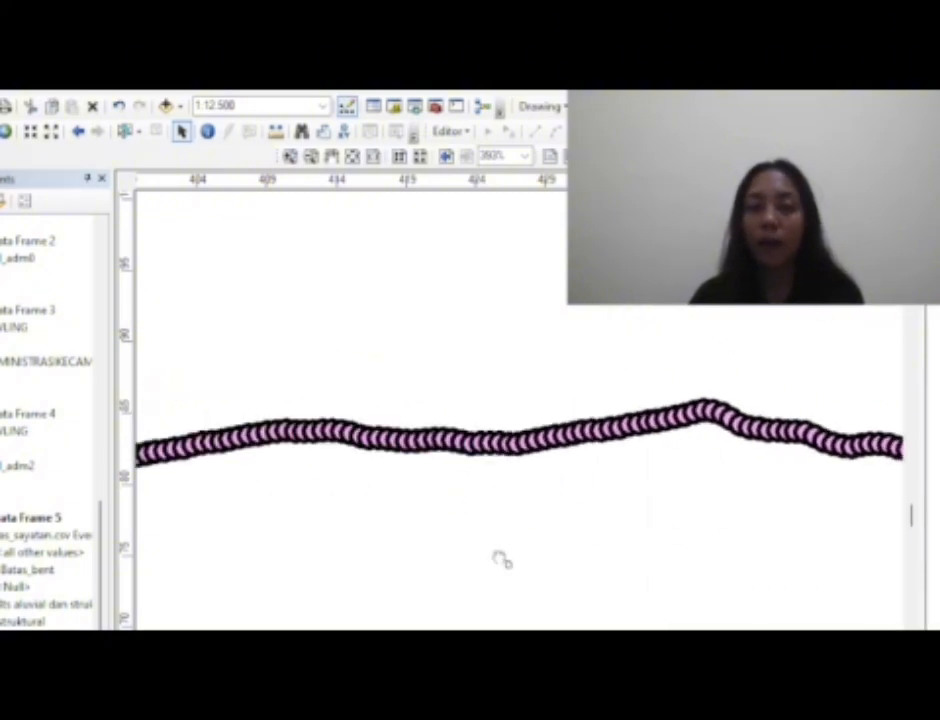
{"action": "scroll", "coordinate": [493, 503], "scroll_direction": "down", "scroll_amount": 4}
{"action": "scroll", "coordinate": [463, 492], "scroll_direction": "up", "scroll_amount": 3}
{"action": "scroll", "coordinate": [463, 492], "scroll_direction": "down", "scroll_amount": 4}
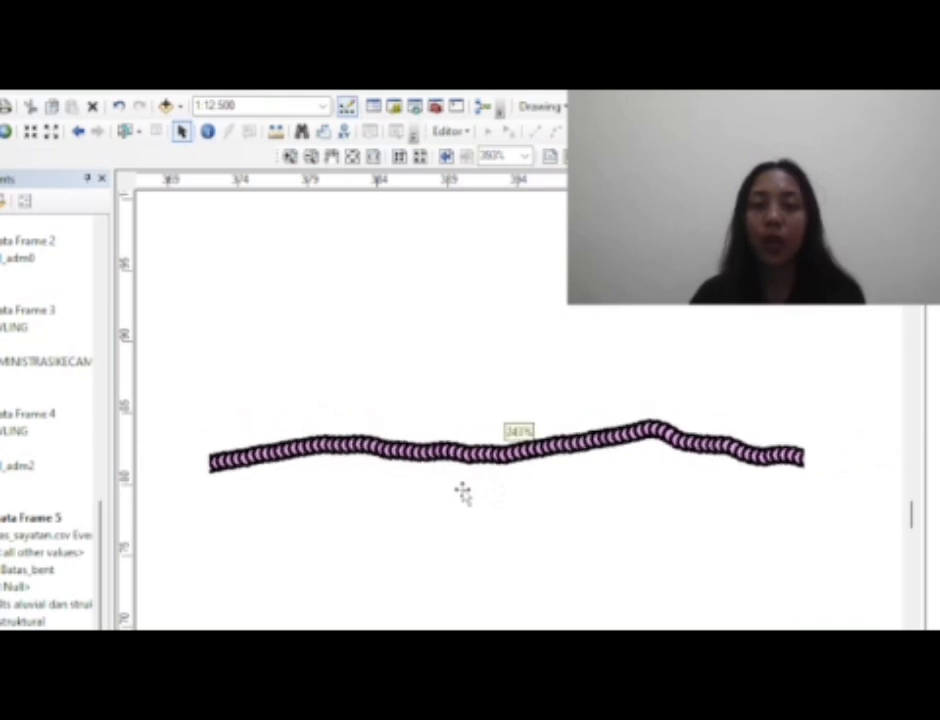
{"action": "scroll", "coordinate": [463, 492], "scroll_direction": "down", "scroll_amount": 2}
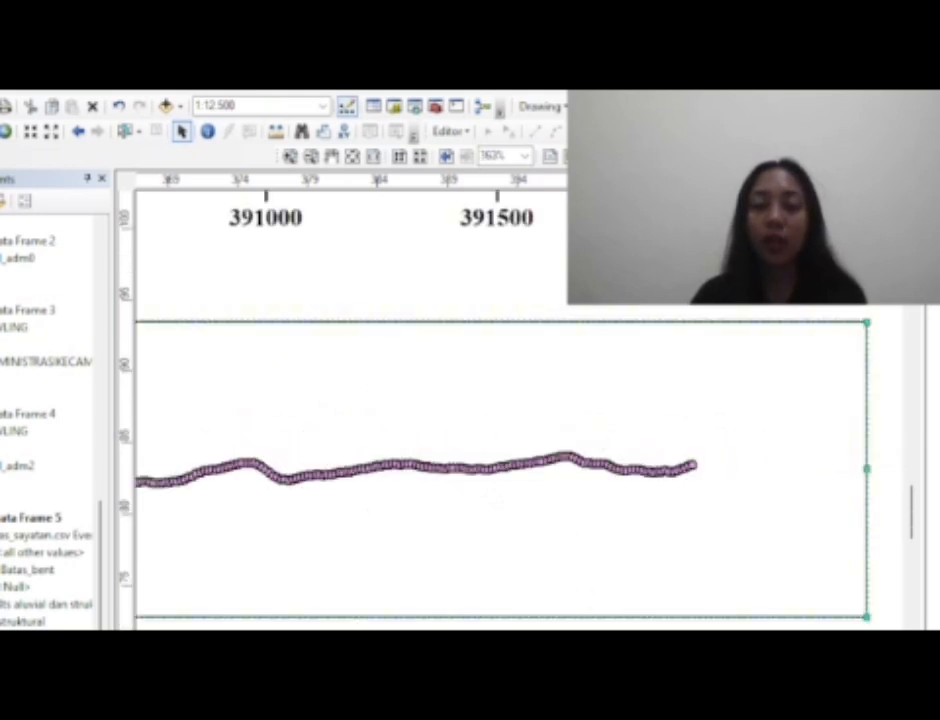
{"action": "left_click_drag", "start_coordinate": [278, 542], "coordinate": [708, 518]}
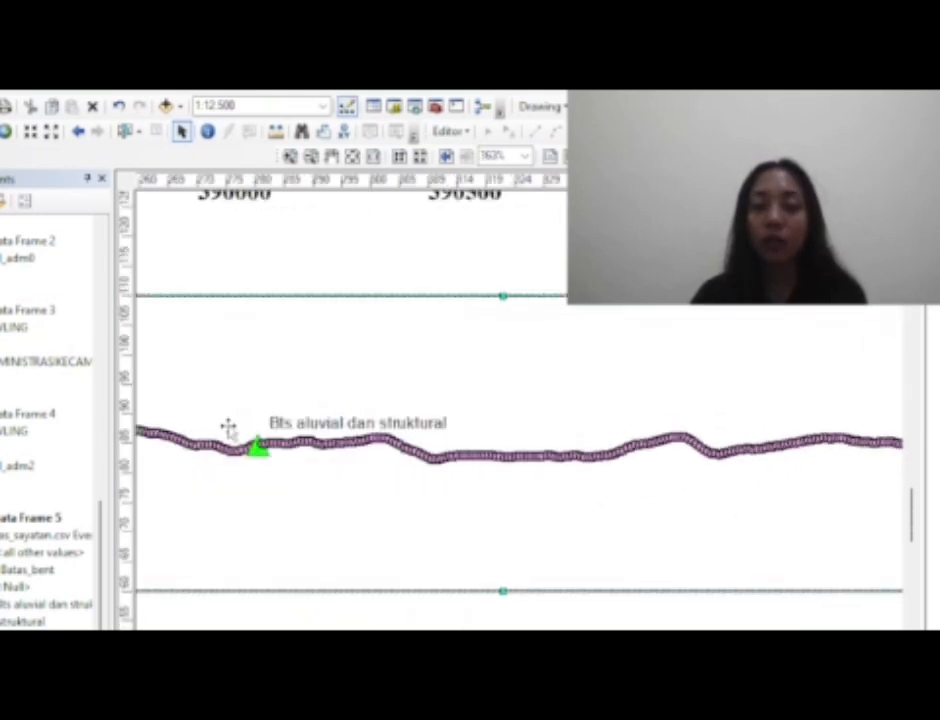
{"action": "left_click_drag", "start_coordinate": [273, 512], "coordinate": [622, 522]}
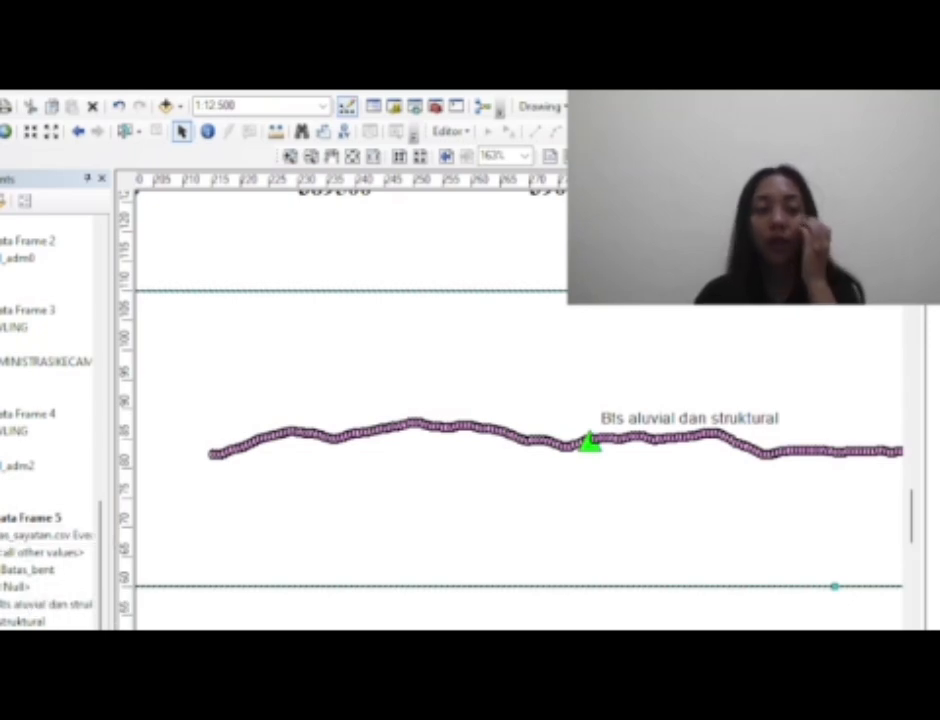
Hide the profile points and the "Bts aluvial dan struktural" marker, and check the traced landform lines along the profile
{"action": "left_click", "coordinate": [2, 535]}
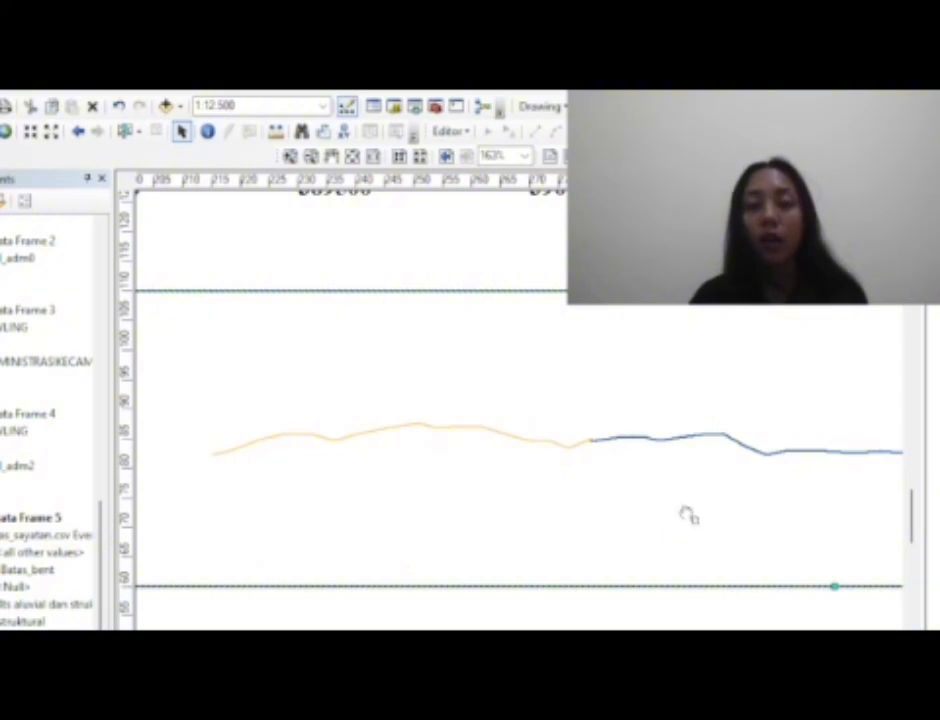
{"action": "left_click_drag", "start_coordinate": [686, 514], "coordinate": [485, 525]}
{"action": "left_click_drag", "start_coordinate": [652, 494], "coordinate": [397, 518]}
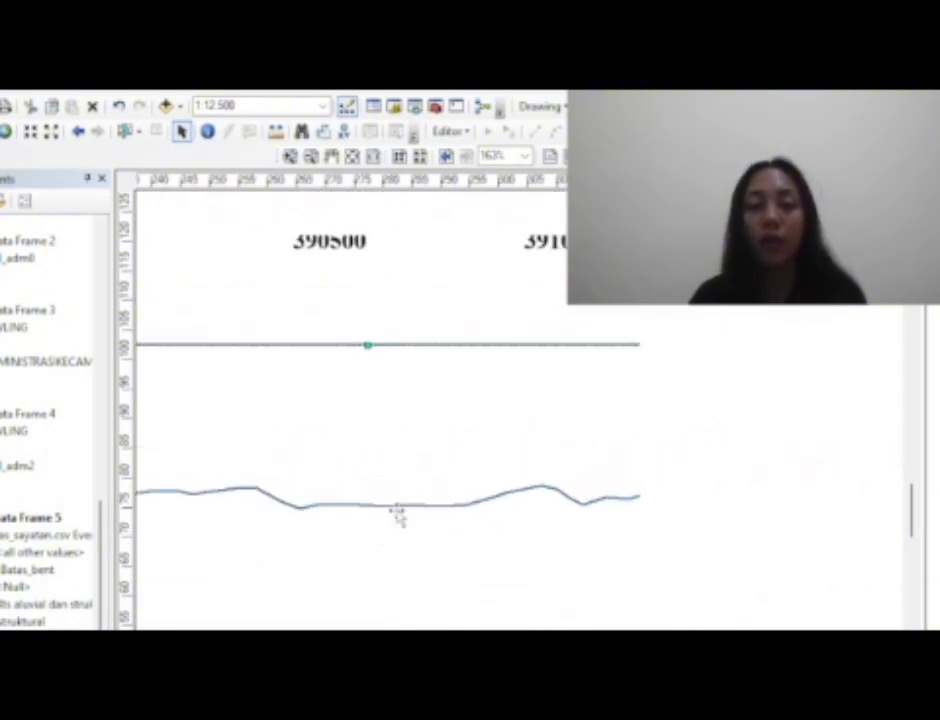
{"action": "left_click_drag", "start_coordinate": [580, 463], "coordinate": [785, 444]}
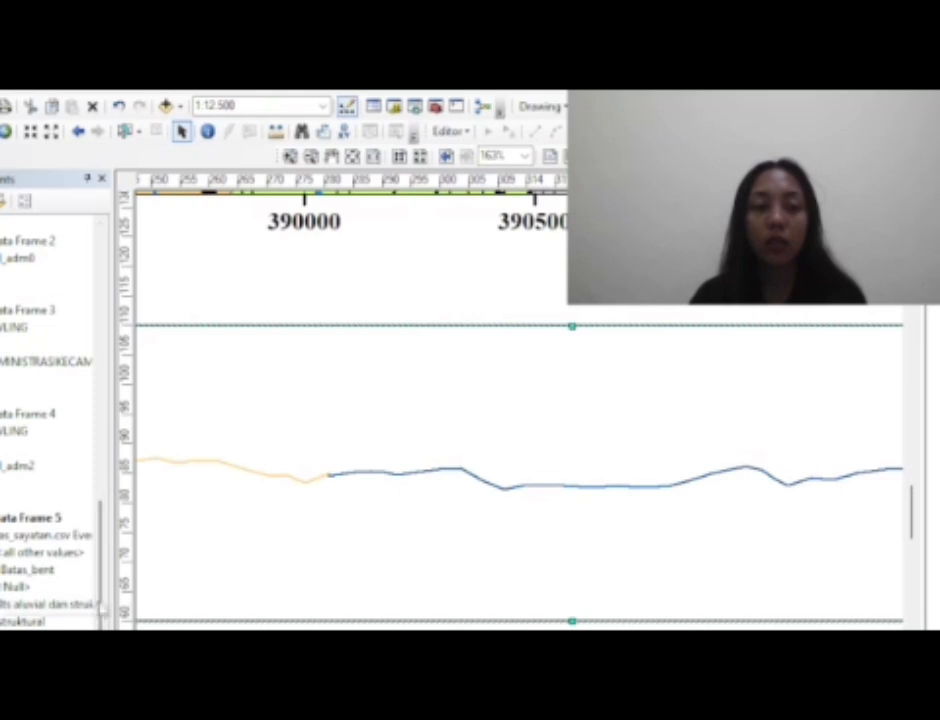
Recolour the BL struktural line orange and the BL Alu line light green, and check both along the profile
{"action": "scroll", "coordinate": [103, 597], "scroll_direction": "up", "scroll_amount": 2}
{"action": "scroll", "coordinate": [103, 597], "scroll_direction": "down", "scroll_amount": 2}
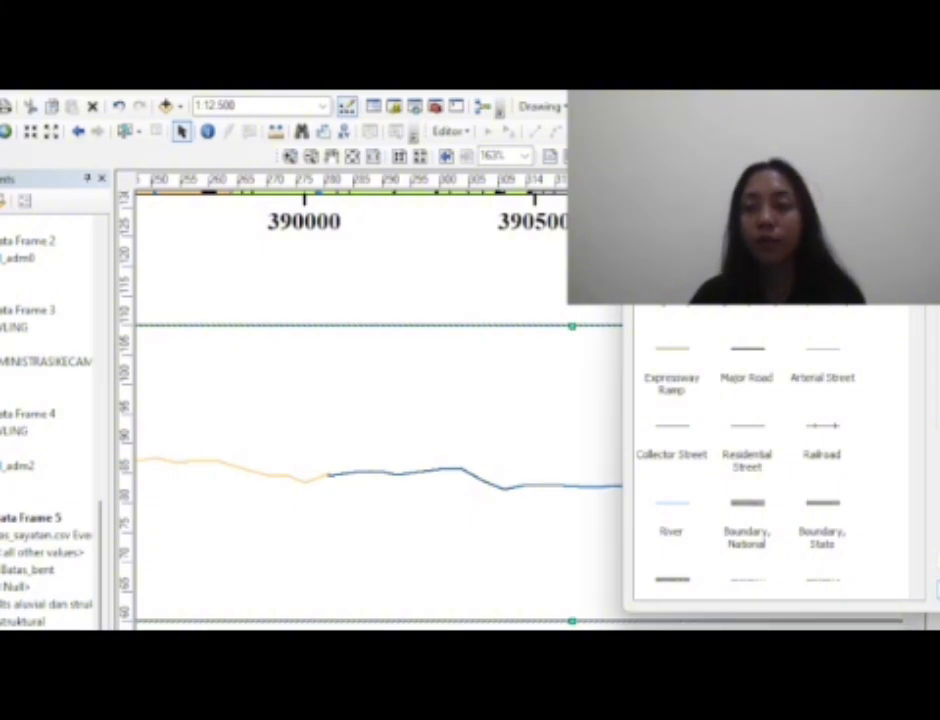
{"action": "left_click", "coordinate": [818, 598]}
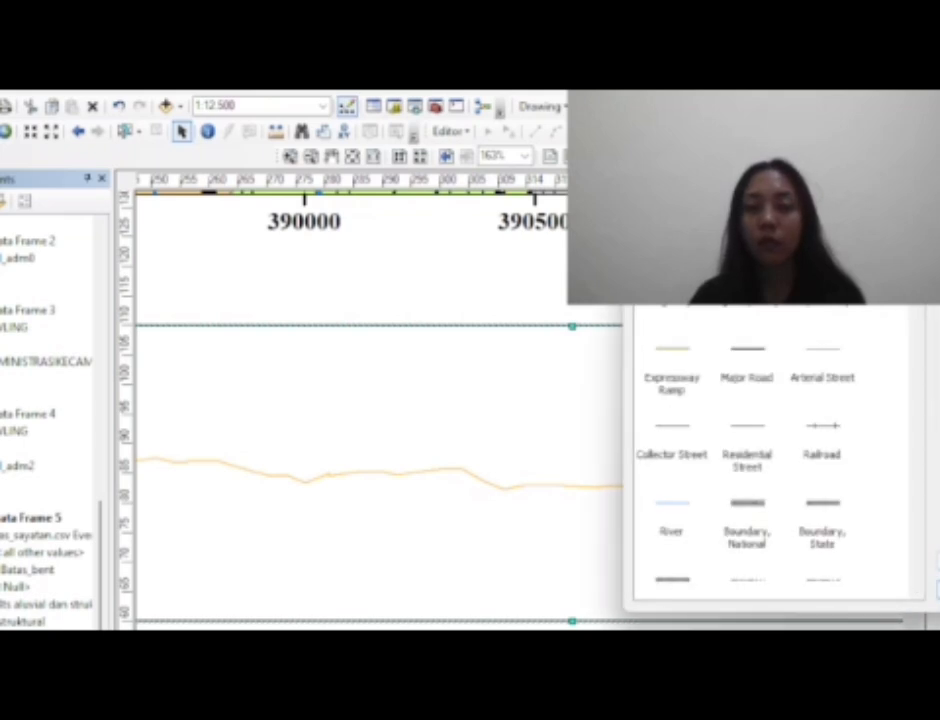
{"action": "left_click", "coordinate": [938, 590]}
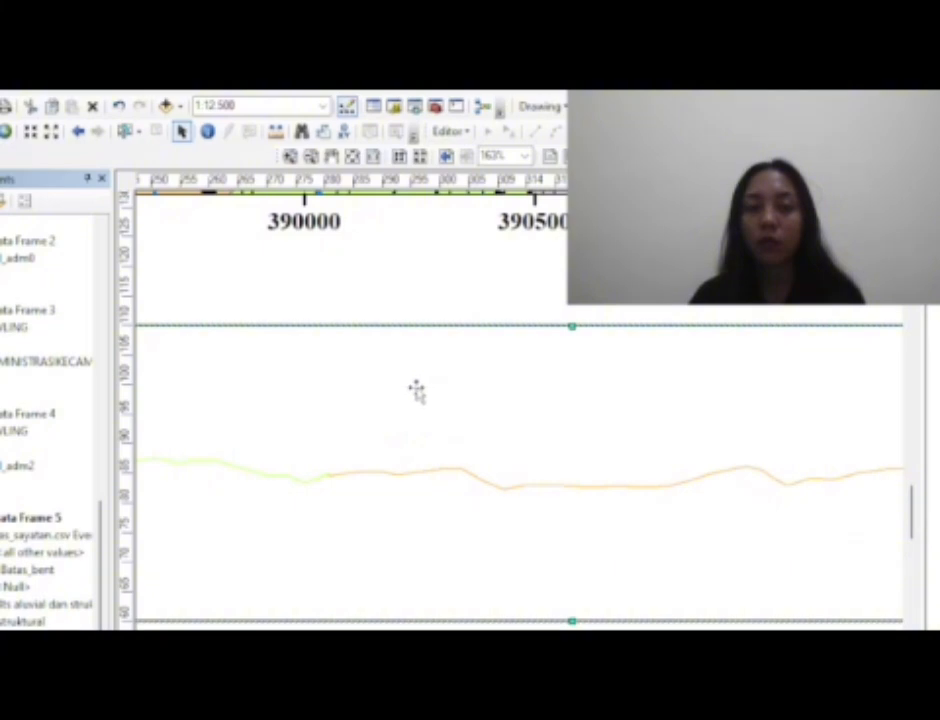
{"action": "left_click_drag", "start_coordinate": [416, 390], "coordinate": [820, 362]}
{"action": "scroll", "coordinate": [778, 419], "scroll_direction": "down", "scroll_amount": 1}
{"action": "scroll", "coordinate": [780, 410], "scroll_direction": "up", "scroll_amount": 2}
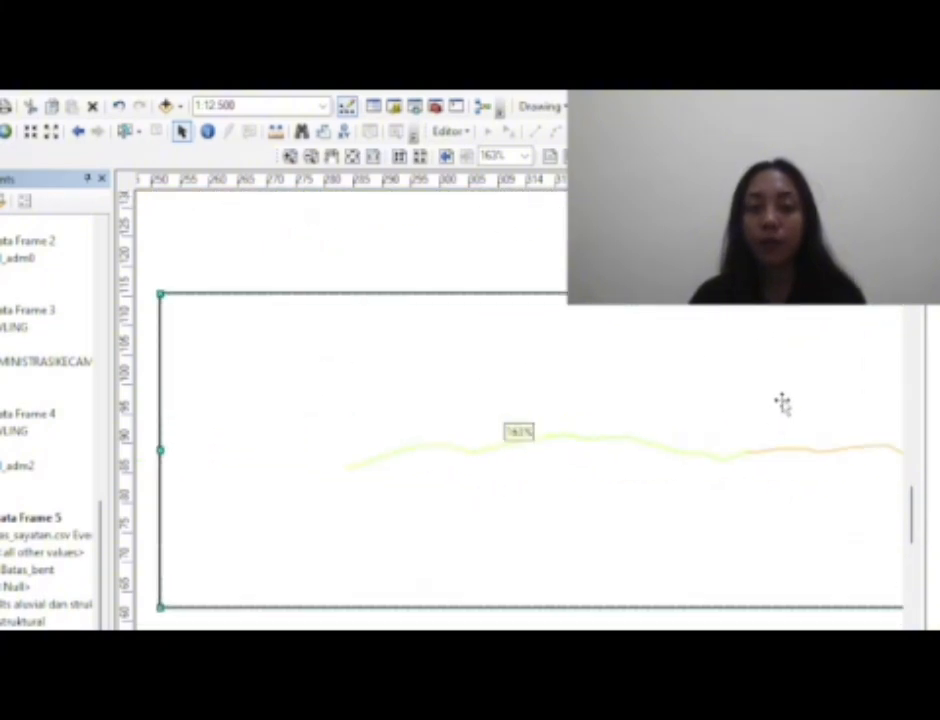
Examine the recoloured landform lines along the length of the cross-section profile beneath the map
{"action": "scroll", "coordinate": [783, 393], "scroll_direction": "up", "scroll_amount": 3}
{"action": "scroll", "coordinate": [787, 388], "scroll_direction": "down", "scroll_amount": 2}
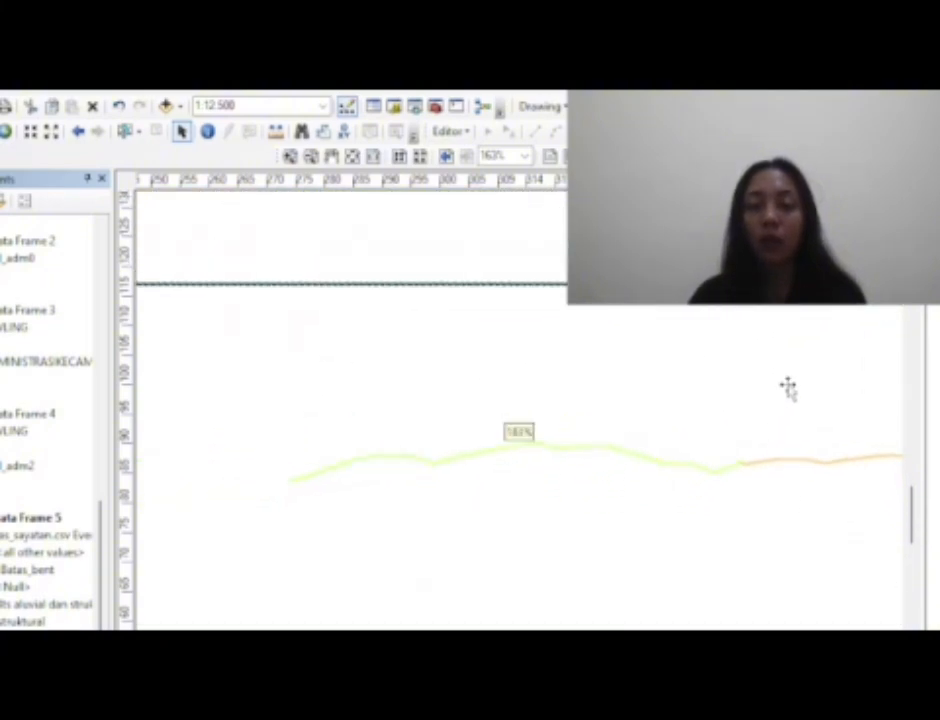
{"action": "scroll", "coordinate": [788, 388], "scroll_direction": "down", "scroll_amount": 2}
{"action": "scroll", "coordinate": [788, 388], "scroll_direction": "down", "scroll_amount": 1}
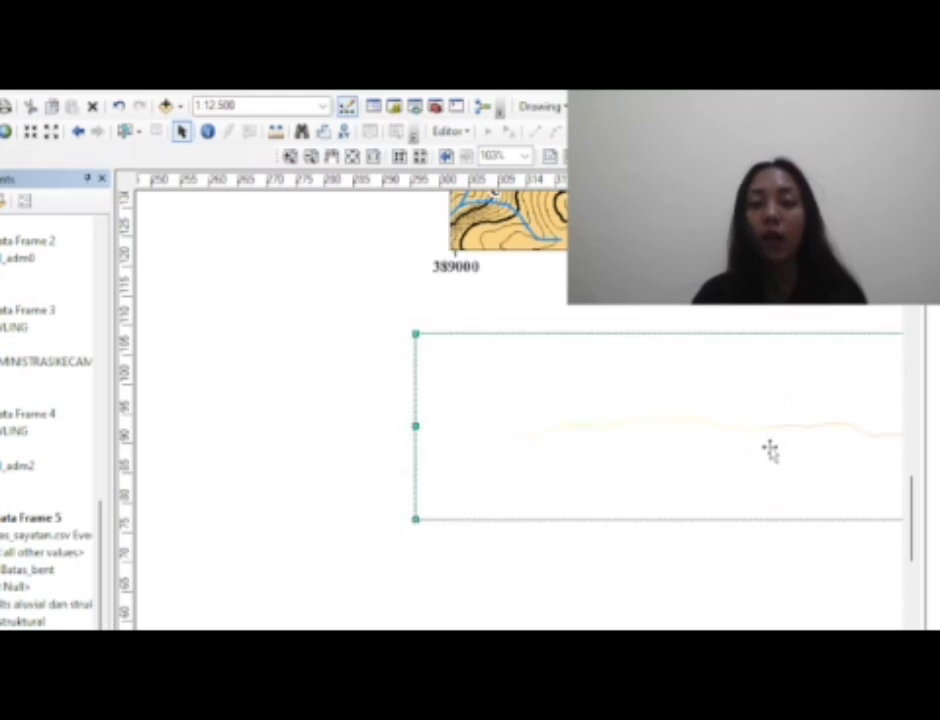
{"action": "left_click_drag", "start_coordinate": [829, 491], "coordinate": [587, 505]}
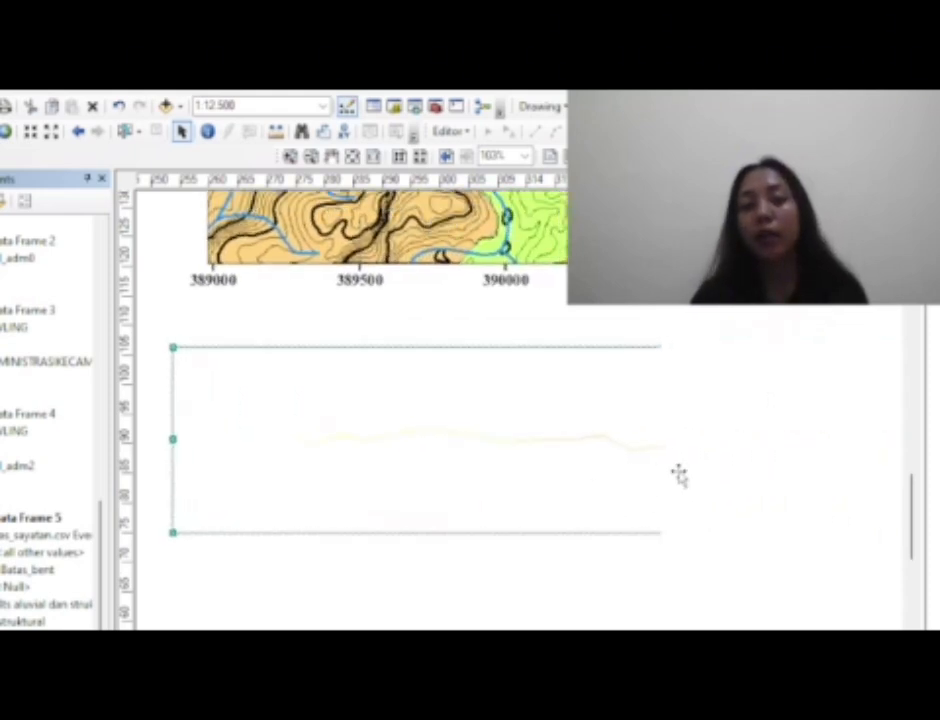
{"action": "left_click_drag", "start_coordinate": [740, 479], "coordinate": [536, 478]}
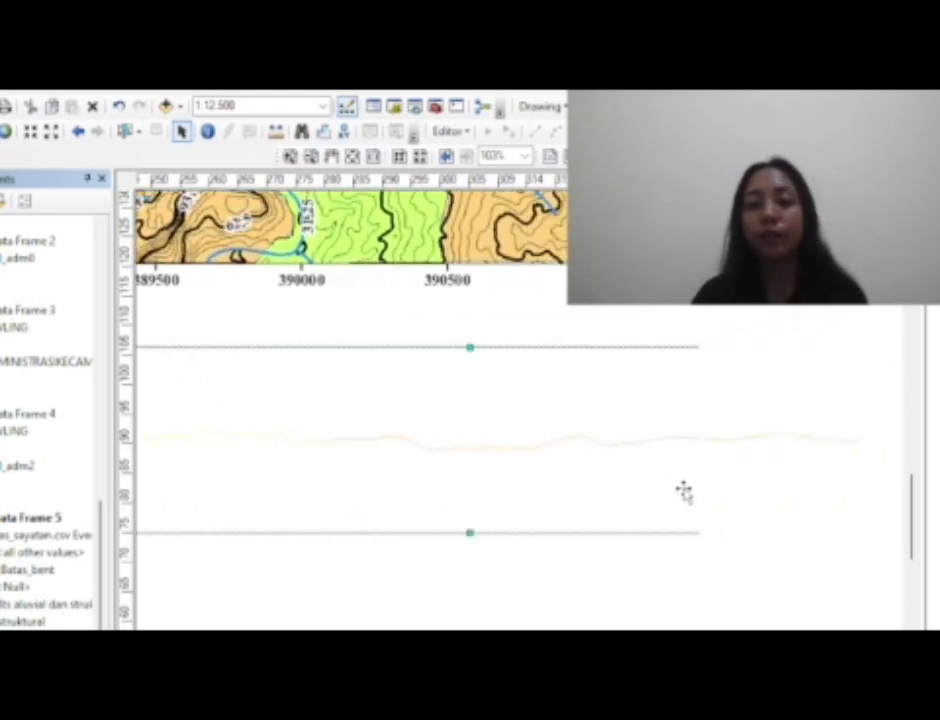
{"action": "scroll", "coordinate": [682, 489], "scroll_direction": "down", "scroll_amount": 2}
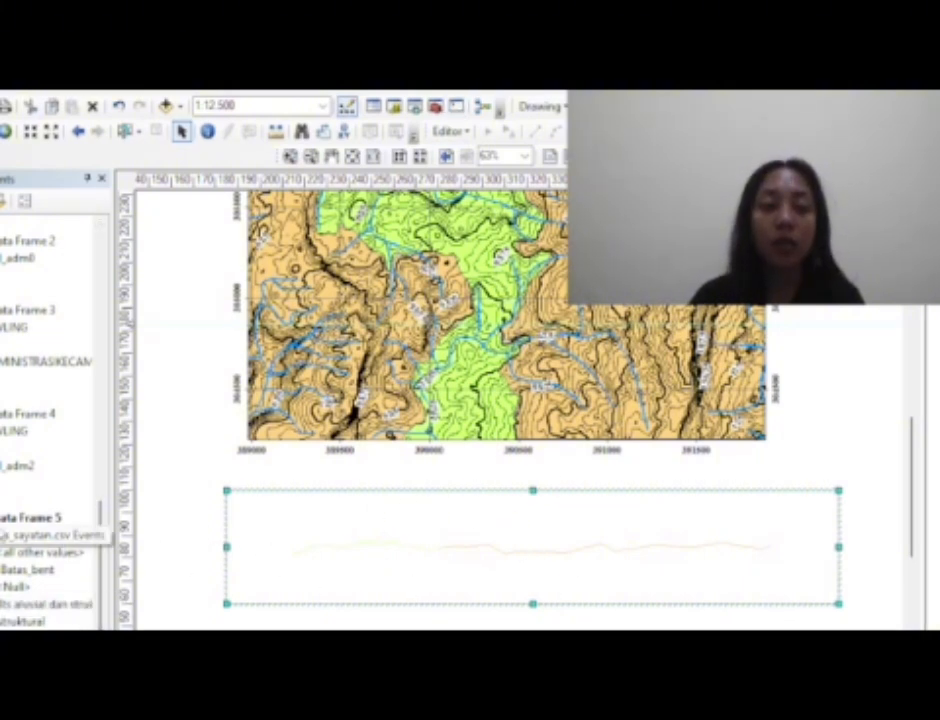
Start a measured grid for the profile data frame with labels only, without tick marks or grid lines
{"action": "right_click", "coordinate": [464, 572]}
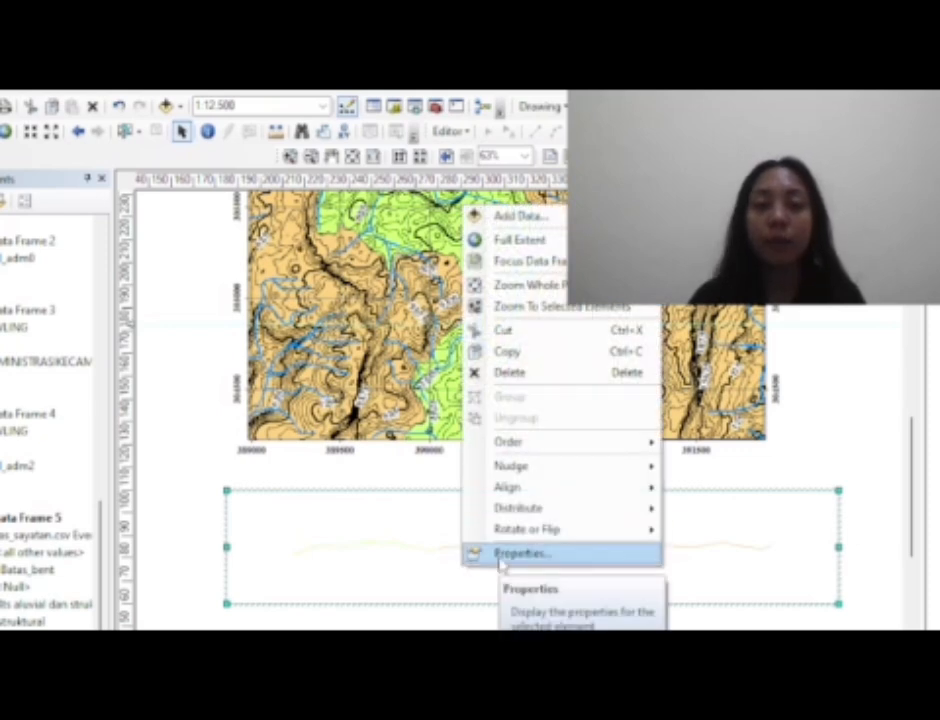
{"action": "left_click", "coordinate": [495, 553]}
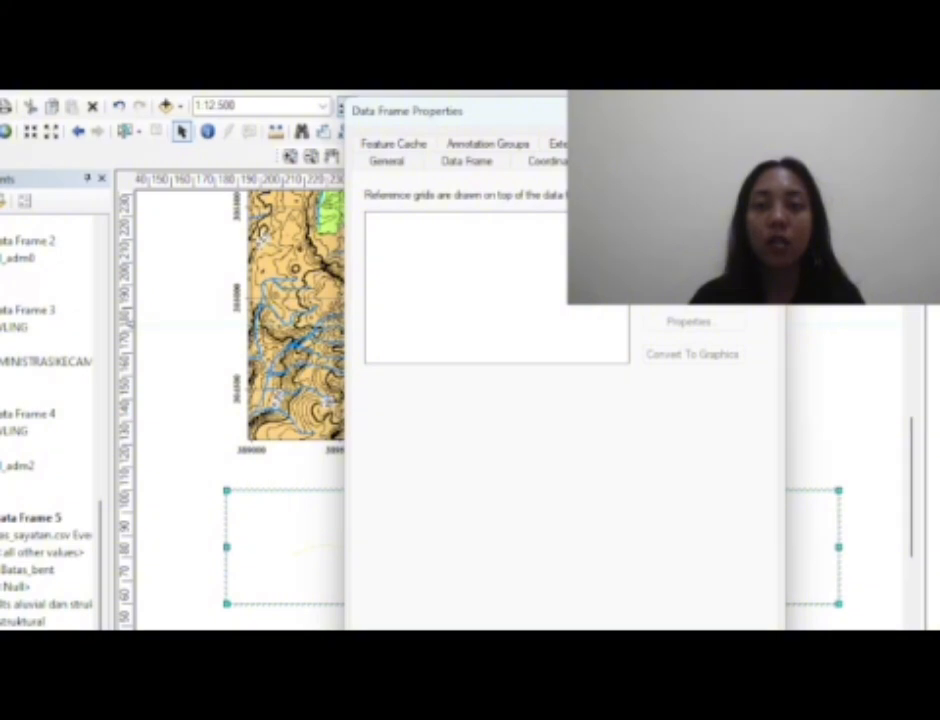
{"action": "left_click", "coordinate": [692, 222]}
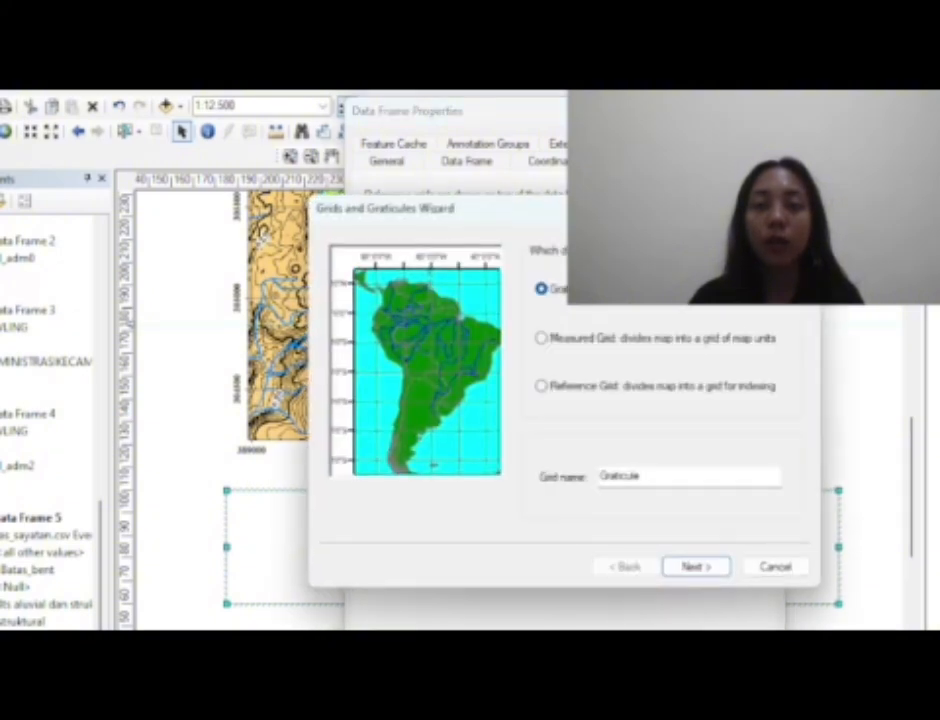
{"action": "left_click", "coordinate": [541, 340]}
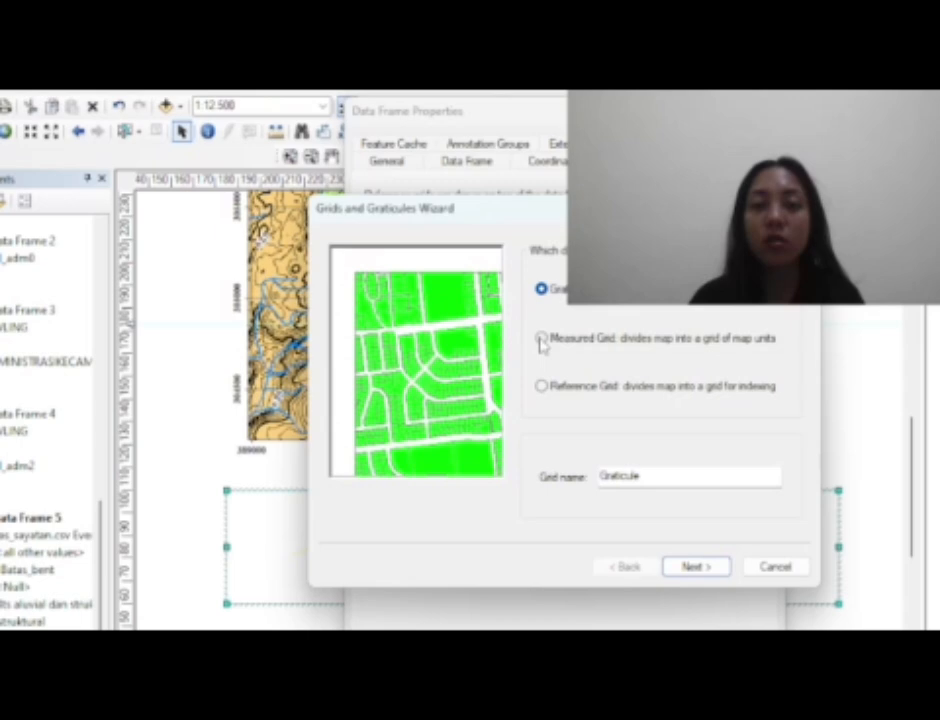
{"action": "left_click", "coordinate": [690, 567]}
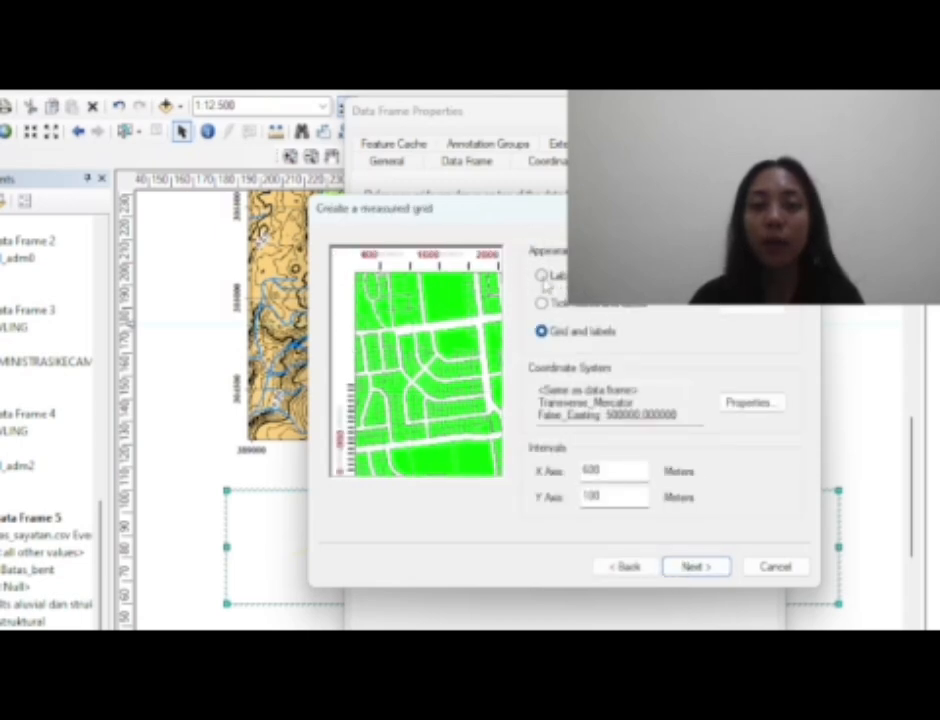
{"action": "left_click", "coordinate": [543, 279]}
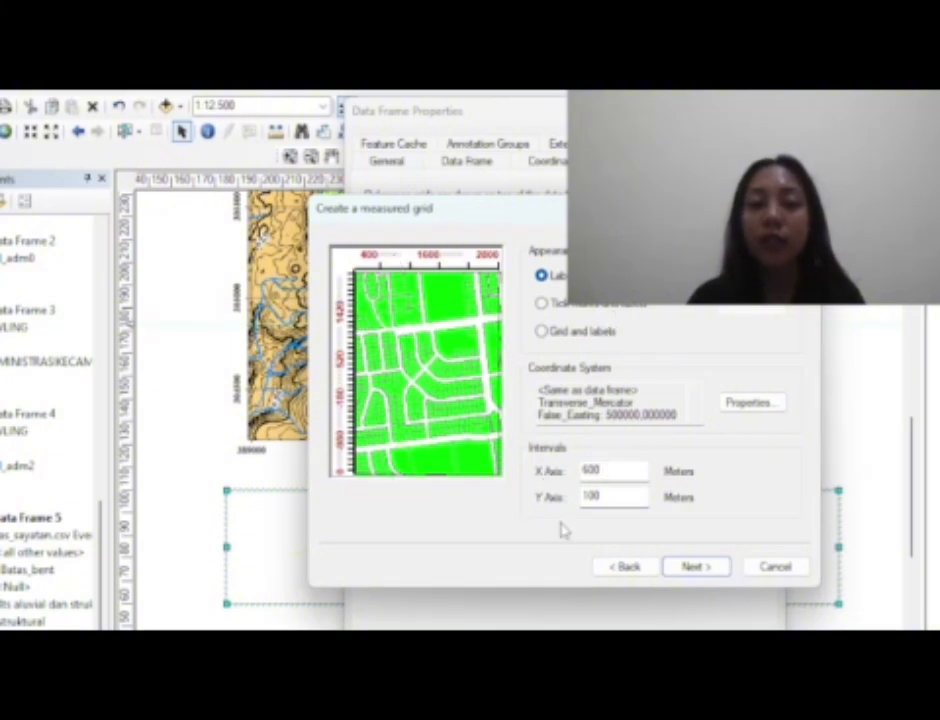
Set the measured grid's X and Y axis intervals to 125 meters, finish the grid and apply it to the profile frame
{"action": "double_click", "coordinate": [619, 469]}
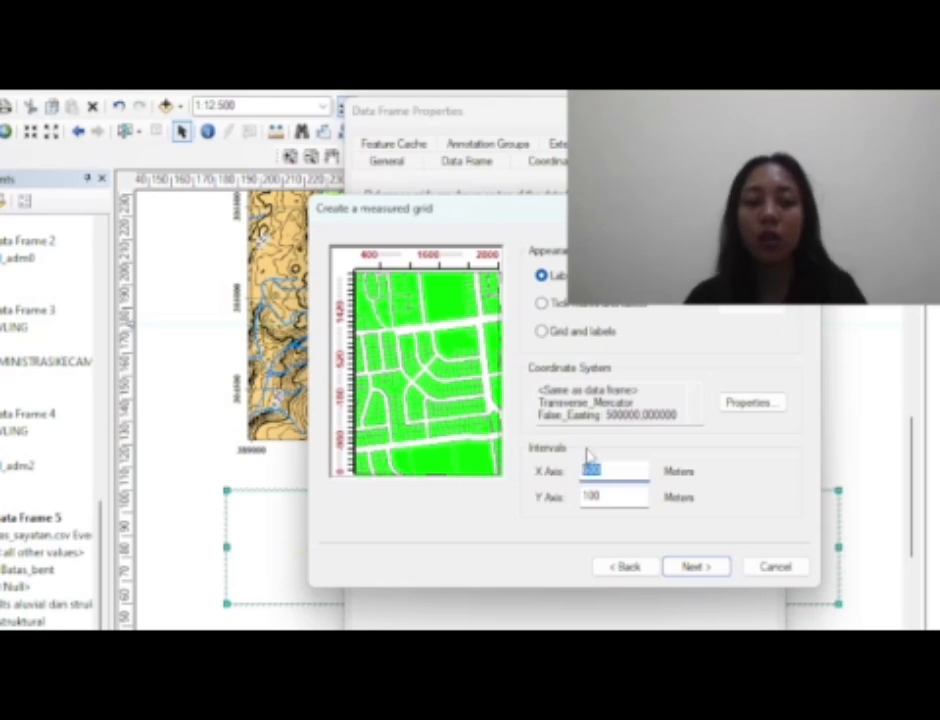
{"action": "type", "text": "125"}
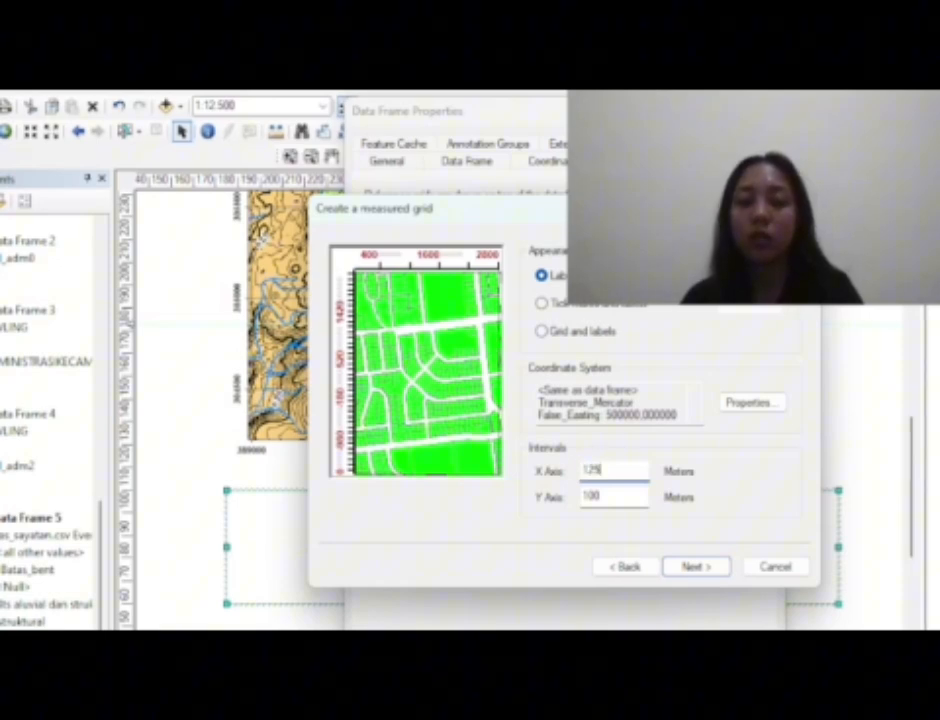
{"action": "double_click", "coordinate": [607, 491]}
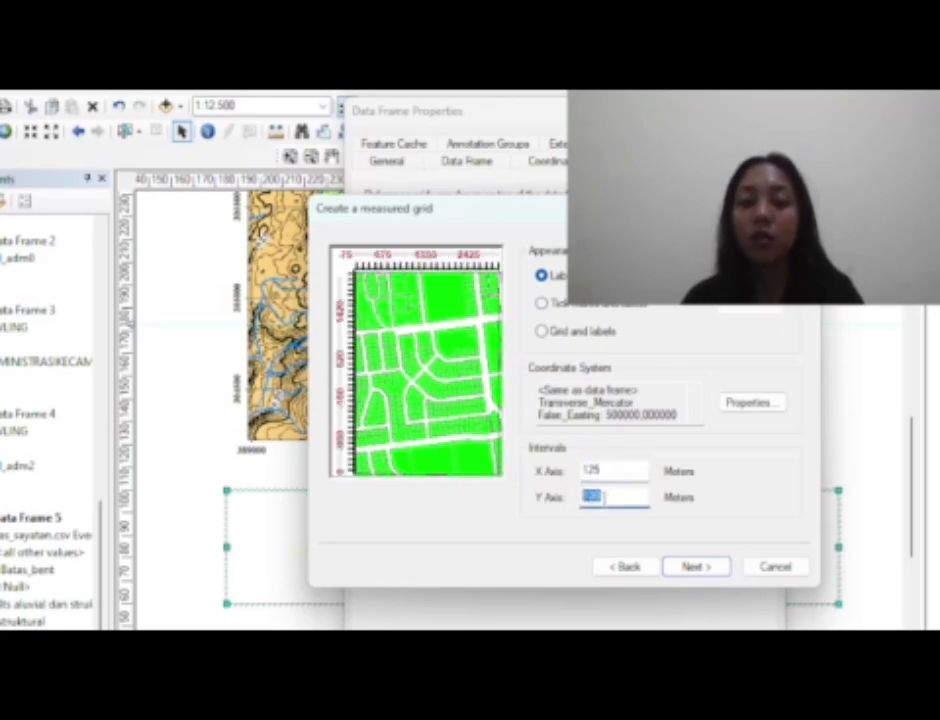
{"action": "type", "text": "125"}
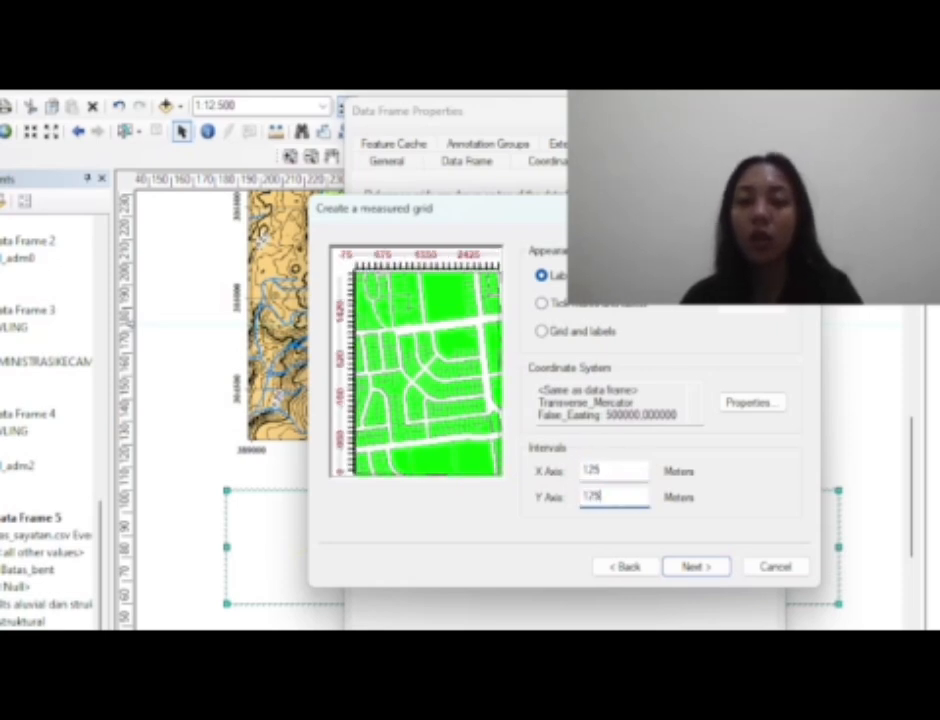
{"action": "left_click", "coordinate": [686, 568]}
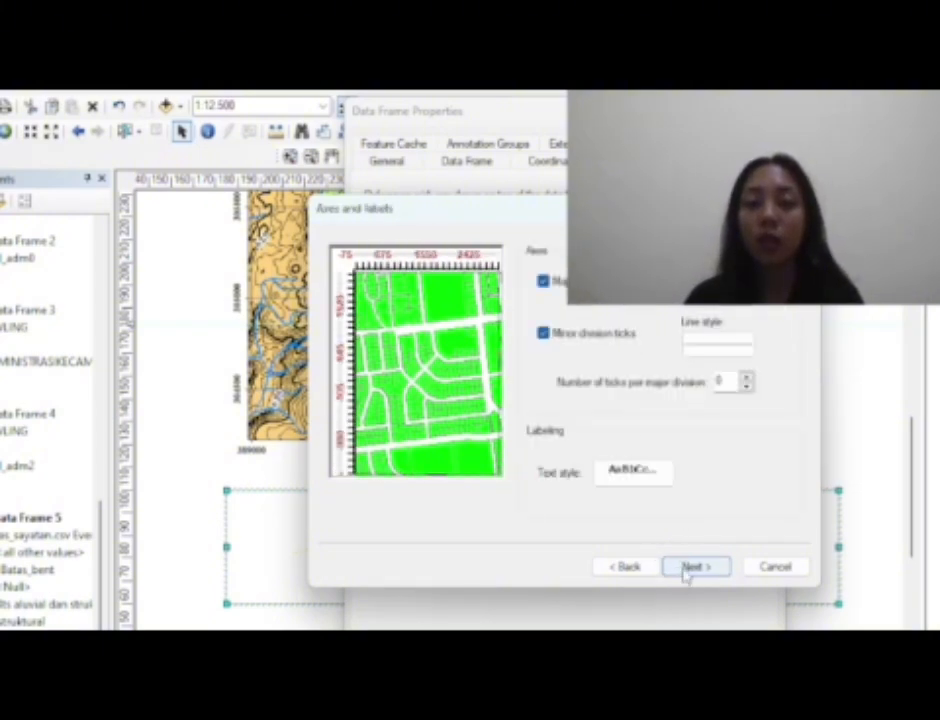
{"action": "left_click", "coordinate": [686, 568]}
{"action": "left_click", "coordinate": [686, 570]}
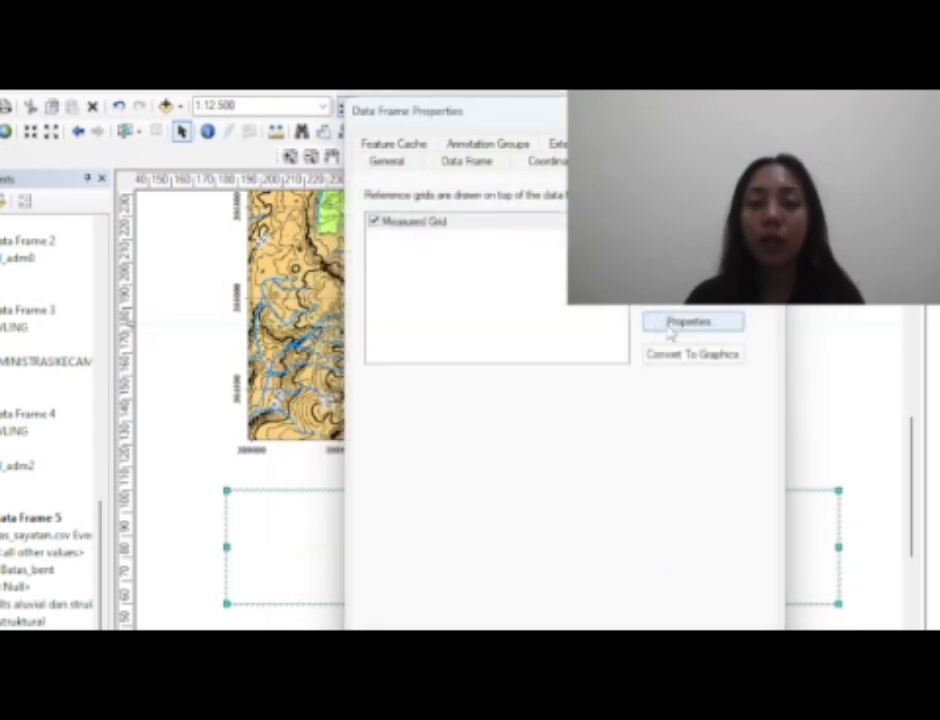
{"action": "left_click", "coordinate": [732, 646]}
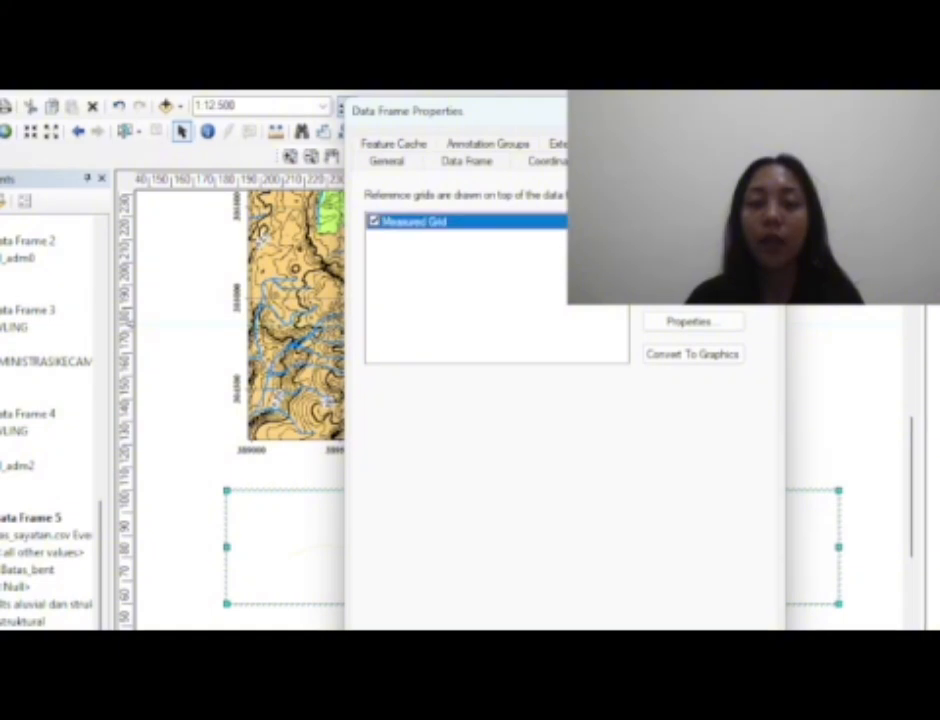
{"action": "left_click", "coordinate": [530, 646]}
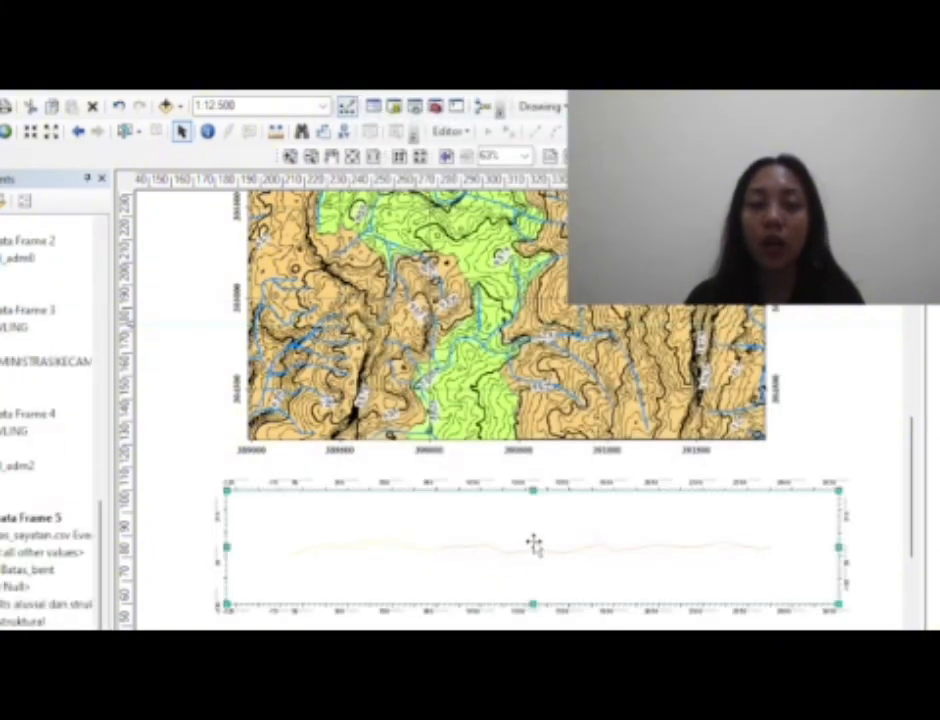
Set the number format of the profile grid's labels to 0 decimal places and apply it to the data frame
{"action": "scroll", "coordinate": [537, 543], "scroll_direction": "up", "scroll_amount": 2}
{"action": "scroll", "coordinate": [537, 543], "scroll_direction": "down", "scroll_amount": 3}
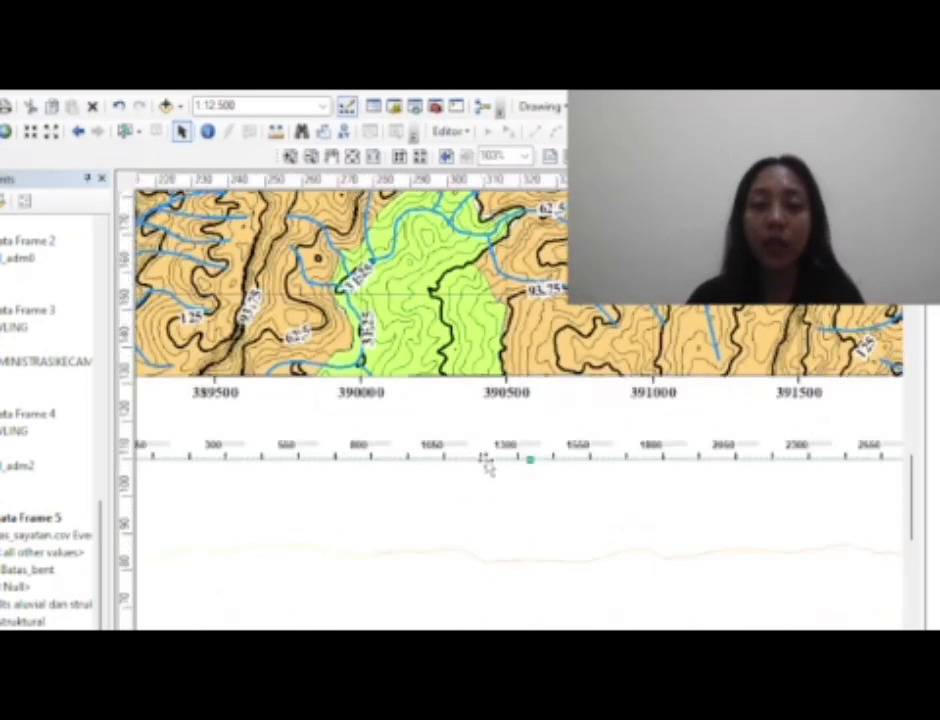
{"action": "scroll", "coordinate": [485, 464], "scroll_direction": "down", "scroll_amount": 3}
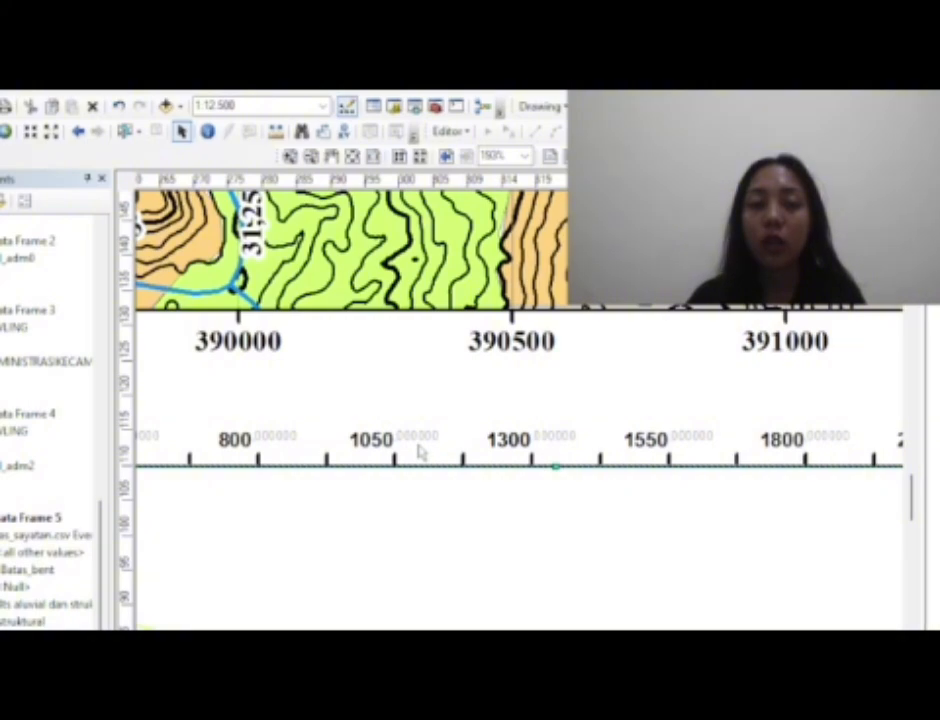
{"action": "scroll", "coordinate": [400, 458], "scroll_direction": "up", "scroll_amount": 3}
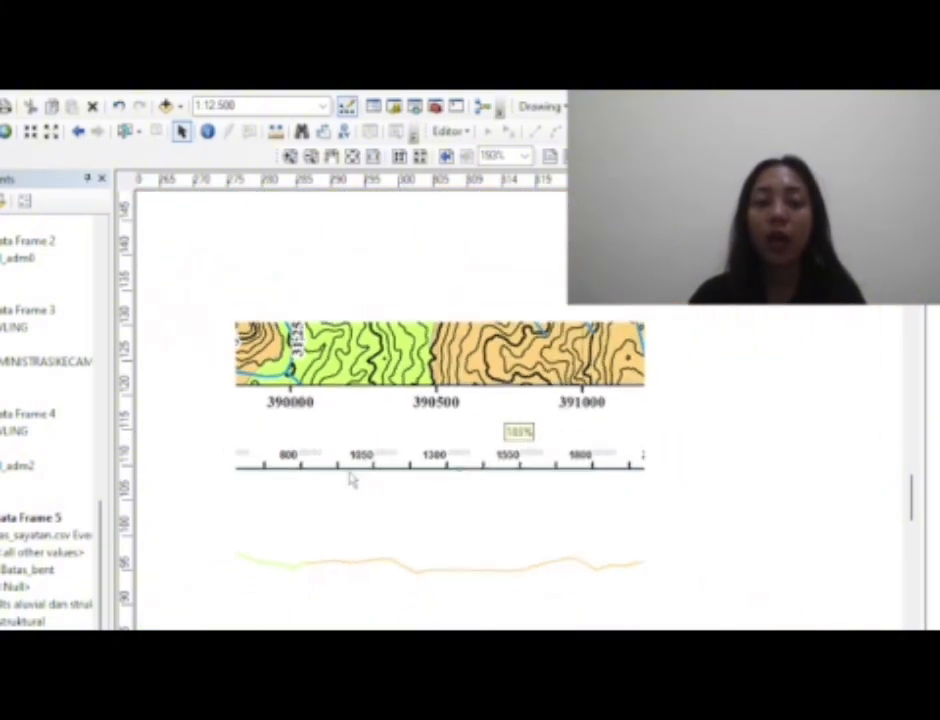
{"action": "scroll", "coordinate": [346, 483], "scroll_direction": "up", "scroll_amount": 4}
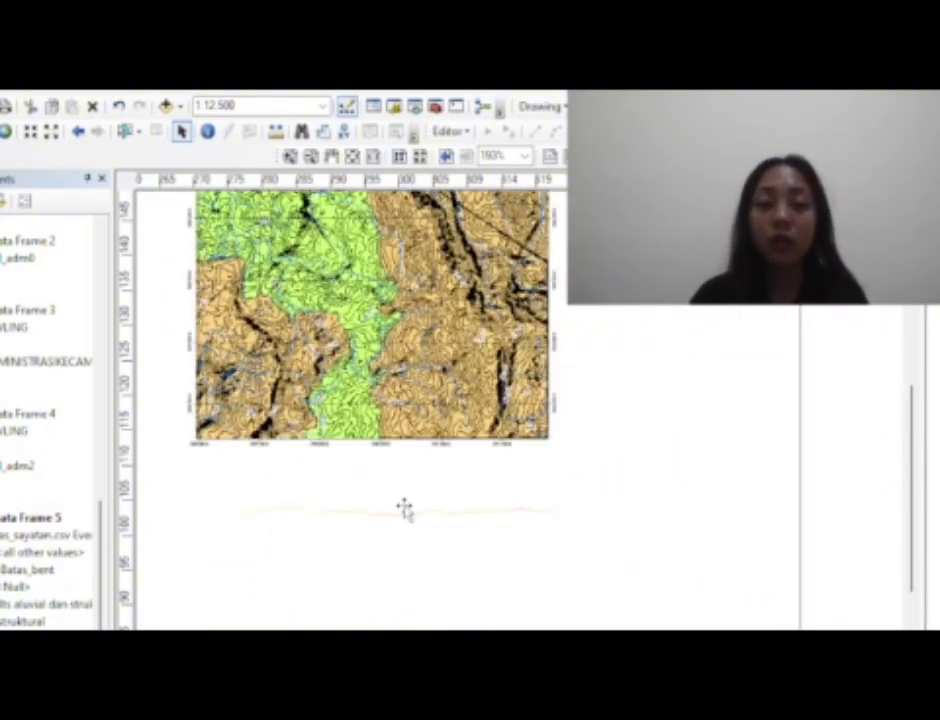
{"action": "left_click", "coordinate": [376, 506]}
{"action": "right_click", "coordinate": [378, 504]}
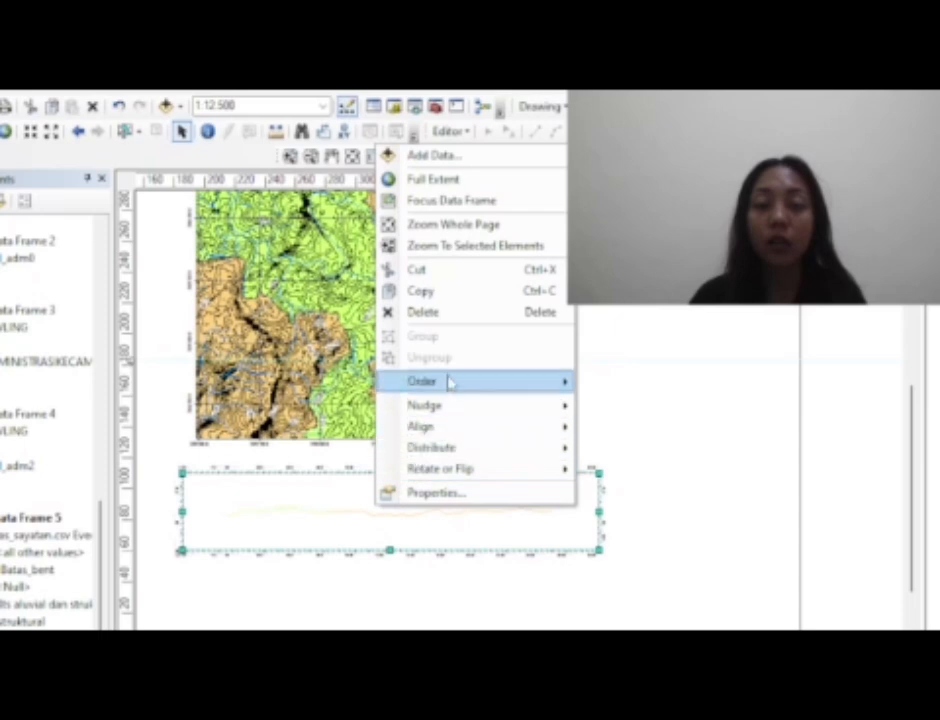
{"action": "left_click", "coordinate": [446, 493]}
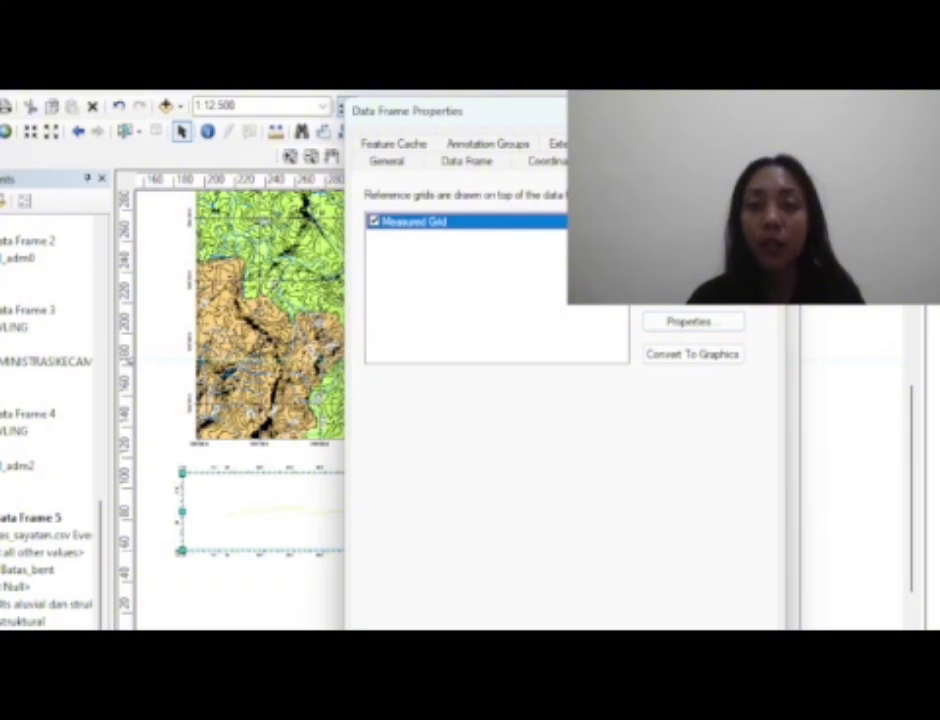
{"action": "left_click", "coordinate": [680, 329]}
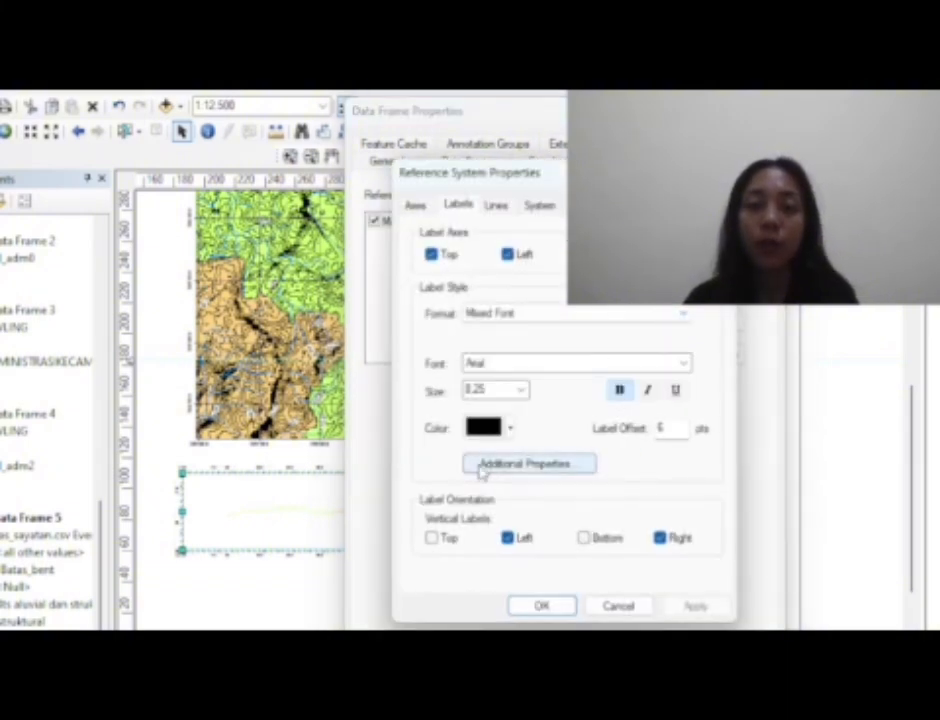
{"action": "left_click", "coordinate": [545, 470]}
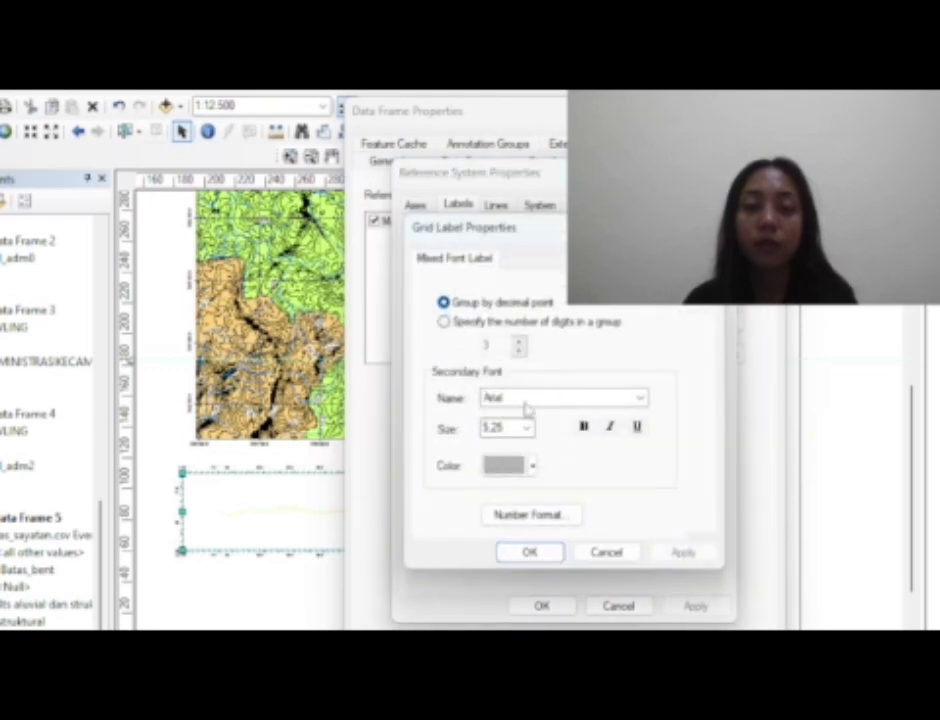
{"action": "left_click", "coordinate": [524, 516]}
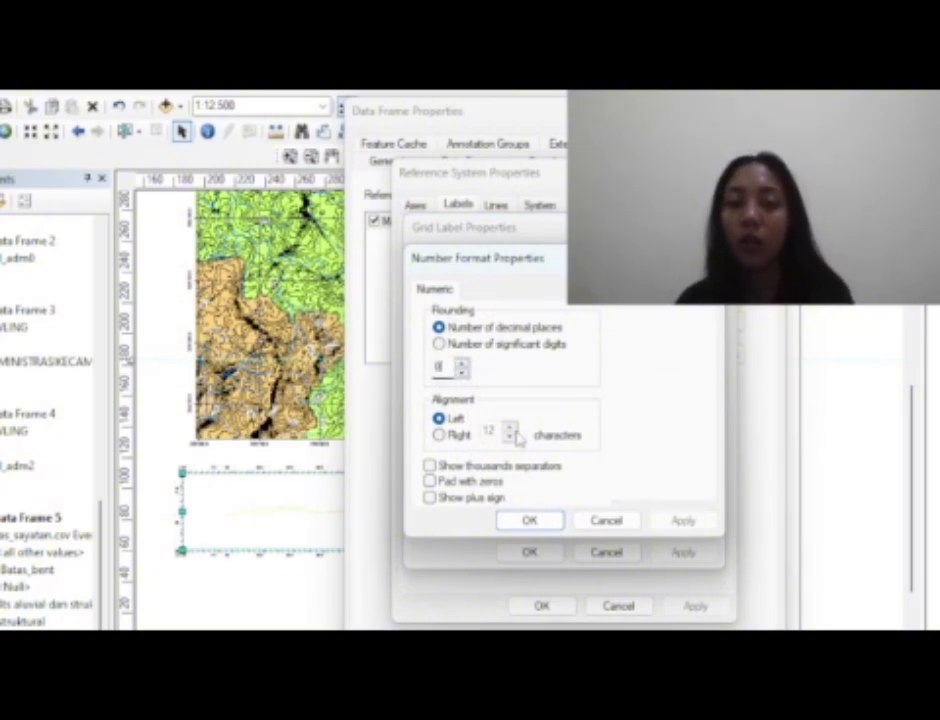
{"action": "left_click", "coordinate": [528, 522]}
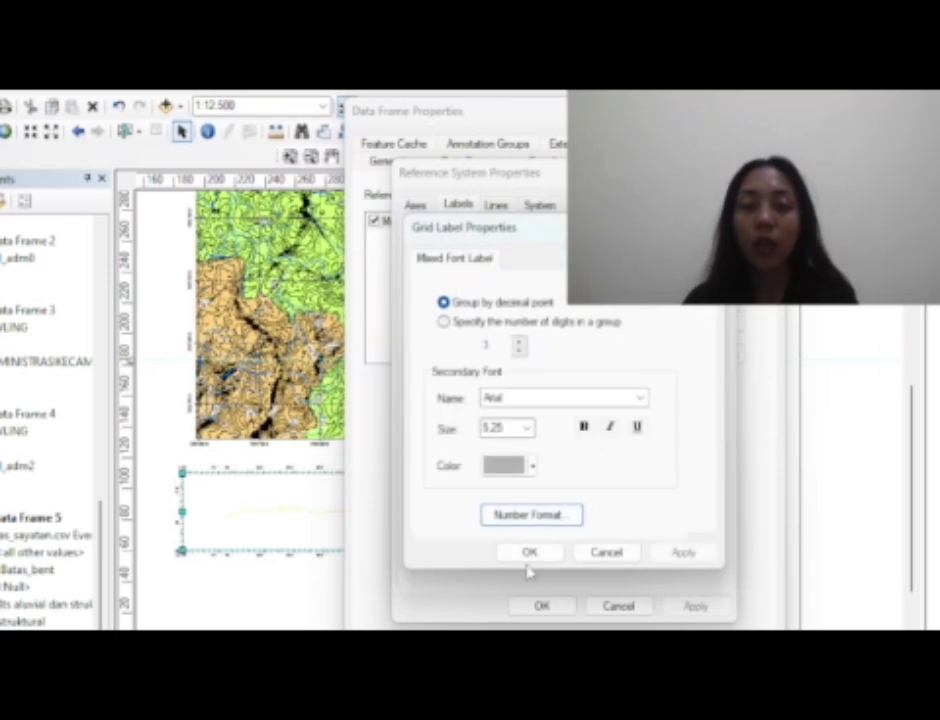
{"action": "left_click", "coordinate": [530, 553]}
{"action": "left_click", "coordinate": [541, 604]}
{"action": "left_click", "coordinate": [541, 602]}
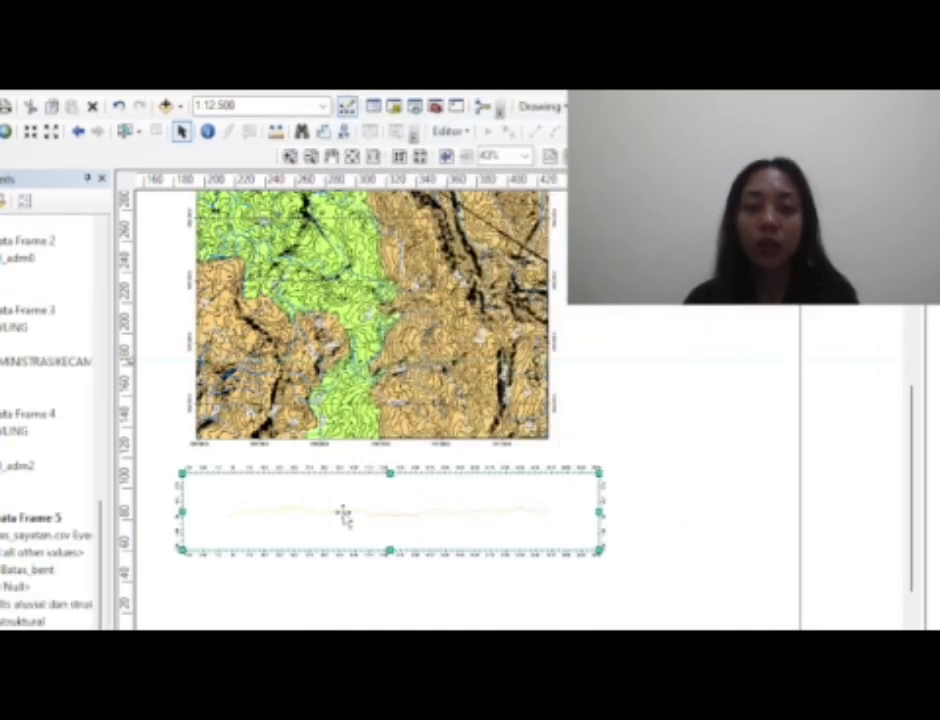
Examine the reformatted grid labels around the profile frame and the frame's placement beneath the map
{"action": "scroll", "coordinate": [343, 514], "scroll_direction": "down", "scroll_amount": 2}
{"action": "scroll", "coordinate": [342, 506], "scroll_direction": "up", "scroll_amount": 6}
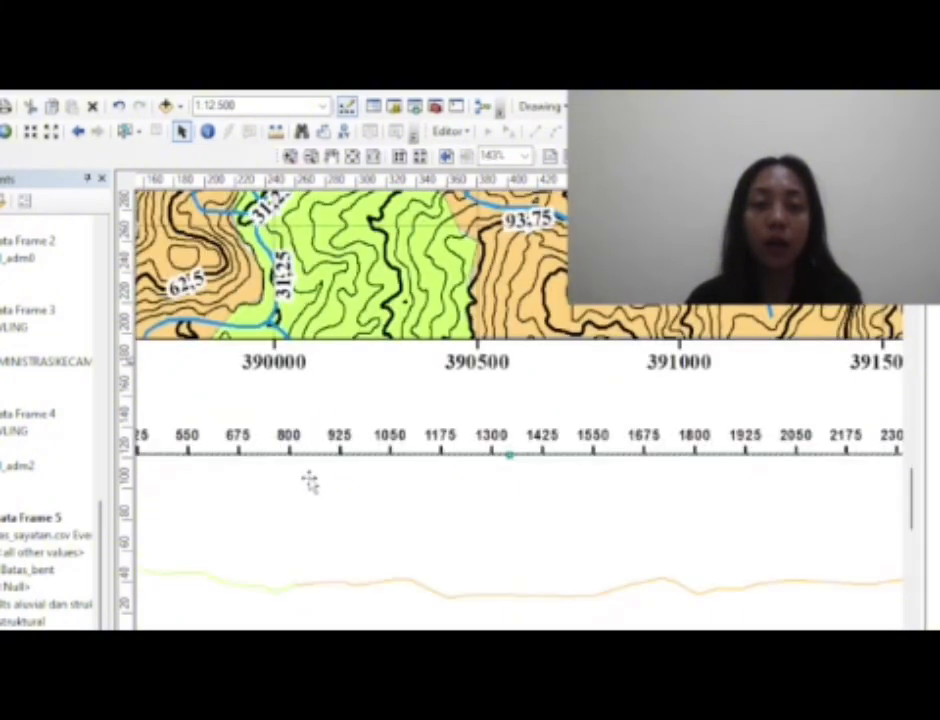
{"action": "left_click_drag", "start_coordinate": [310, 483], "coordinate": [573, 409]}
{"action": "left_click_drag", "start_coordinate": [432, 424], "coordinate": [566, 382]}
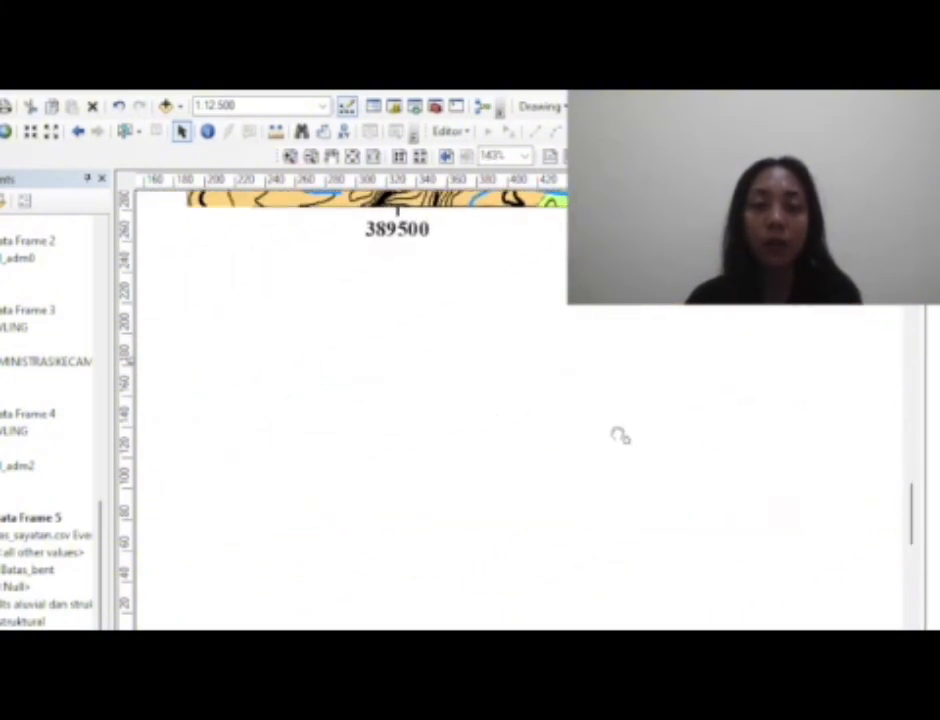
{"action": "scroll", "coordinate": [590, 406], "scroll_direction": "up", "scroll_amount": 1}
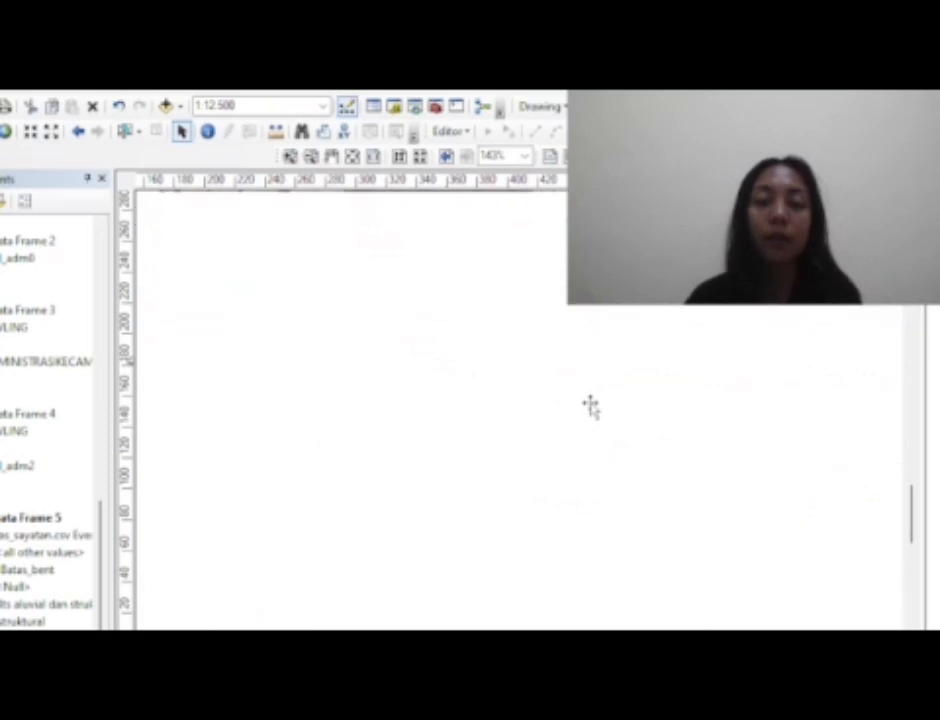
{"action": "scroll", "coordinate": [484, 436], "scroll_direction": "down", "scroll_amount": 3}
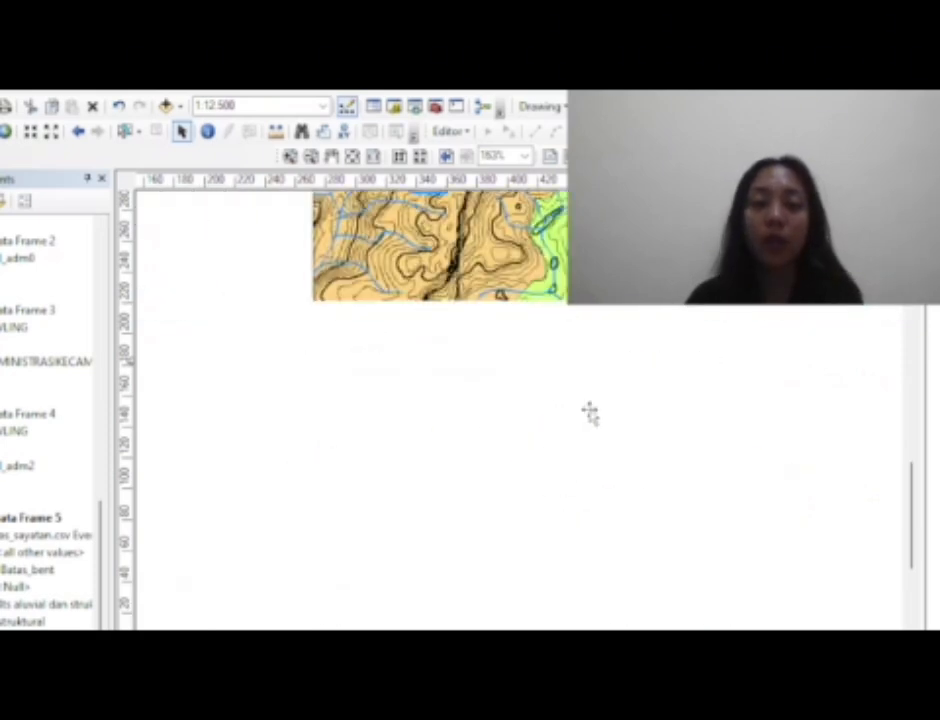
{"action": "scroll", "coordinate": [568, 421], "scroll_direction": "down", "scroll_amount": 4}
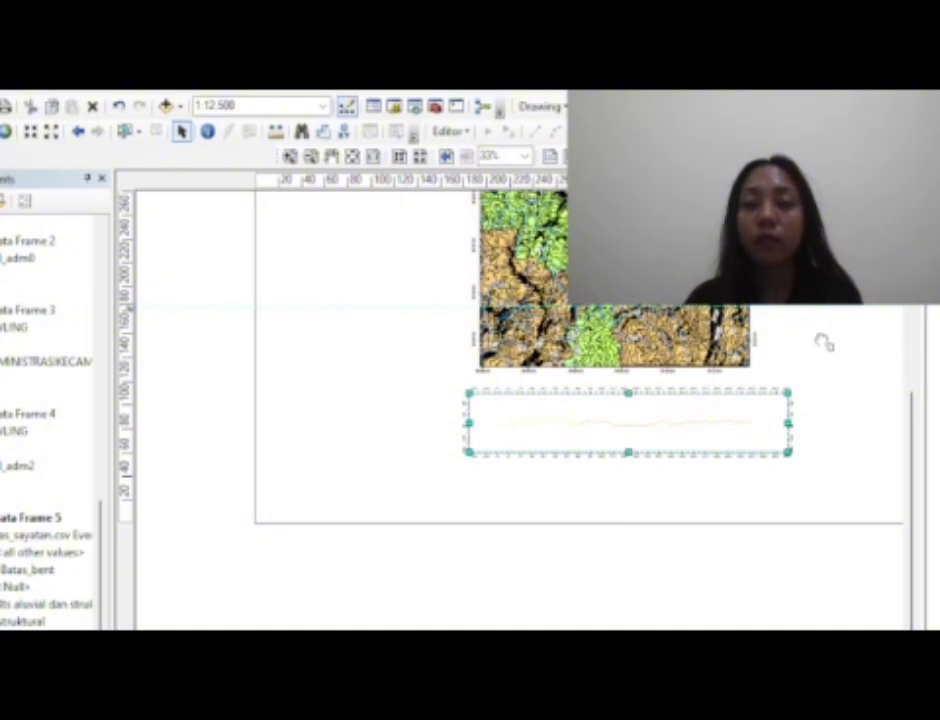
Review the overall page layout, including the map, the profile frame beneath it, and the logos, scale bar and inset maps outside the page
{"action": "left_click_drag", "start_coordinate": [823, 343], "coordinate": [771, 472]}
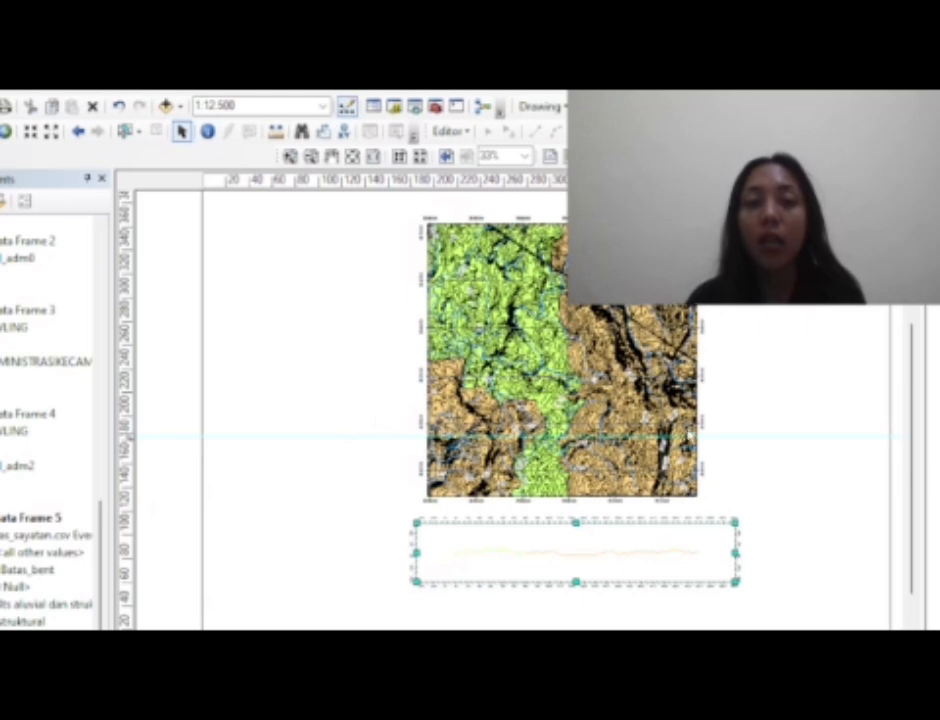
{"action": "mouse_move", "coordinate": [913, 446]}
{"action": "left_mouse_down"}
{"action": "mouse_move", "coordinate": [914, 467]}
{"action": "mouse_move", "coordinate": [915, 421]}
{"action": "left_mouse_up"}
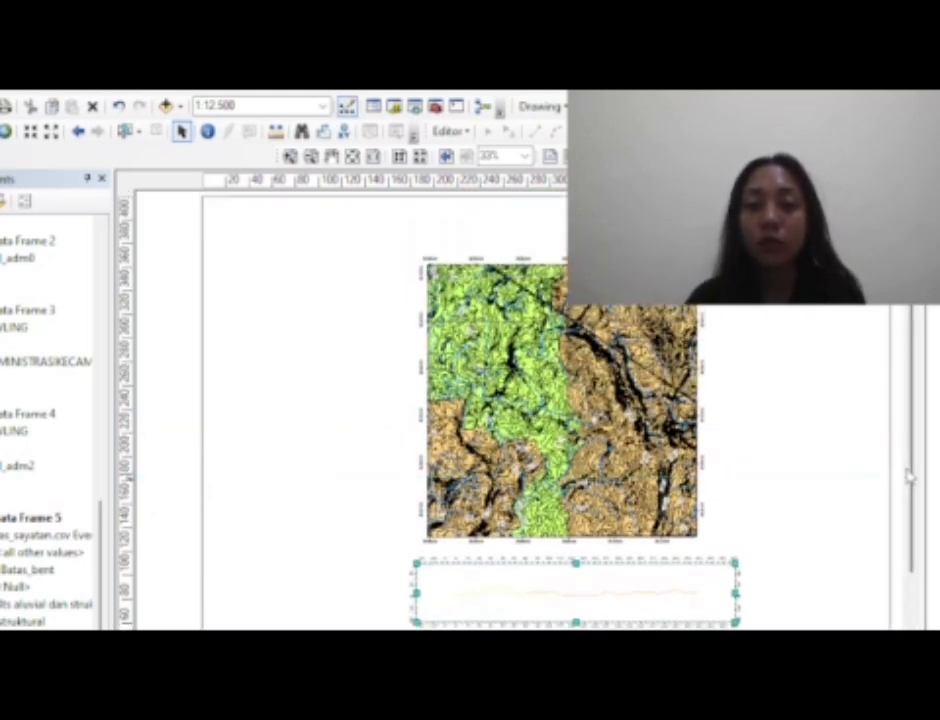
{"action": "left_click_drag", "start_coordinate": [912, 478], "coordinate": [914, 498]}
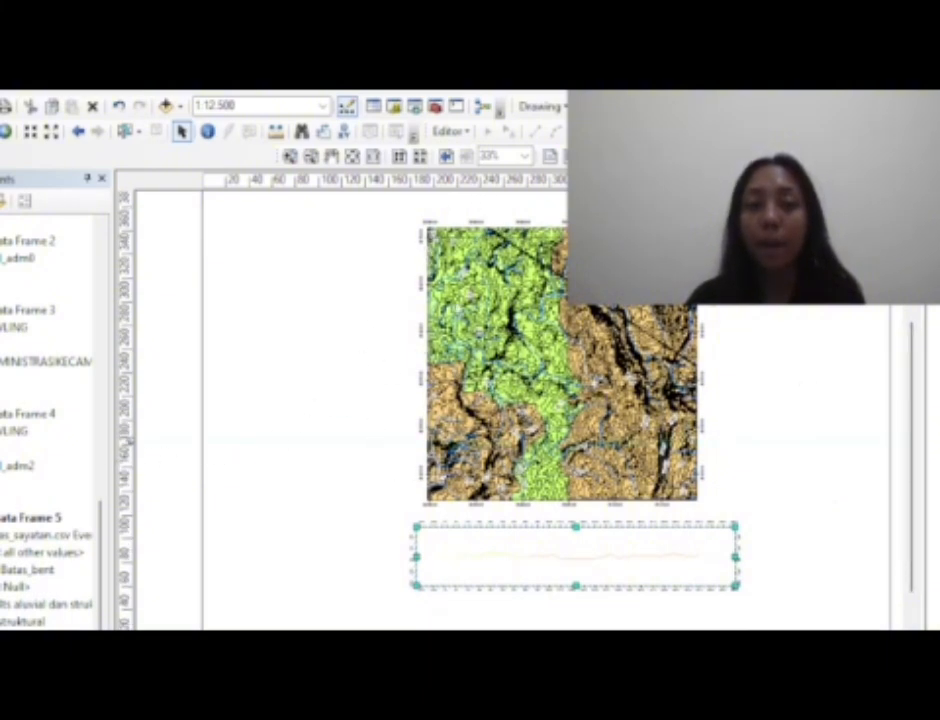
{"action": "left_click_drag", "start_coordinate": [913, 487], "coordinate": [913, 469]}
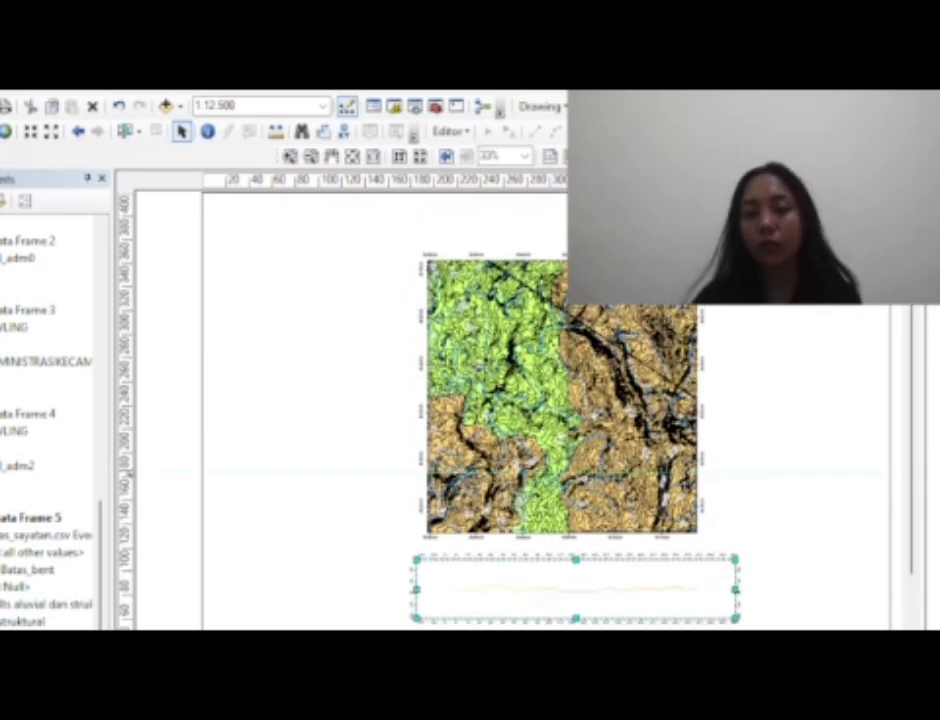
{"action": "left_click_drag", "start_coordinate": [640, 637], "coordinate": [682, 637]}
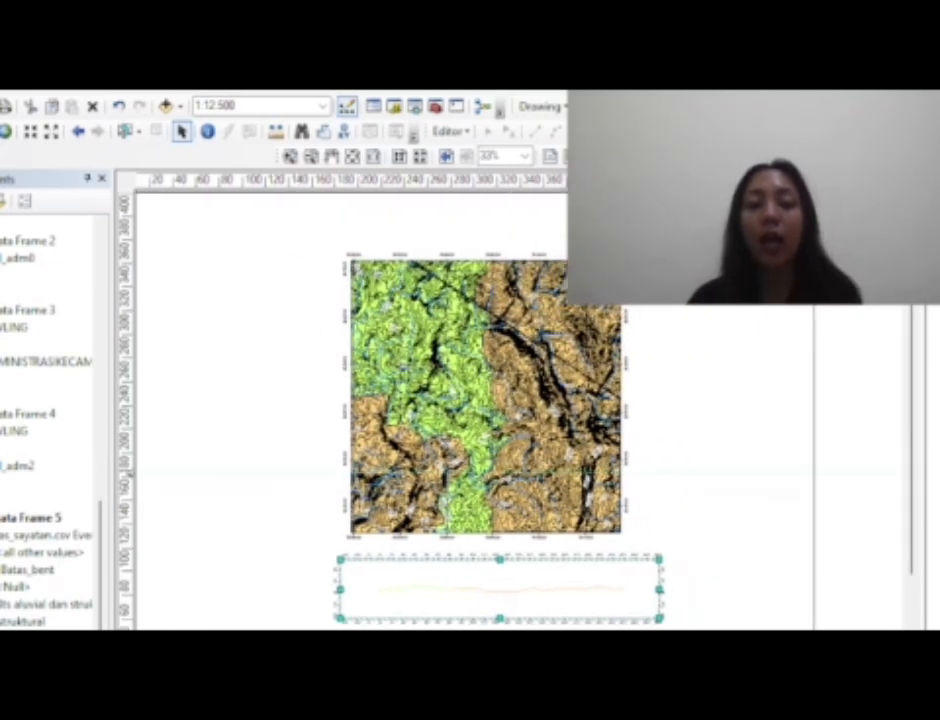
{"action": "scroll", "coordinate": [500, 430], "scroll_direction": "right", "scroll_amount": 4}
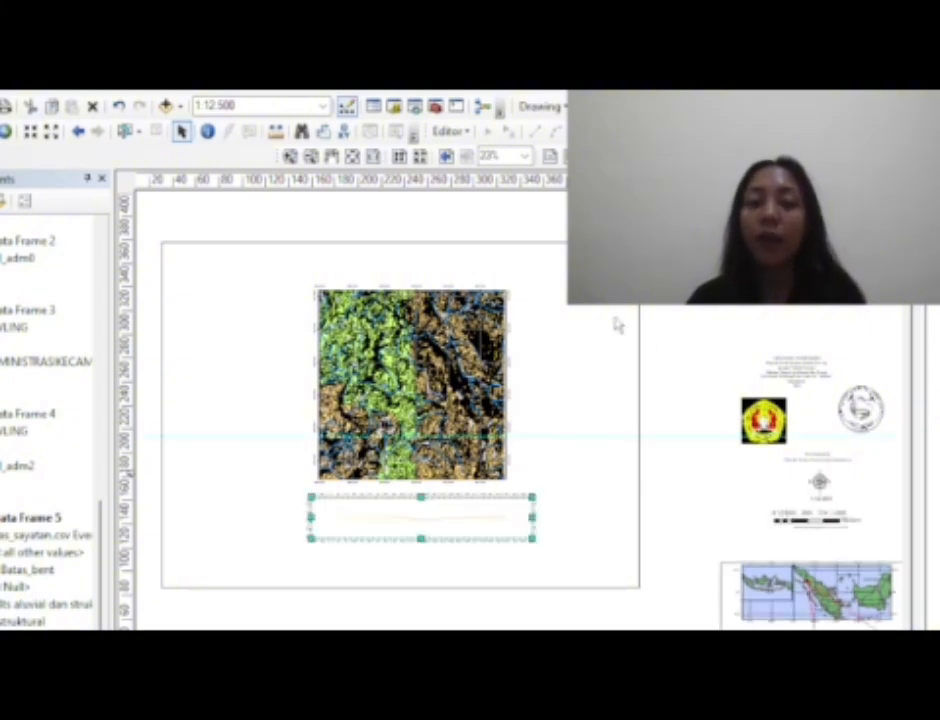
{"action": "scroll", "coordinate": [618, 325], "scroll_direction": "up", "scroll_amount": 2}
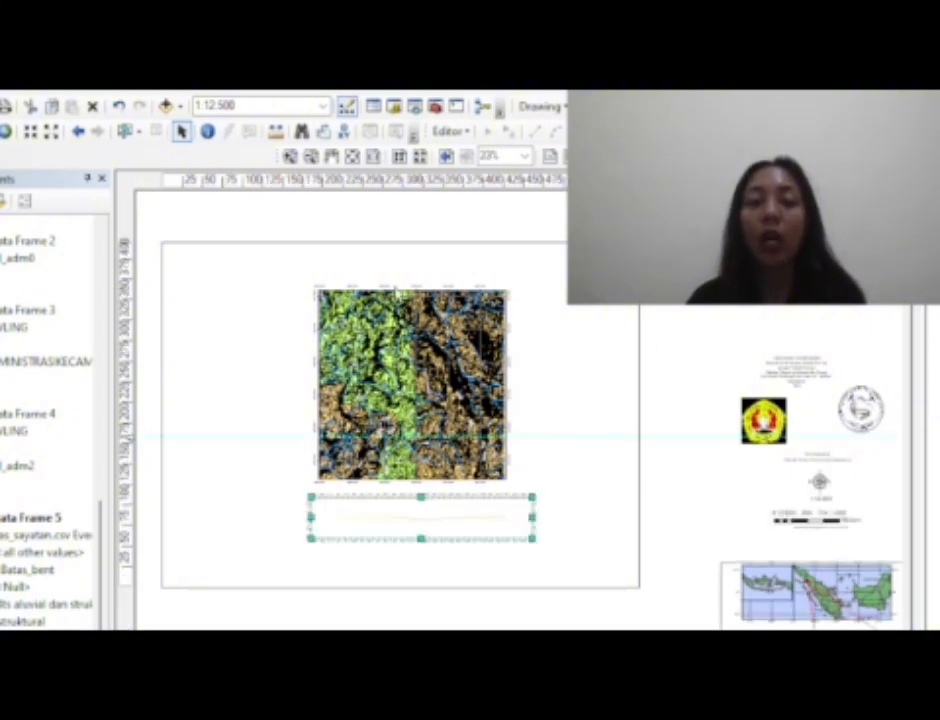